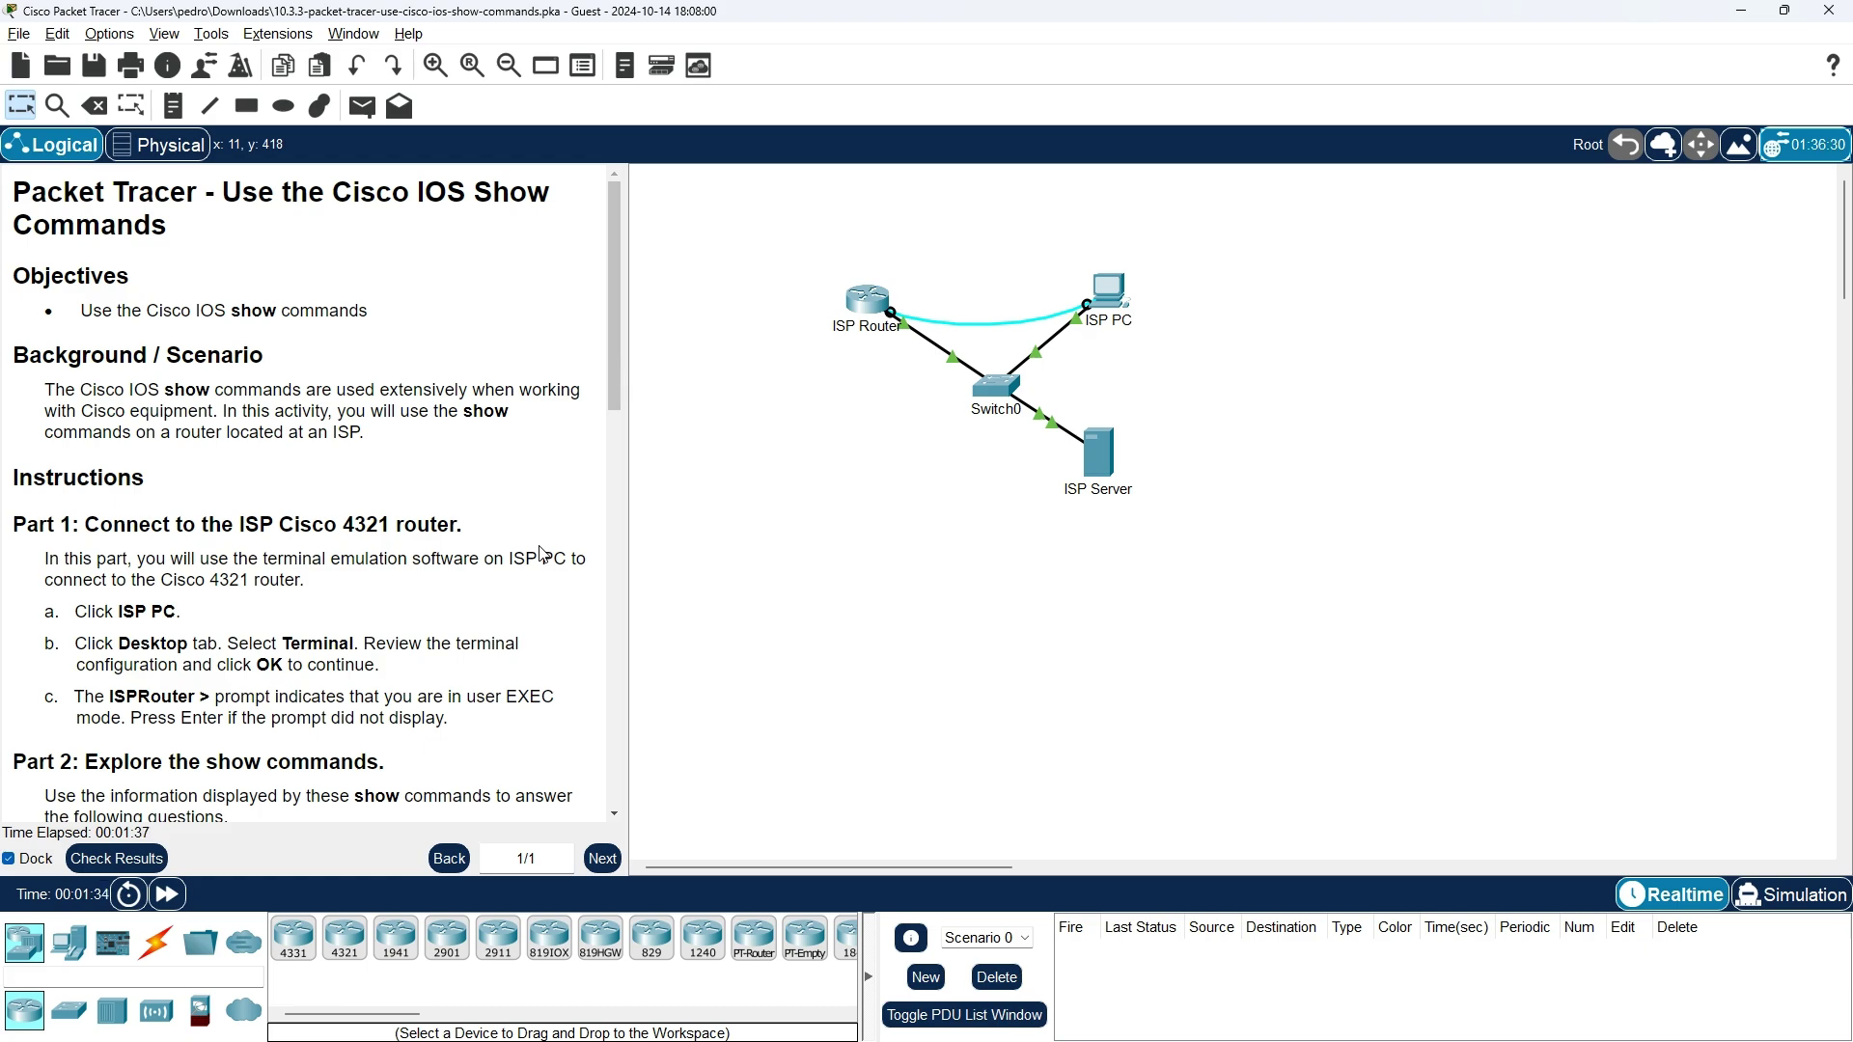
- Open the Terminal on ISP PC, accepting the port configuration of 9600 bits per second, 8 data bits, no parity and 1 stop bit
scroll(541, 550, "down", 1)
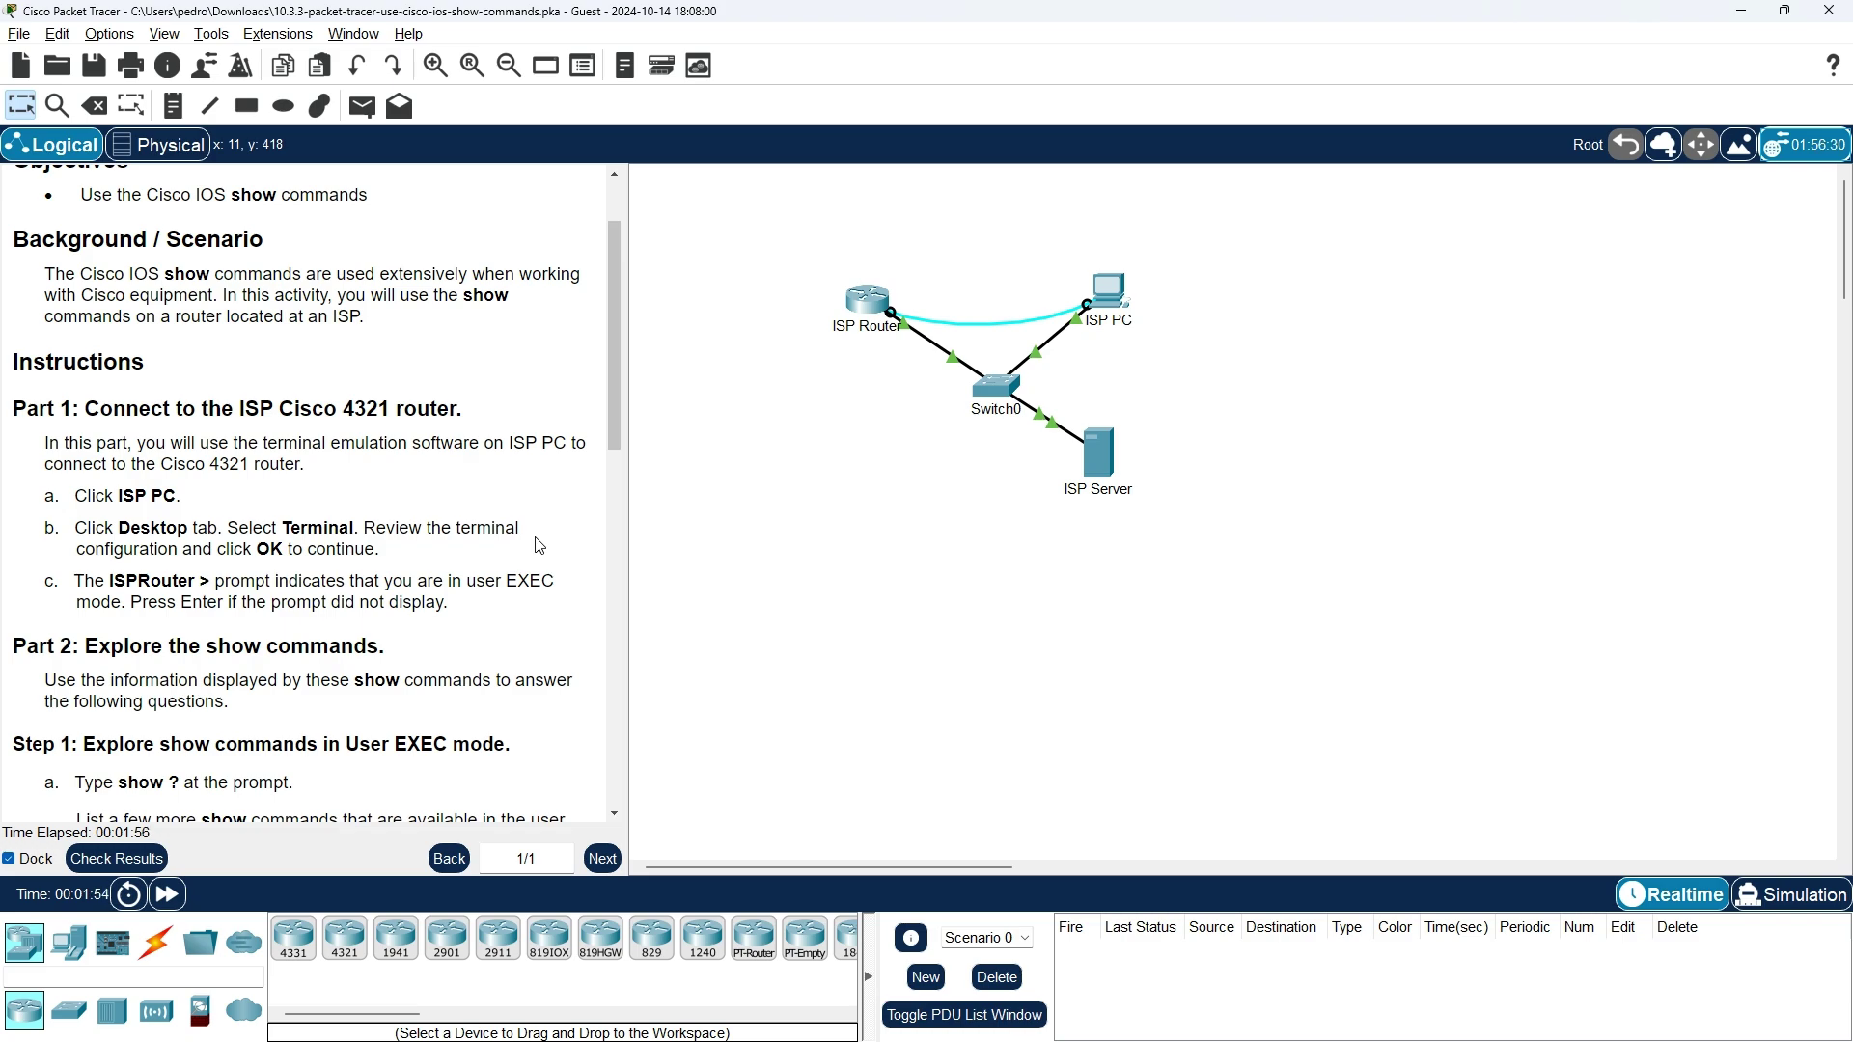
triple_click(162, 494)
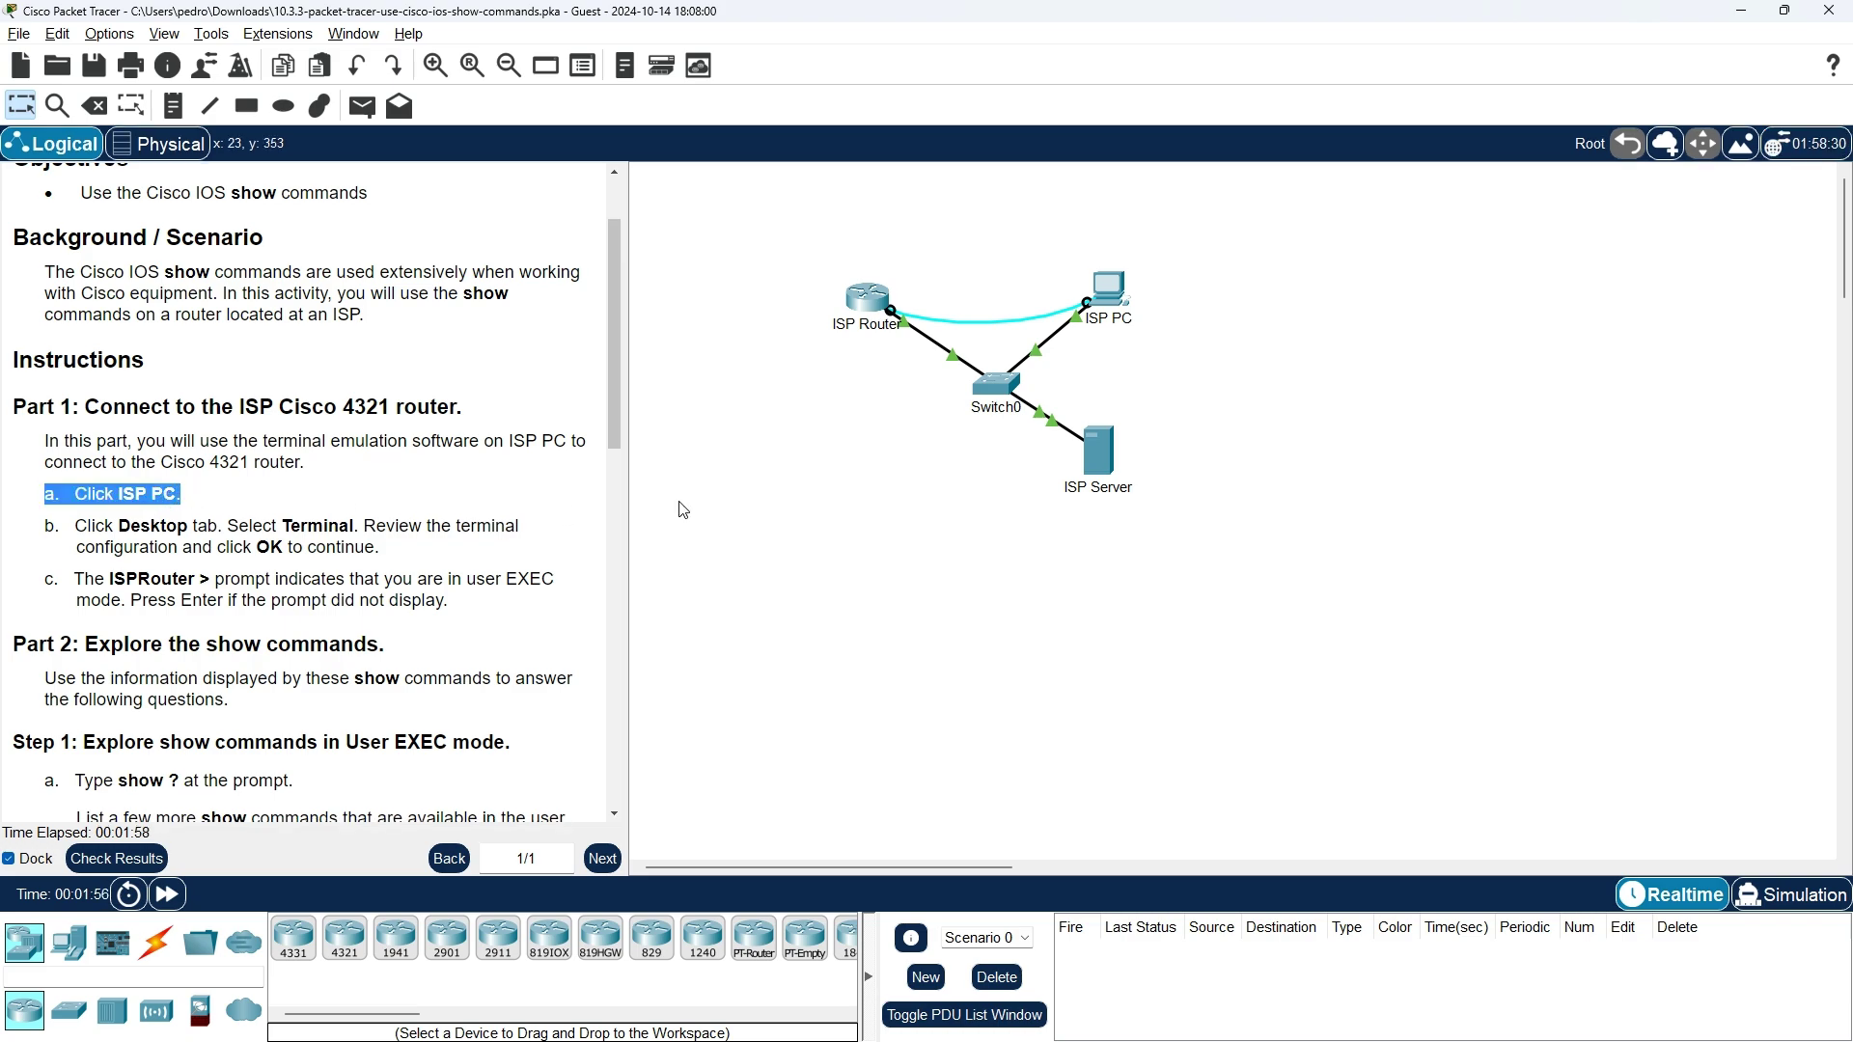
left_click(1122, 299)
left_click(124, 536)
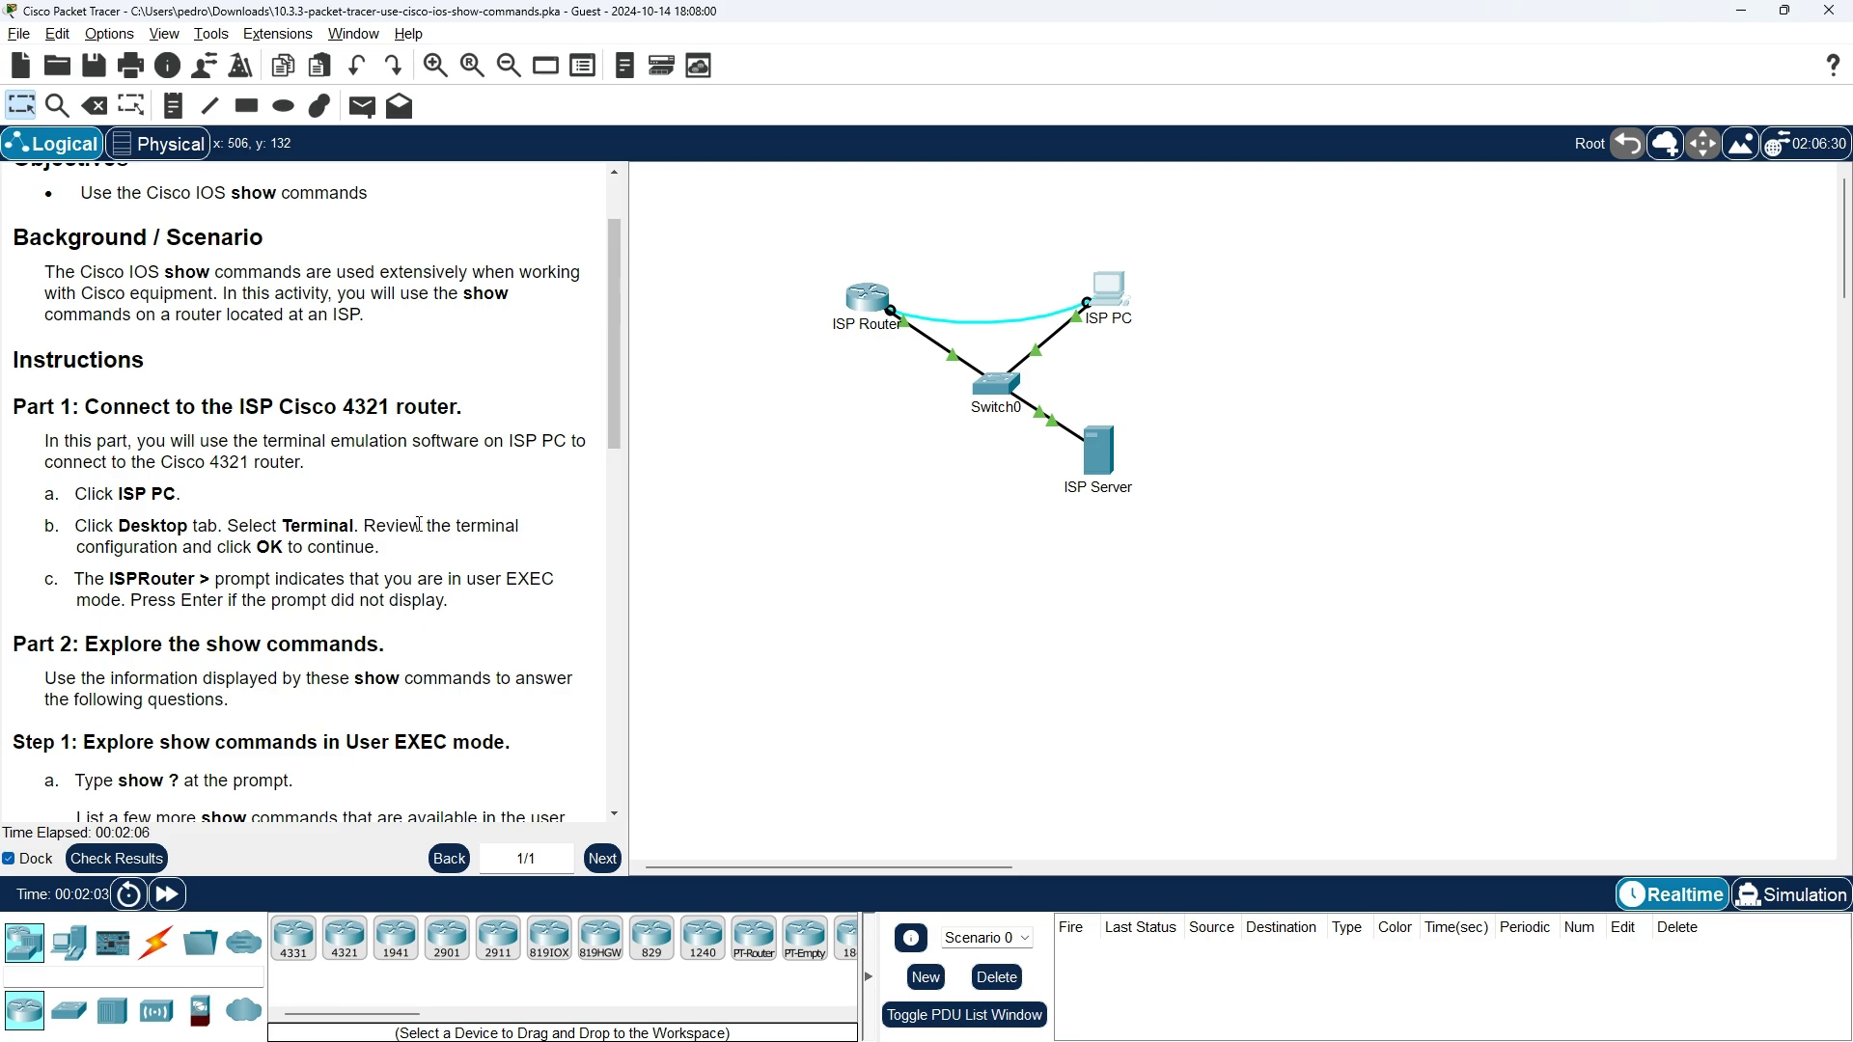
left_click_drag(359, 528, 425, 529)
key("alt+Tab")
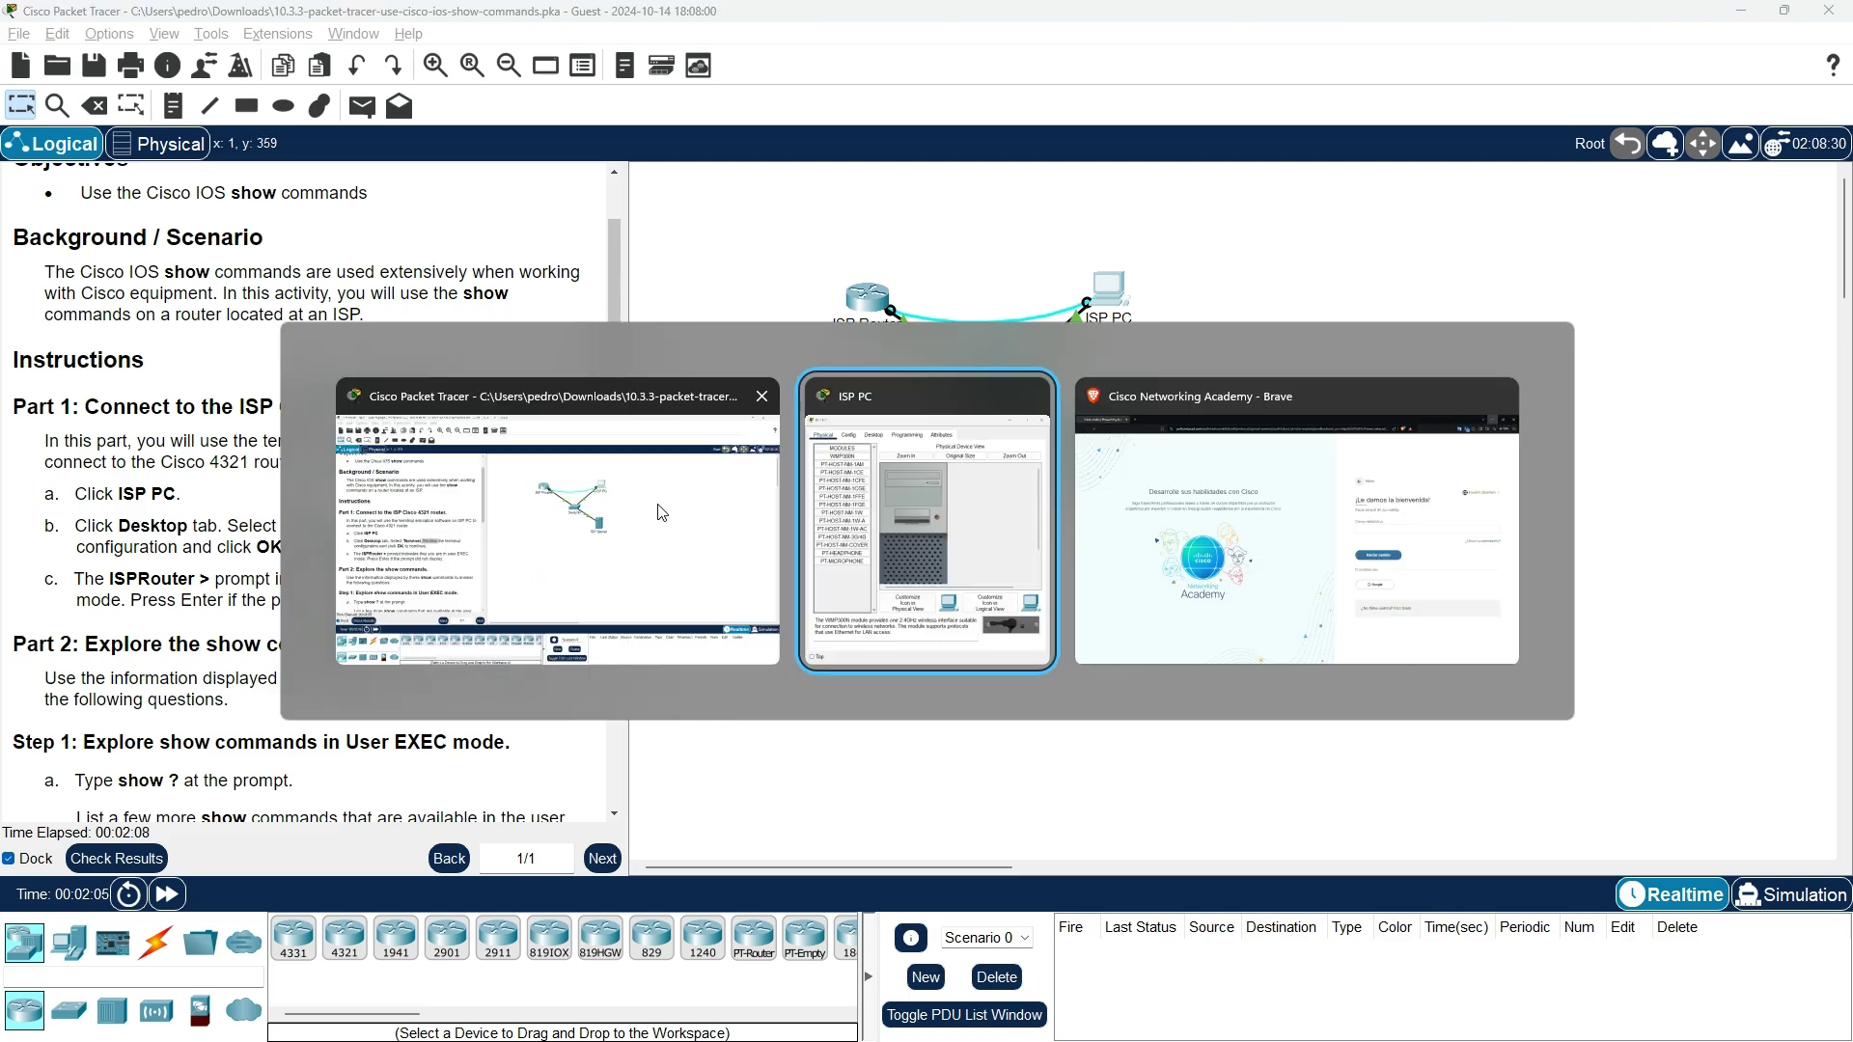
left_click(836, 283)
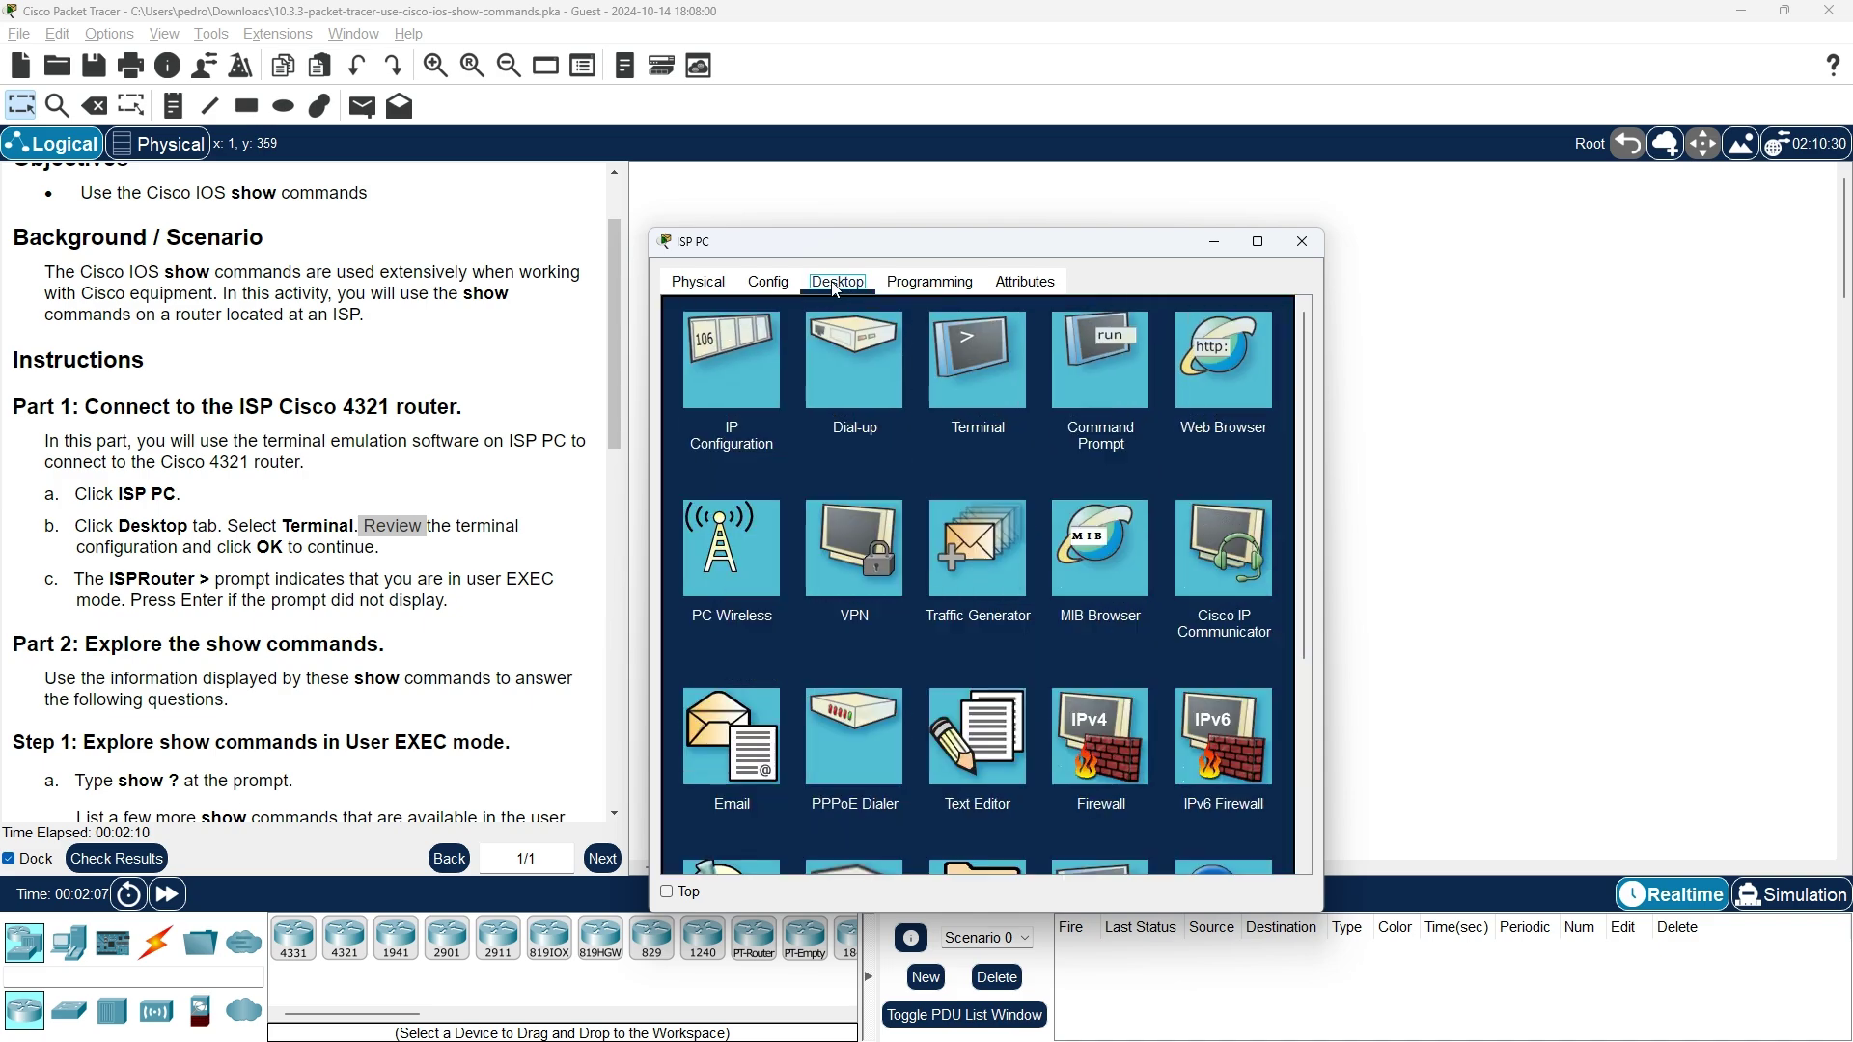
left_click(982, 384)
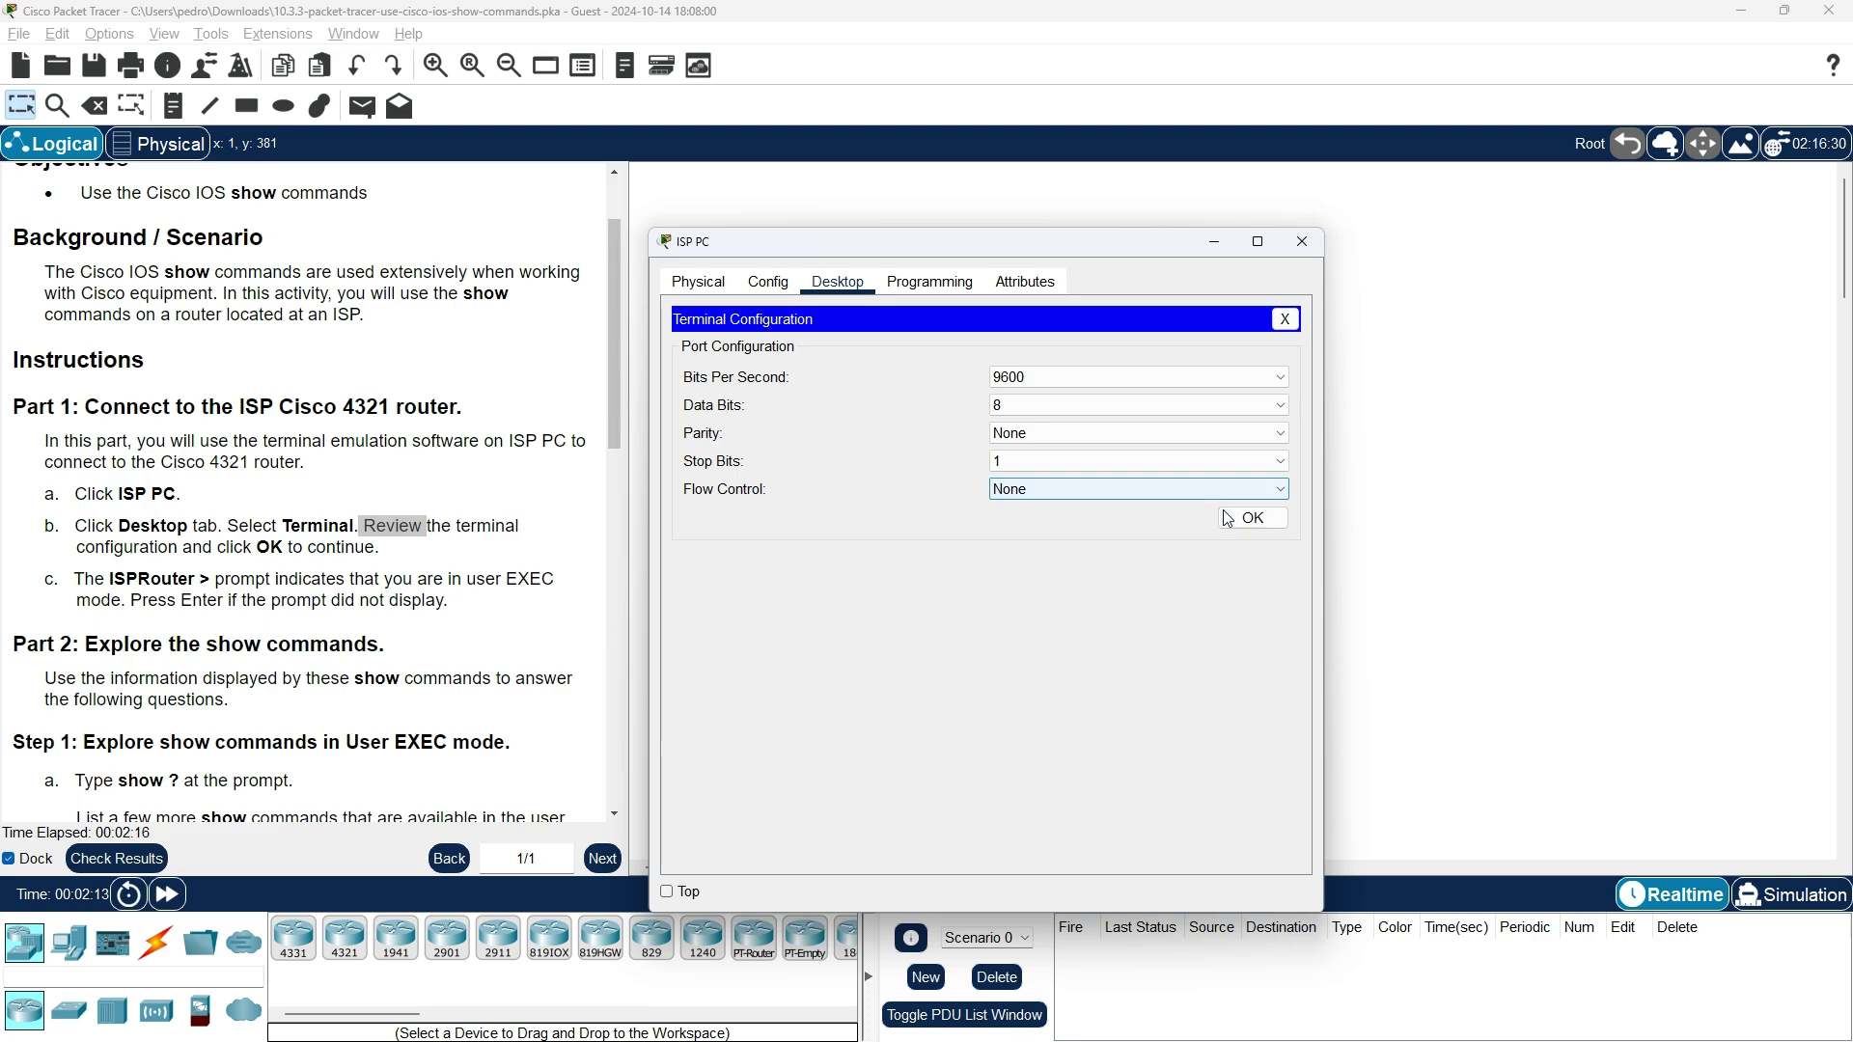
left_click(1251, 519)
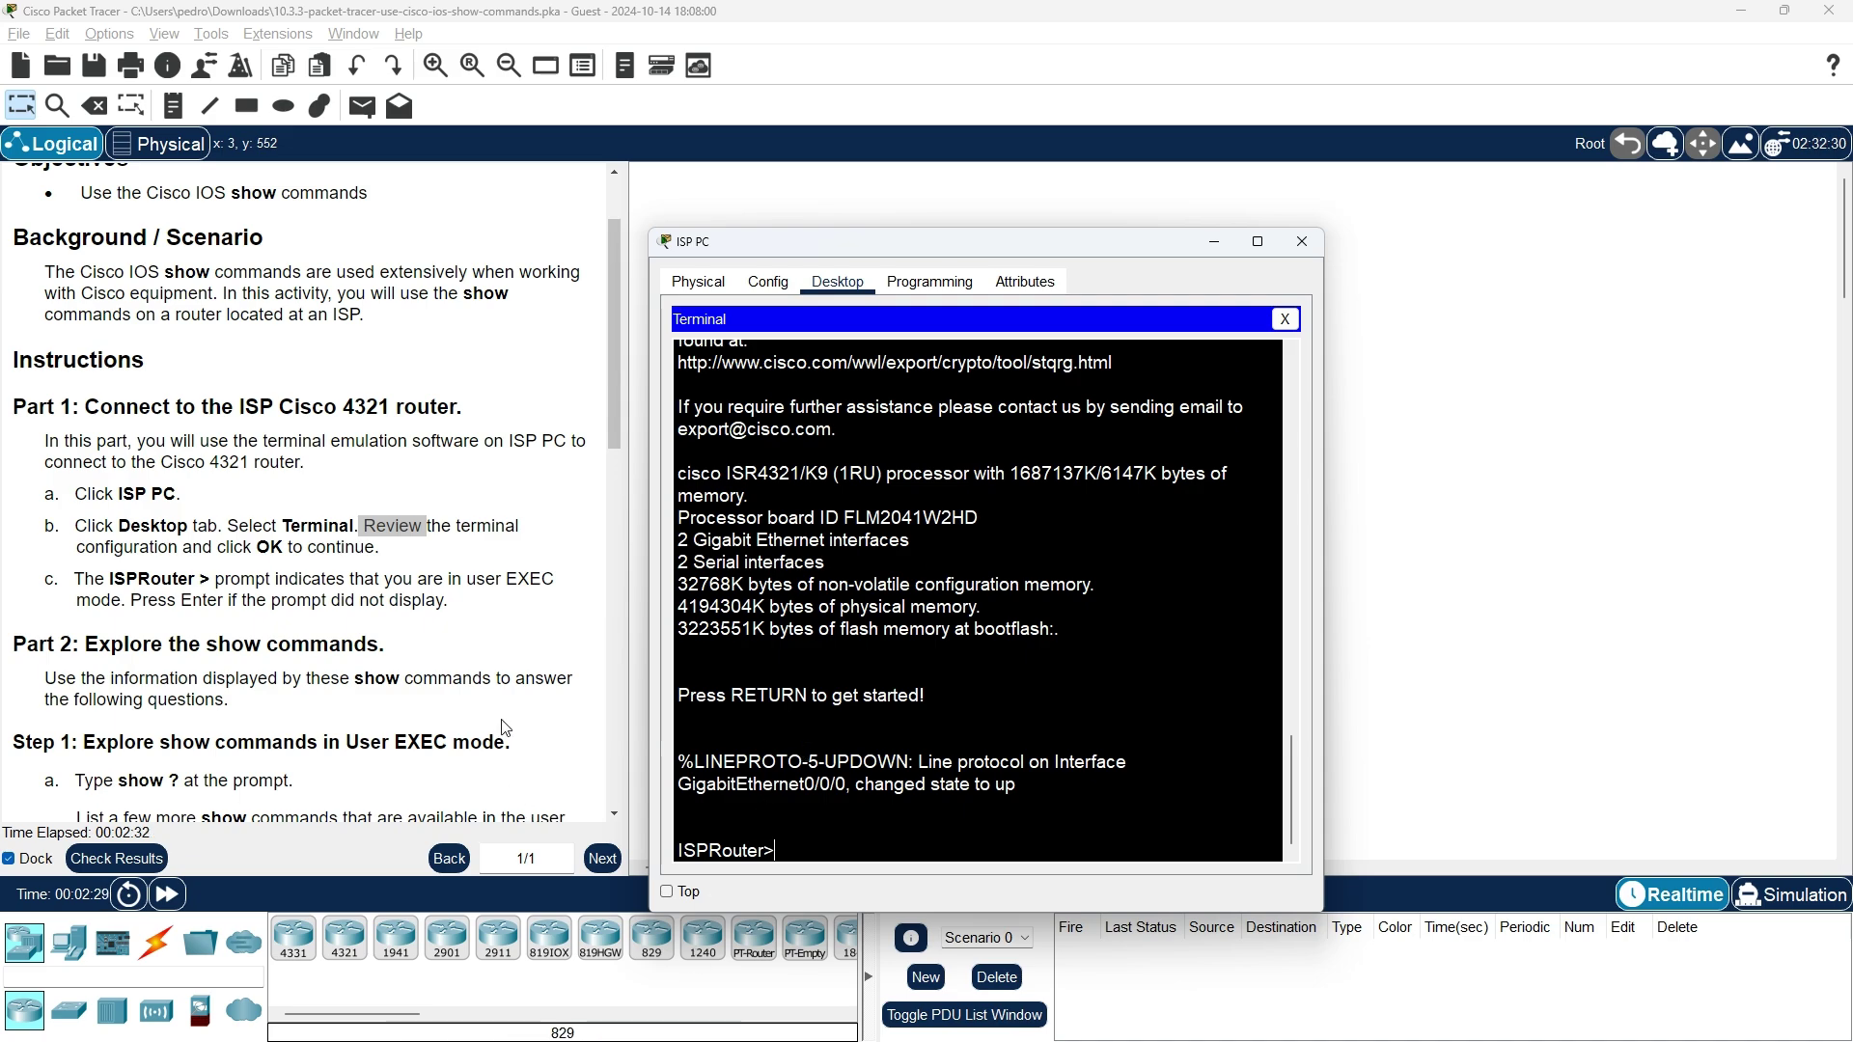
- Run show ? at the ISPRouter user EXEC prompt and review the available show commands
scroll(526, 715, "down", 1)
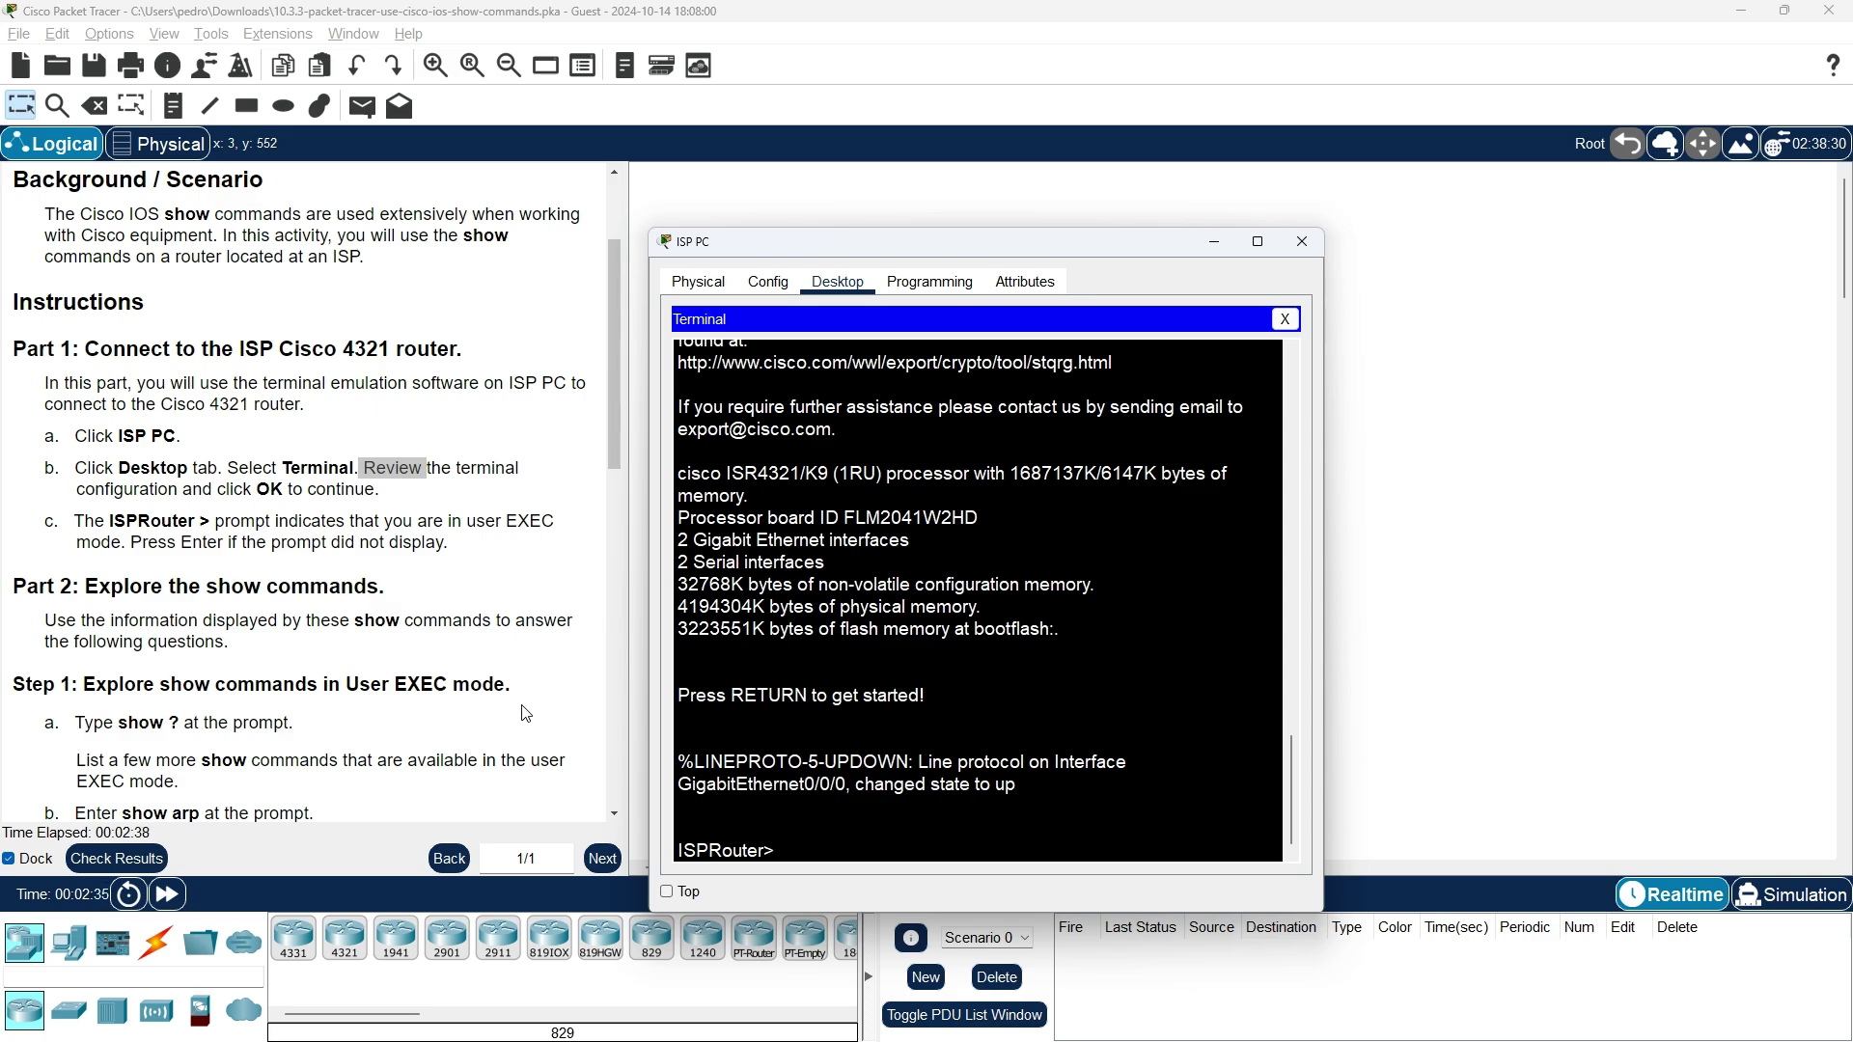
scroll(526, 714, "down", 2)
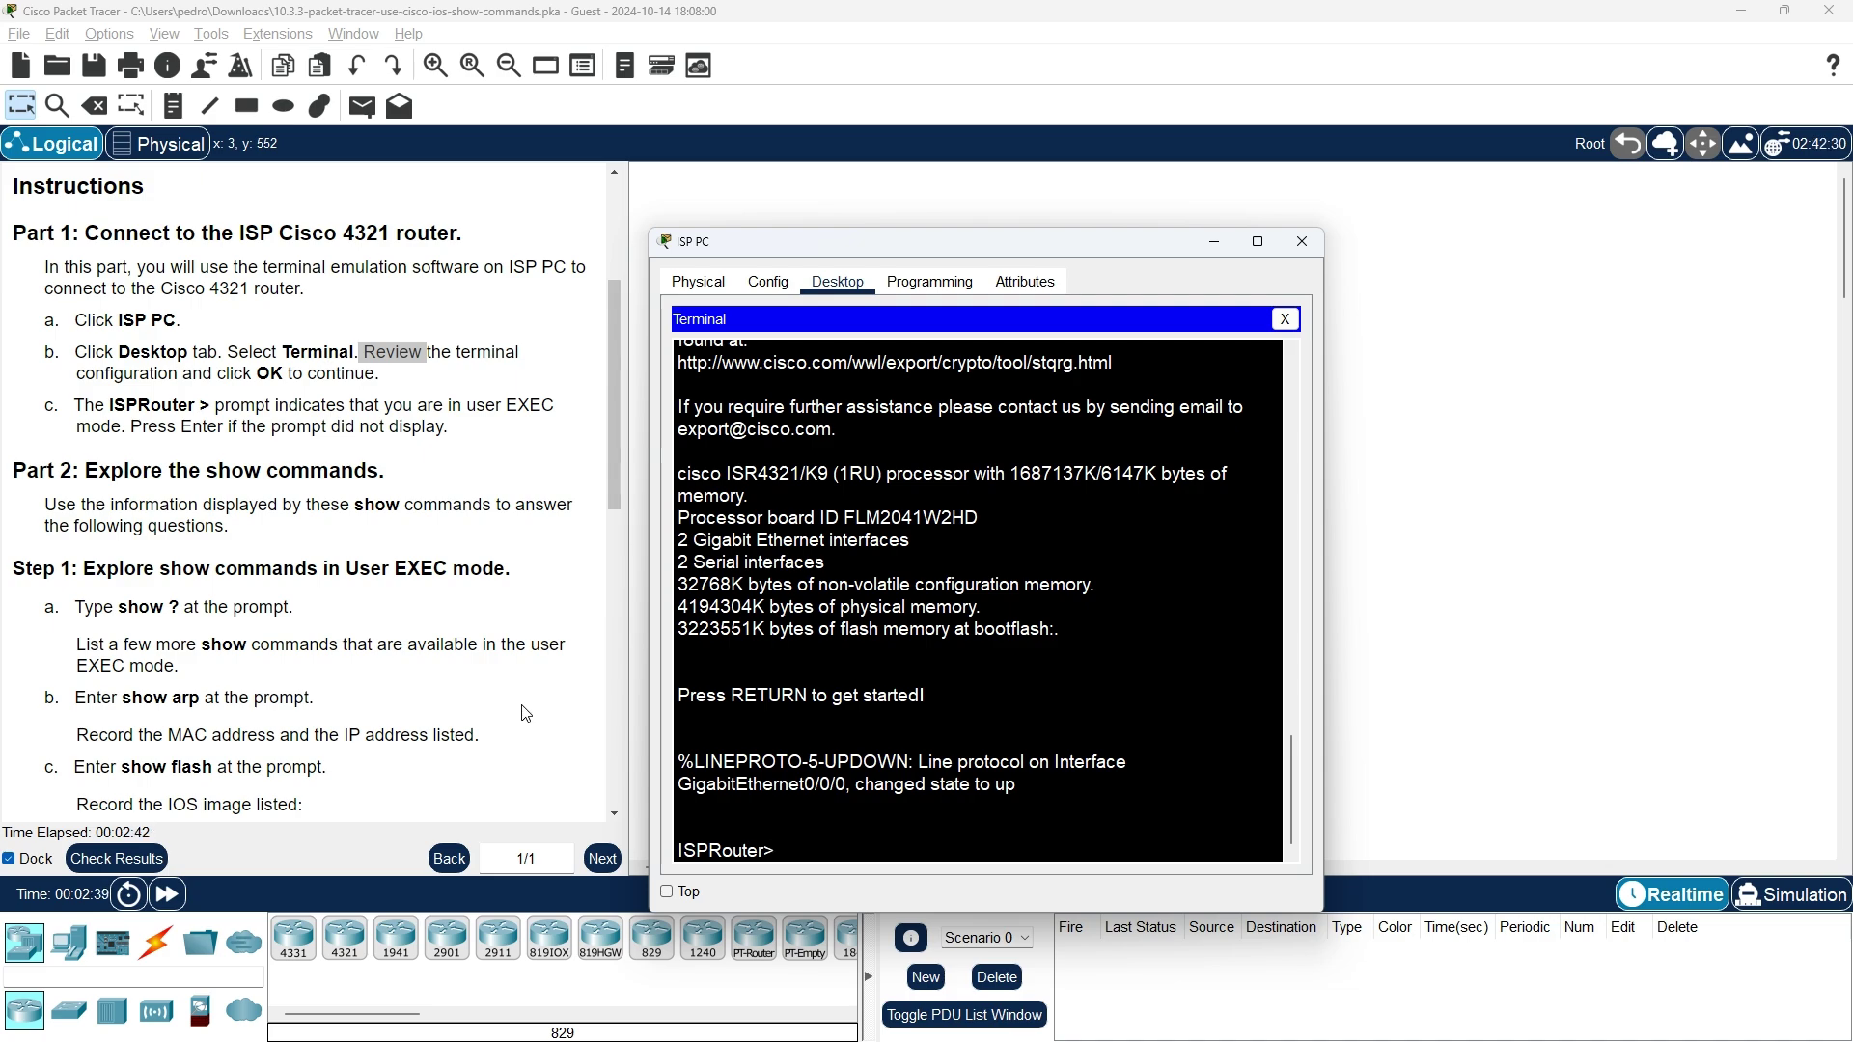
scroll(526, 715, "down", 1)
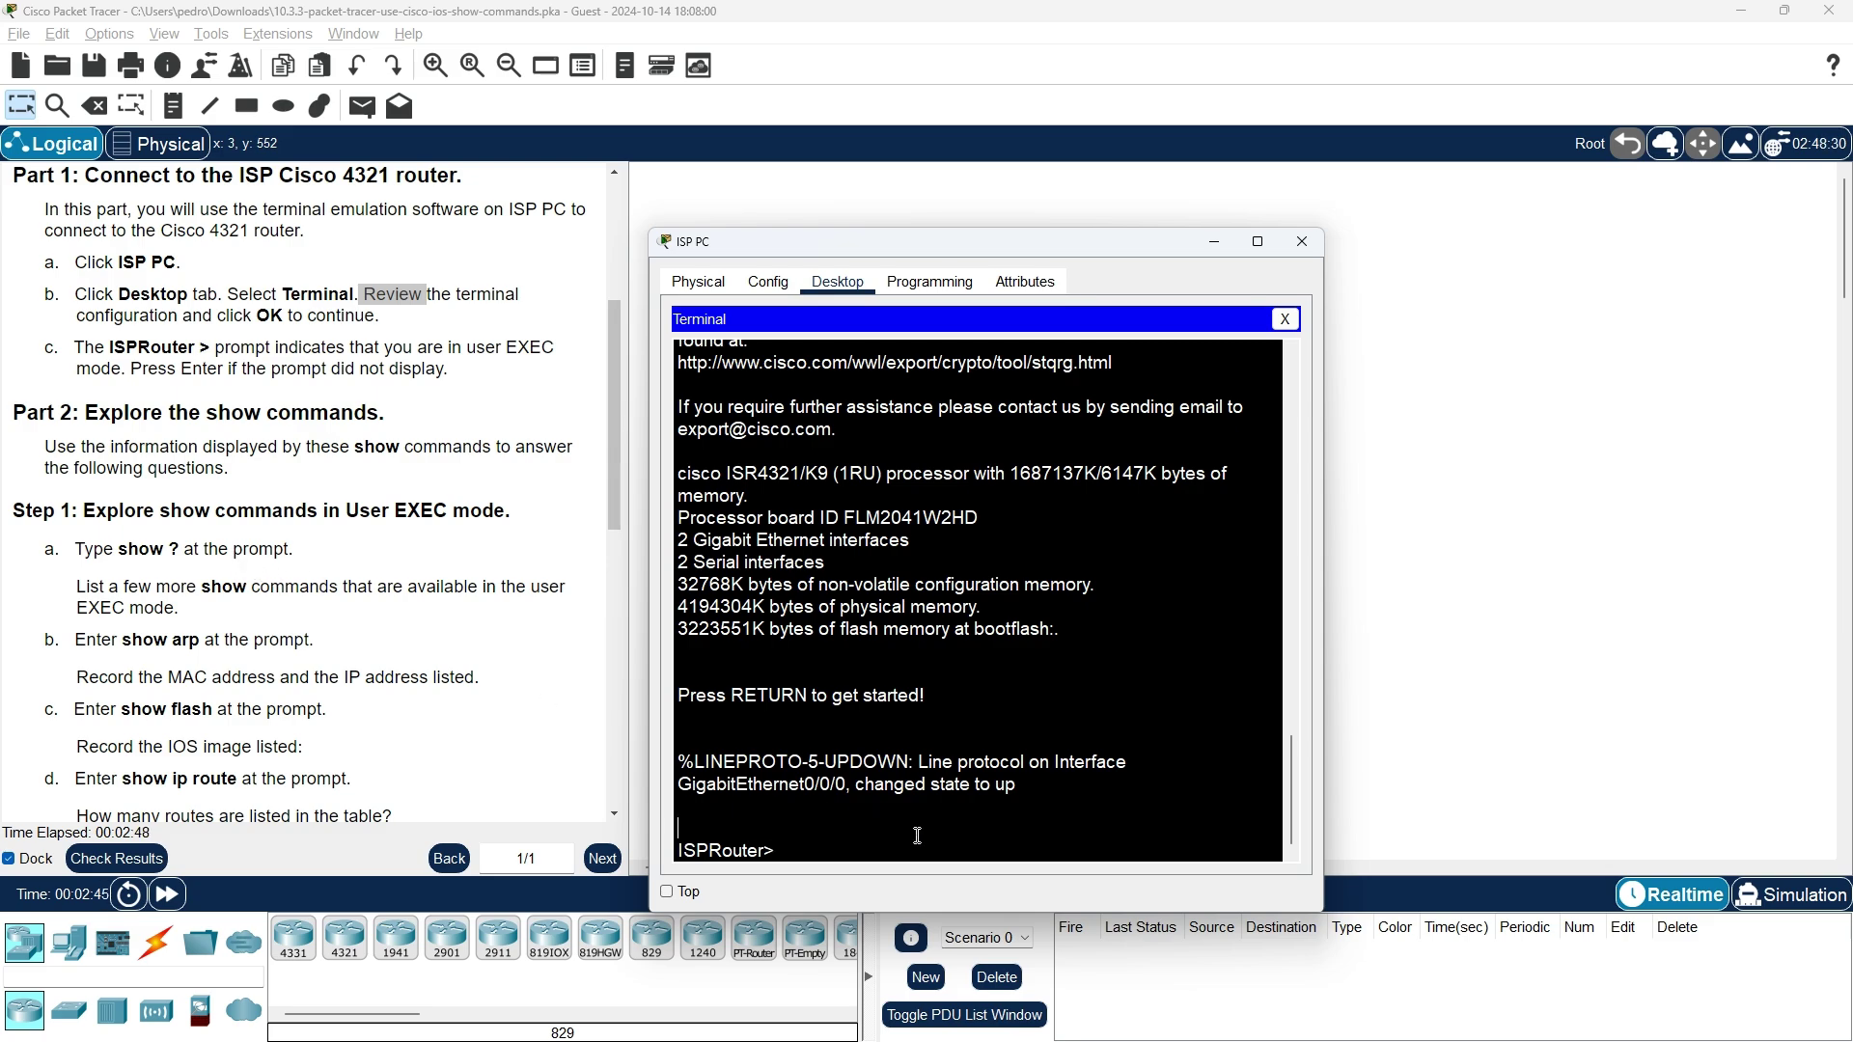
type("show ?")
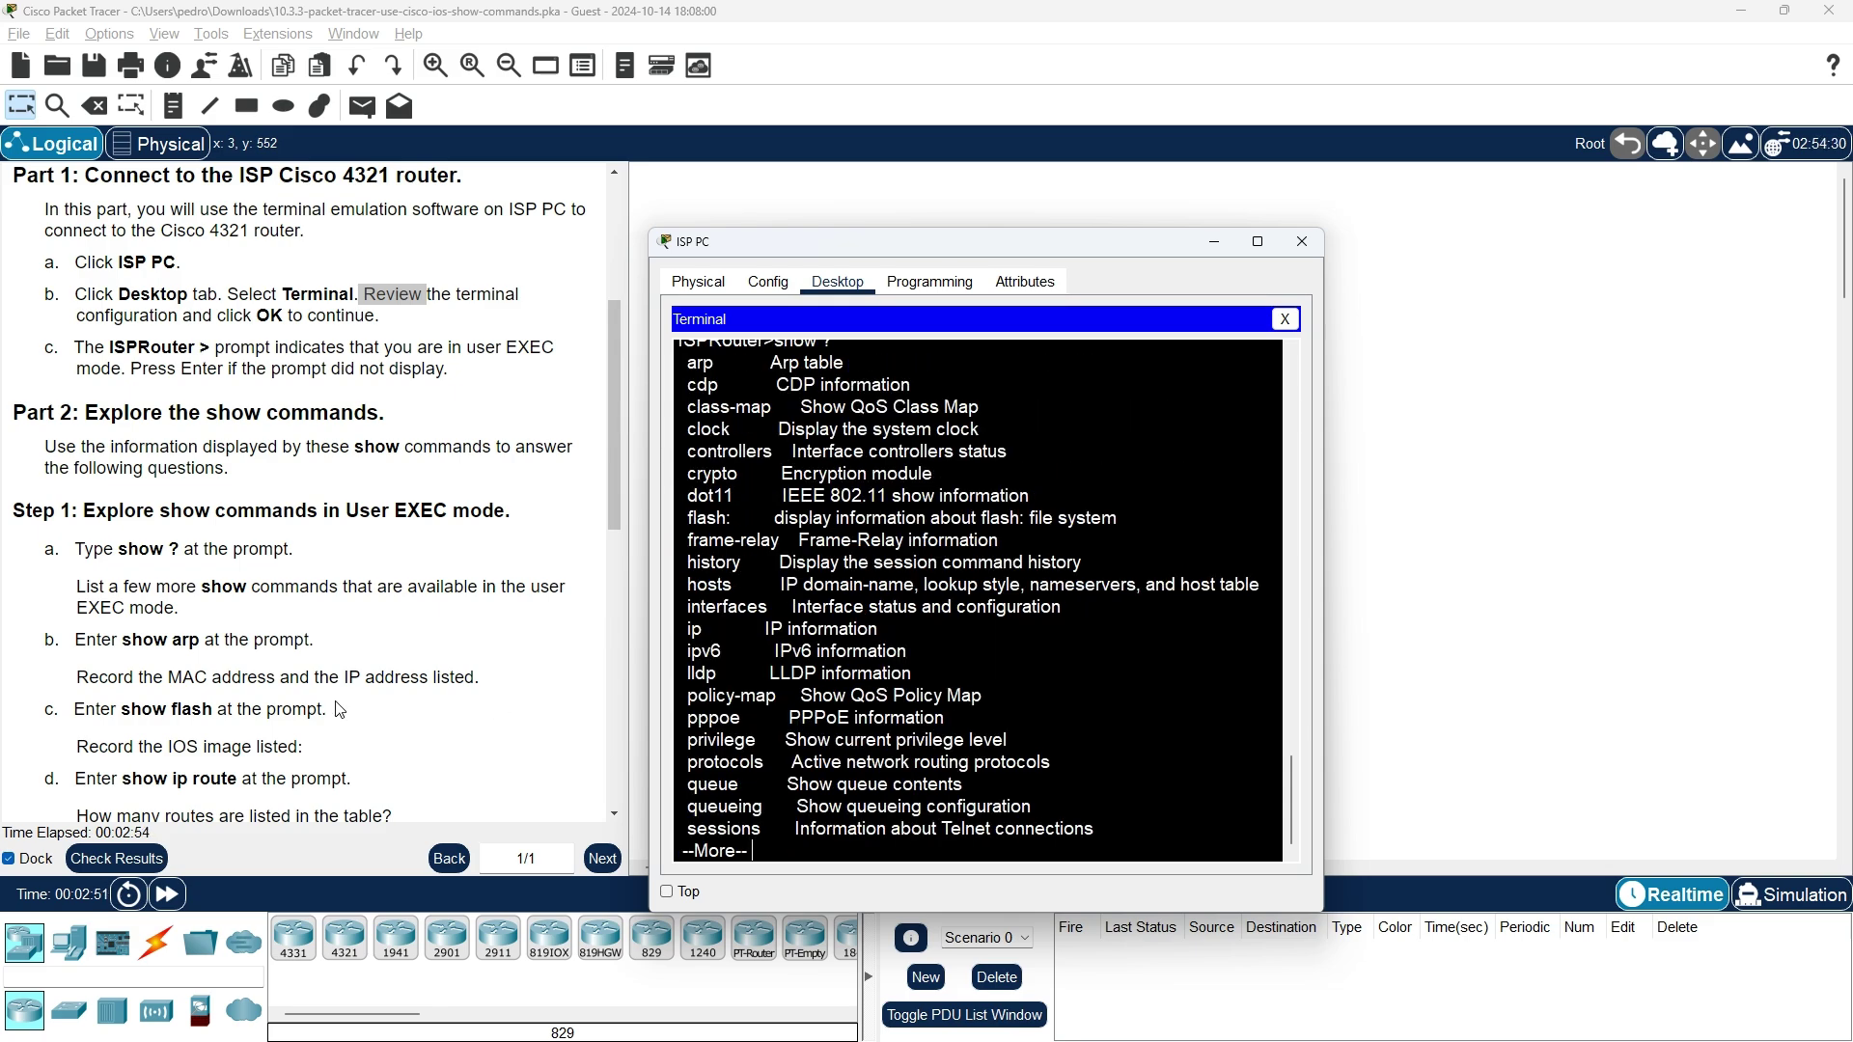
scroll(914, 588, "up", 1)
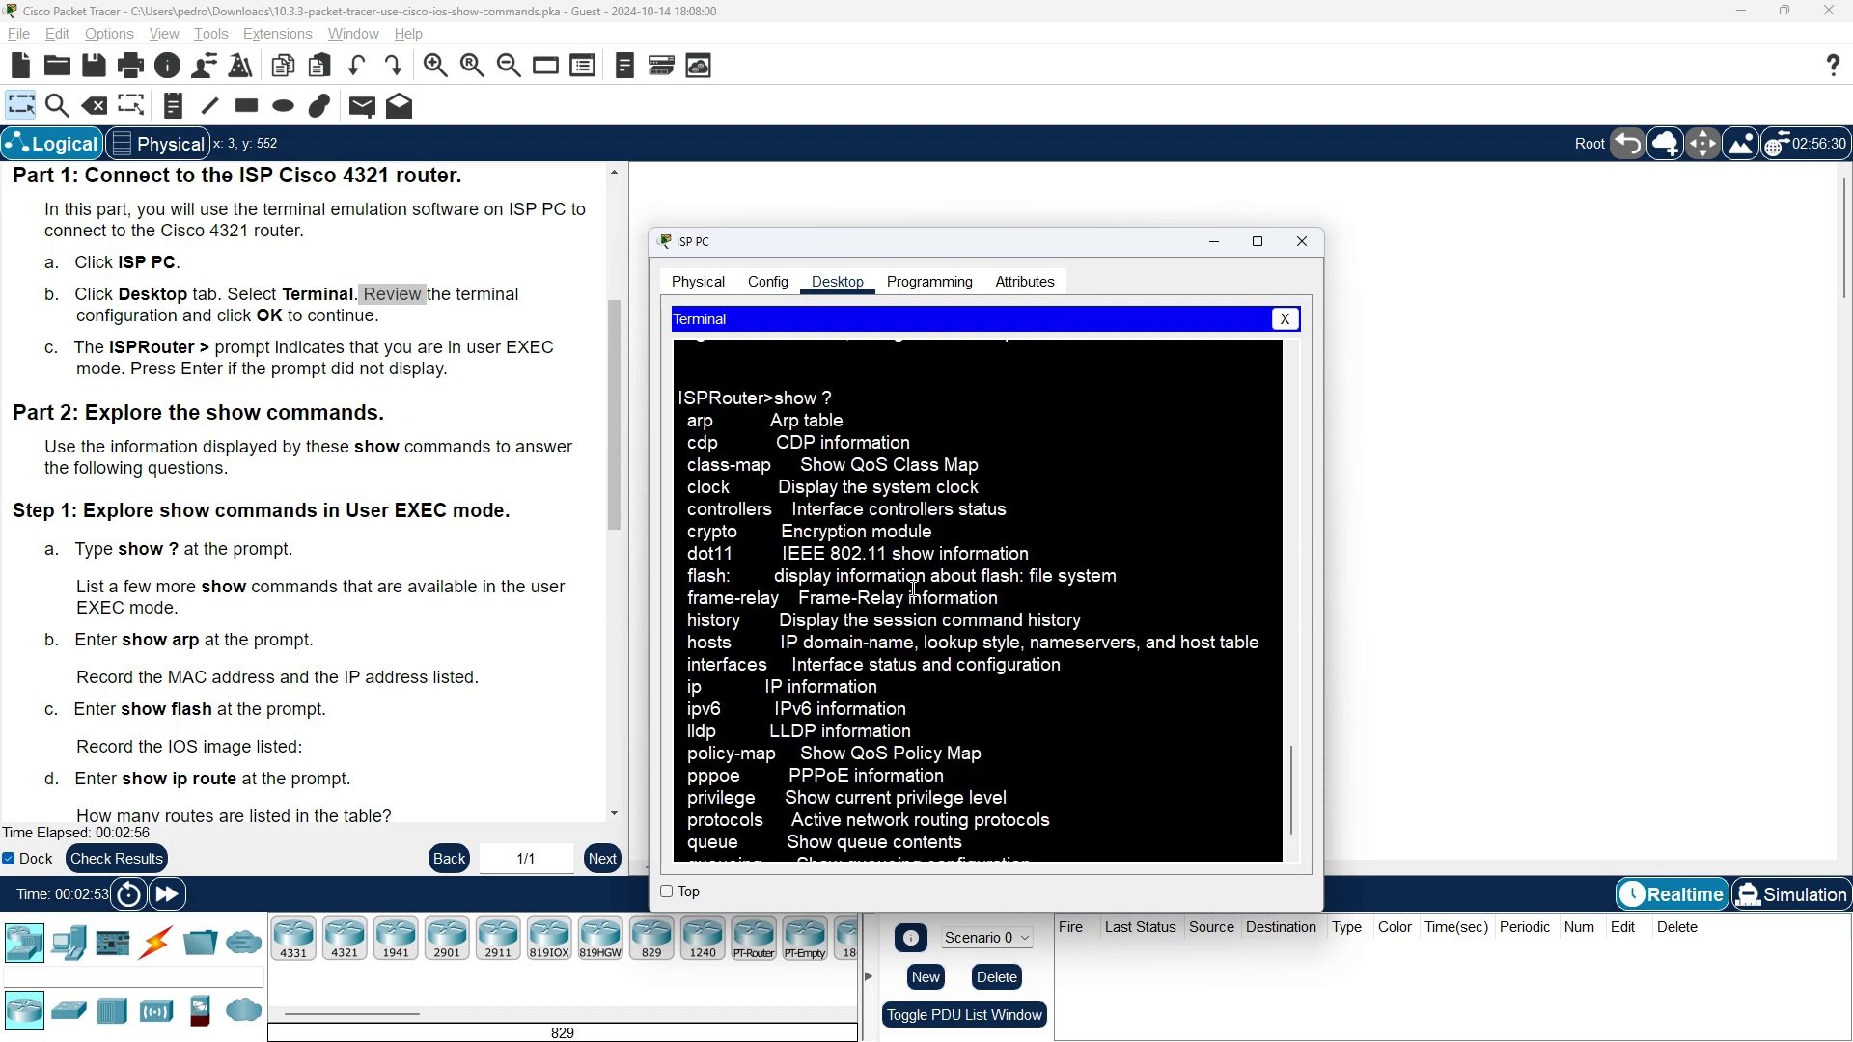
scroll(914, 588, "down", 1)
scroll(914, 588, "up", 1)
scroll(913, 588, "down", 1)
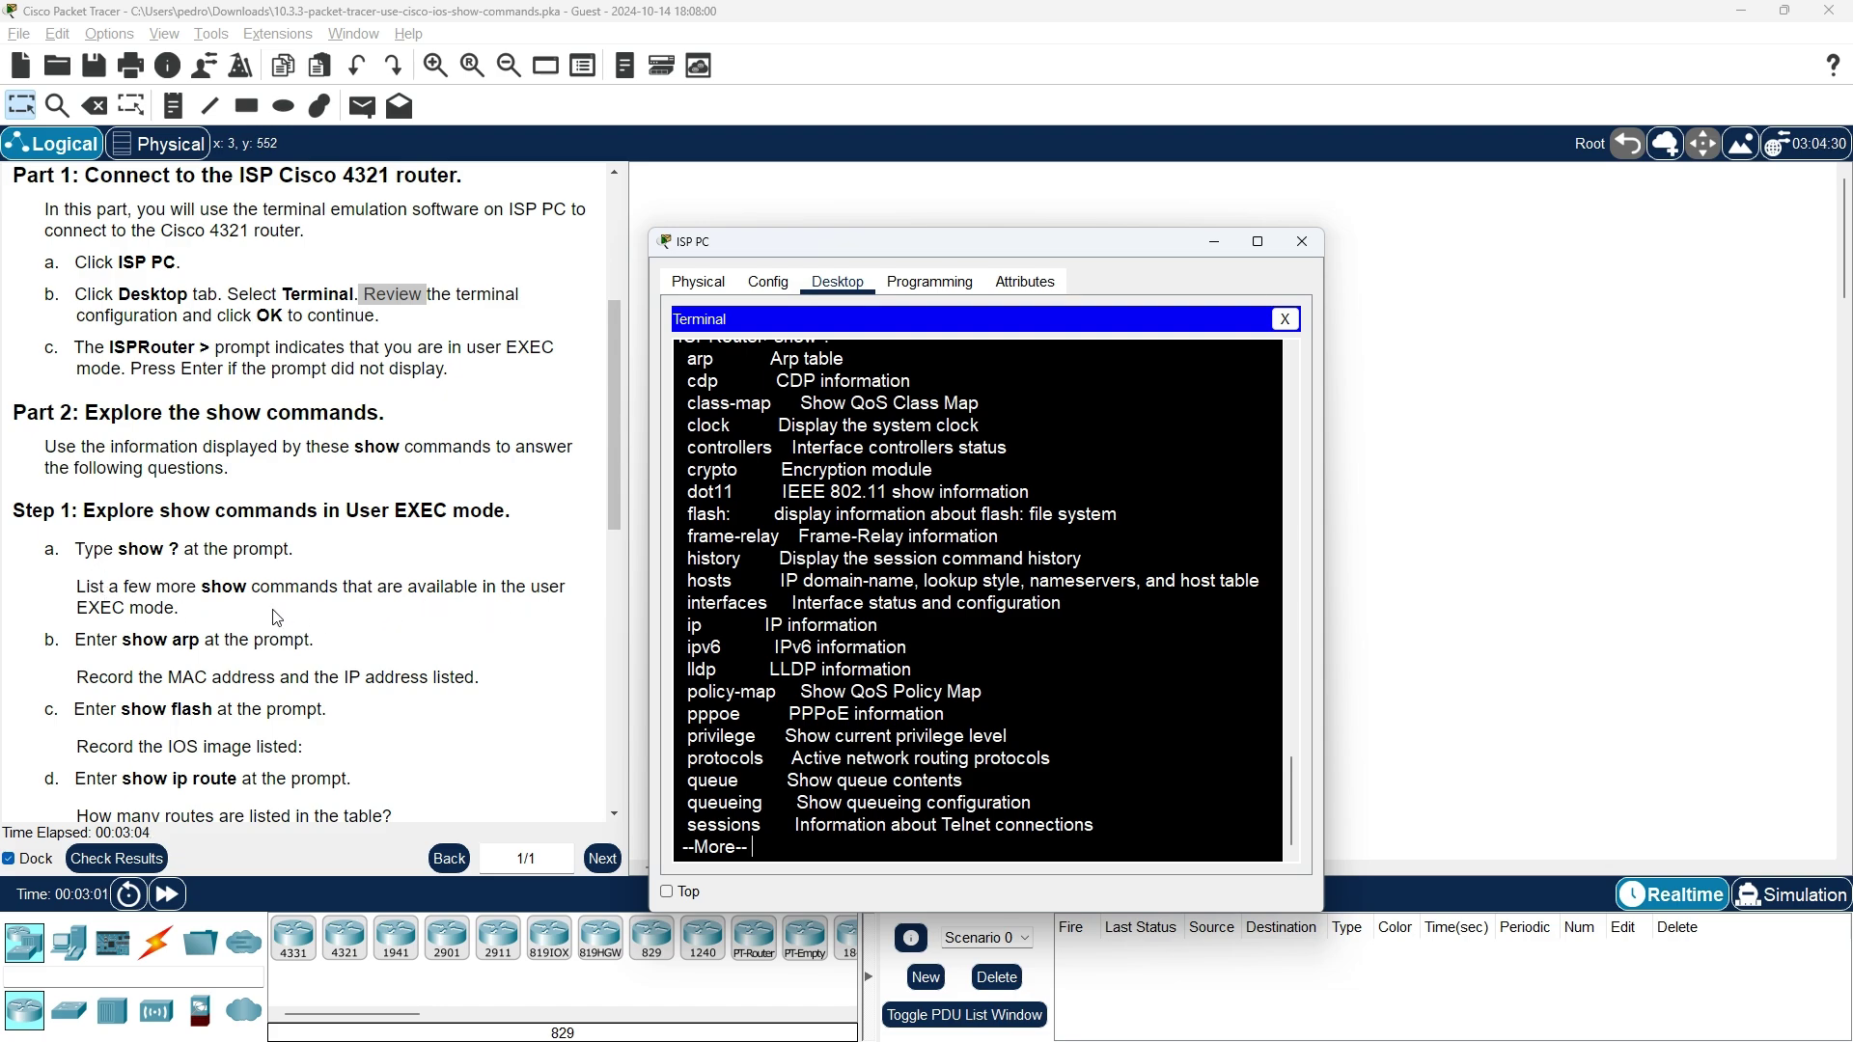
- Quit the paged help list, run show arp and highlight the IP and MAC addresses in its output
scroll(277, 618, "down", 1)
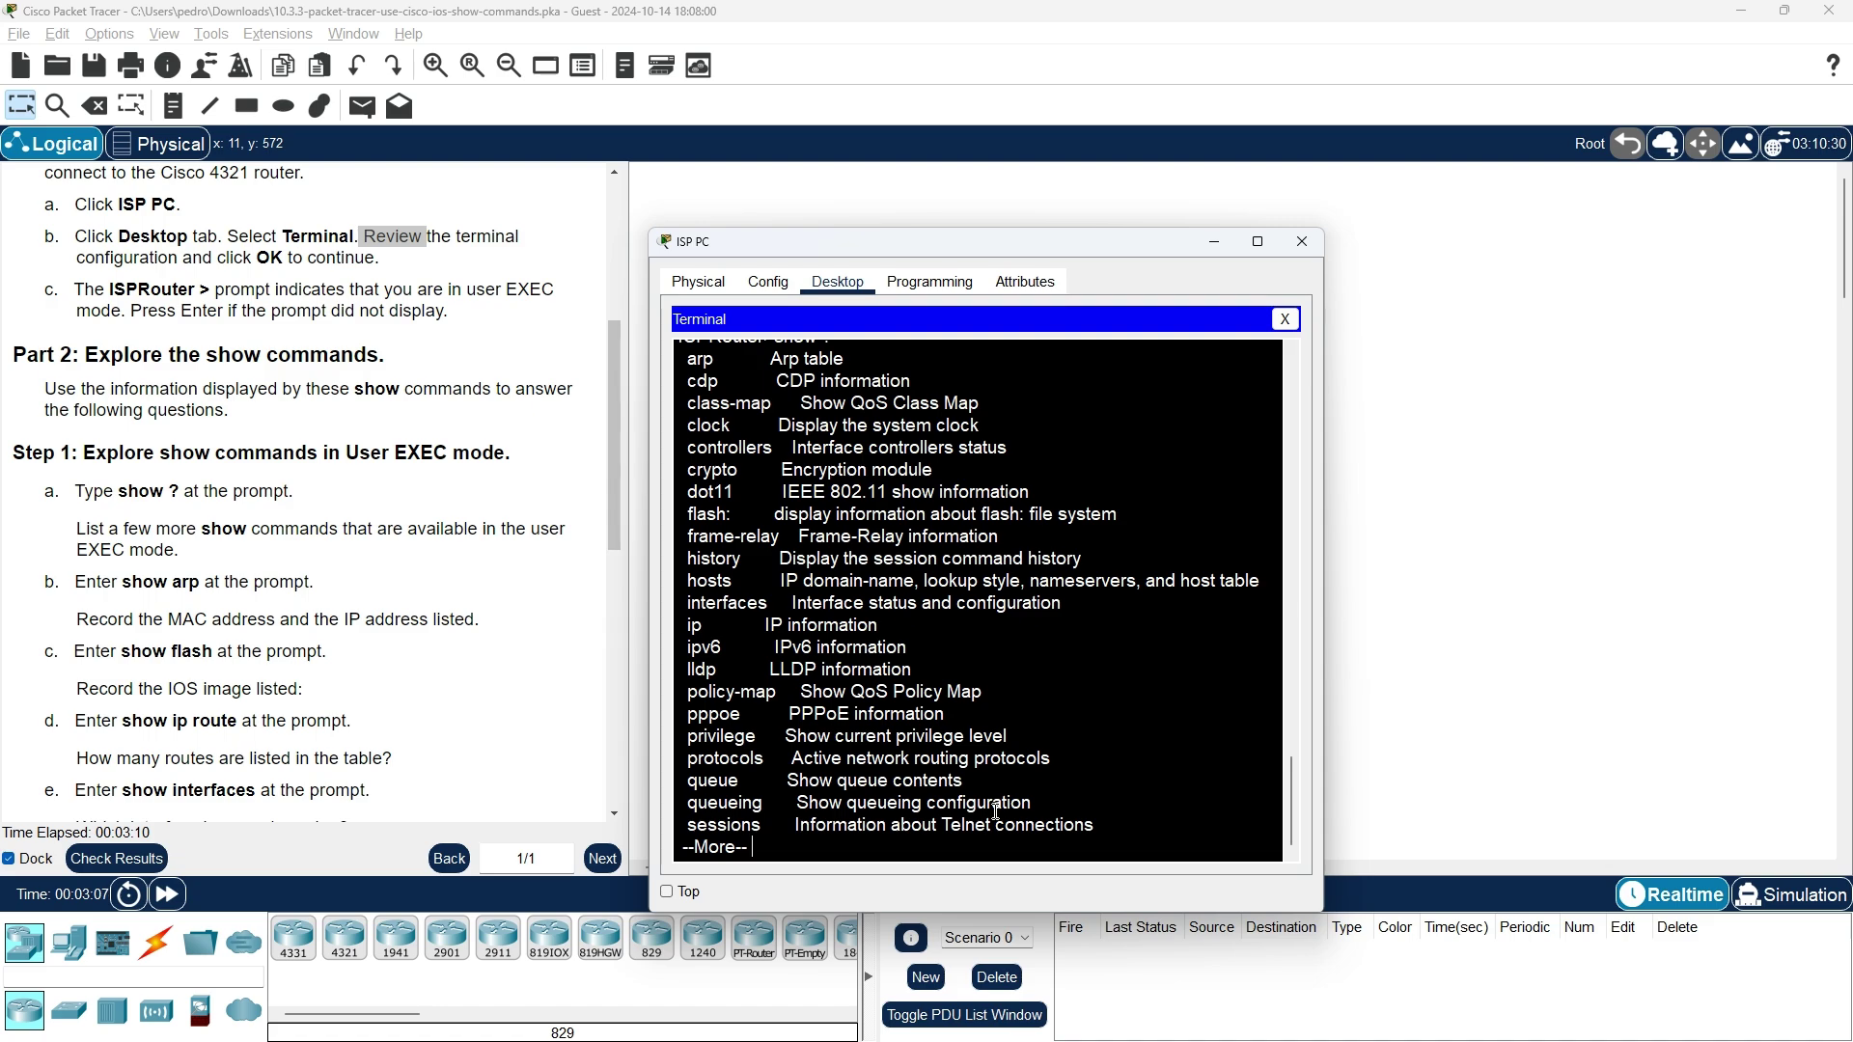
key("q")
key("BackSpace")
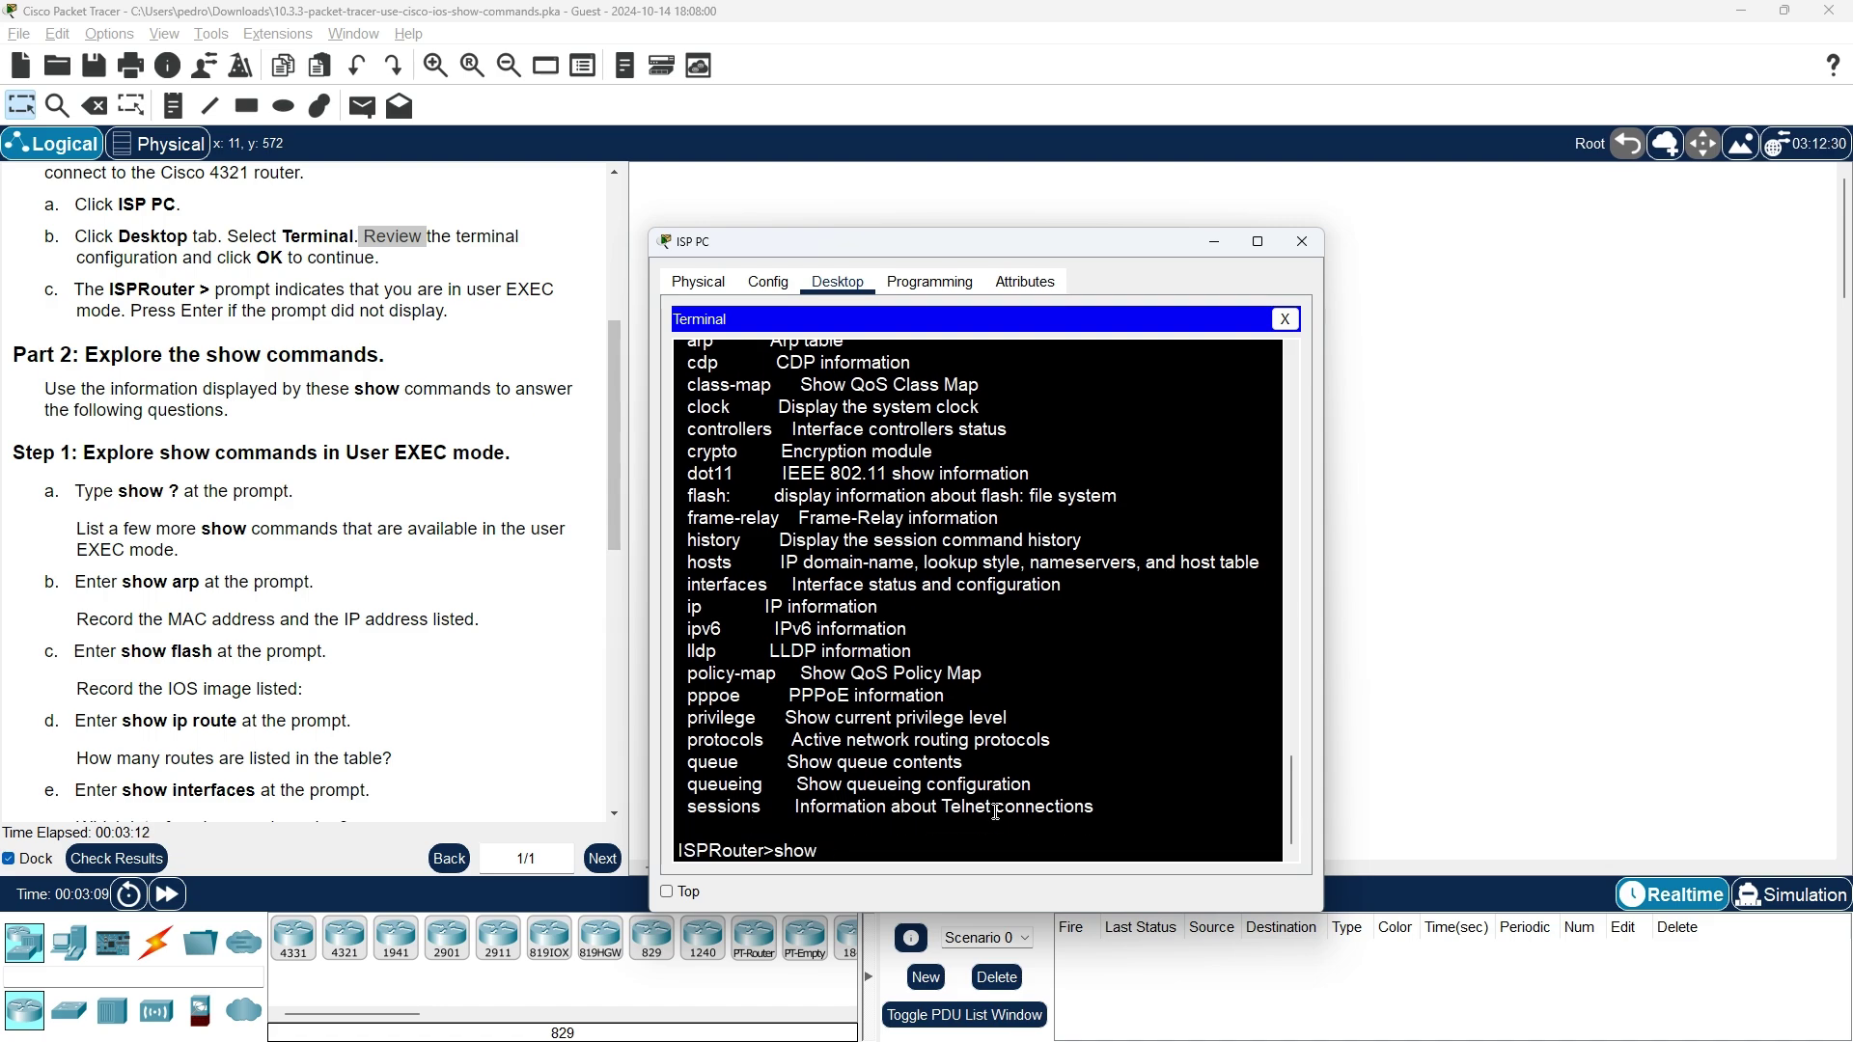
type("arp")
key("Return")
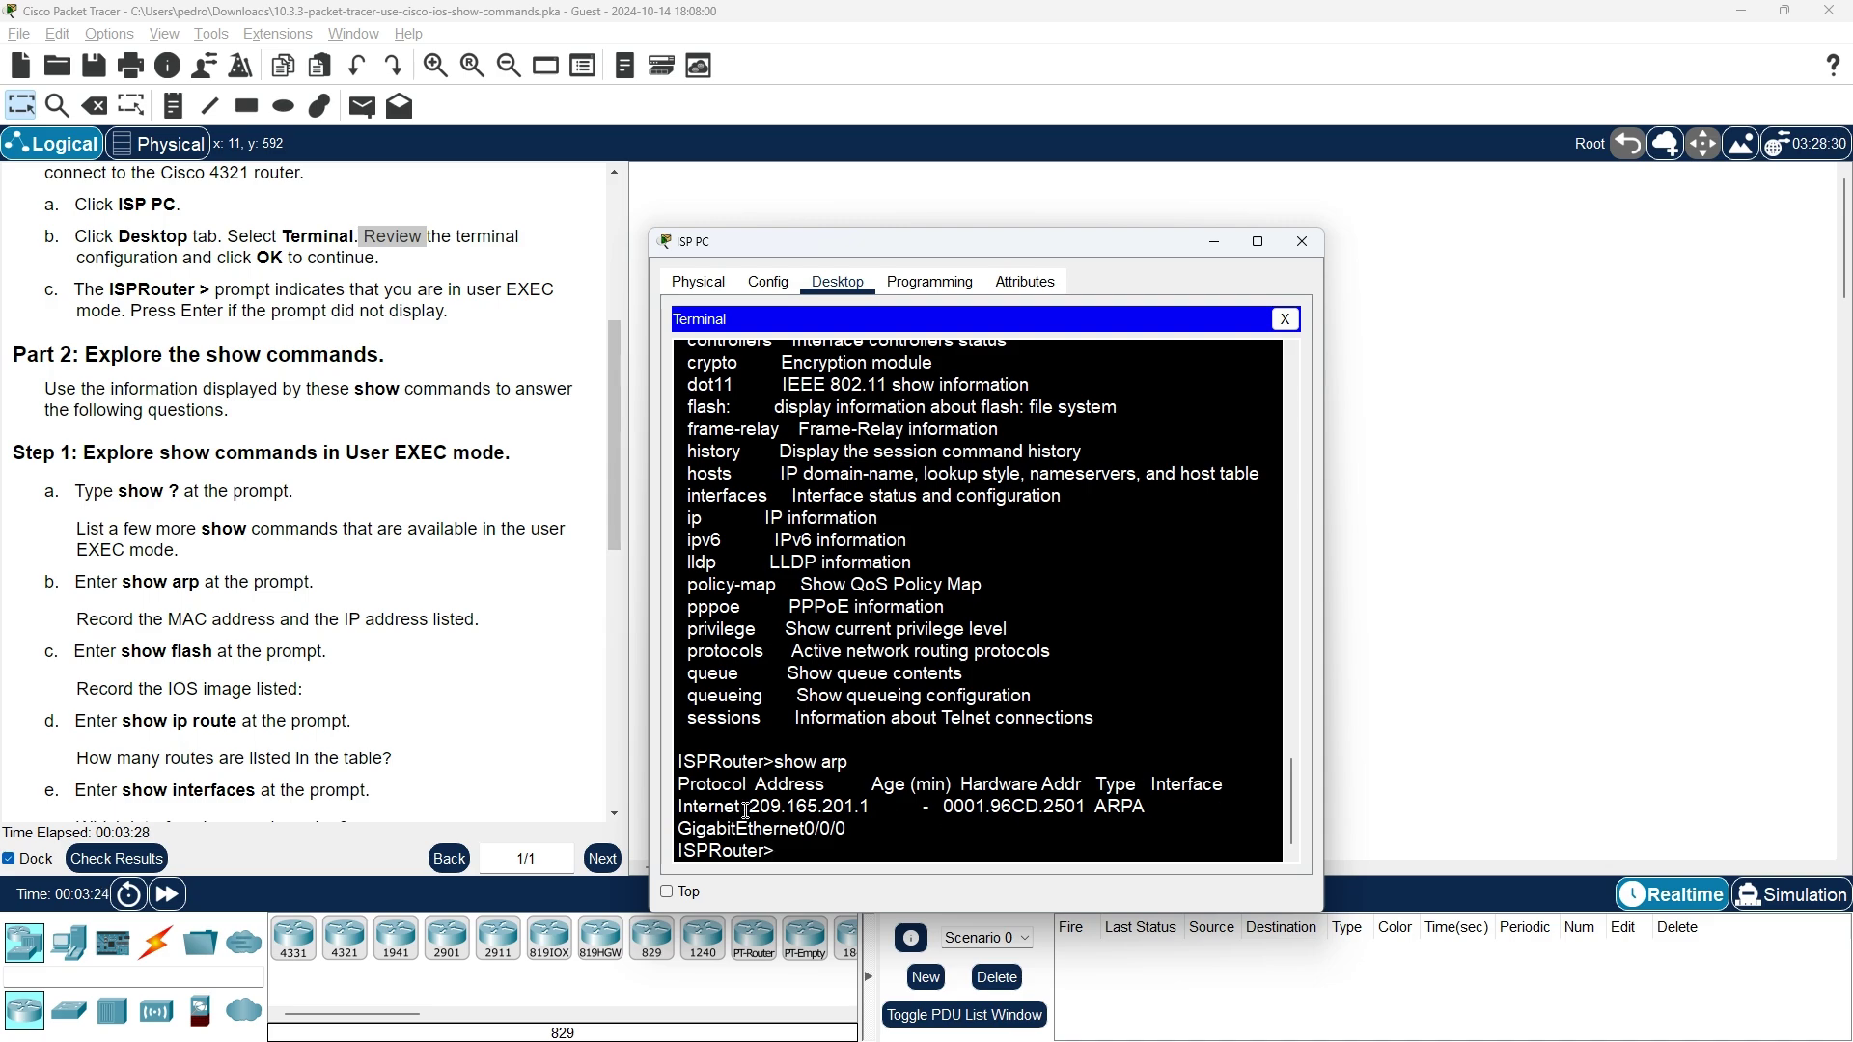
left_click_drag(746, 808, 1085, 811)
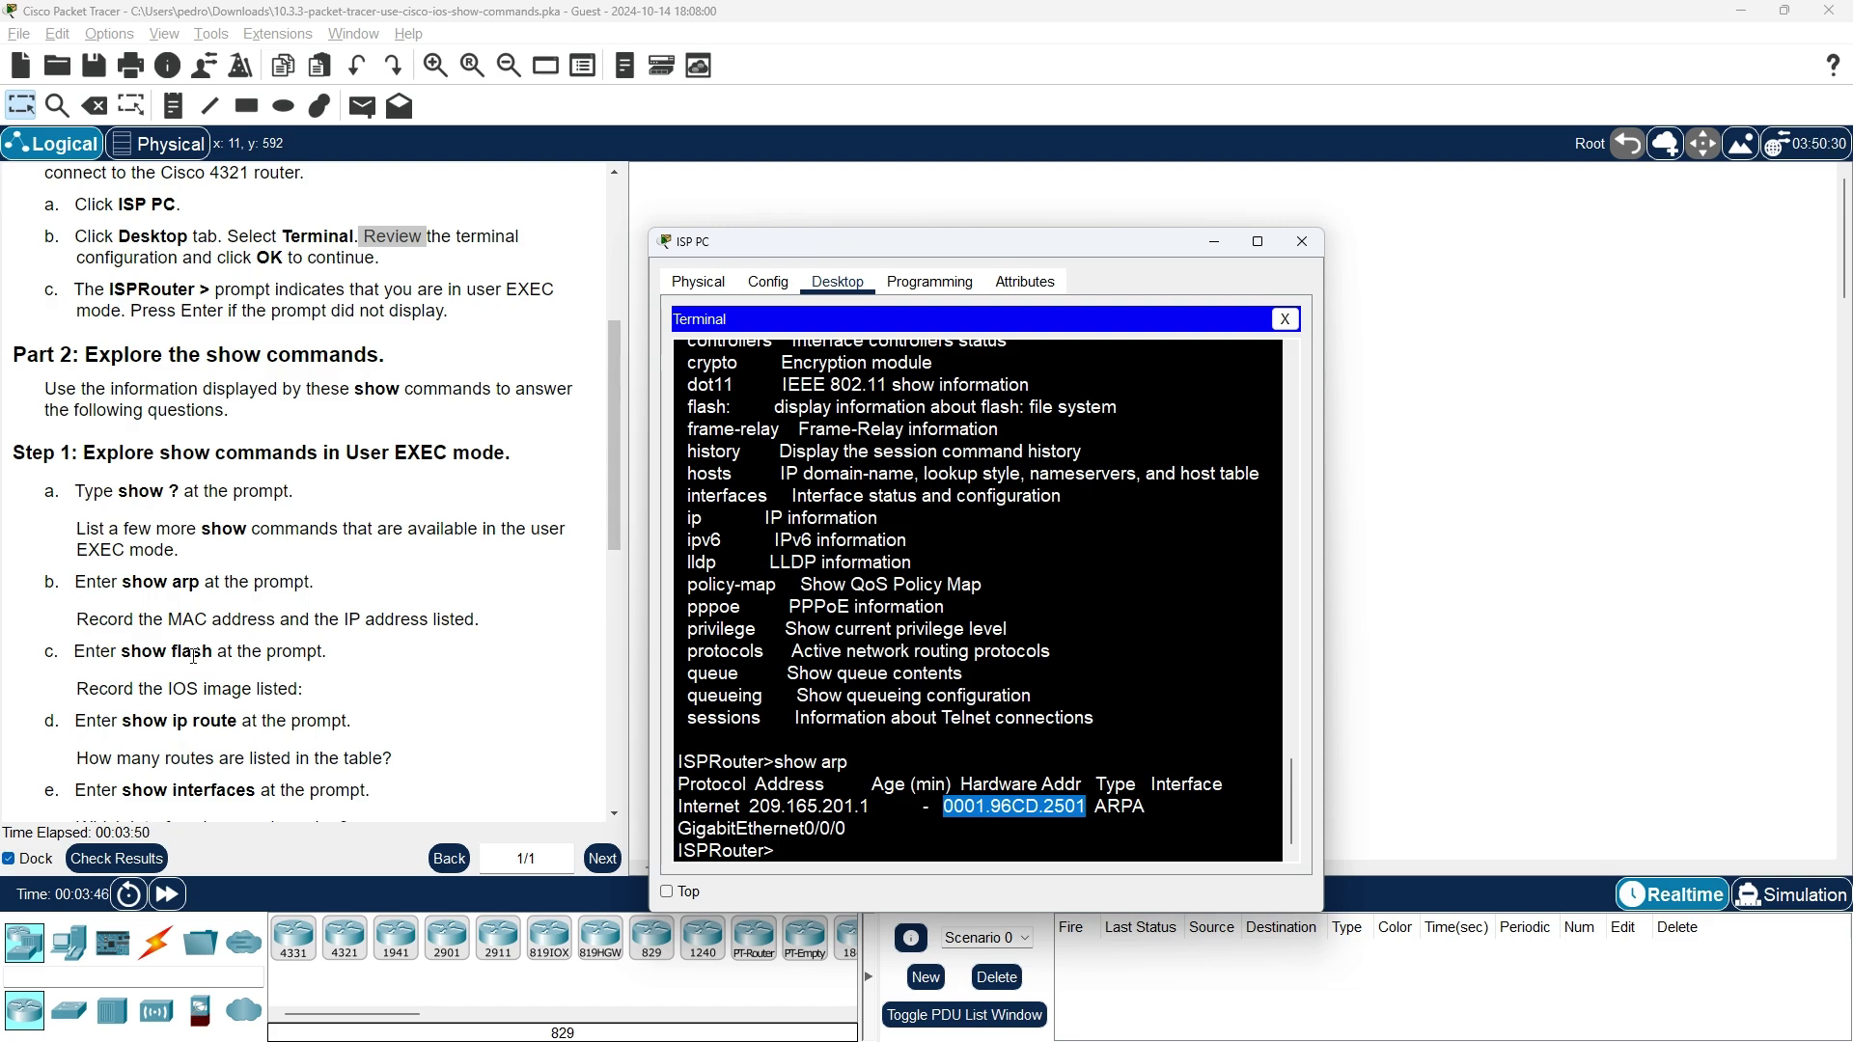
- Run show flash on ISPRouter and check the output for the IOS image the instructions ask to record
left_click(889, 852)
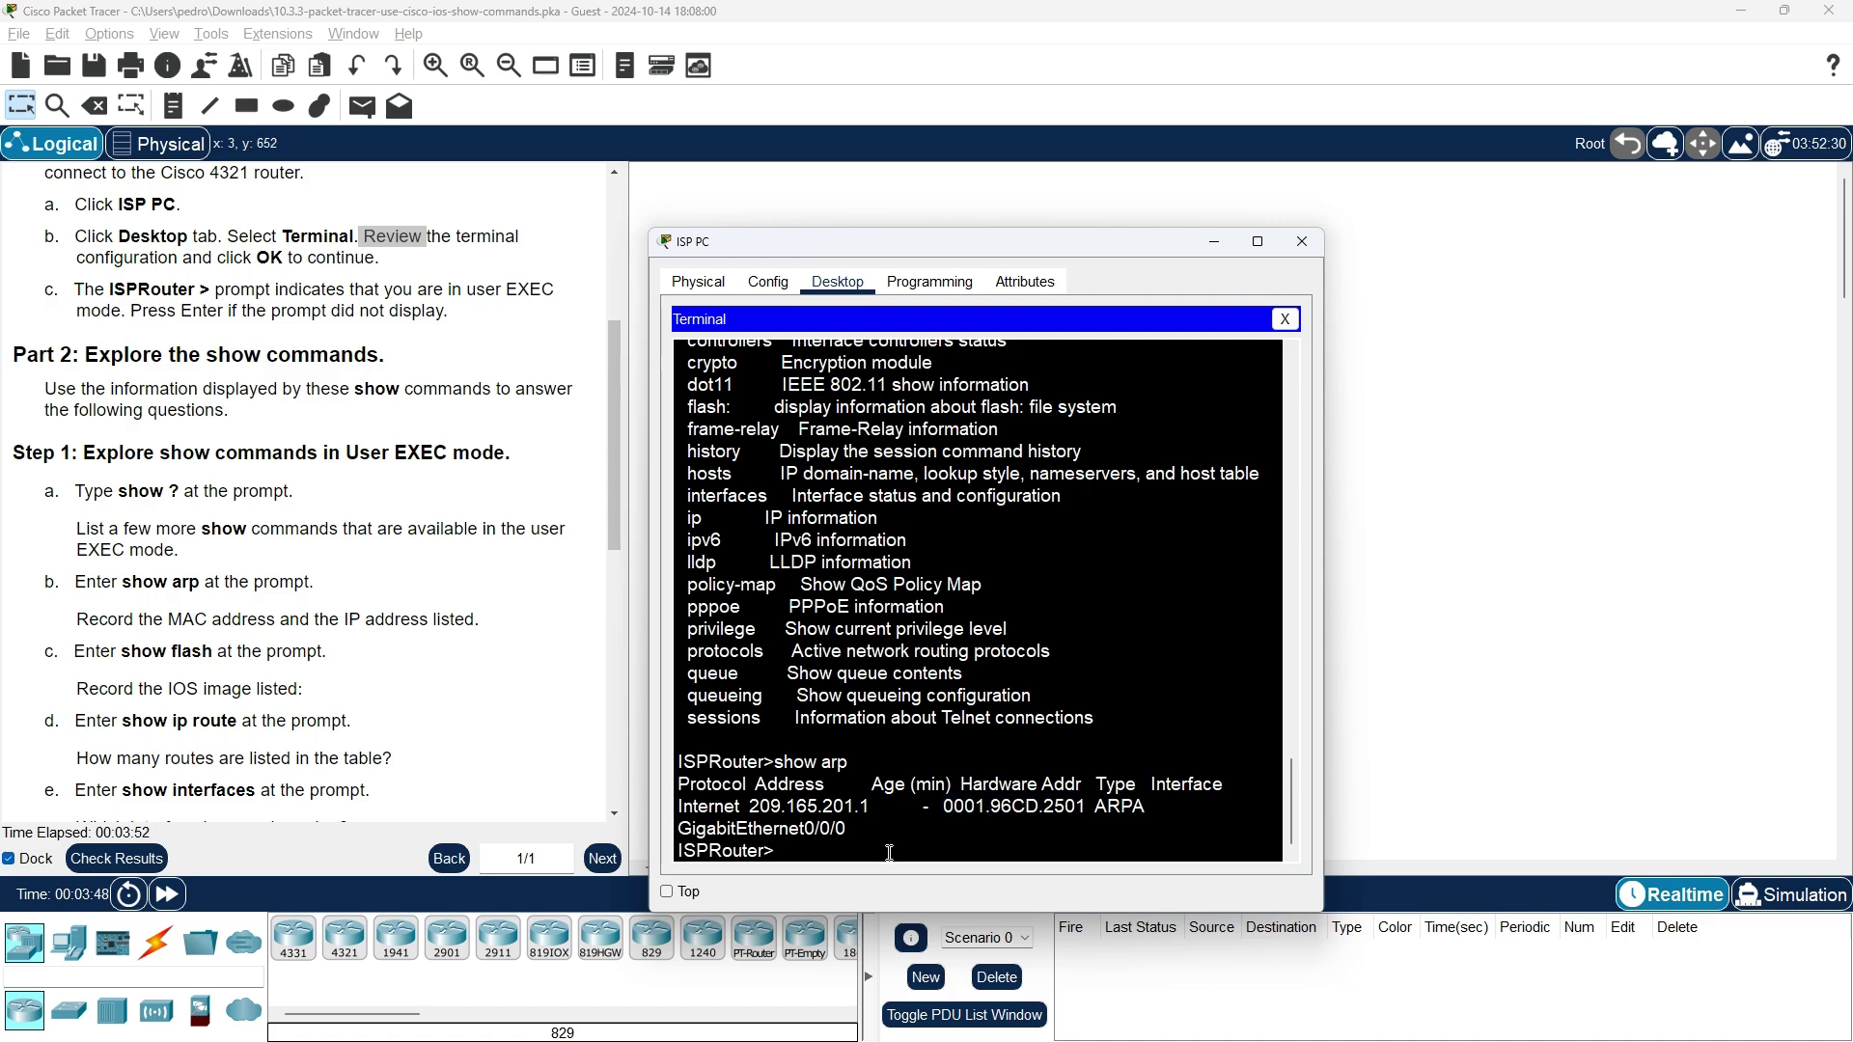
type("show flash")
key("Return")
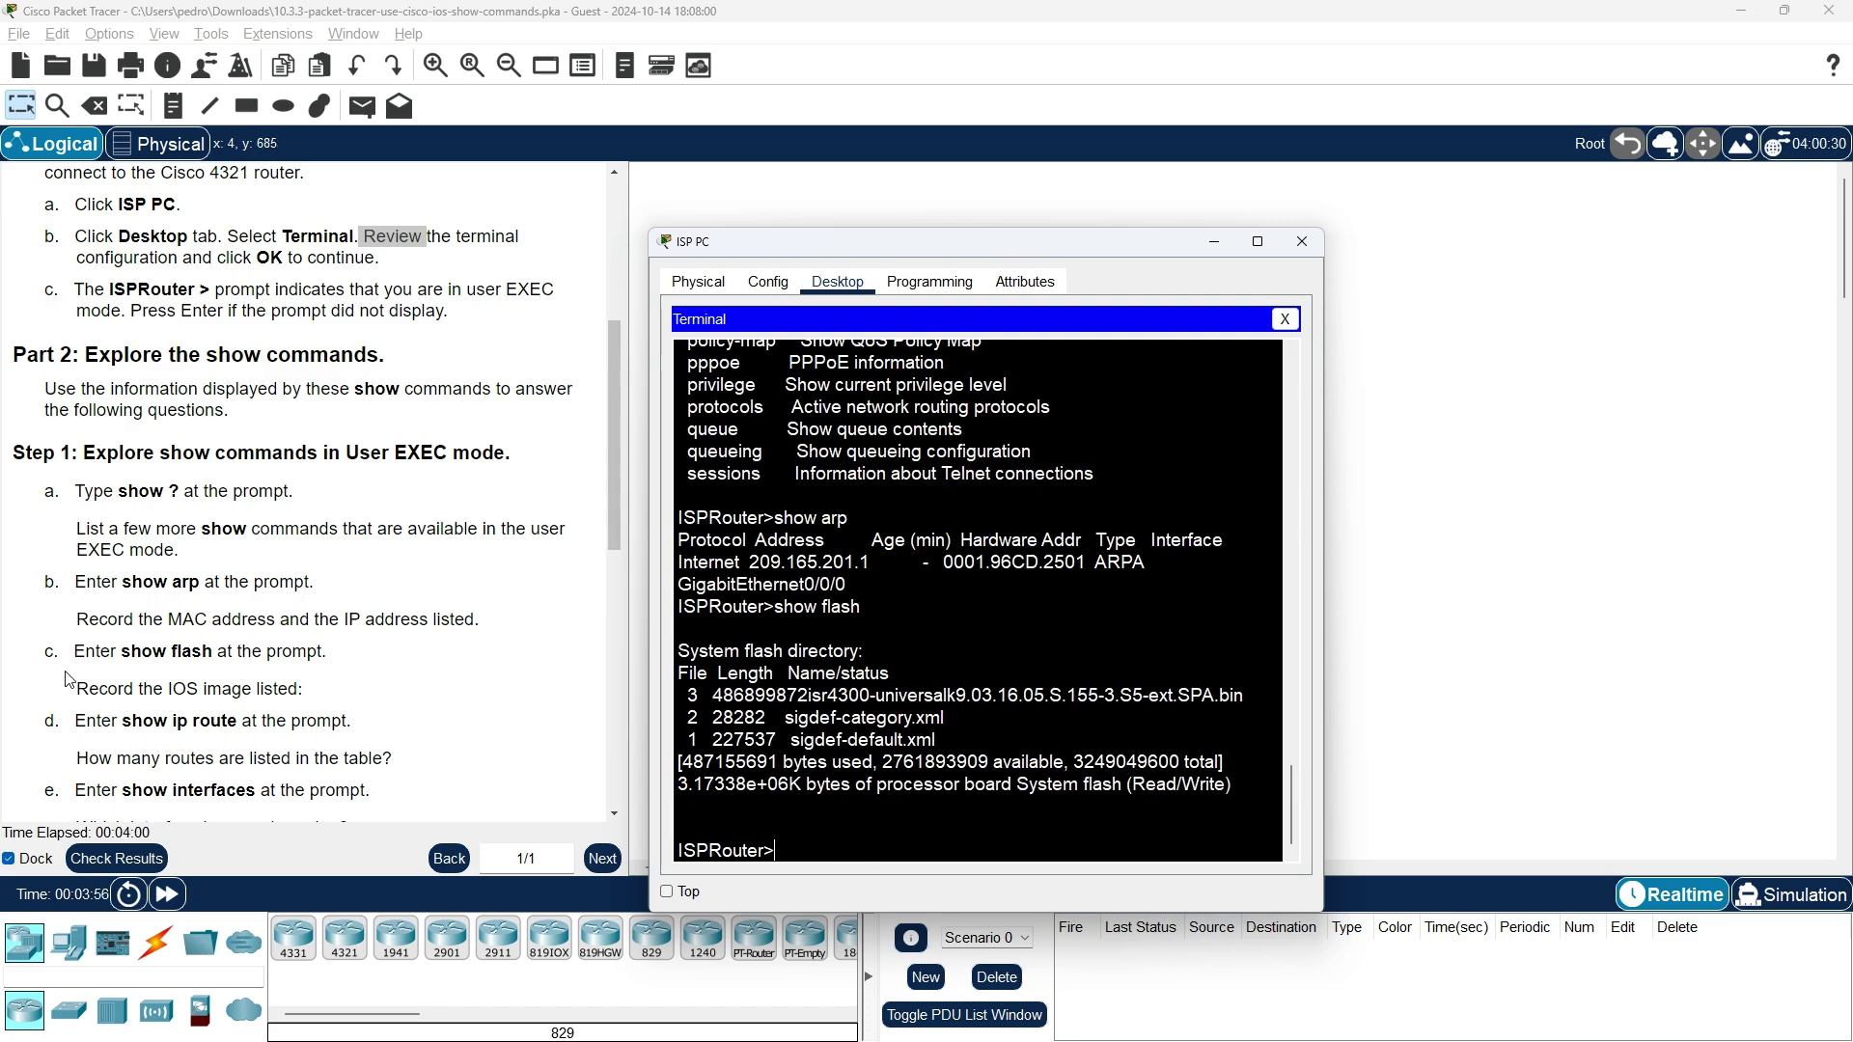
left_click_drag(76, 688, 325, 692)
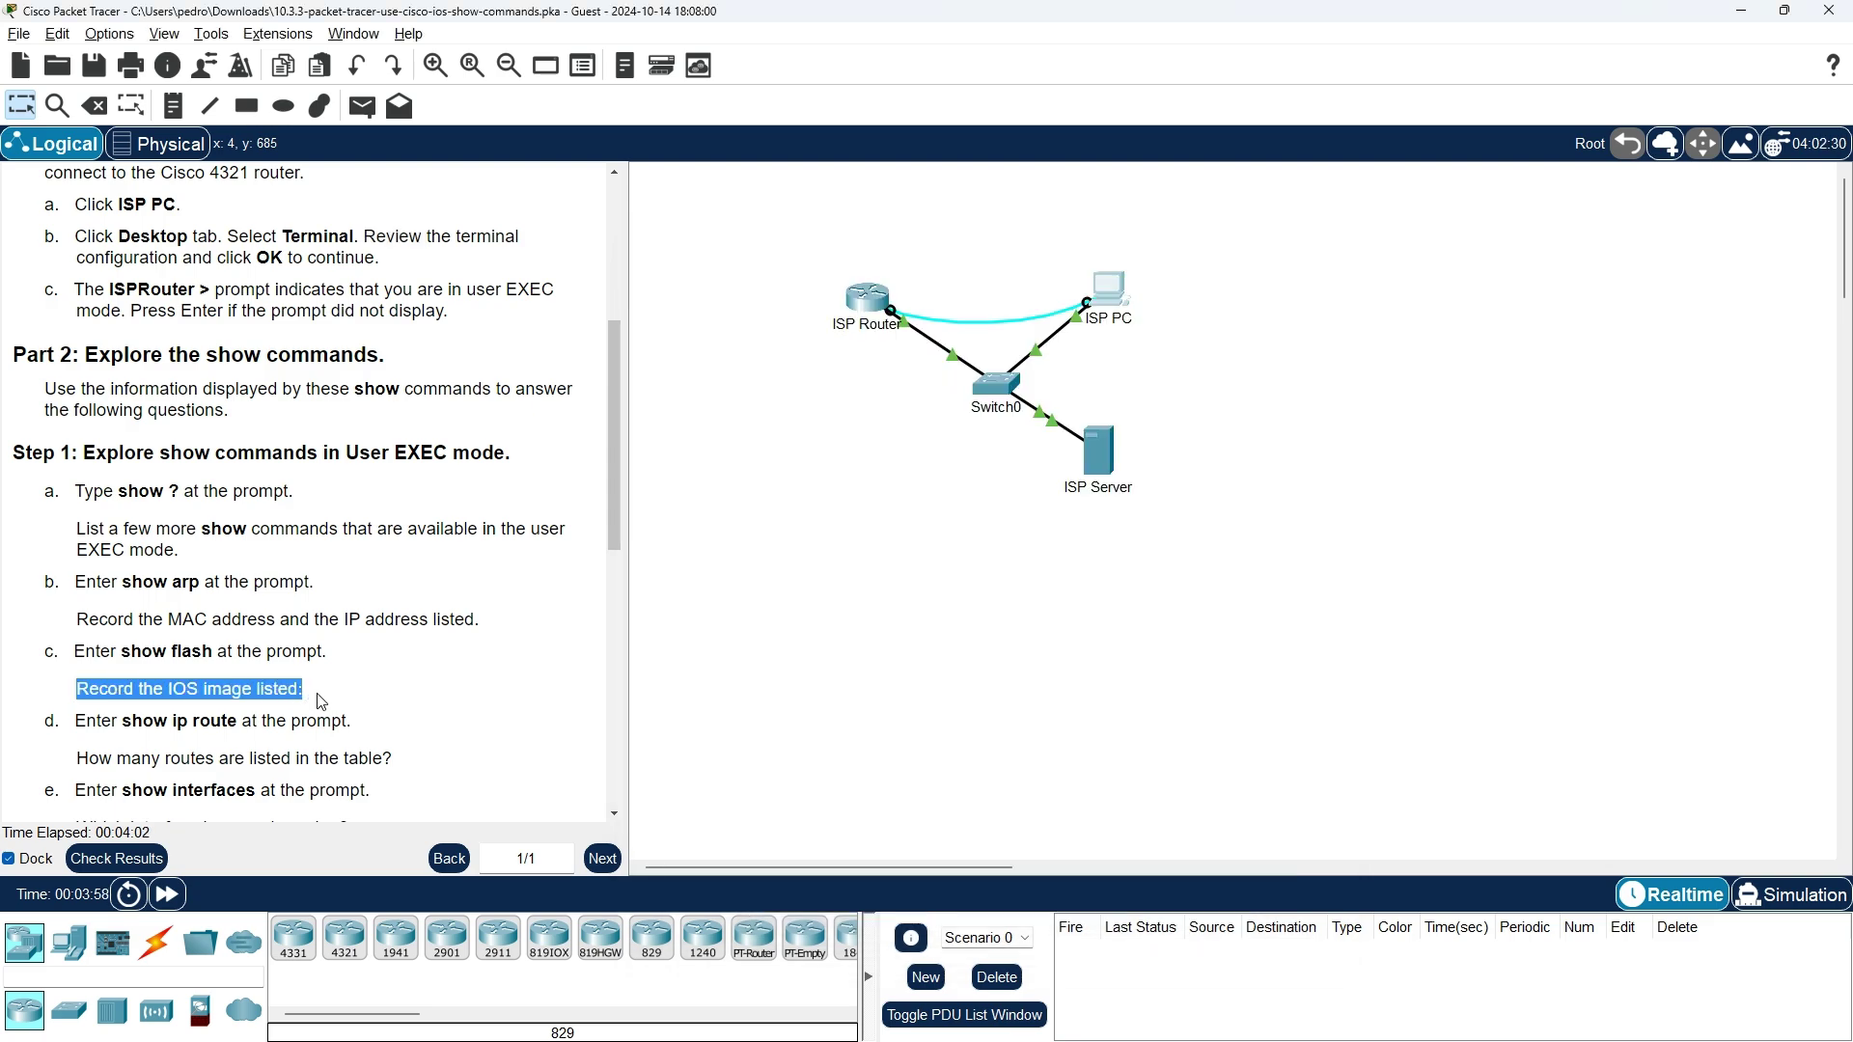
key("alt+Tab")
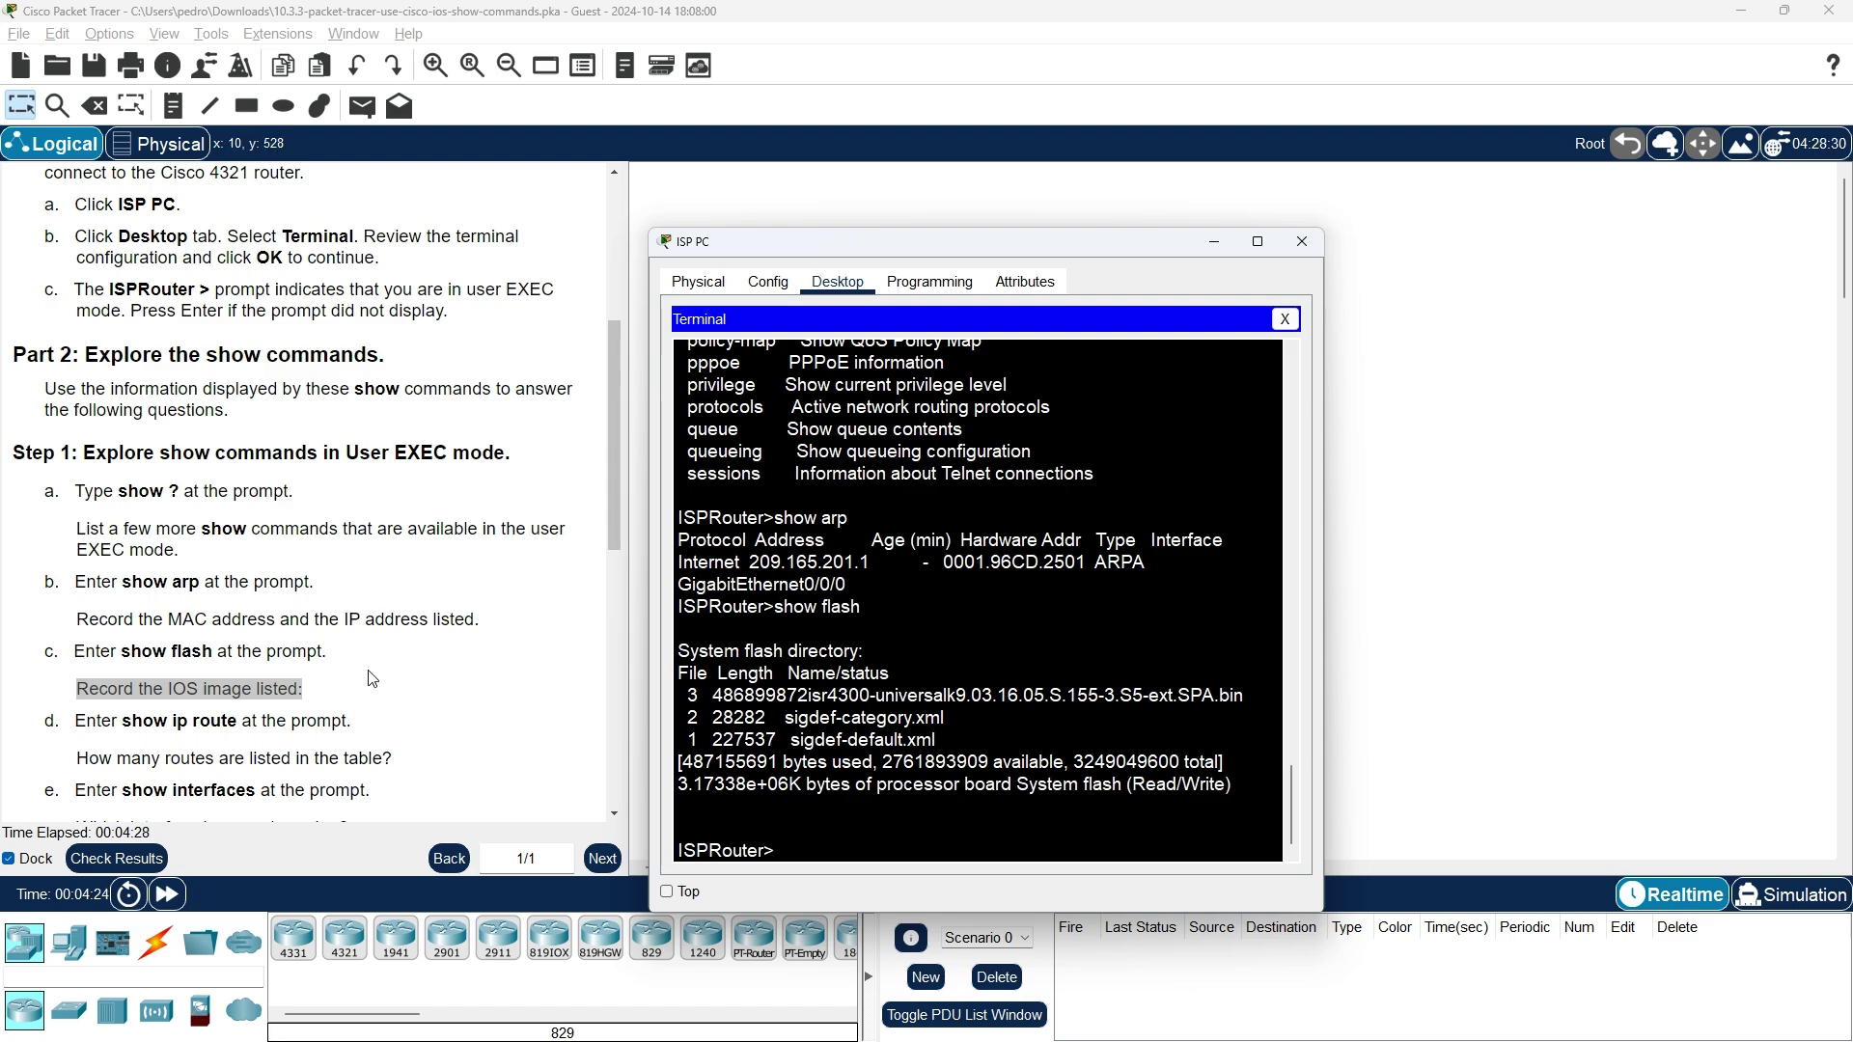
- Run show ip route on ISPRouter and highlight the local route's address in the routing table
scroll(372, 678, "down", 1)
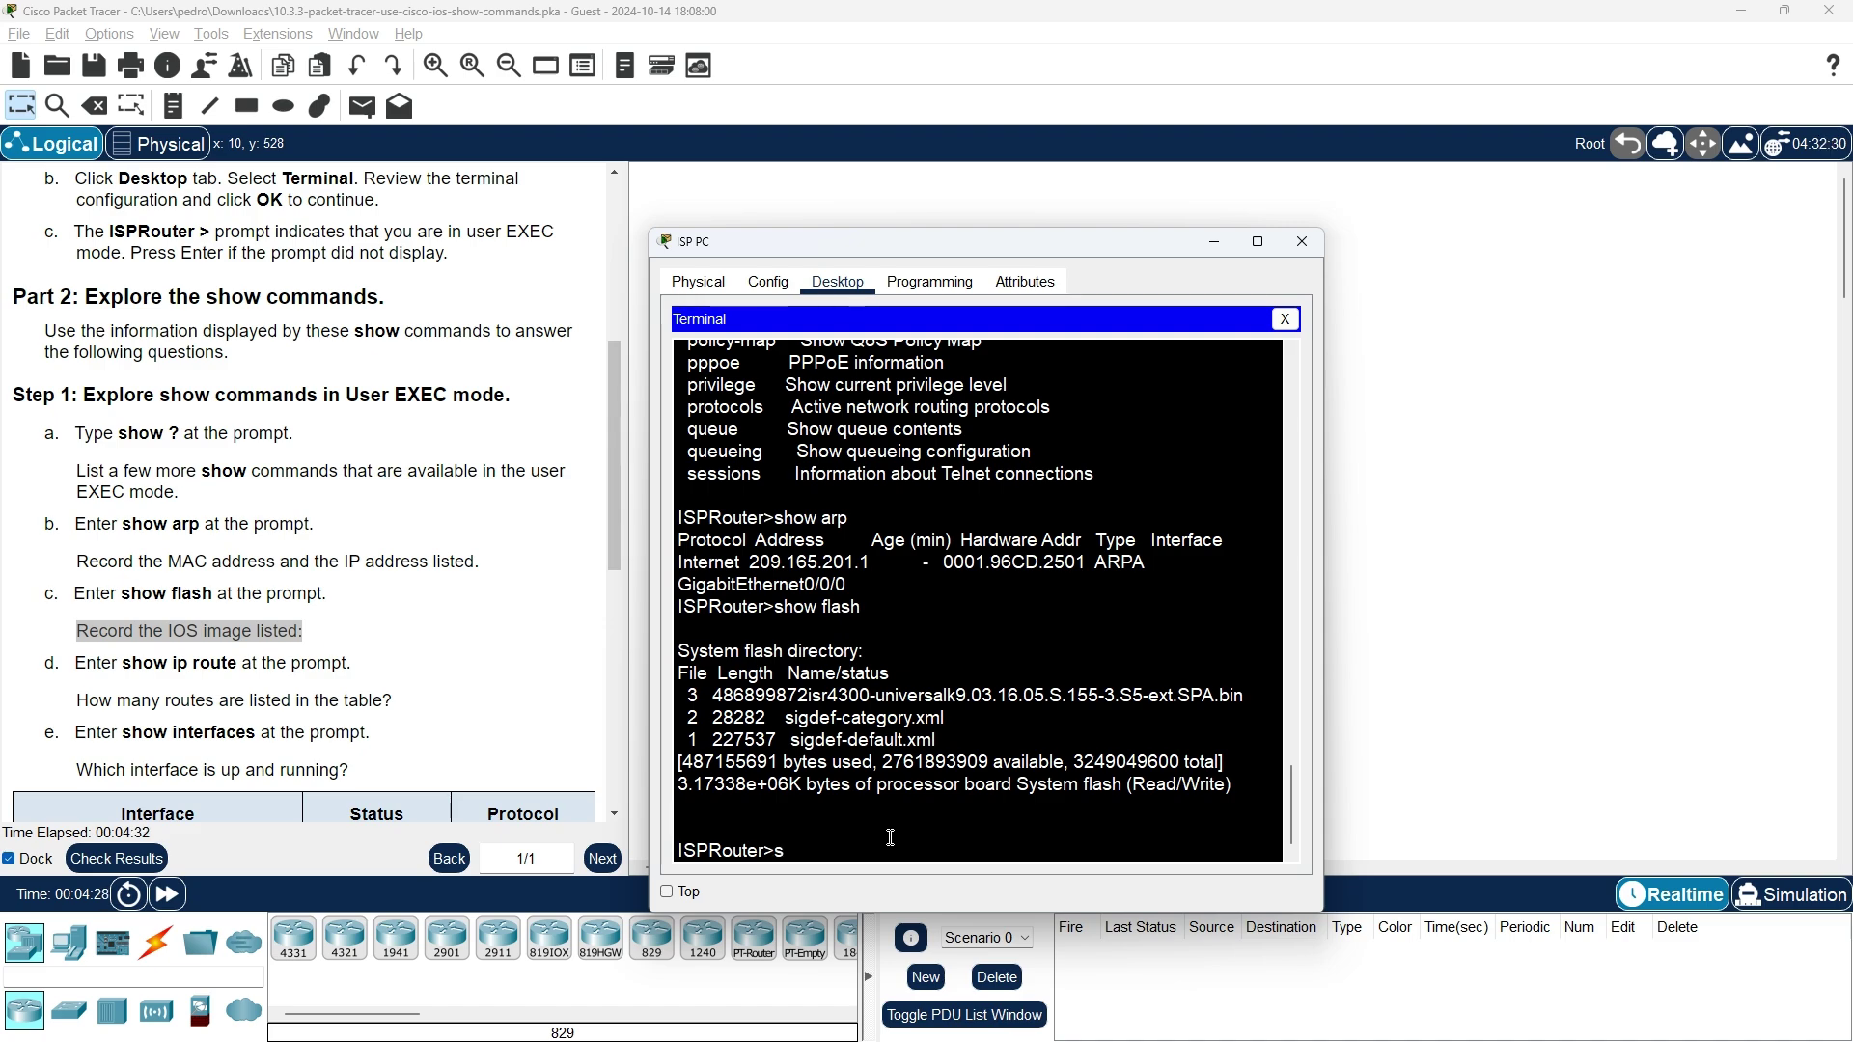
type("how ip route")
key("Return")
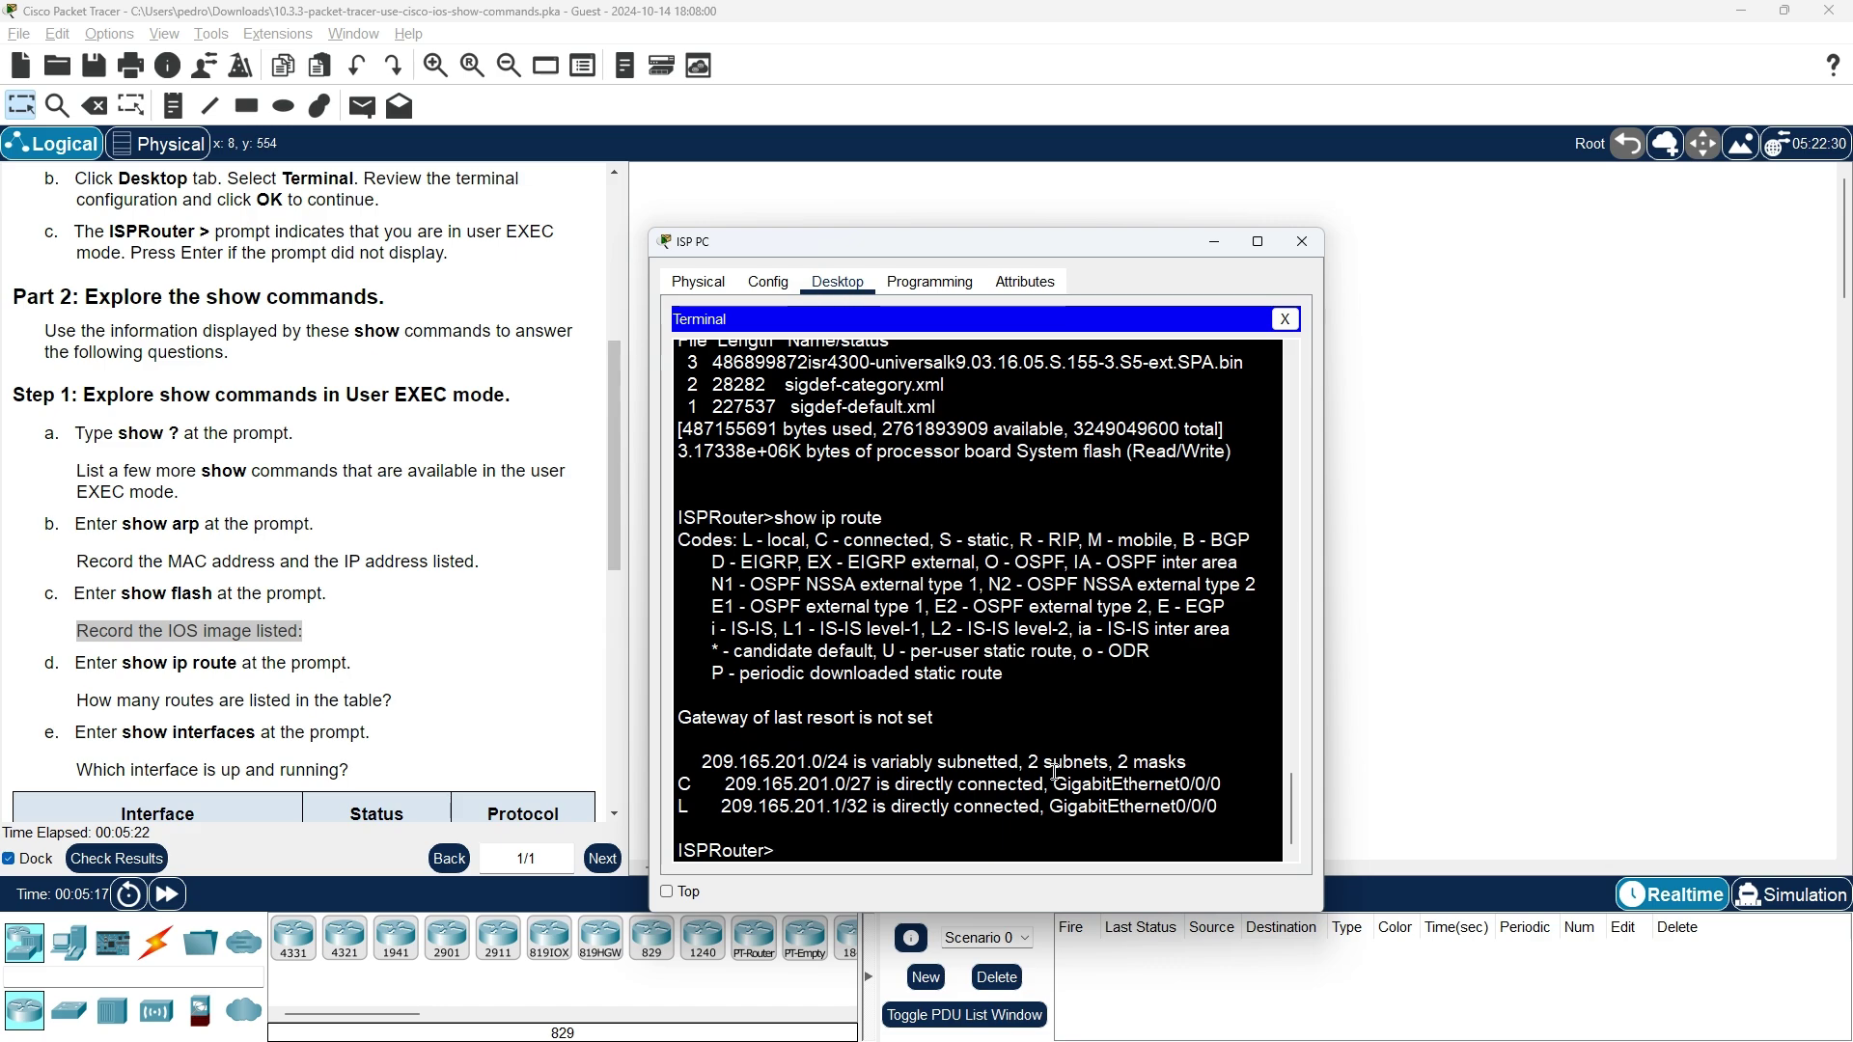
scroll(1054, 772, "down", 1)
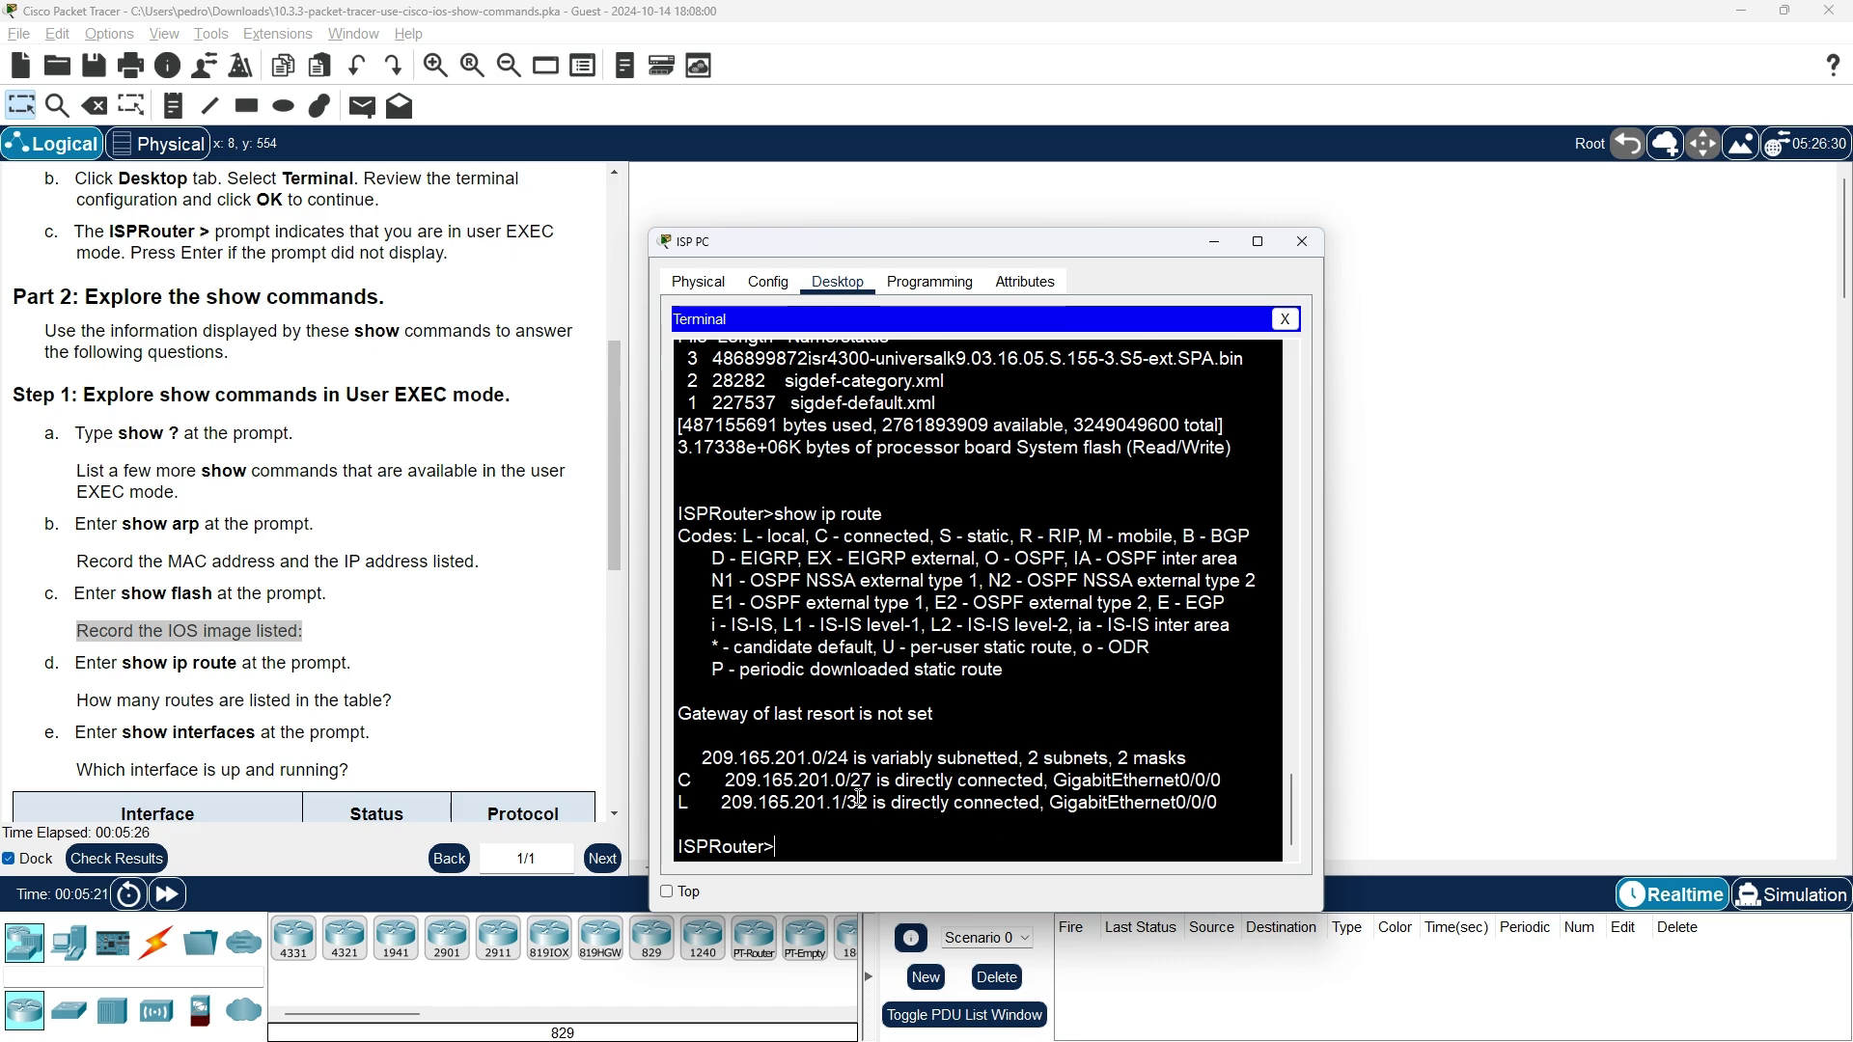
left_click_drag(874, 801, 697, 805)
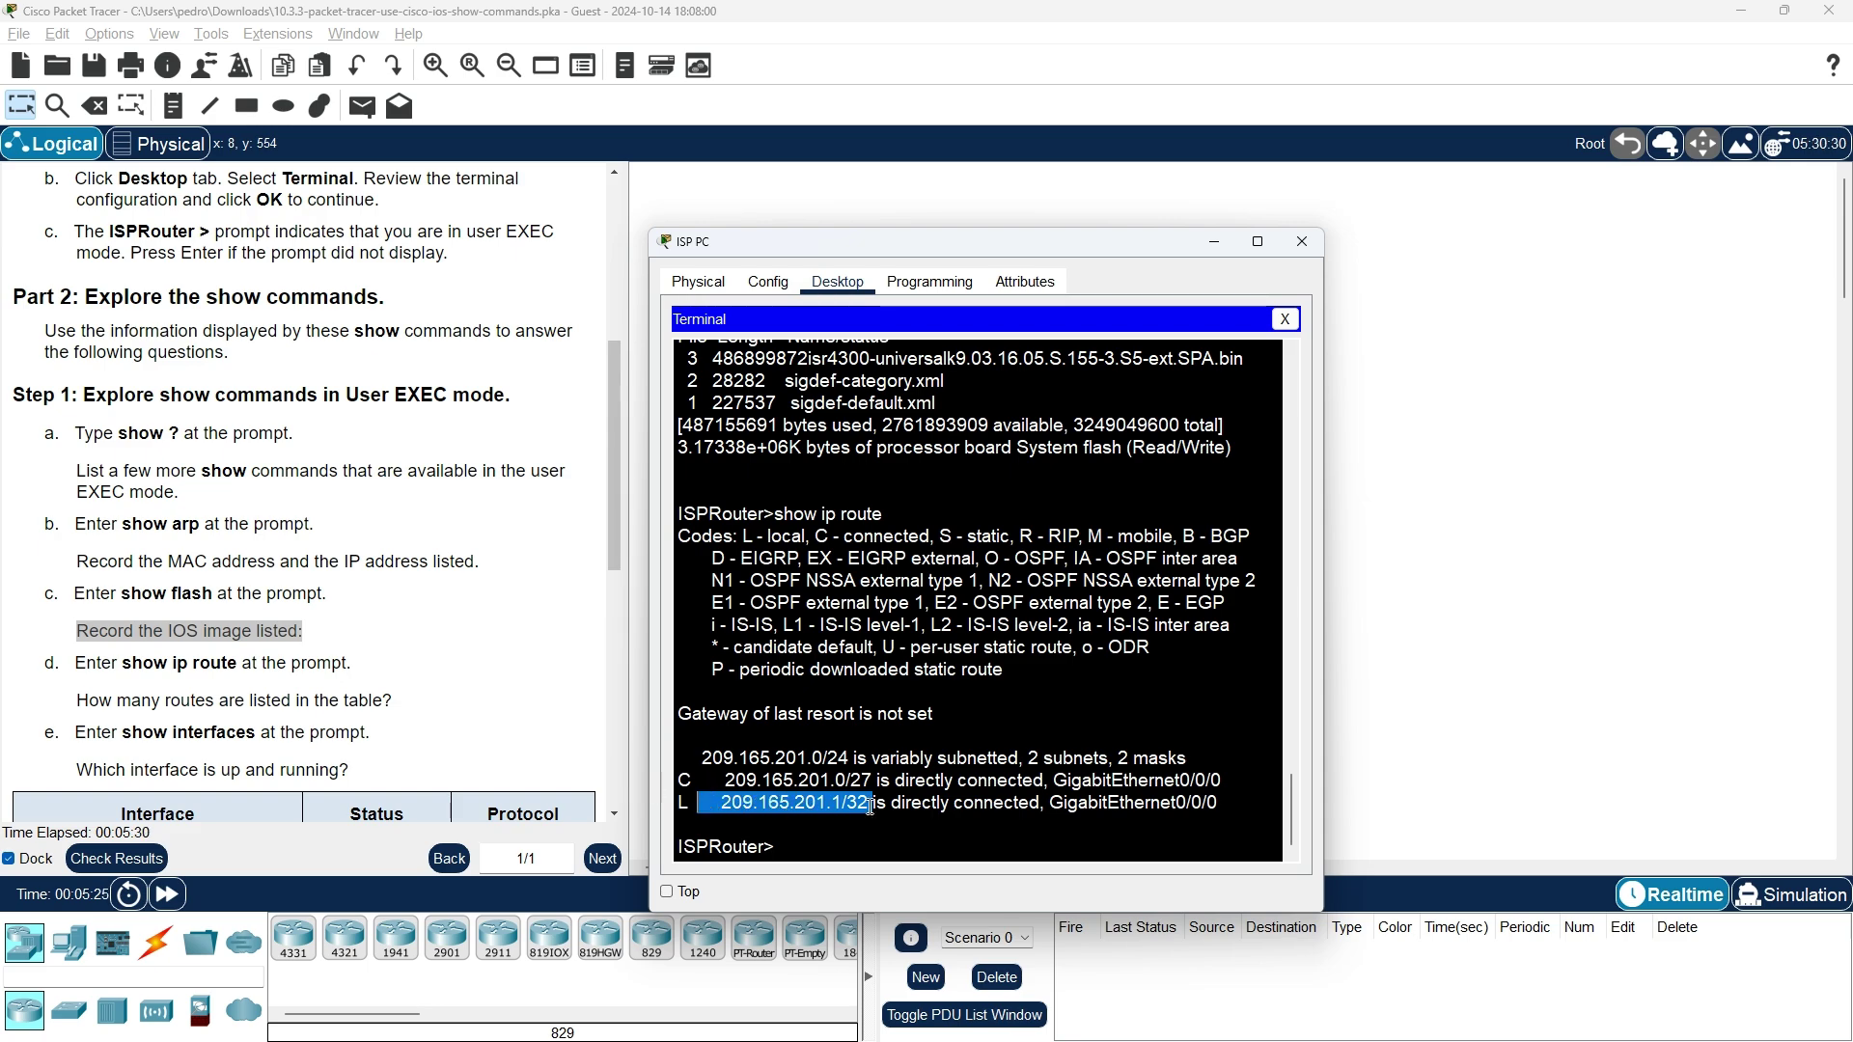
- Run show interfaces on ISPRouter for the interface status question in the instructions
scroll(436, 722, "down", 2)
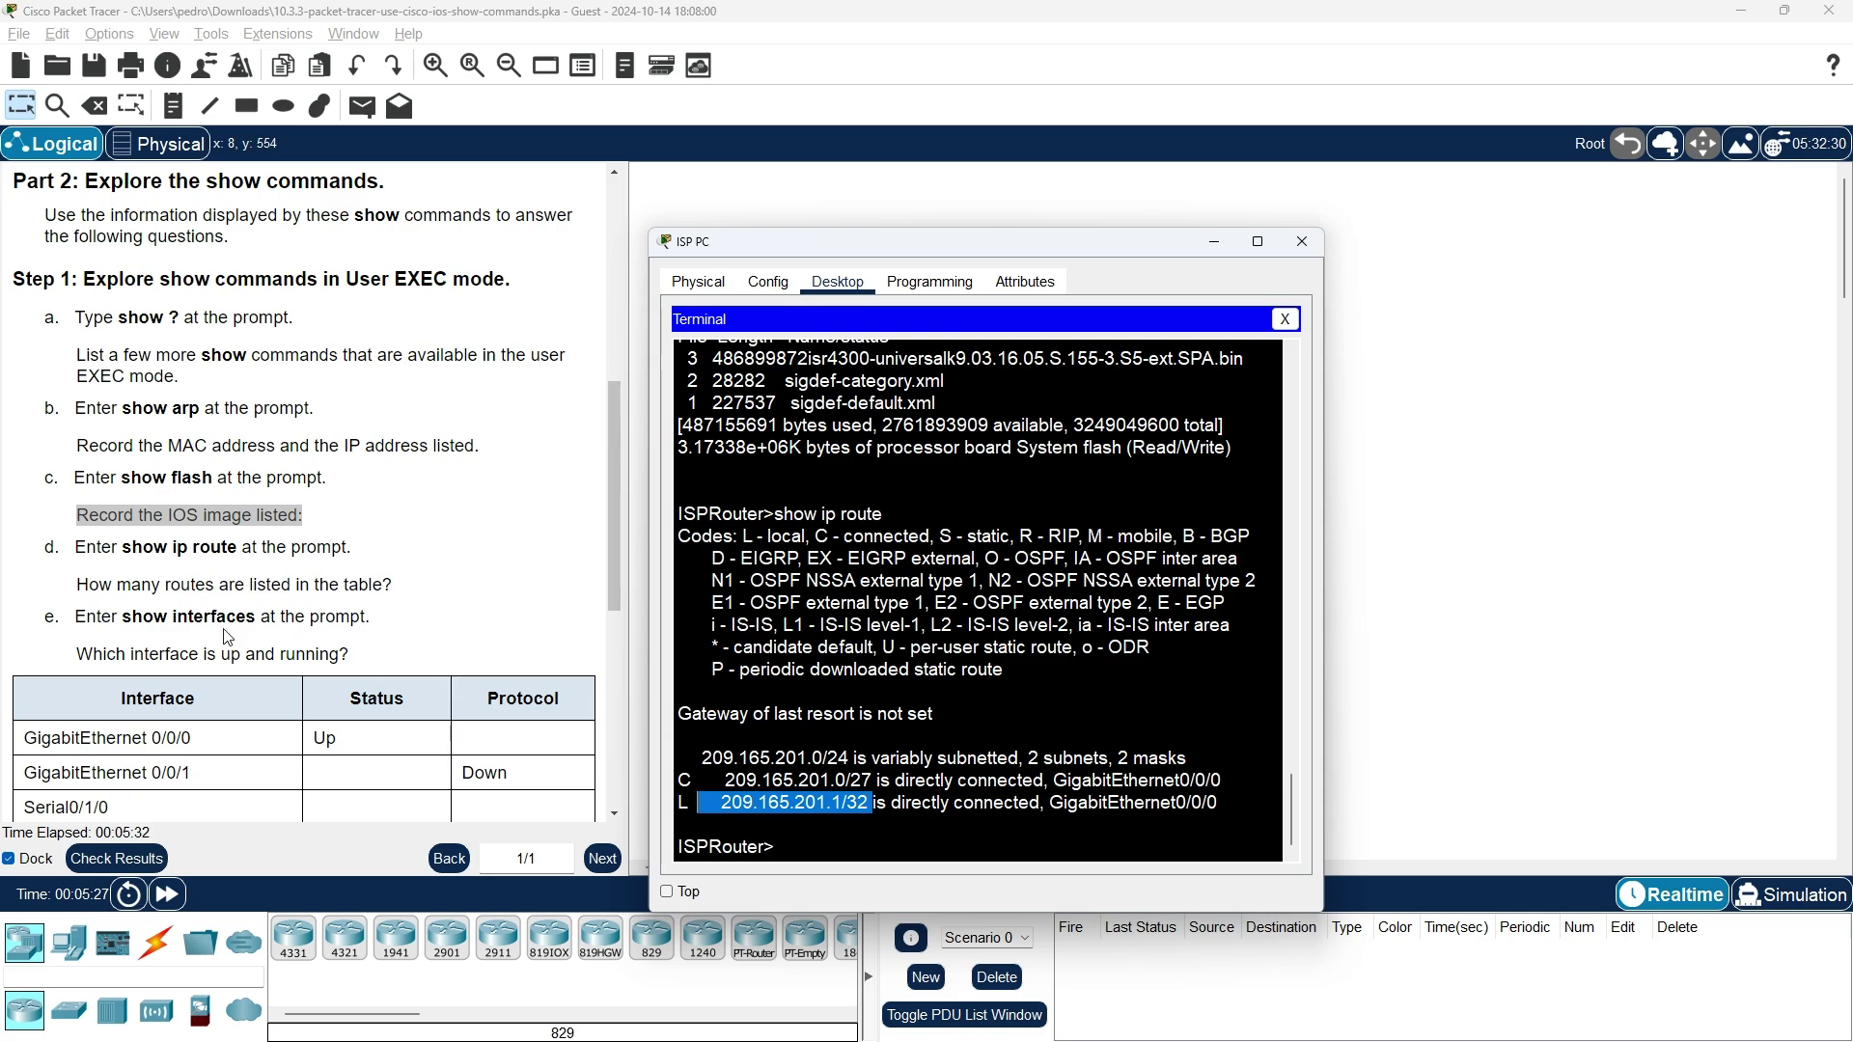
left_click(838, 848)
type("sh")
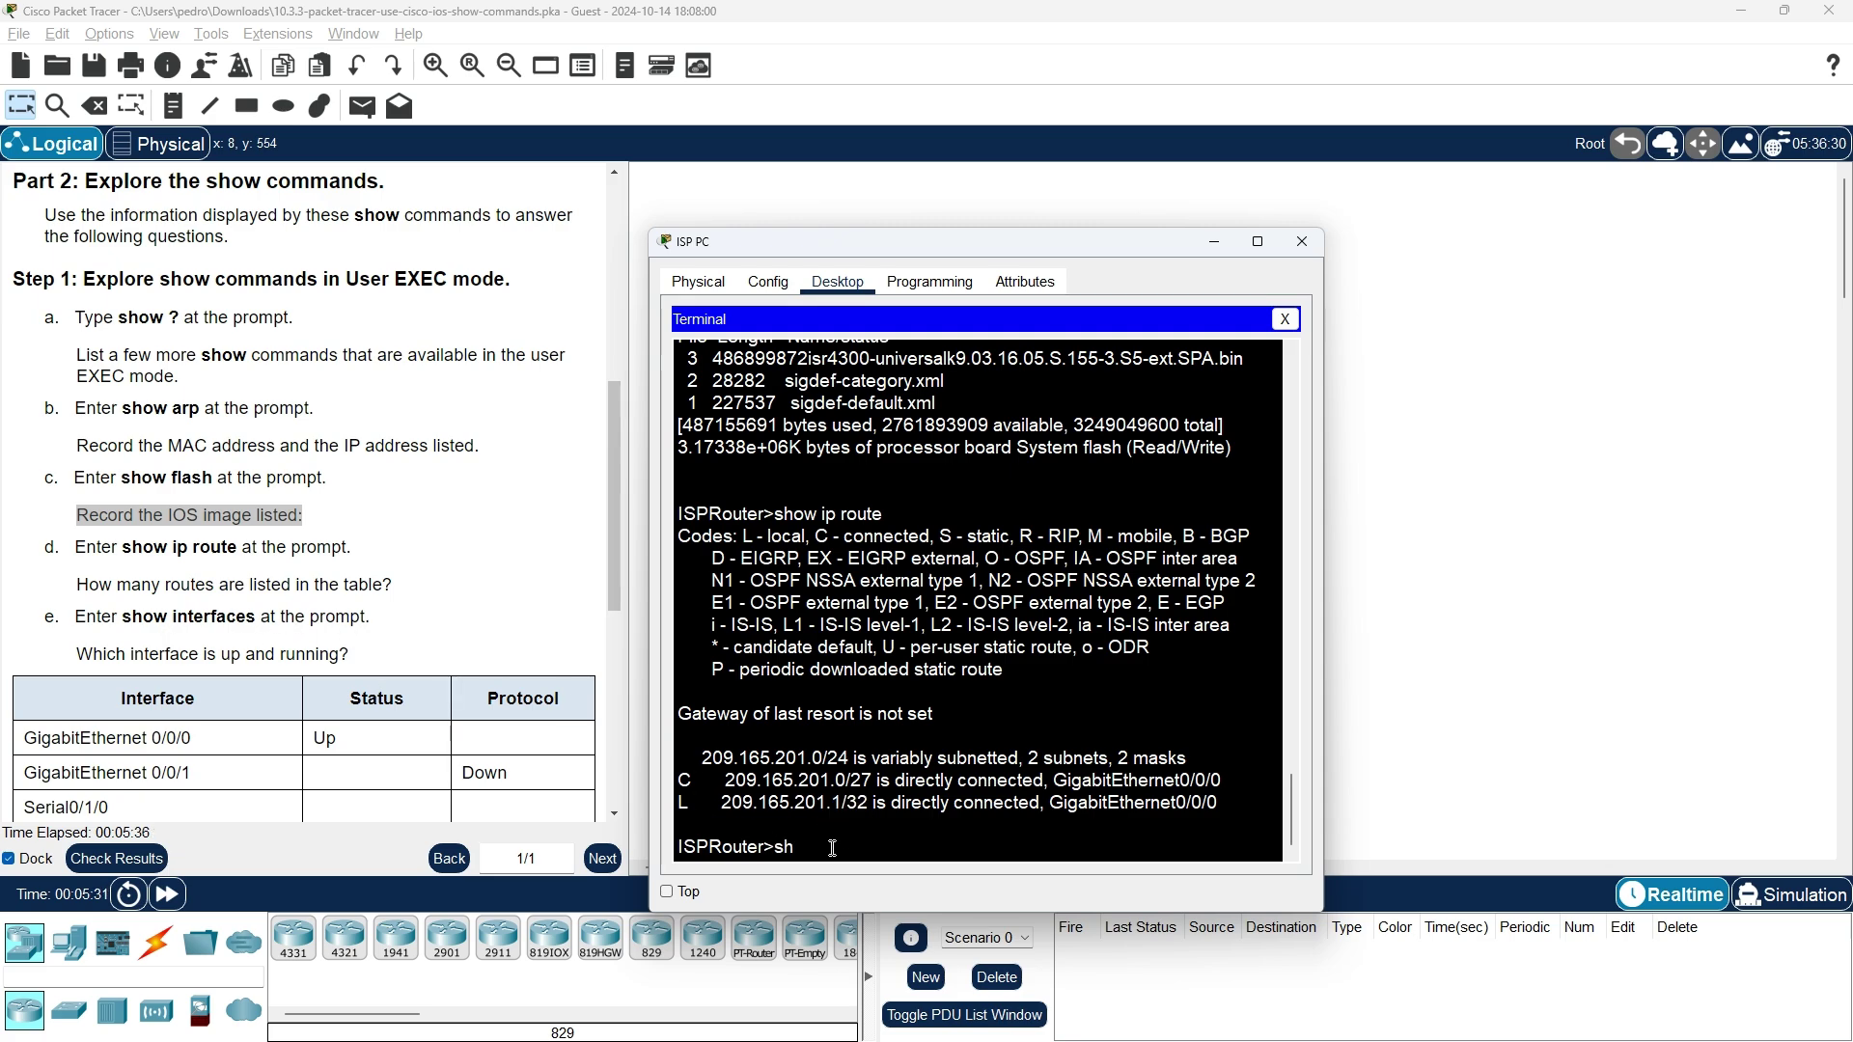
key("Tab")
type("inte")
key("Tab")
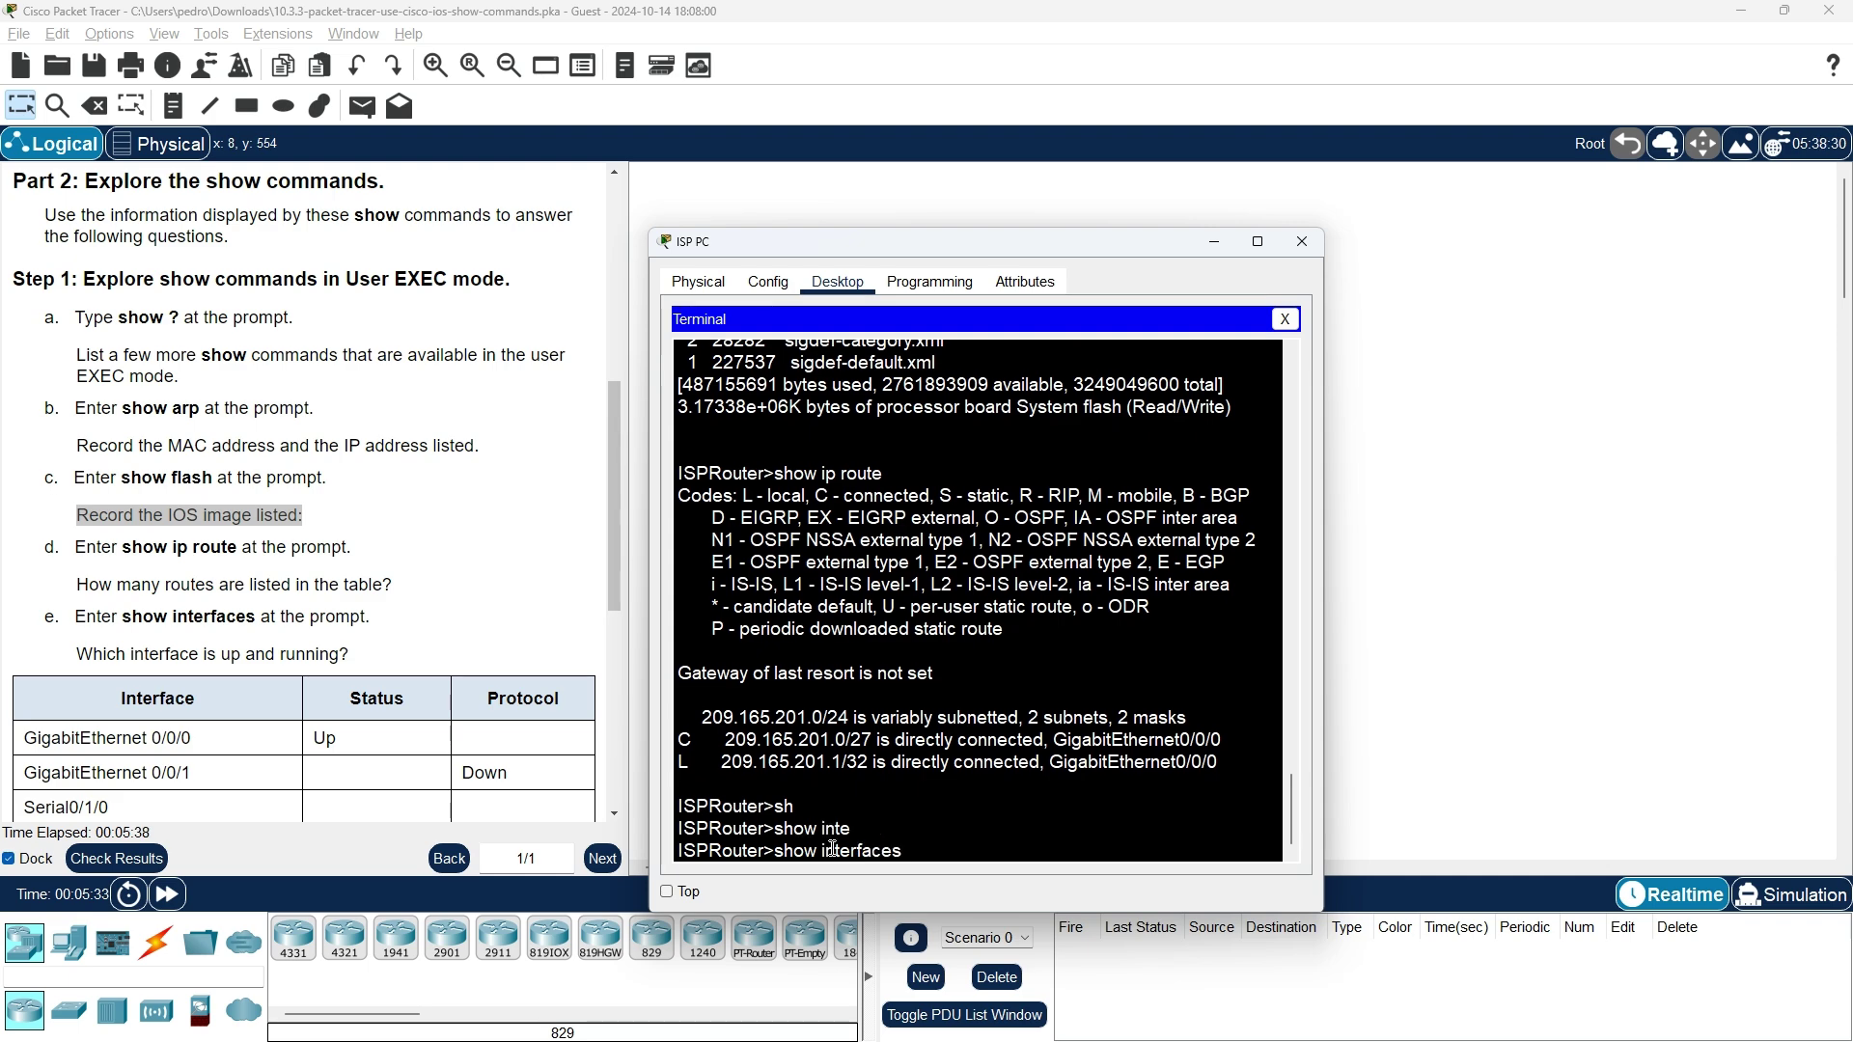
key("Return")
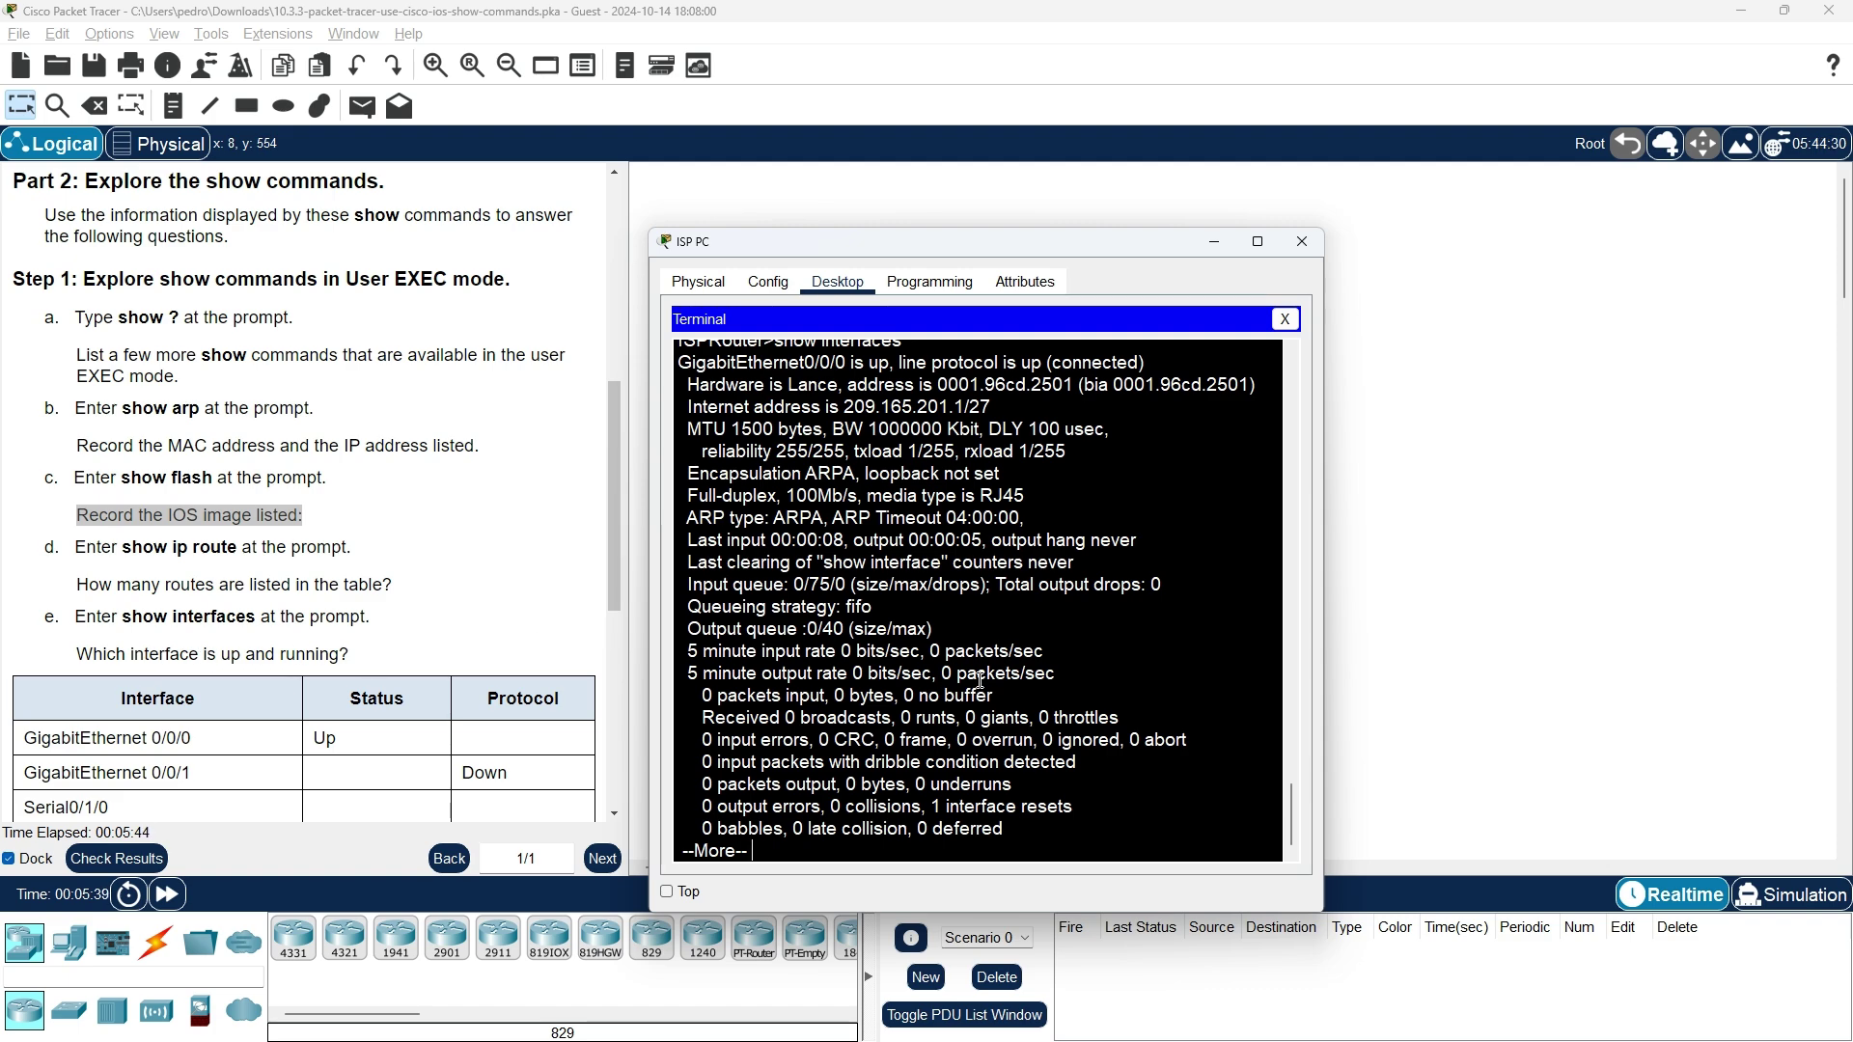
- Page through the show interfaces output and examine the status and line protocol of GigabitEthernet0/0/0 and GigabitEthernet0/0/1
scroll(992, 681, "up", 2)
key("Return")
key("Return")
key("Return")
key("Return")
key("Return")
key("Return")
key("Return")
key("Return")
key("Return")
key("Return")
key("Return")
key("Return")
key("Return")
key("Return")
key("Return")
key("Return")
key("Return")
key("Return")
key("Return")
key("Return")
key("Return")
key("Return")
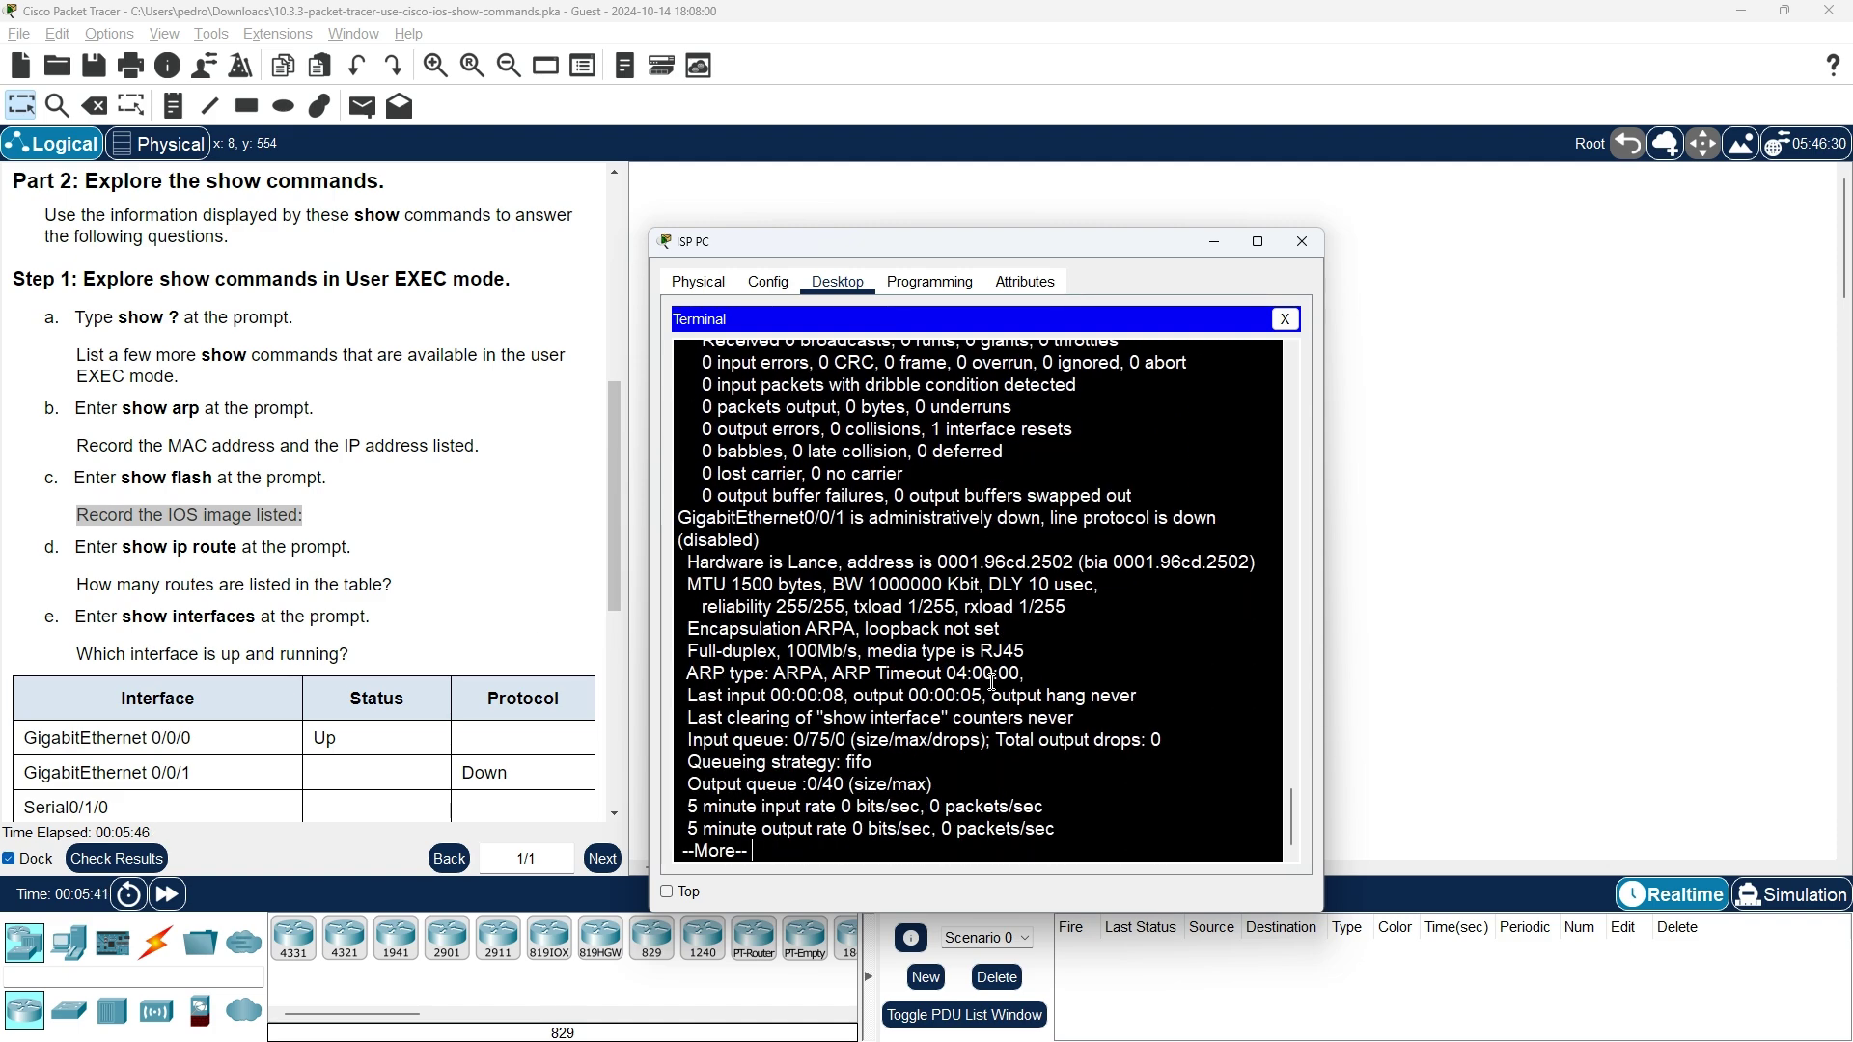
scroll(992, 697, "up", 8)
scroll(992, 696, "up", 3)
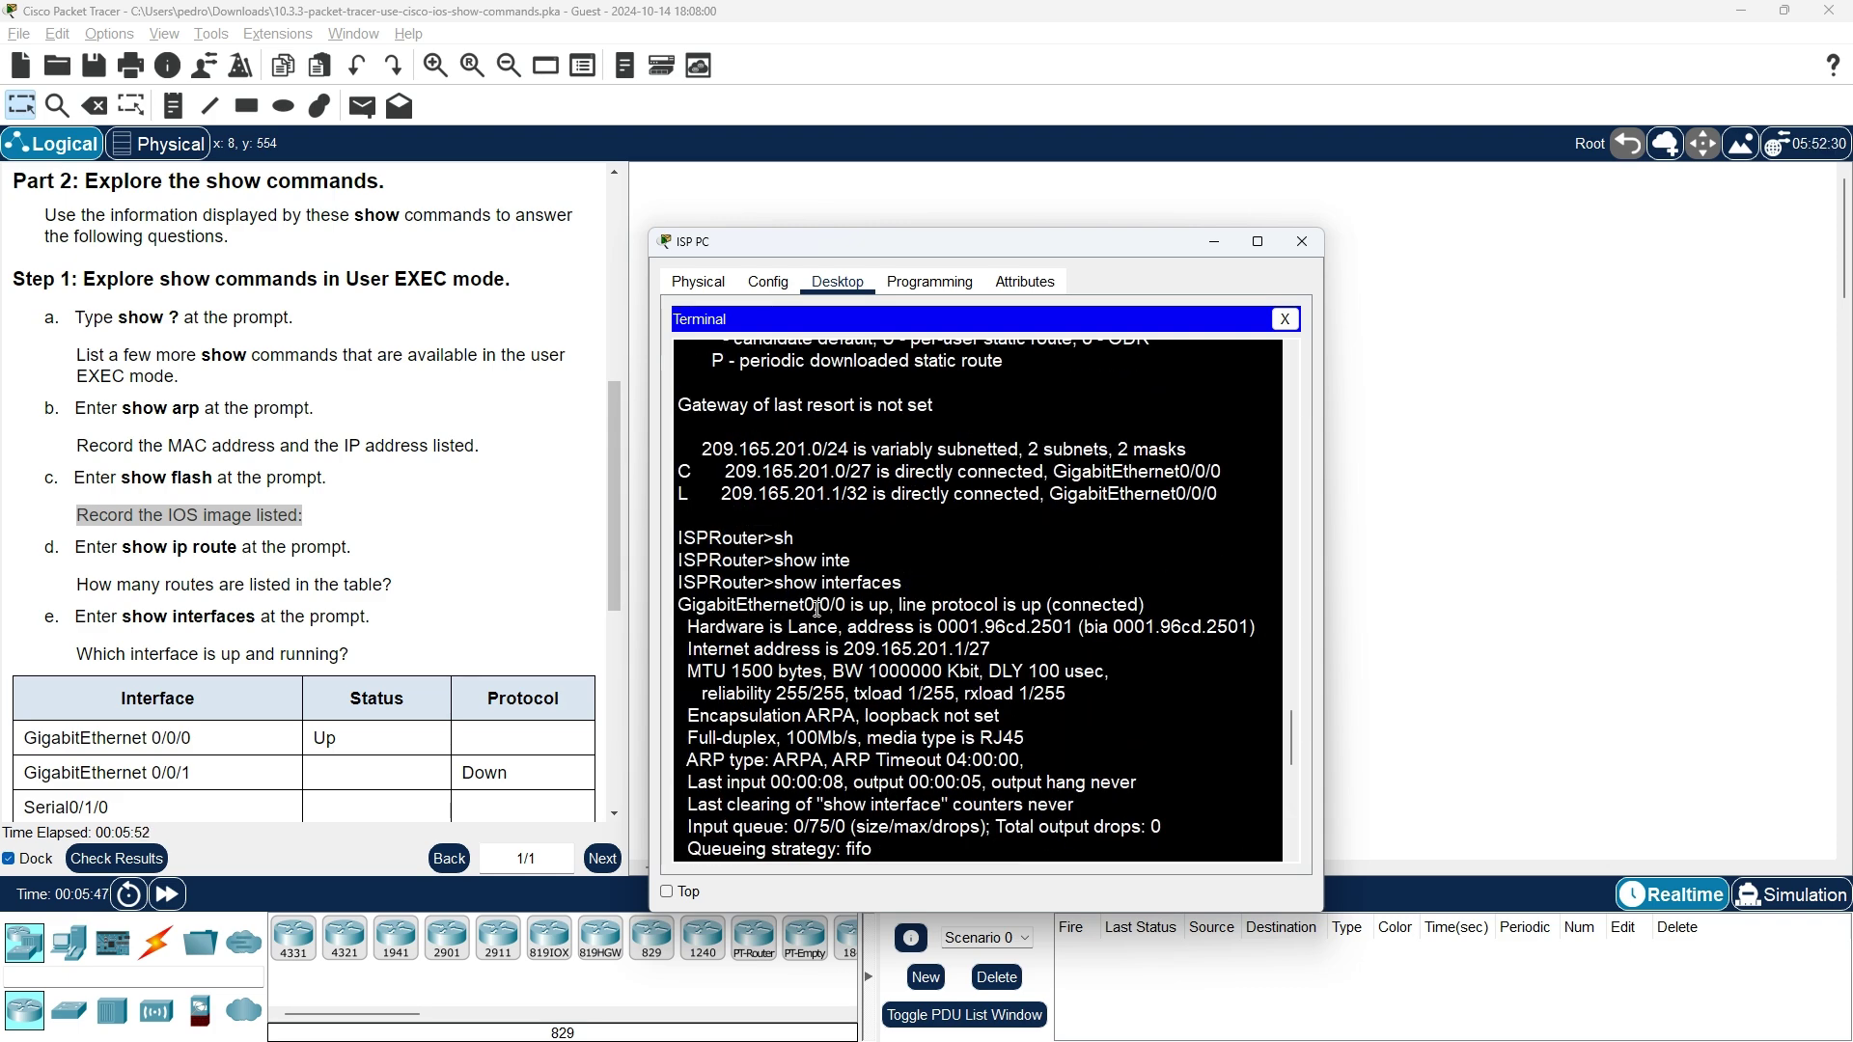
scroll(881, 608, "down", 10)
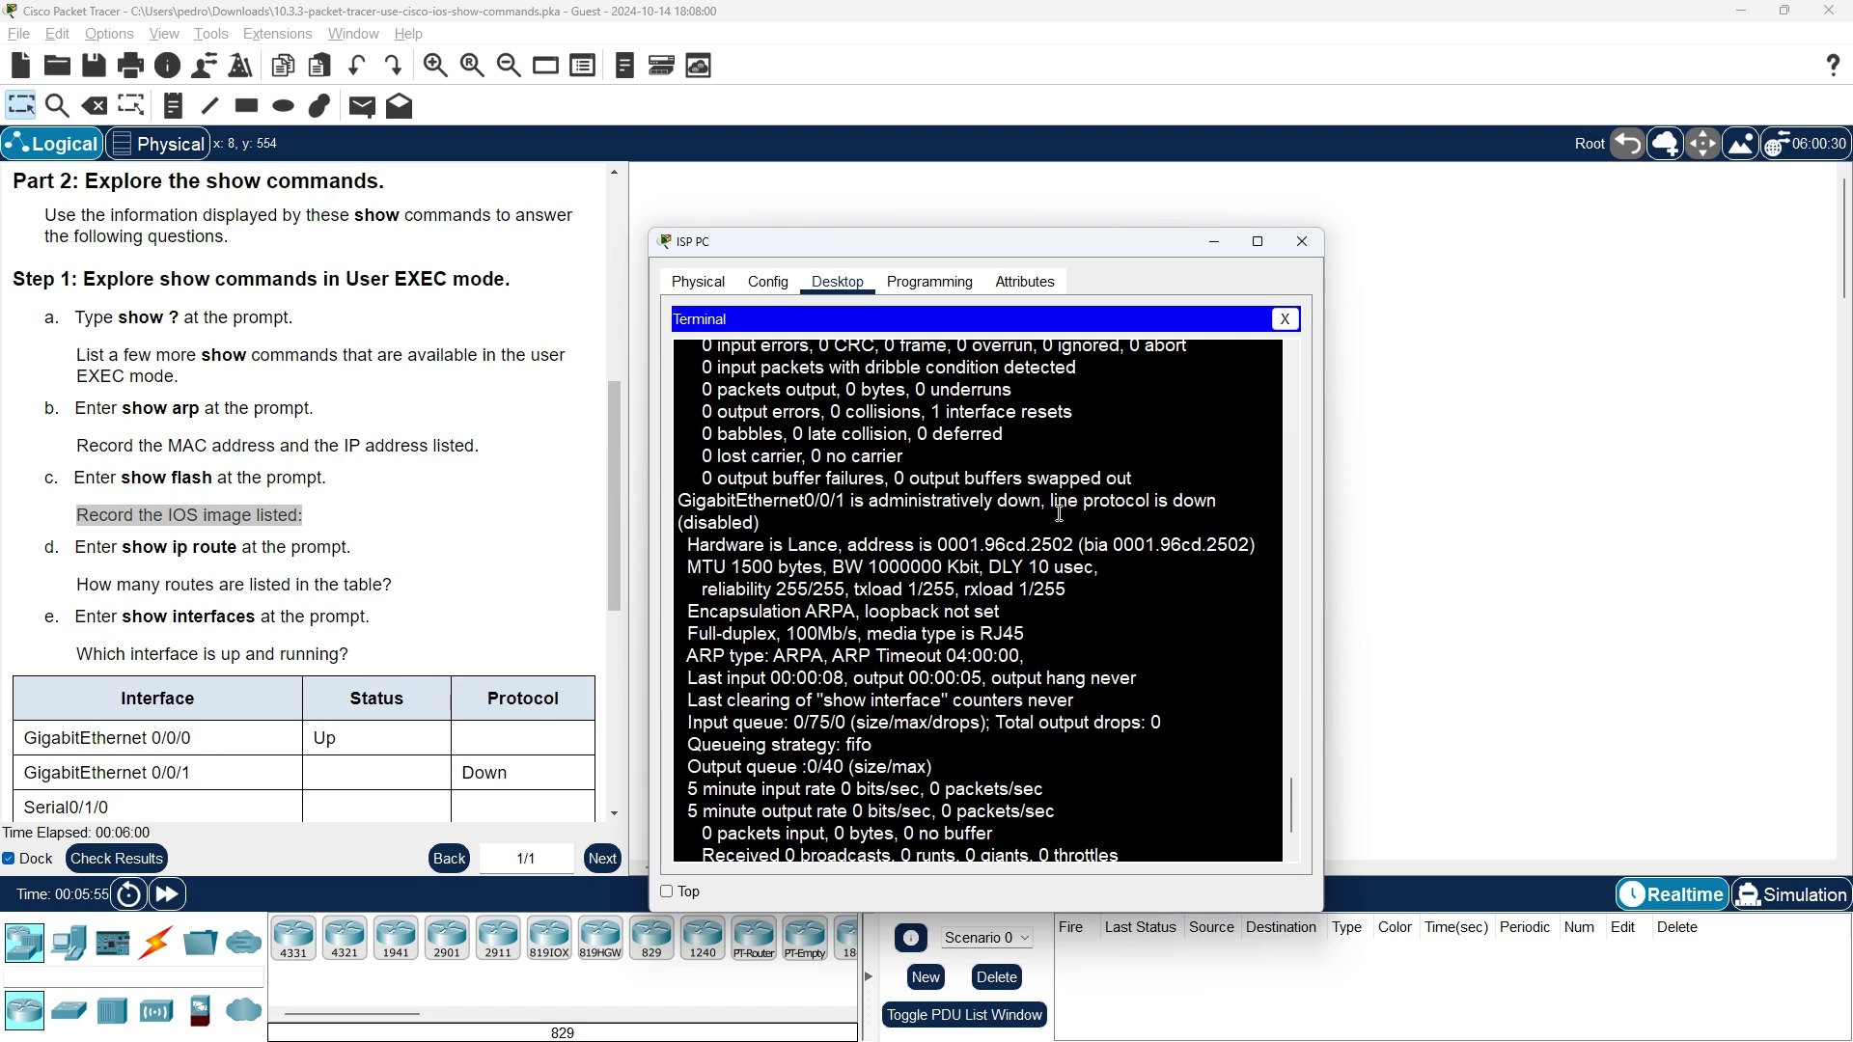
- Page on through the show interfaces output and examine the status and line protocol of Serial0/1/0 and Serial0/1/1
scroll(362, 692, "down", 3)
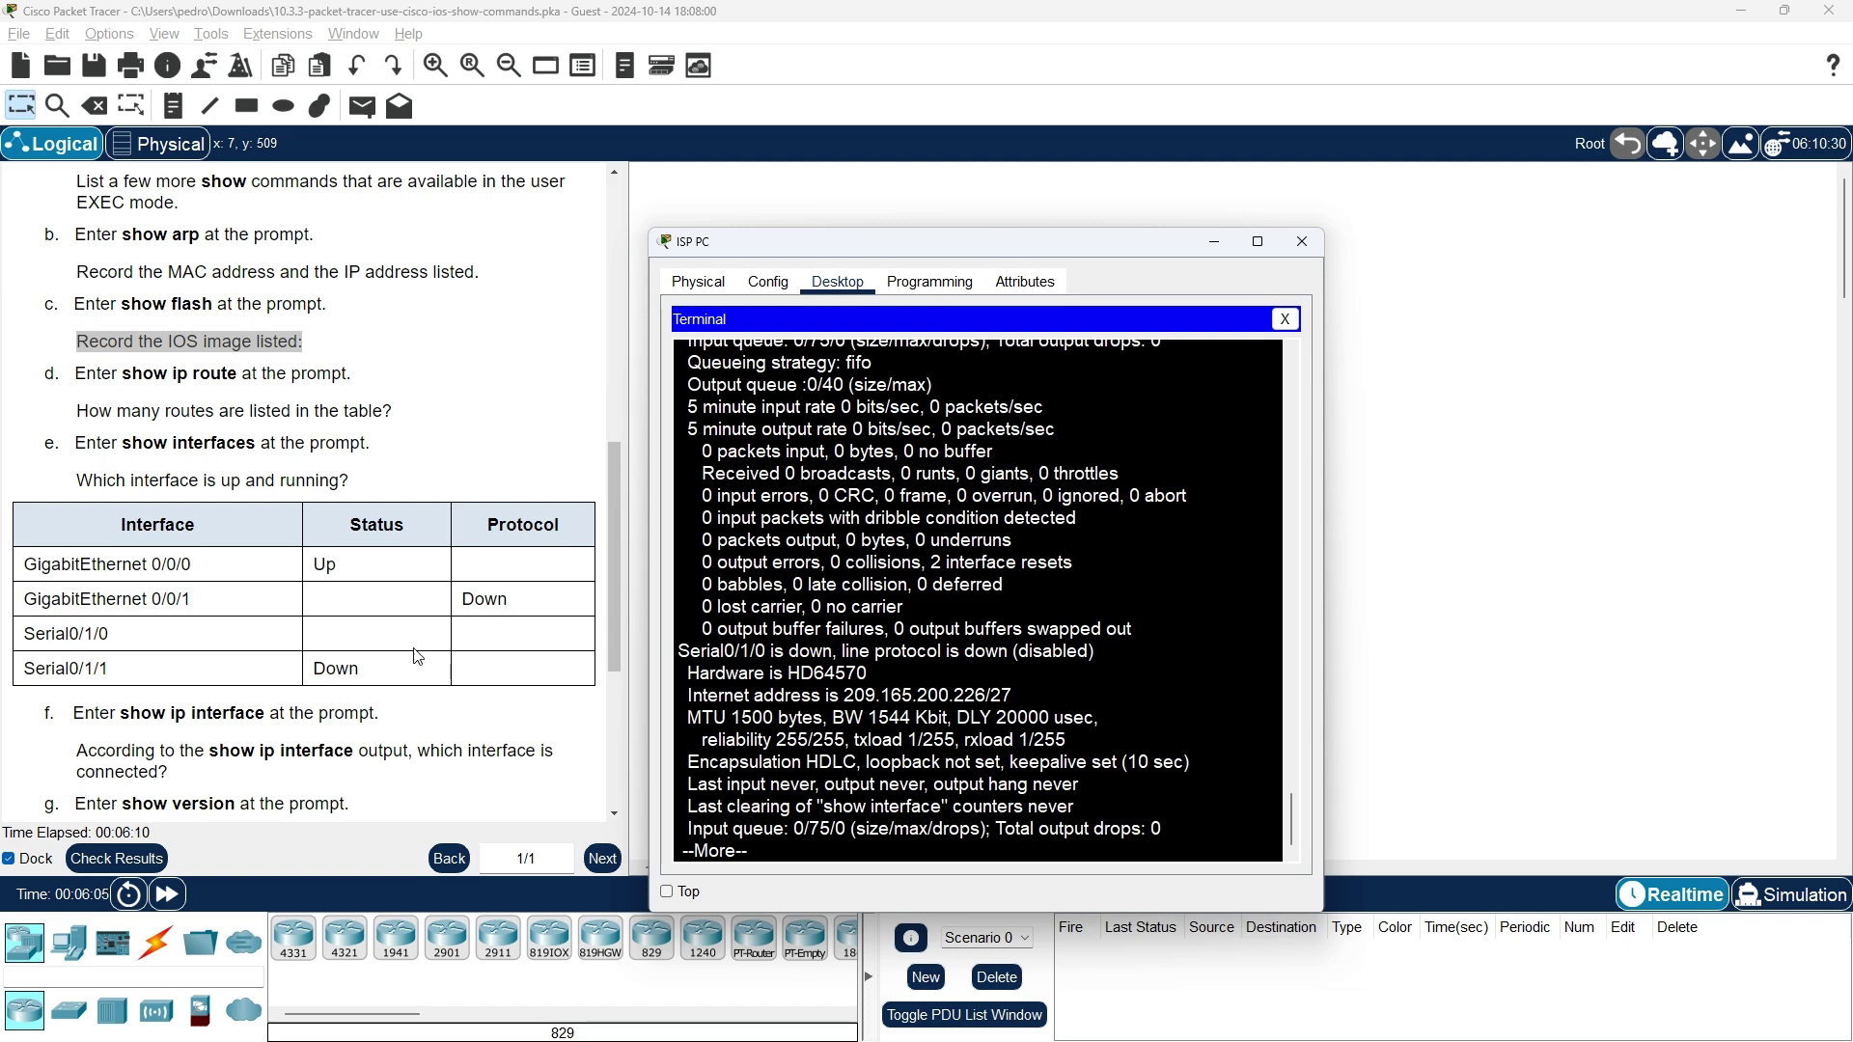
key("space")
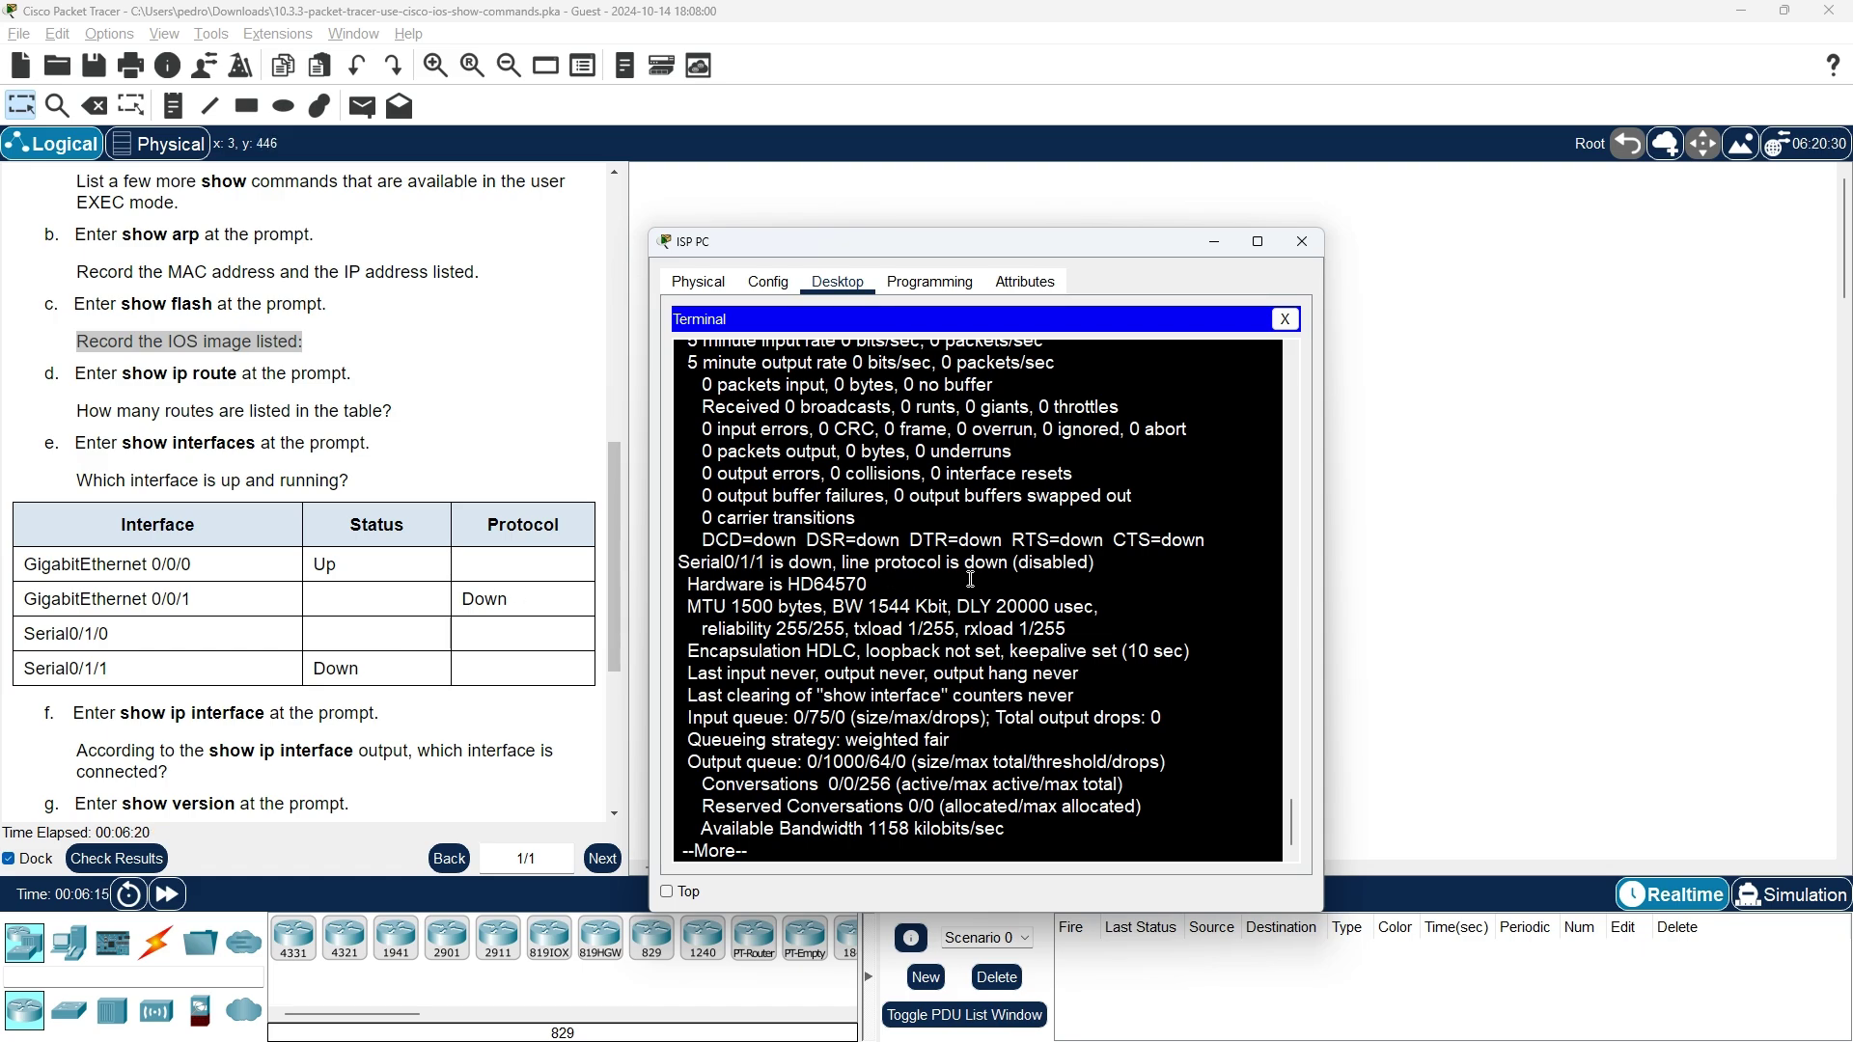
scroll(971, 579, "up", 7)
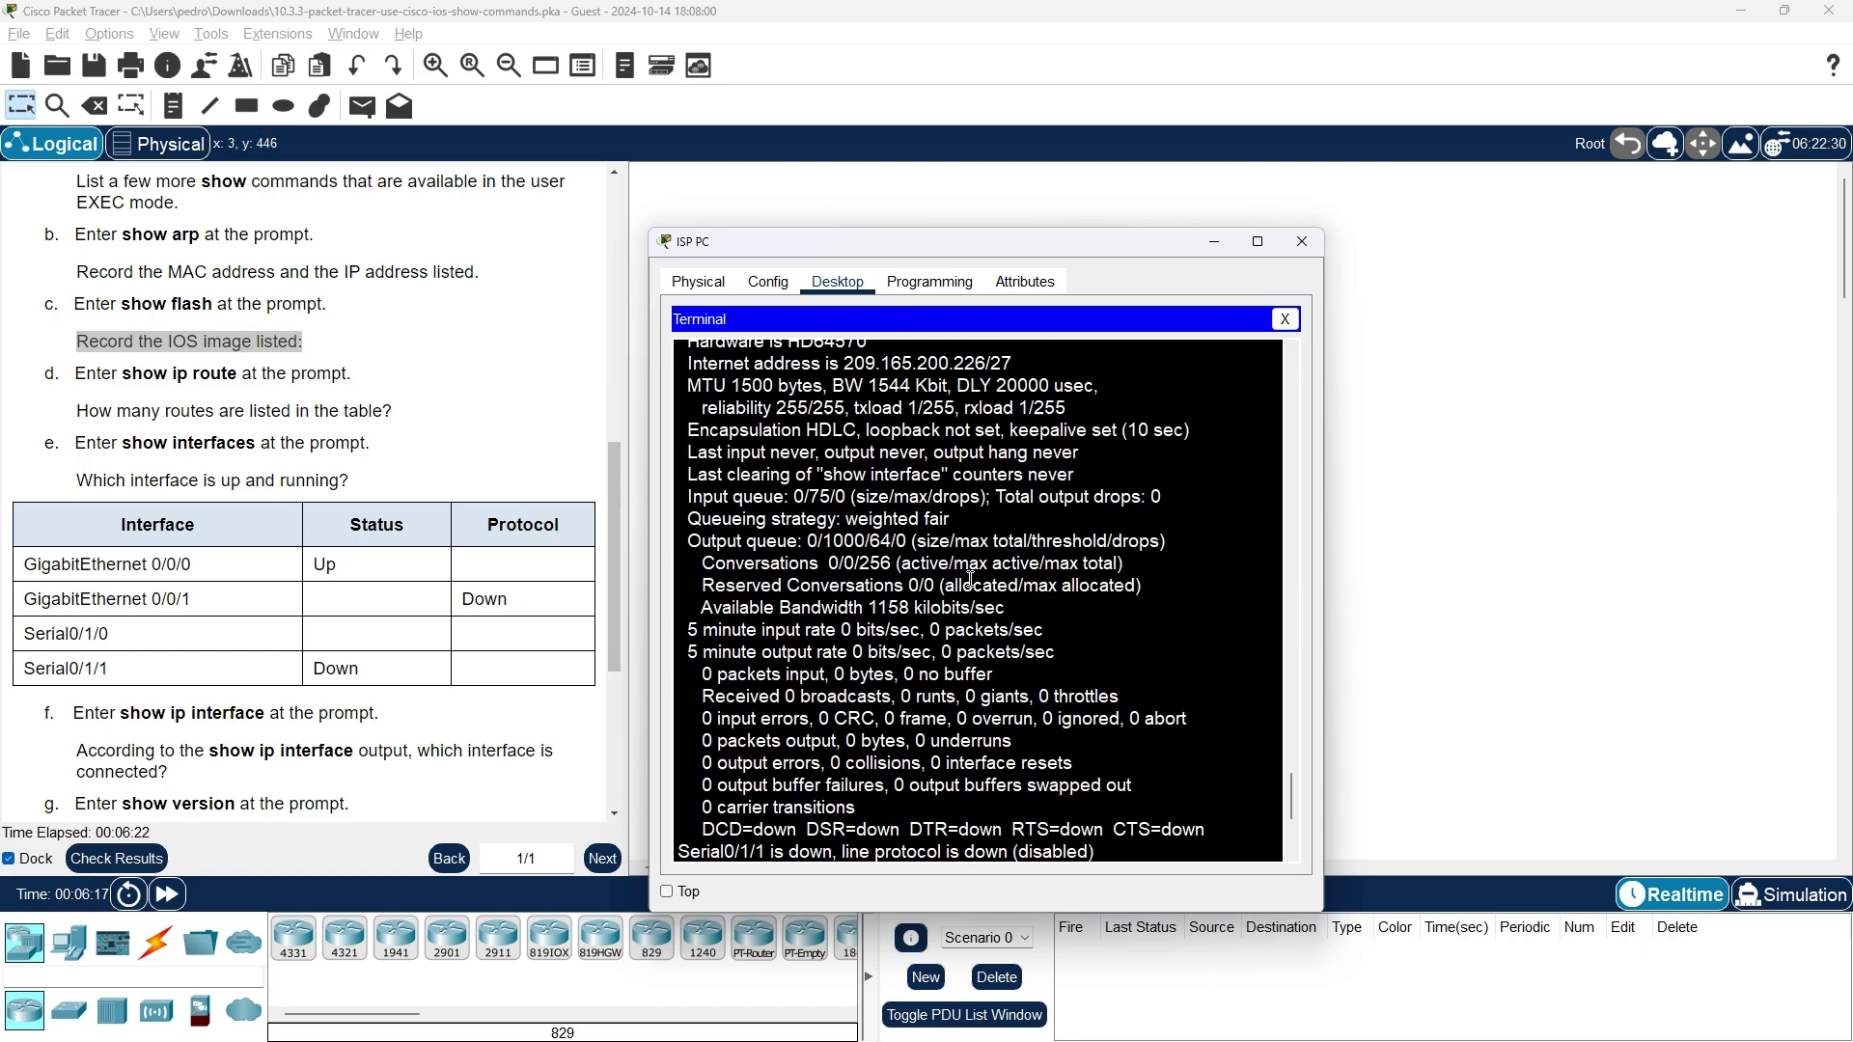
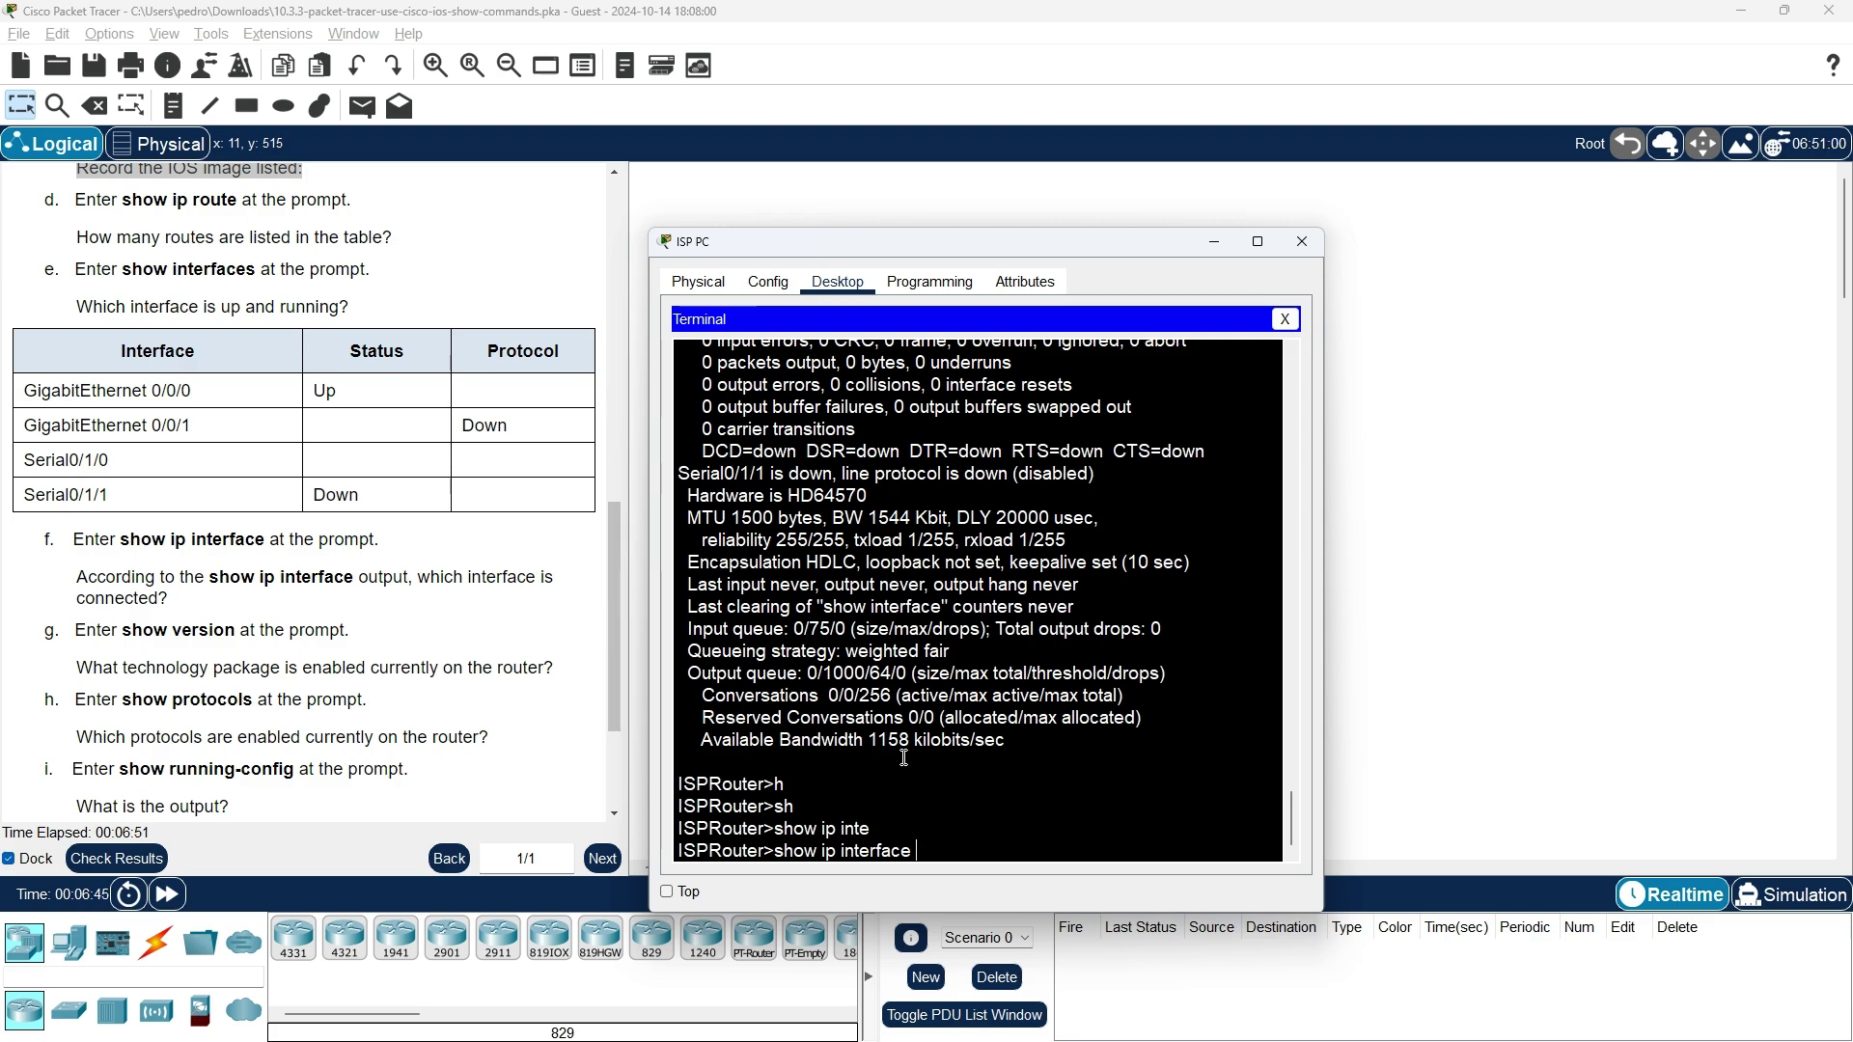
- Run show ip interface on ISPRouter and page through its whole output back to the prompt
key("Return")
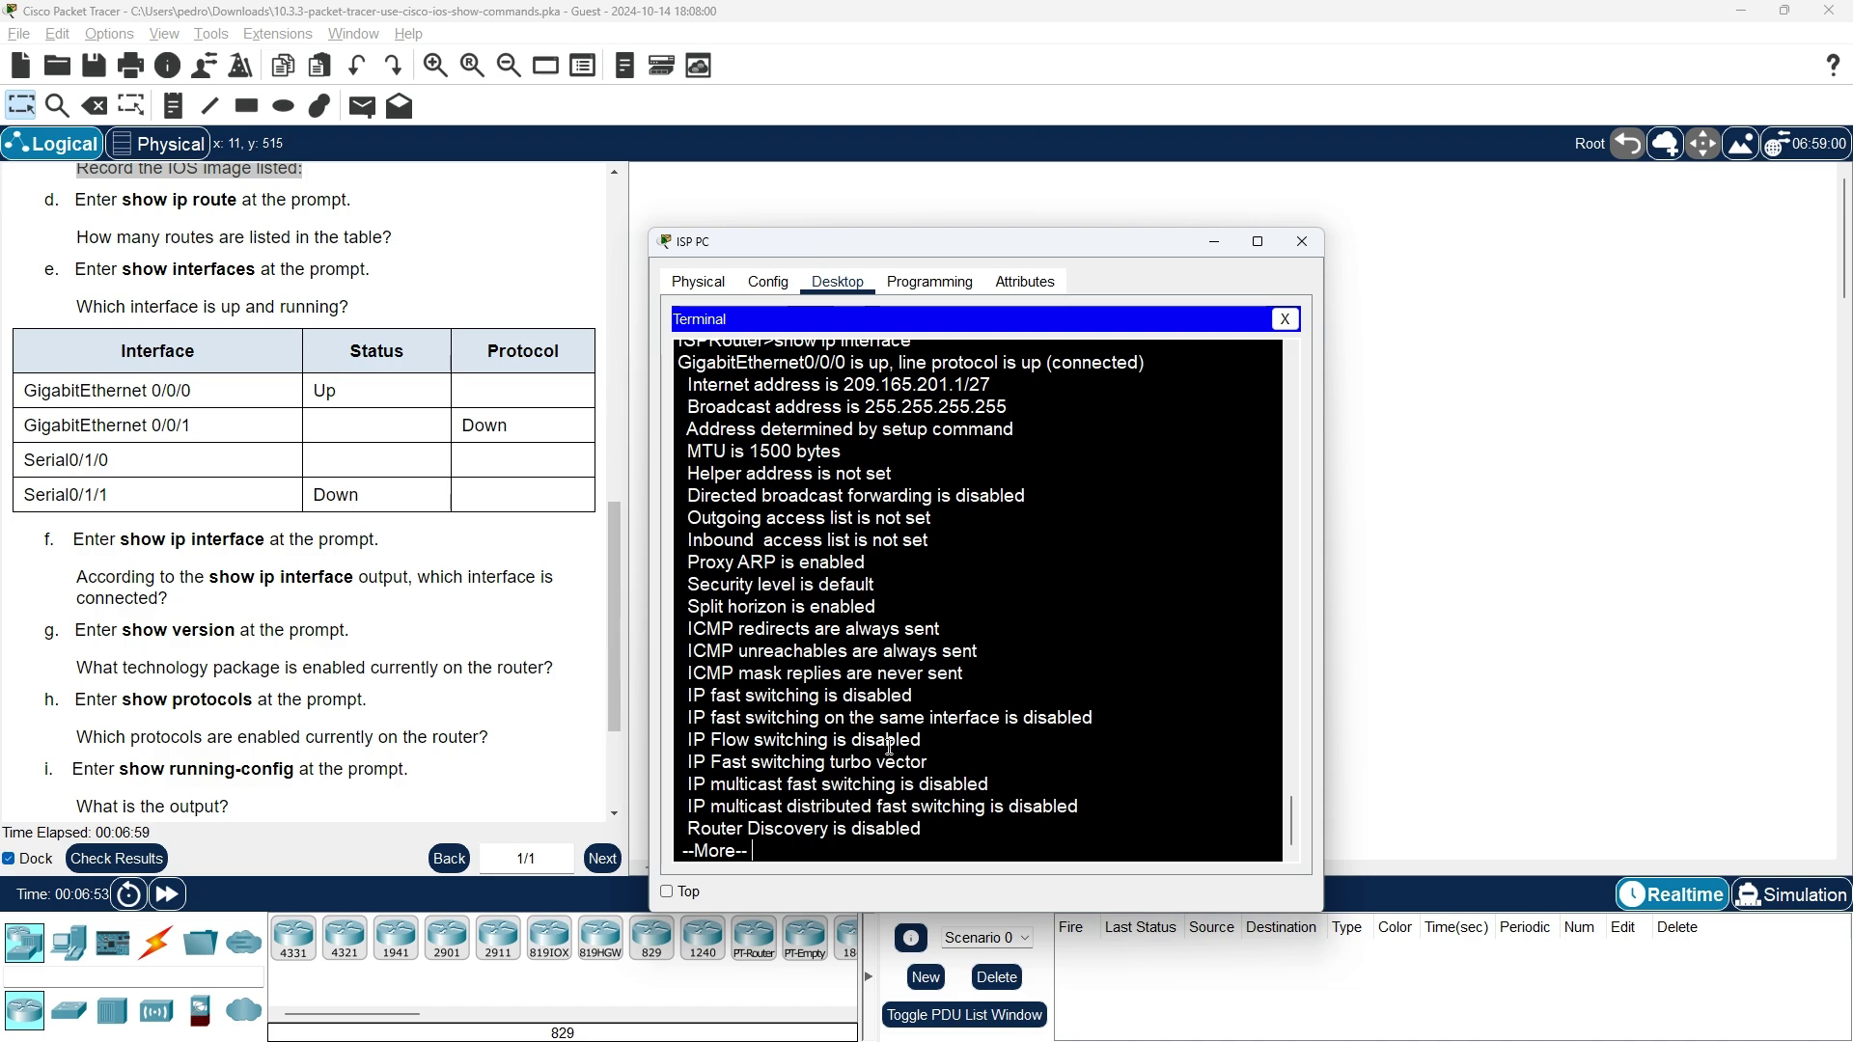
scroll(818, 754, "up", 3)
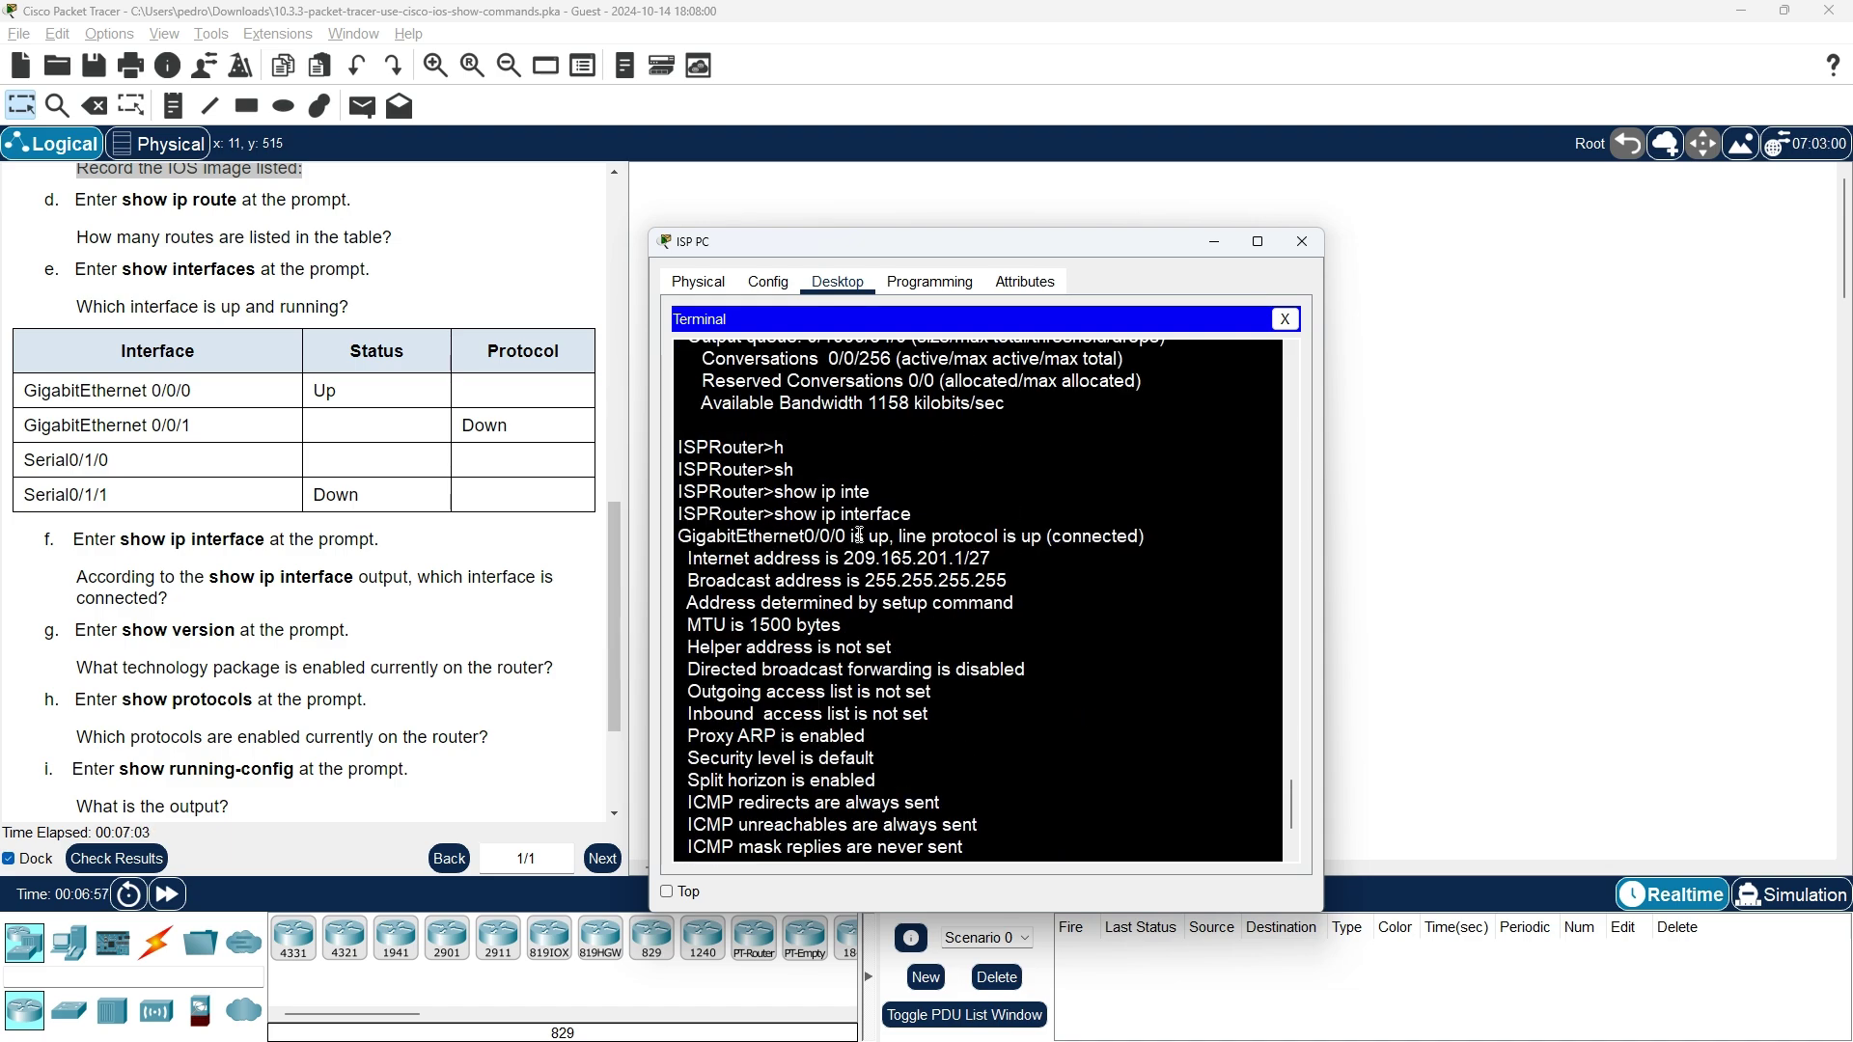
scroll(744, 531, "down", 3)
key("Return")
key("Return")
key("Return")
key("Return")
key("Return")
key("Return")
key("Return")
key("Return")
key("Return")
key("Return")
key("Return")
key("Return")
key("Return")
key("Return")
key("Return")
key("Return")
key("Return")
key("Return")
key("Return")
key("Return")
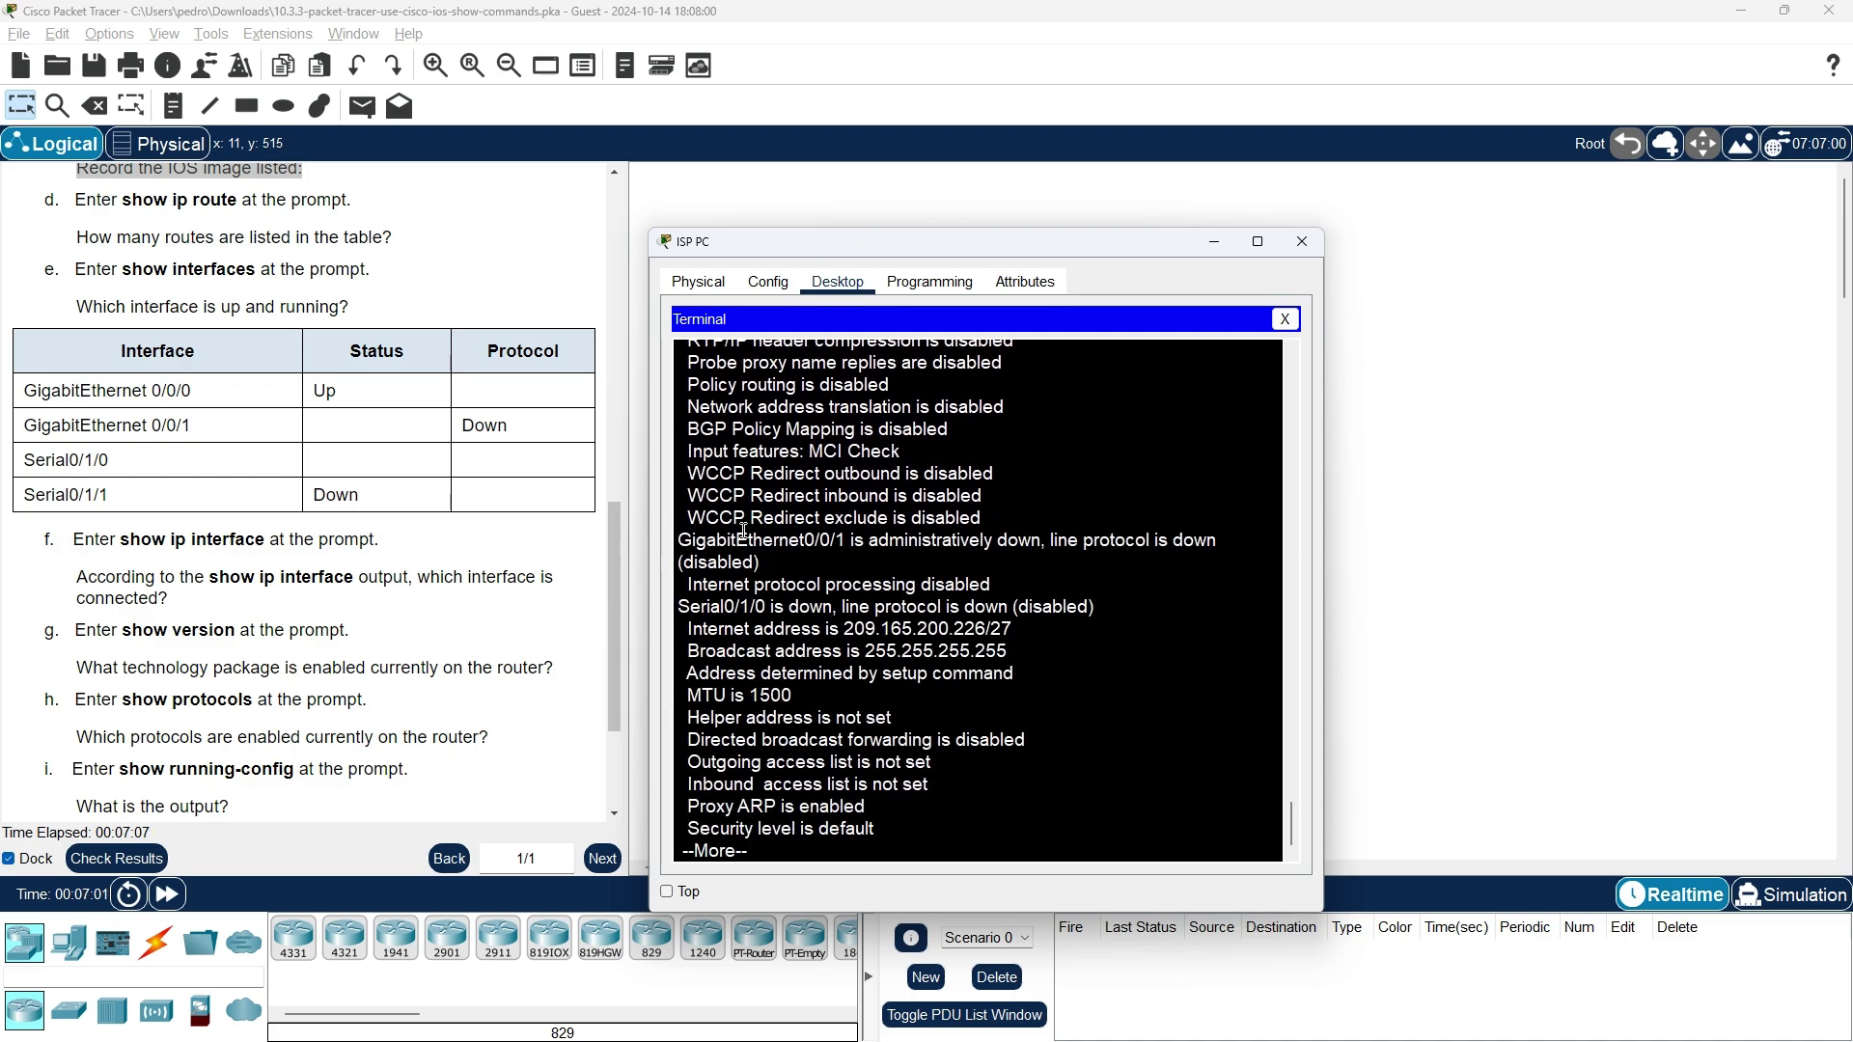
key("Return")
key("Return")
key("Return")
key("Return")
key("Return")
key("Return")
key("Return")
key("Return")
key("Return")
key("Return")
key("Return")
key("Return")
key("Return")
key("Return")
key("Return")
key("Return")
key("Return")
key("Return")
key("Return")
key("Return")
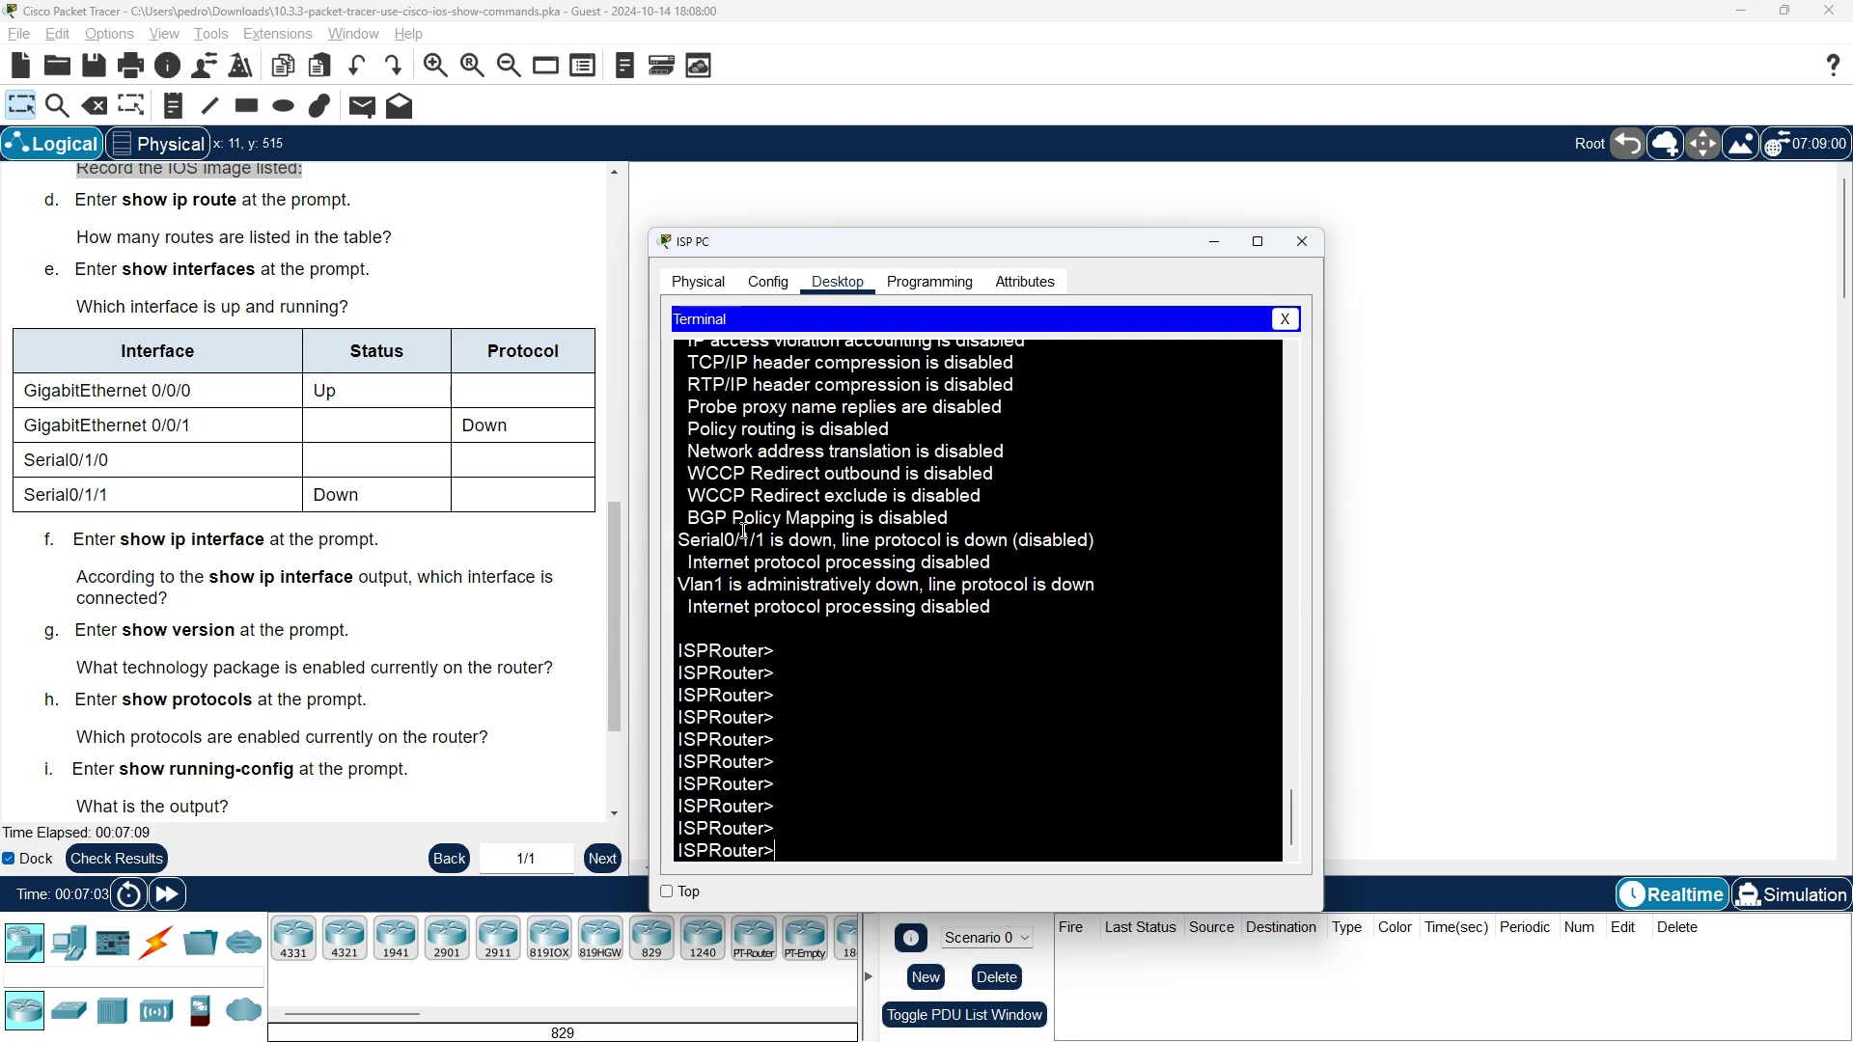
key("Return")
key("Return")
key("Return")
key("Return")
key("Return")
key("Return")
key("Return")
key("Return")
key("Return")
key("Return")
key("Return")
key("Return")
- Review the show ip interface output for each interface's status to determine which one is connected
scroll(744, 529, "up", 9)
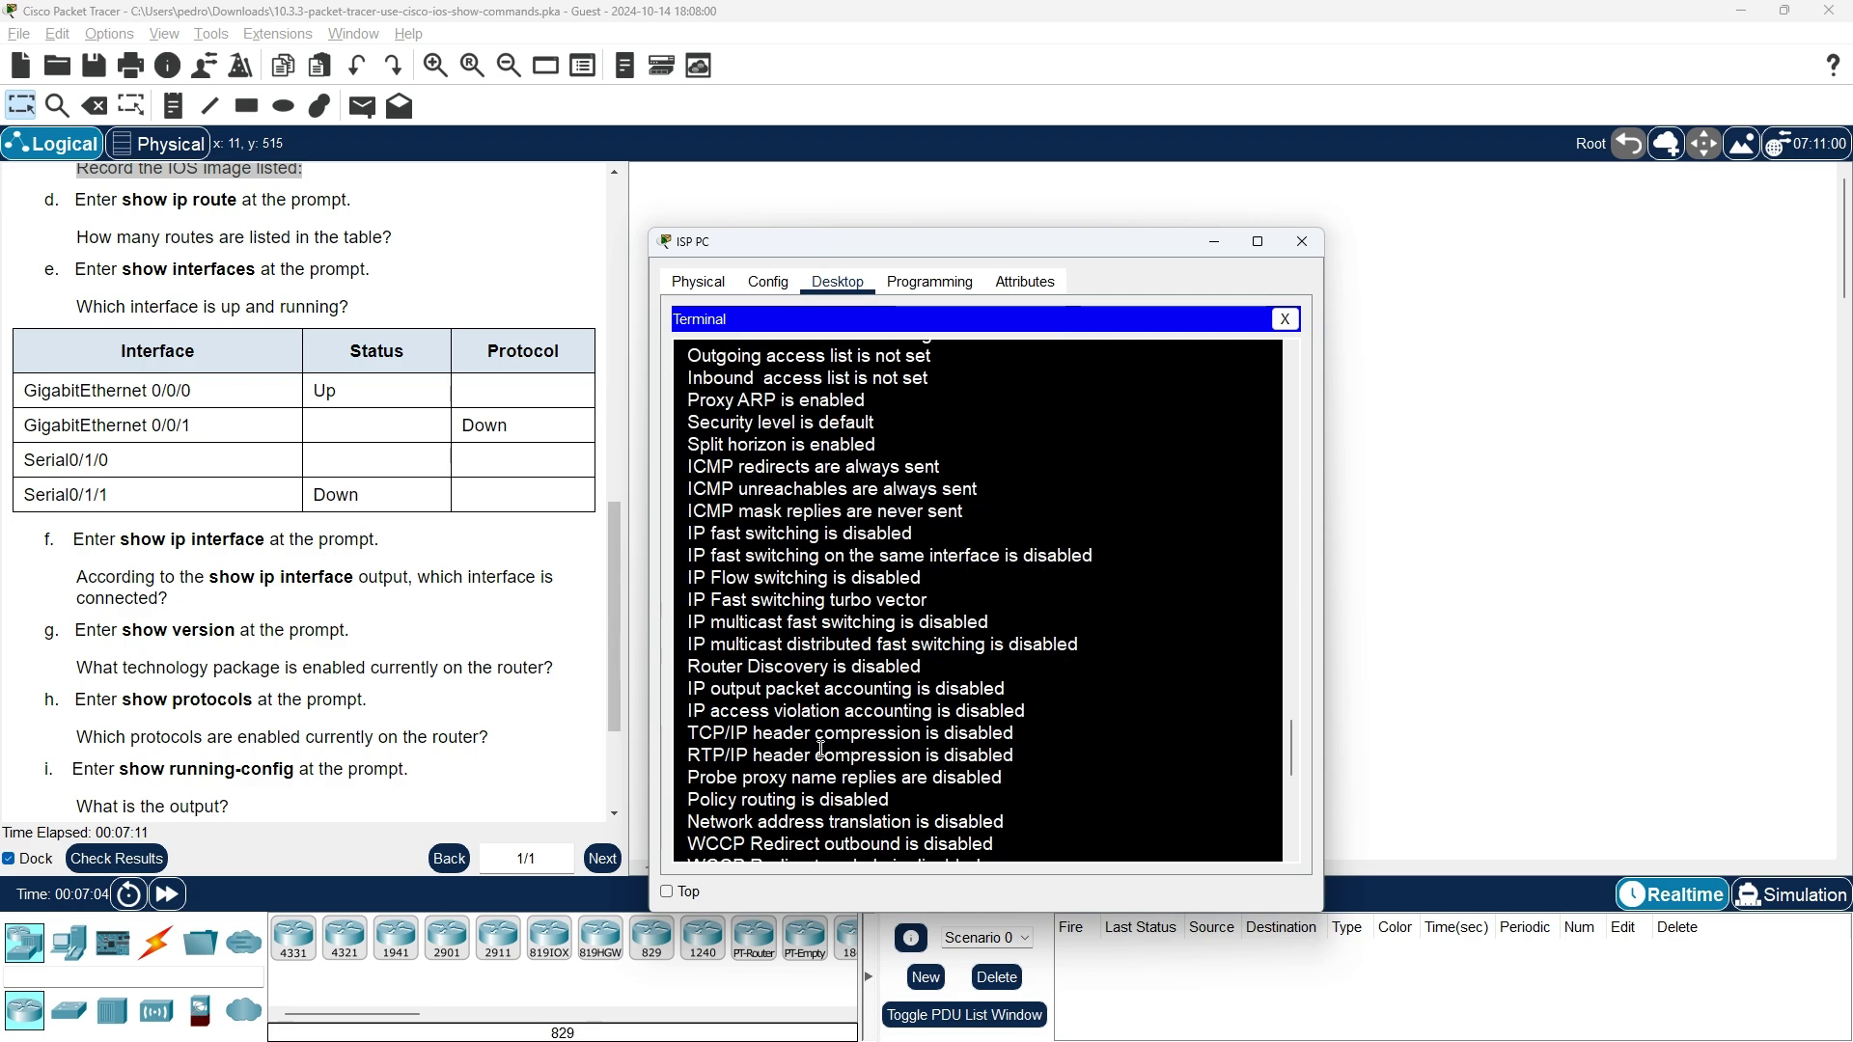
scroll(817, 746, "down", 4)
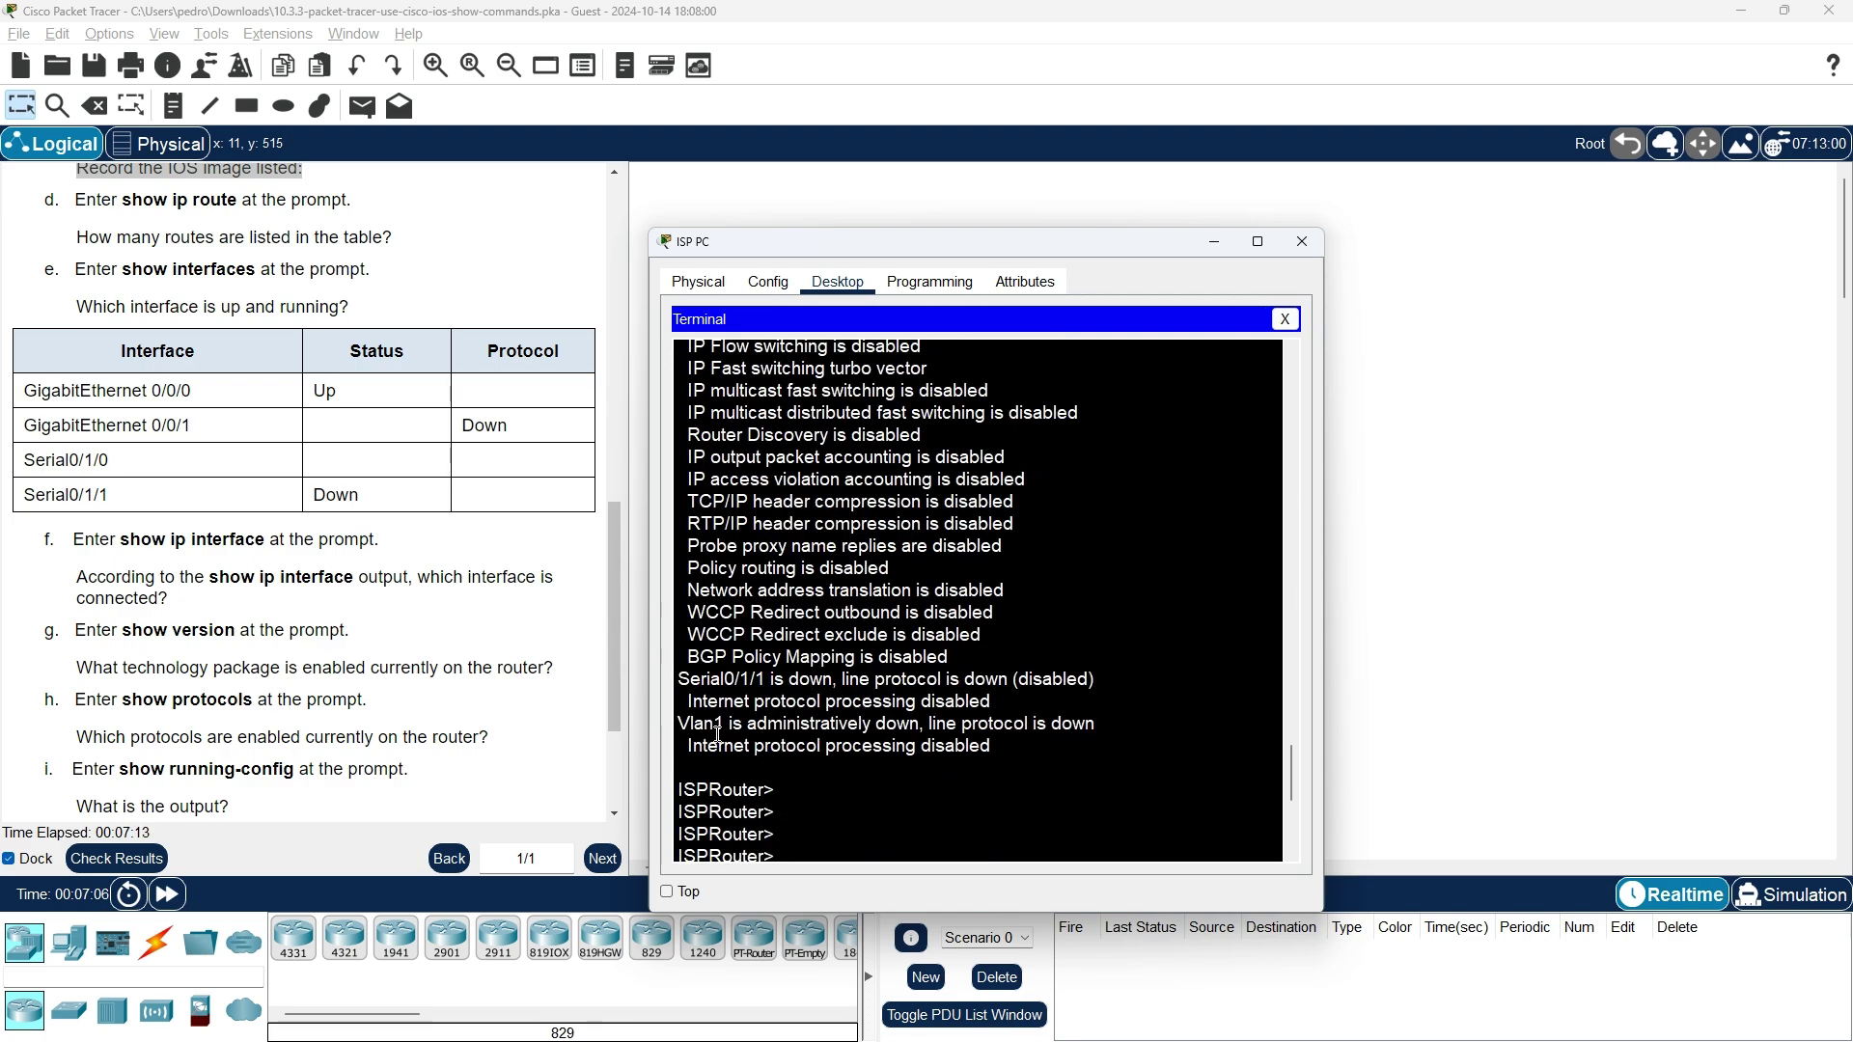
scroll(763, 701, "up", 15)
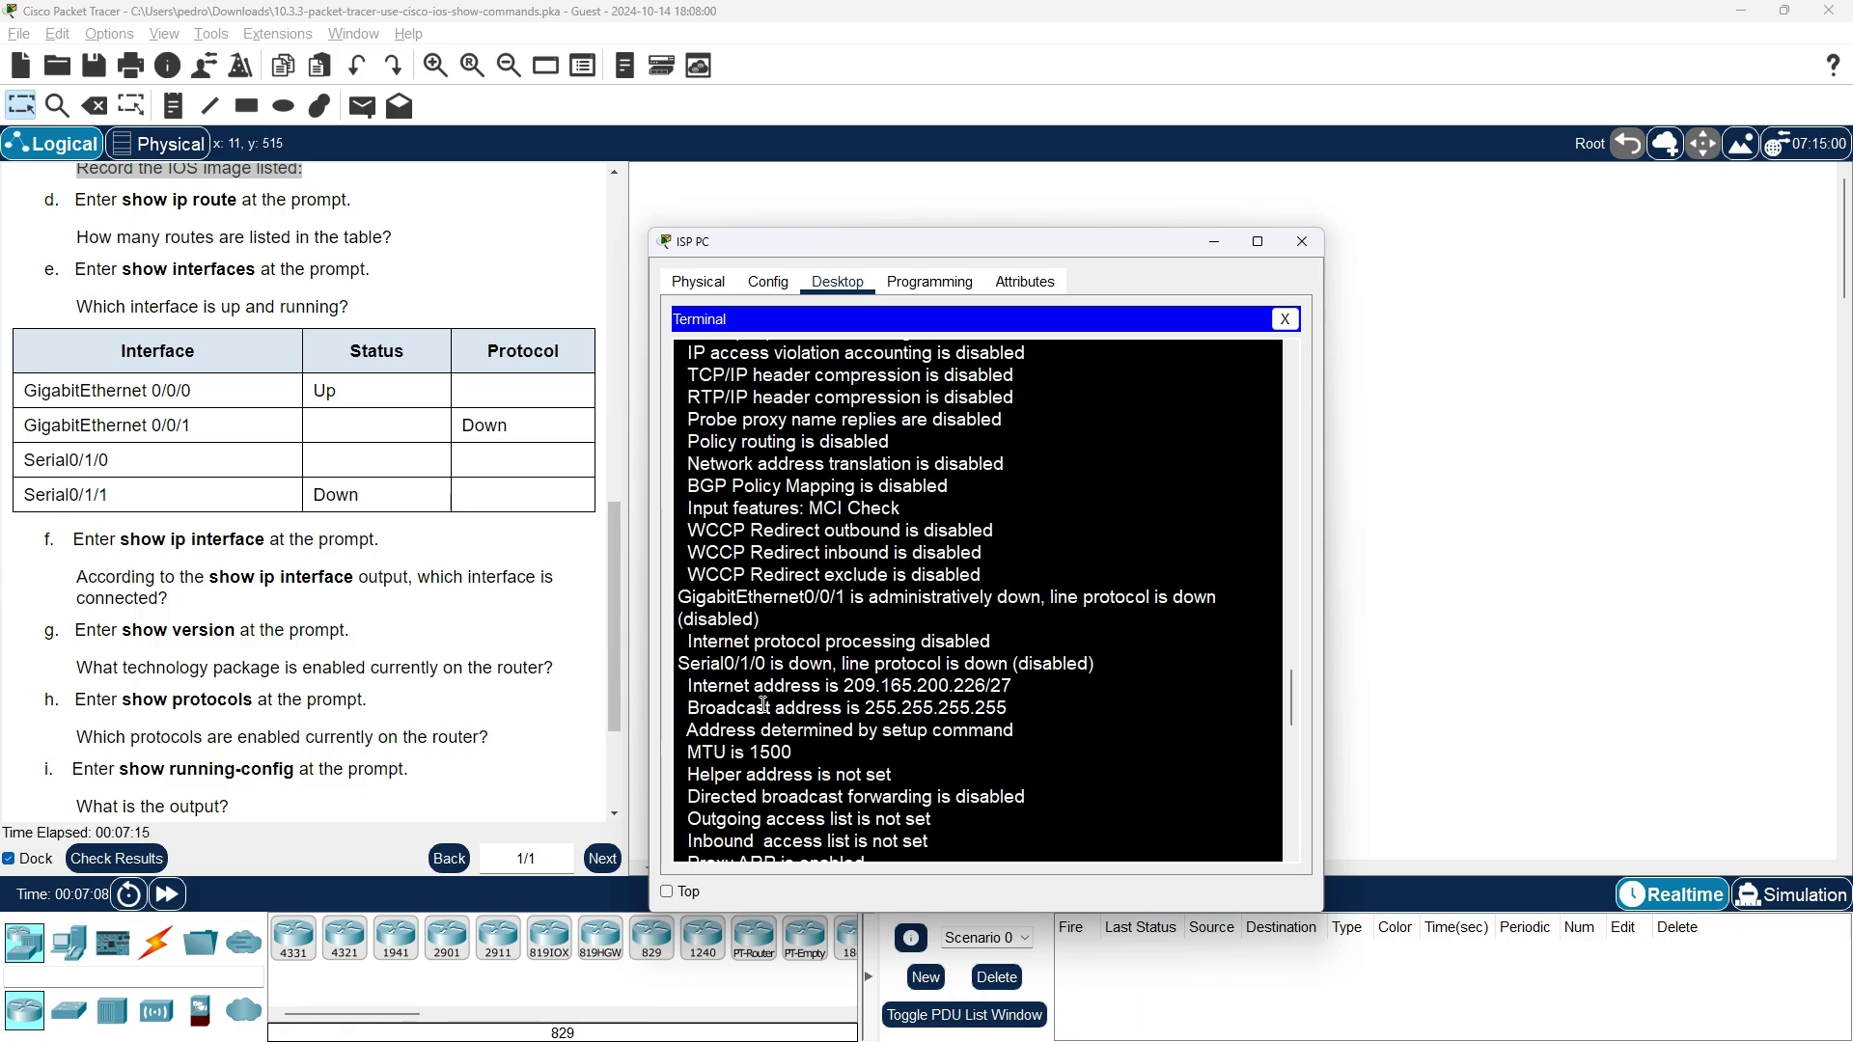
scroll(764, 701, "down", 4)
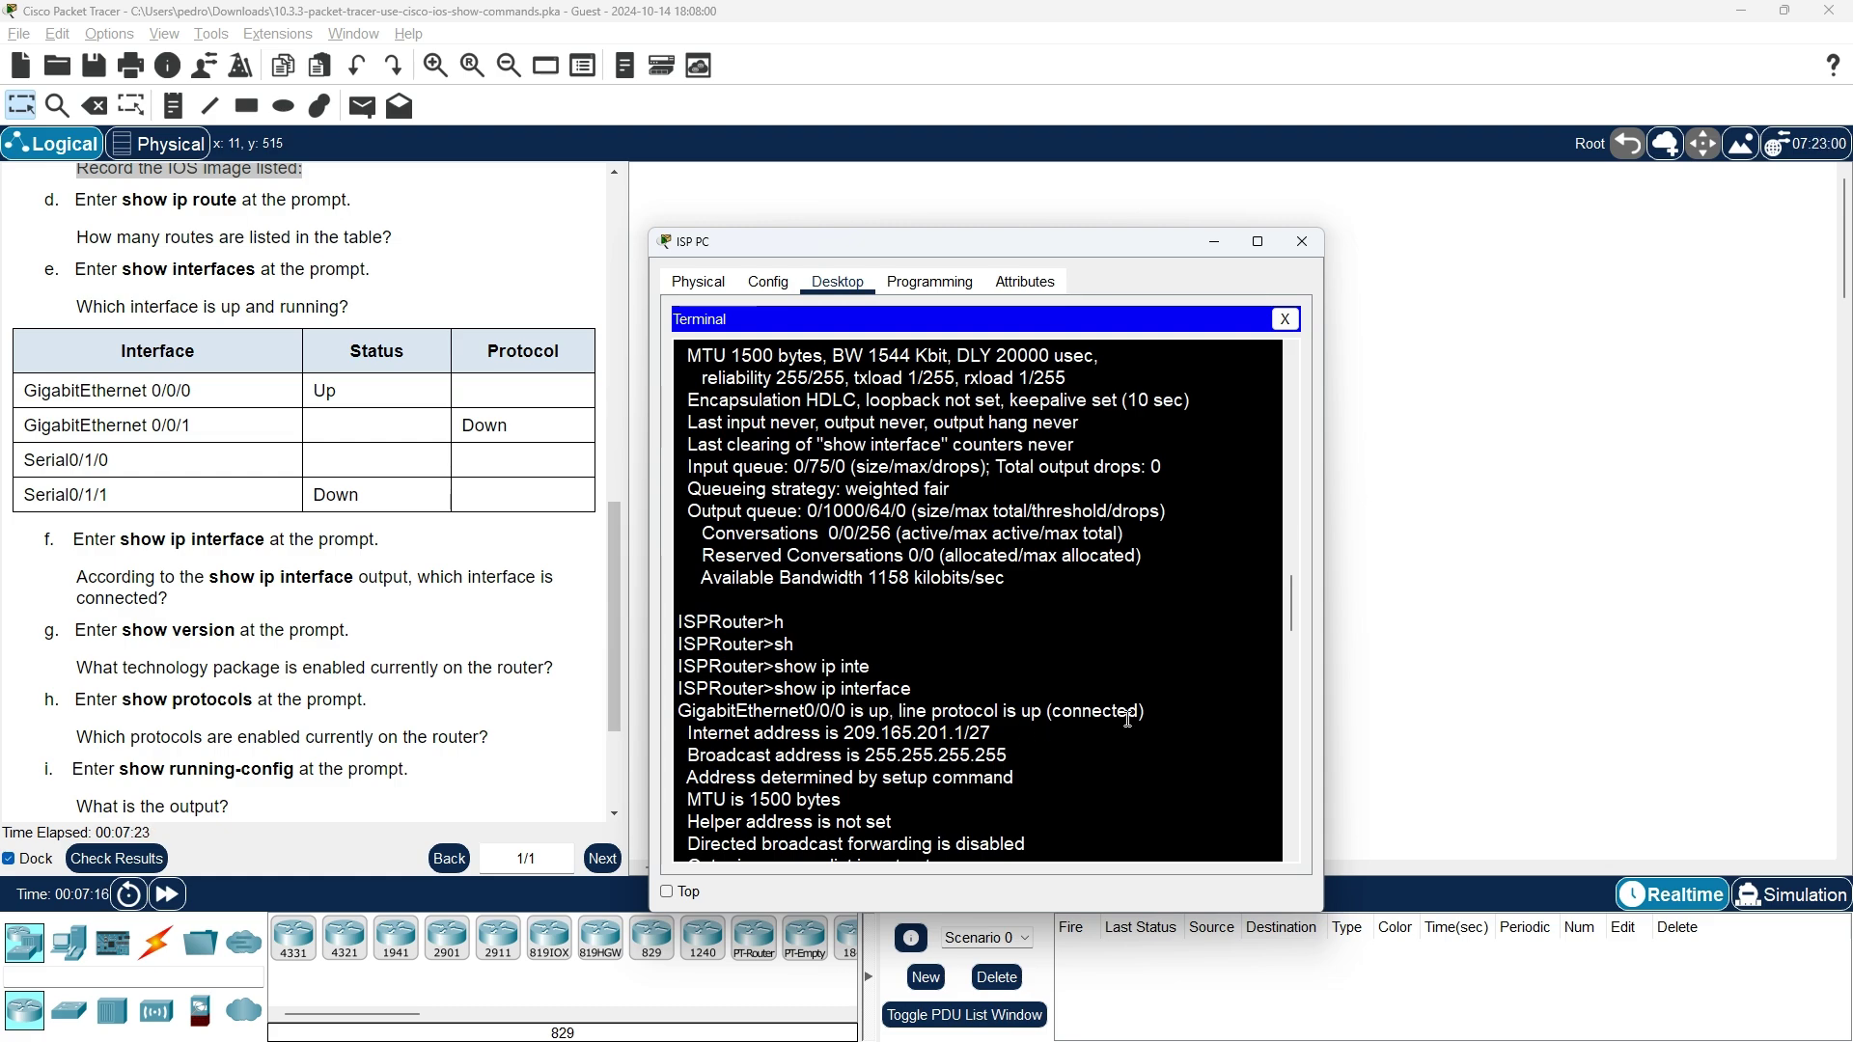
scroll(1135, 719, "down", 3)
scroll(1136, 719, "down", 3)
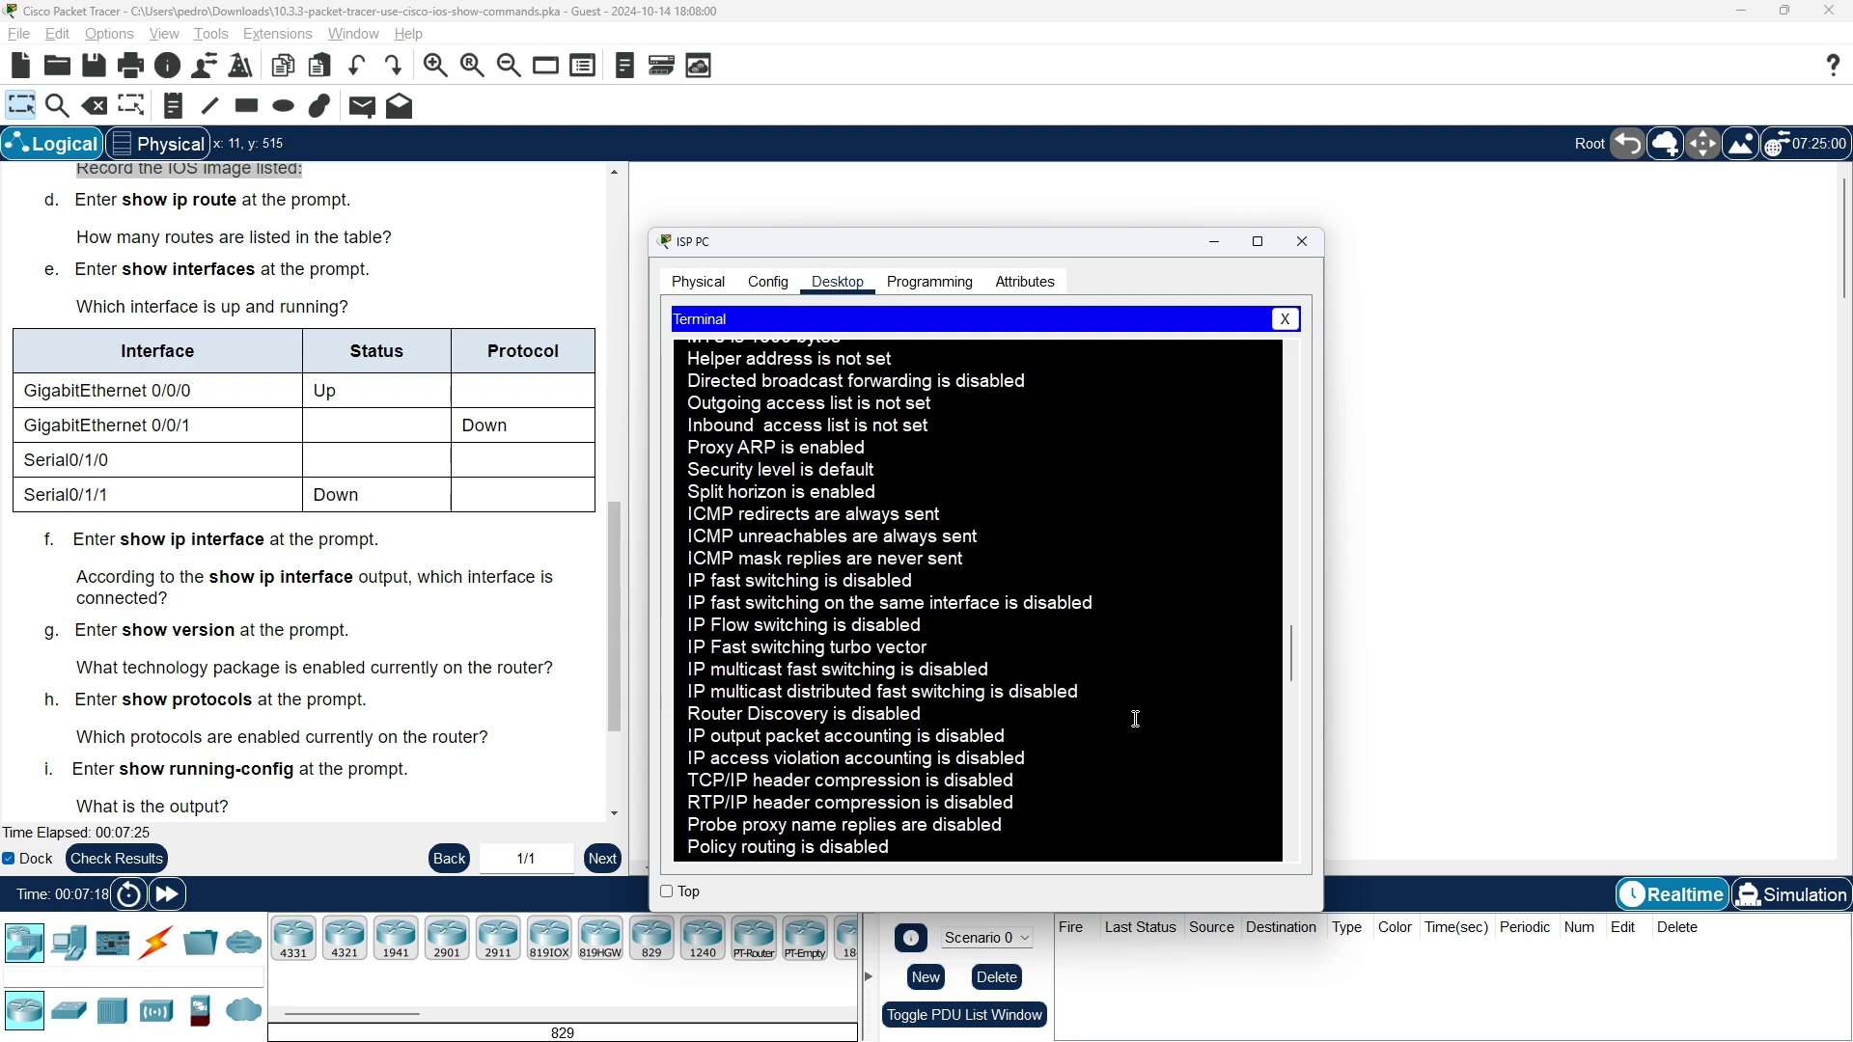
scroll(1136, 719, "down", 3)
scroll(1136, 719, "down", 1)
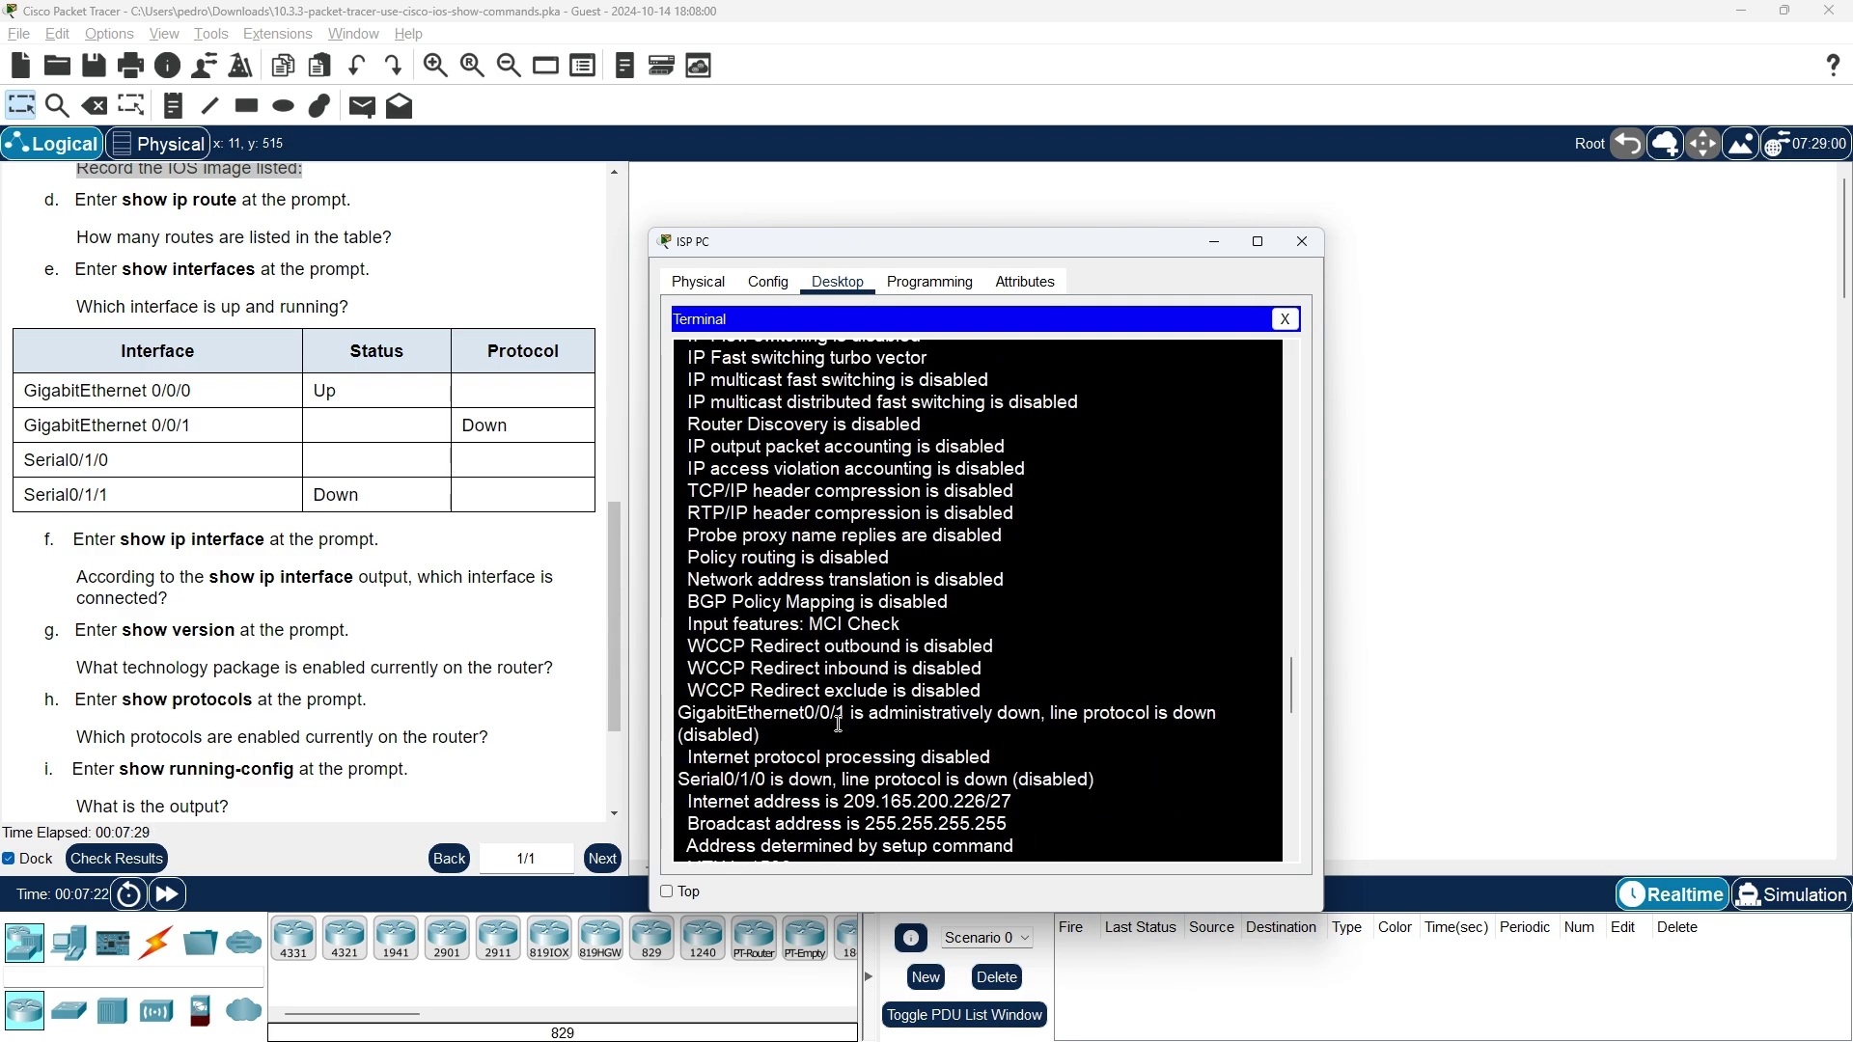
scroll(1029, 732, "down", 3)
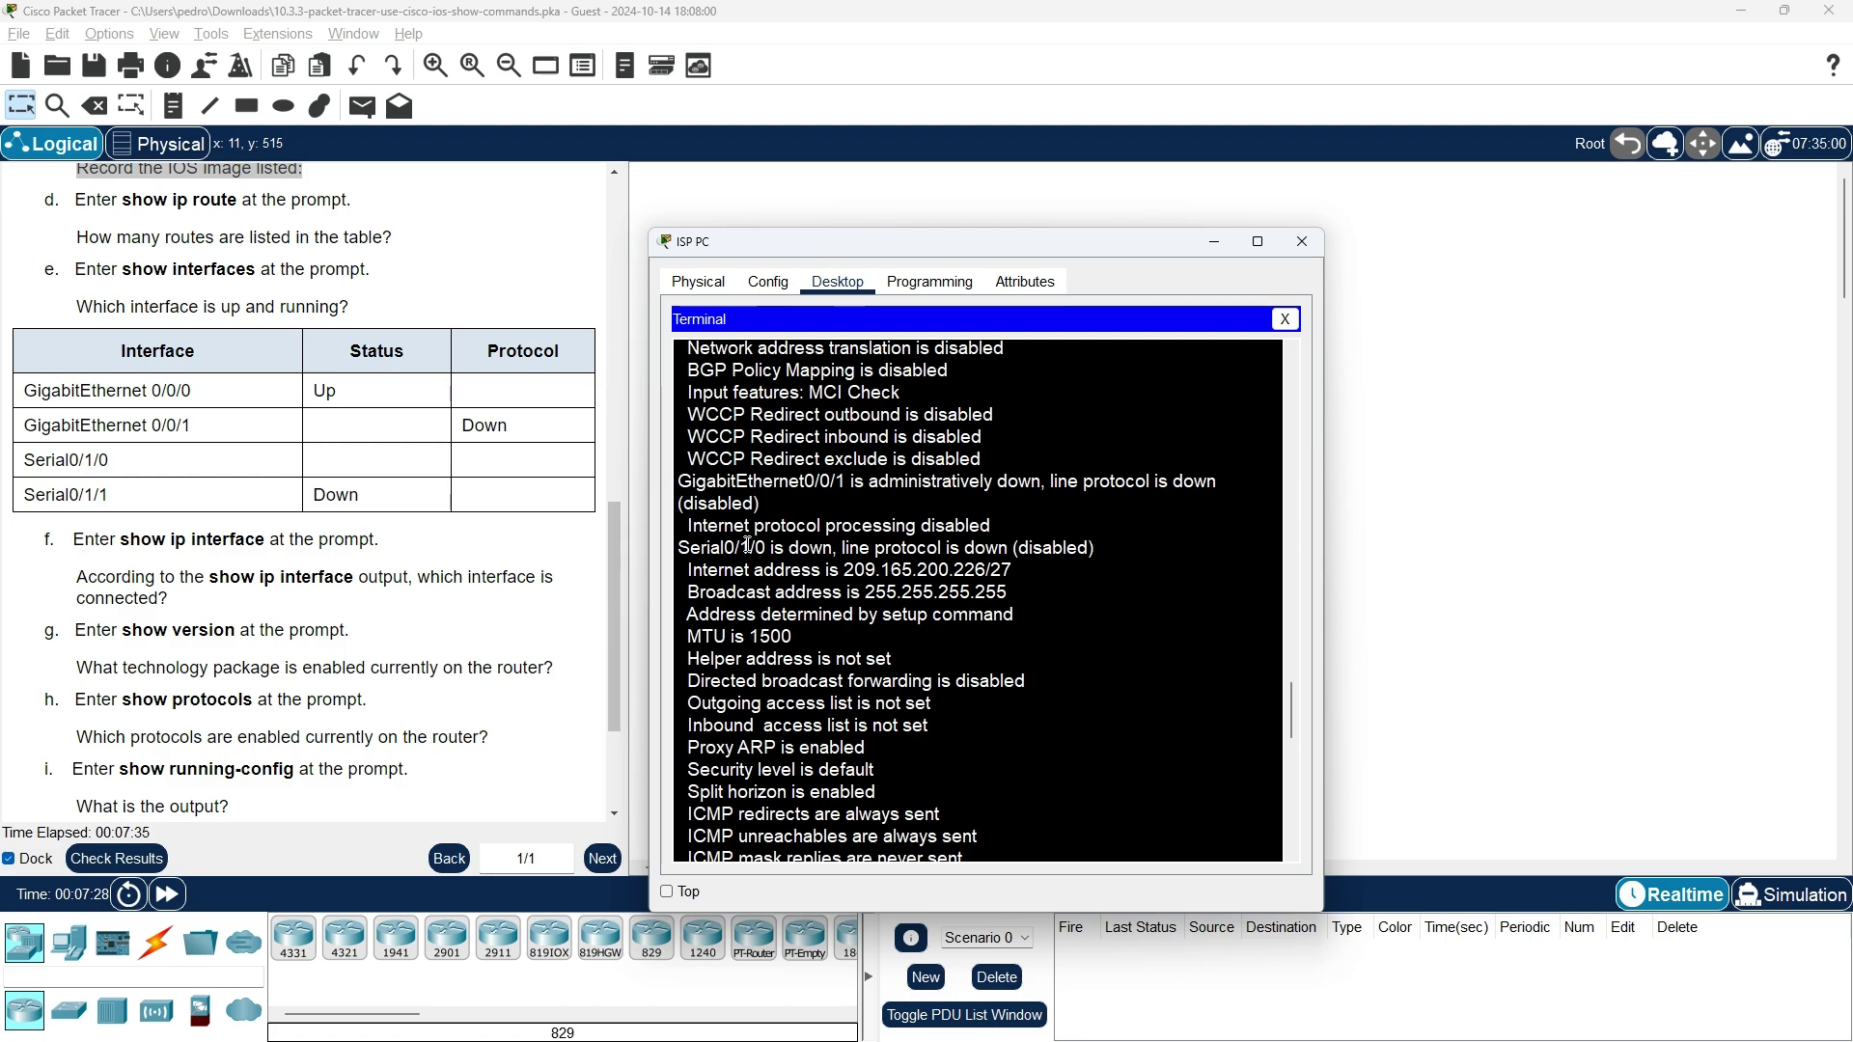
scroll(1105, 572, "down", 6)
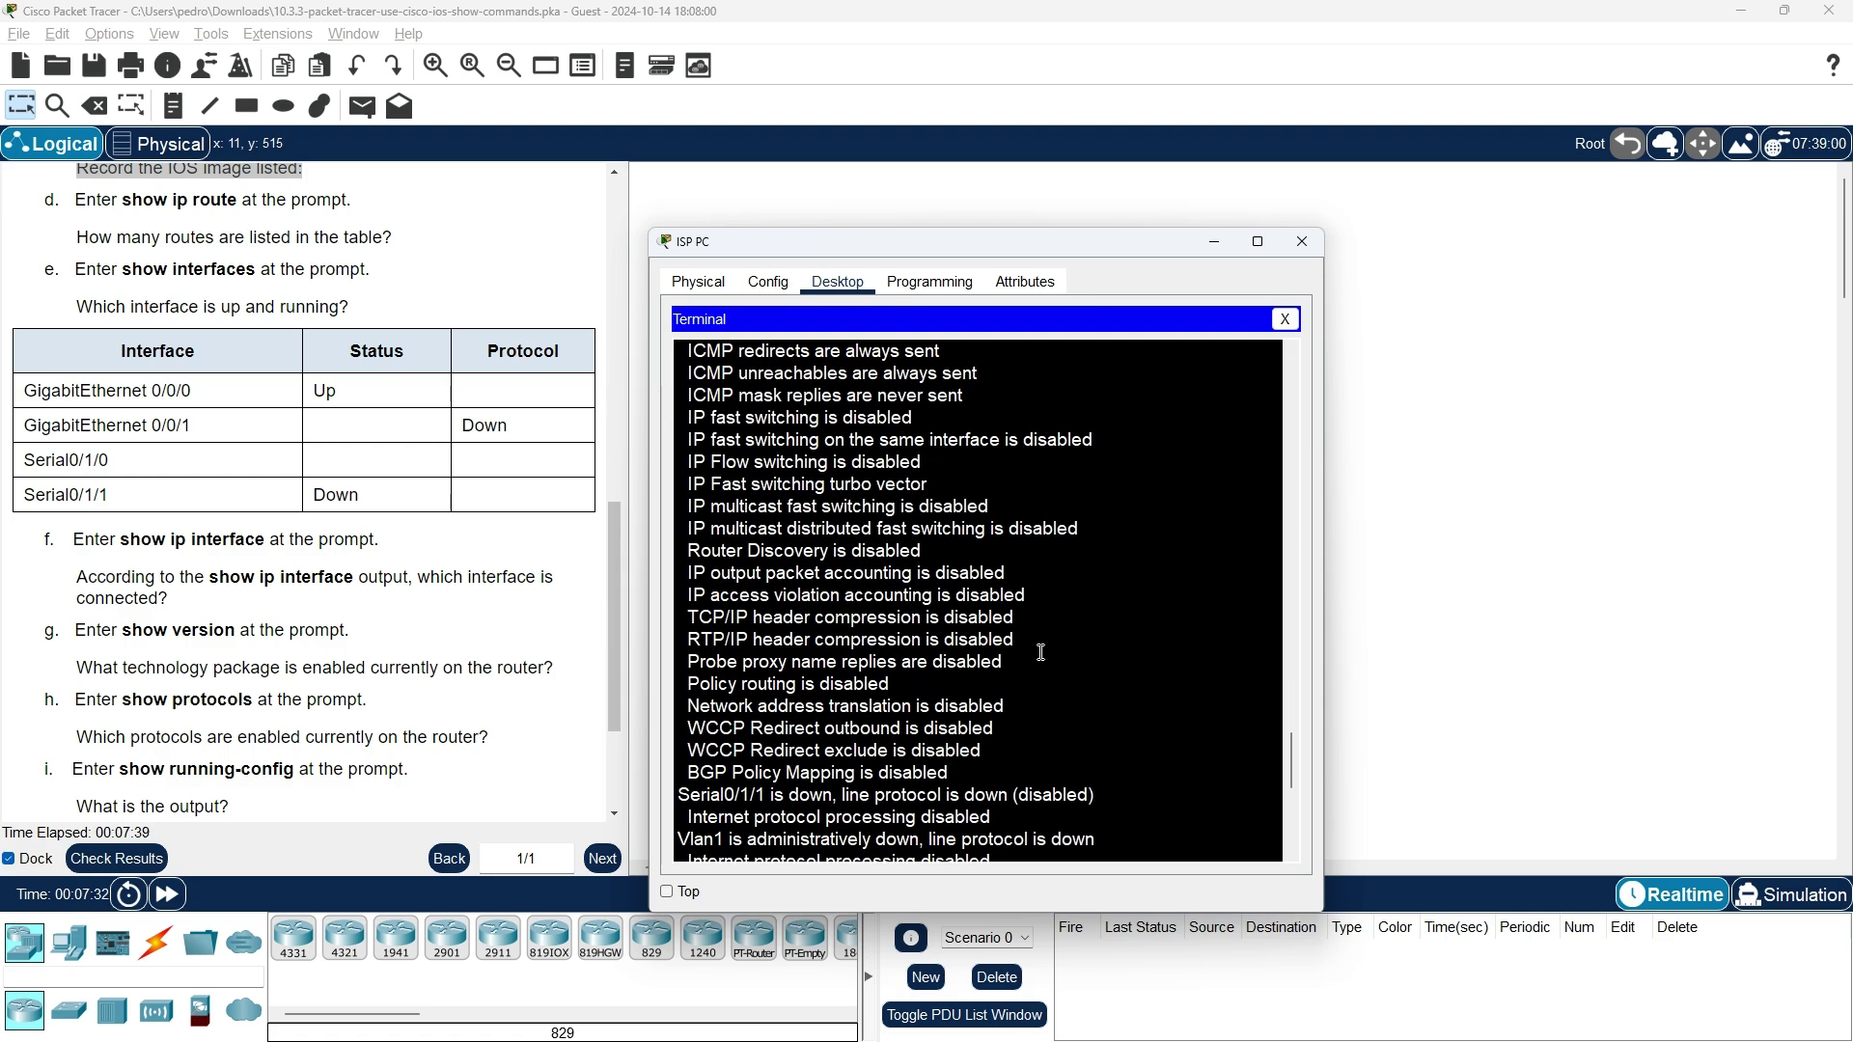
scroll(1041, 652, "down", 3)
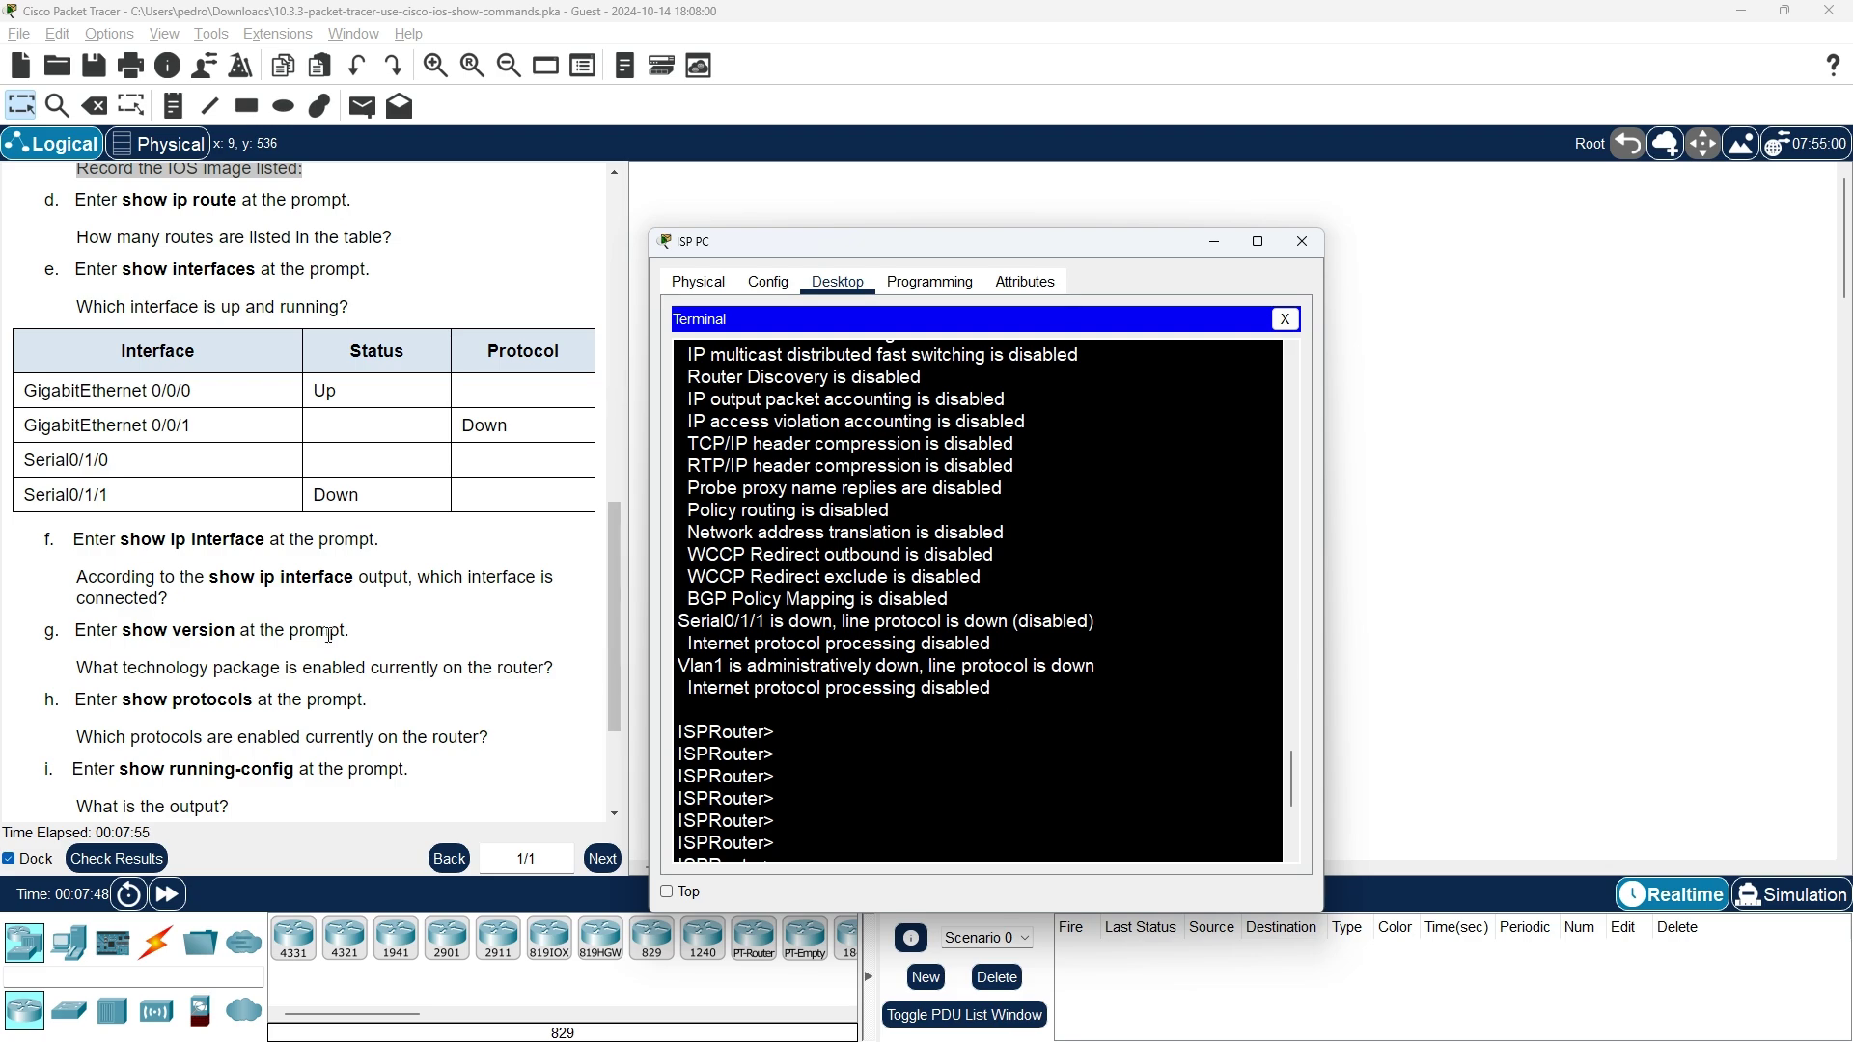
- Run show version on ISPRouter for the technology package question in the instructions
scroll(188, 625, "down", 1)
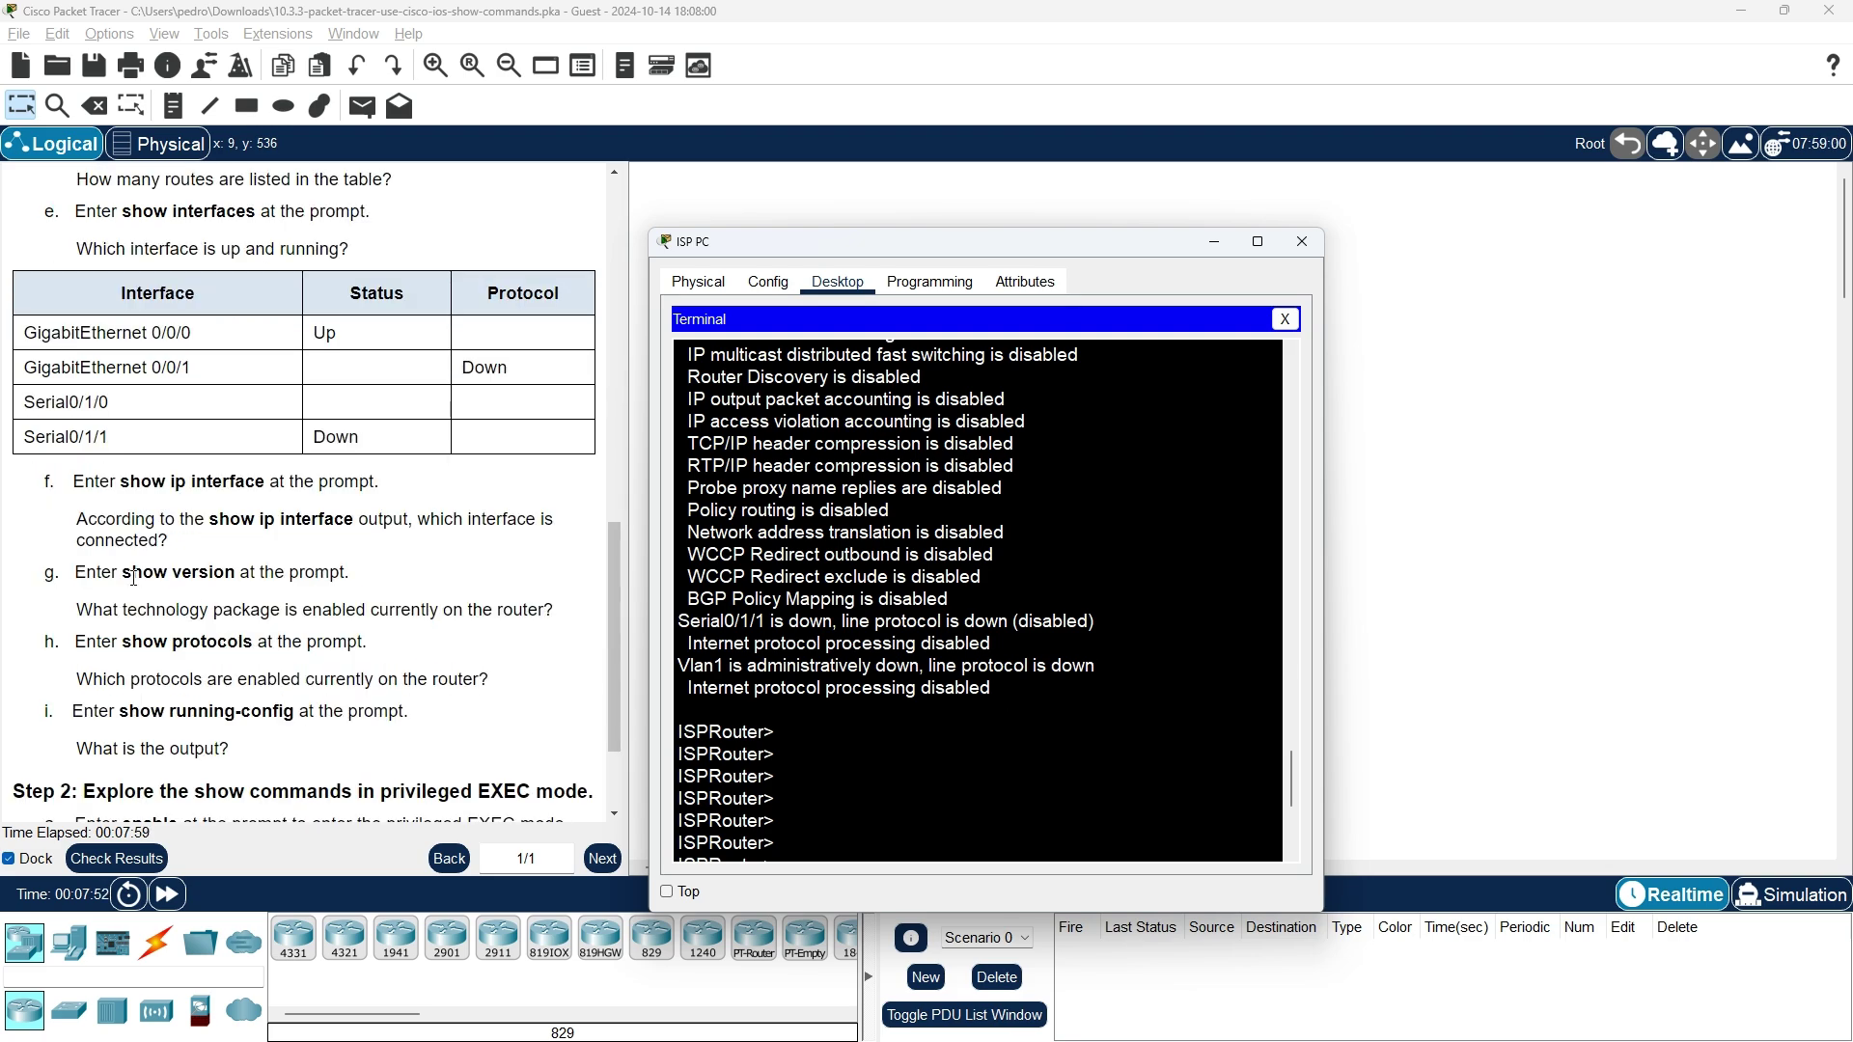
left_click(790, 731)
type("s")
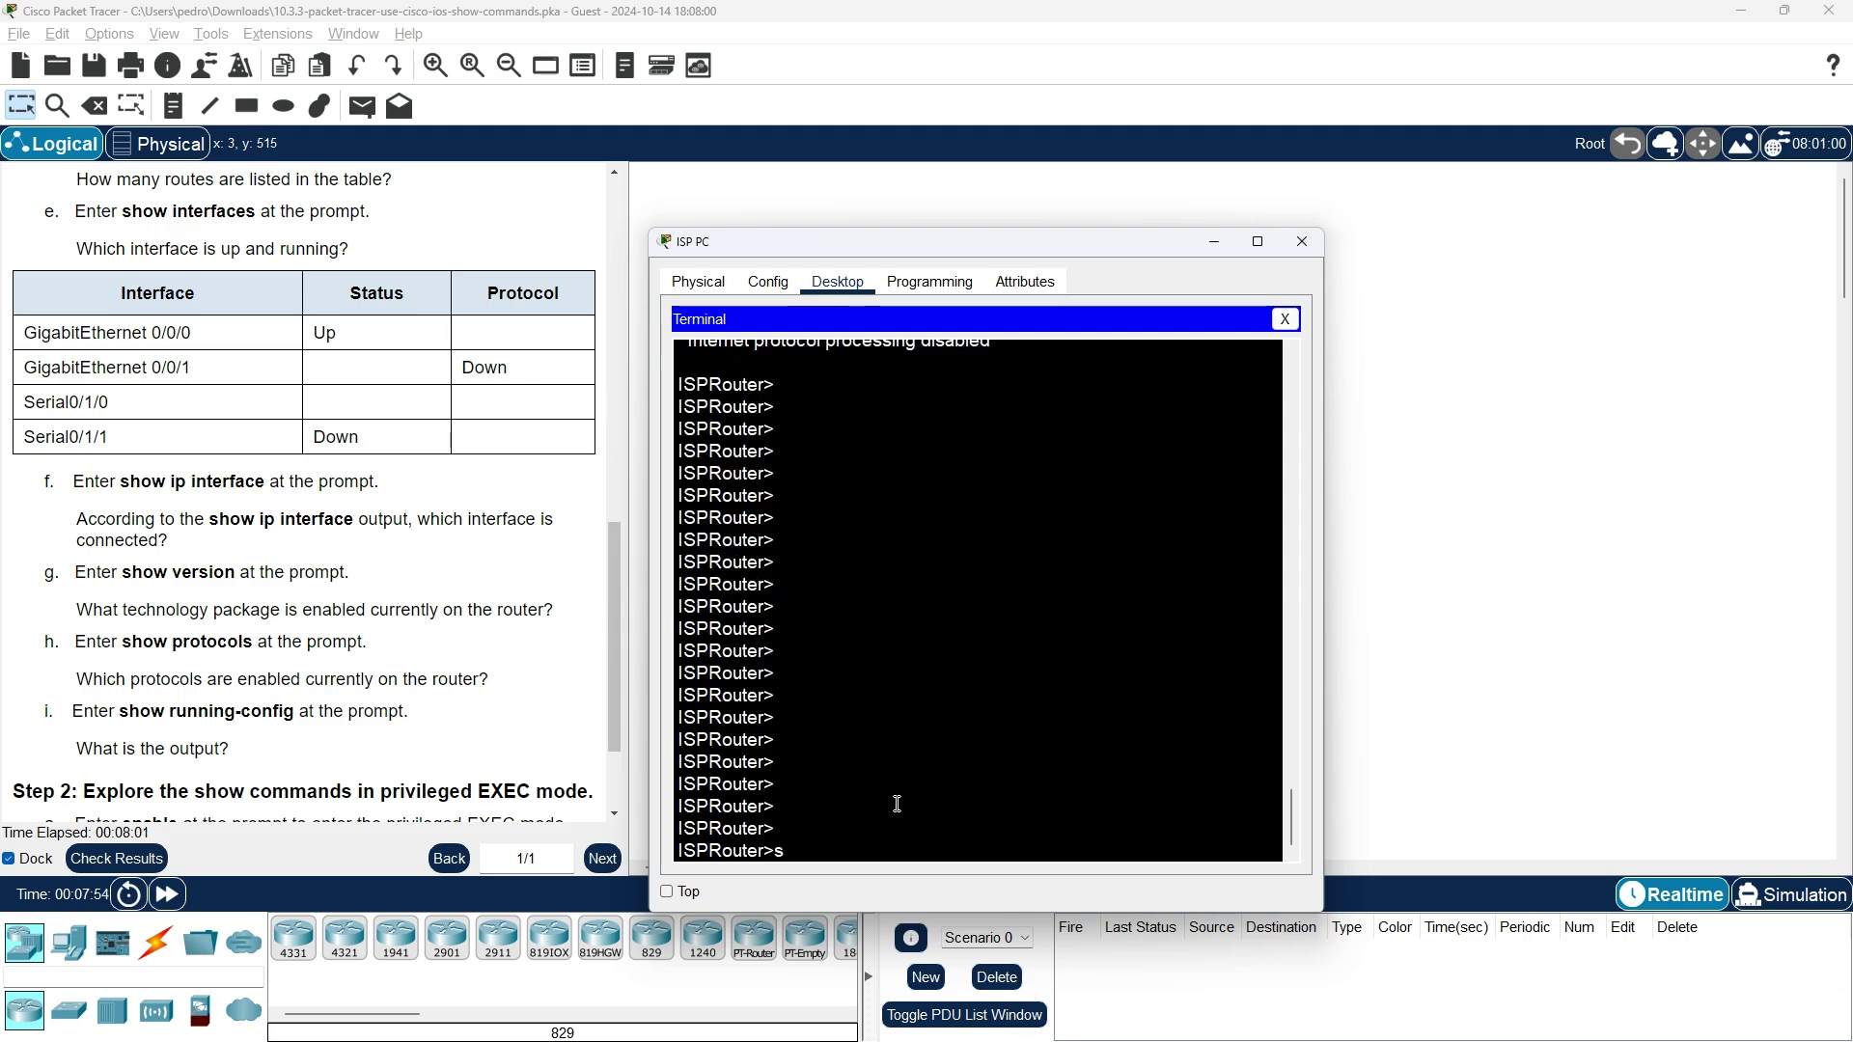
type("h")
key("Tab")
type("ver")
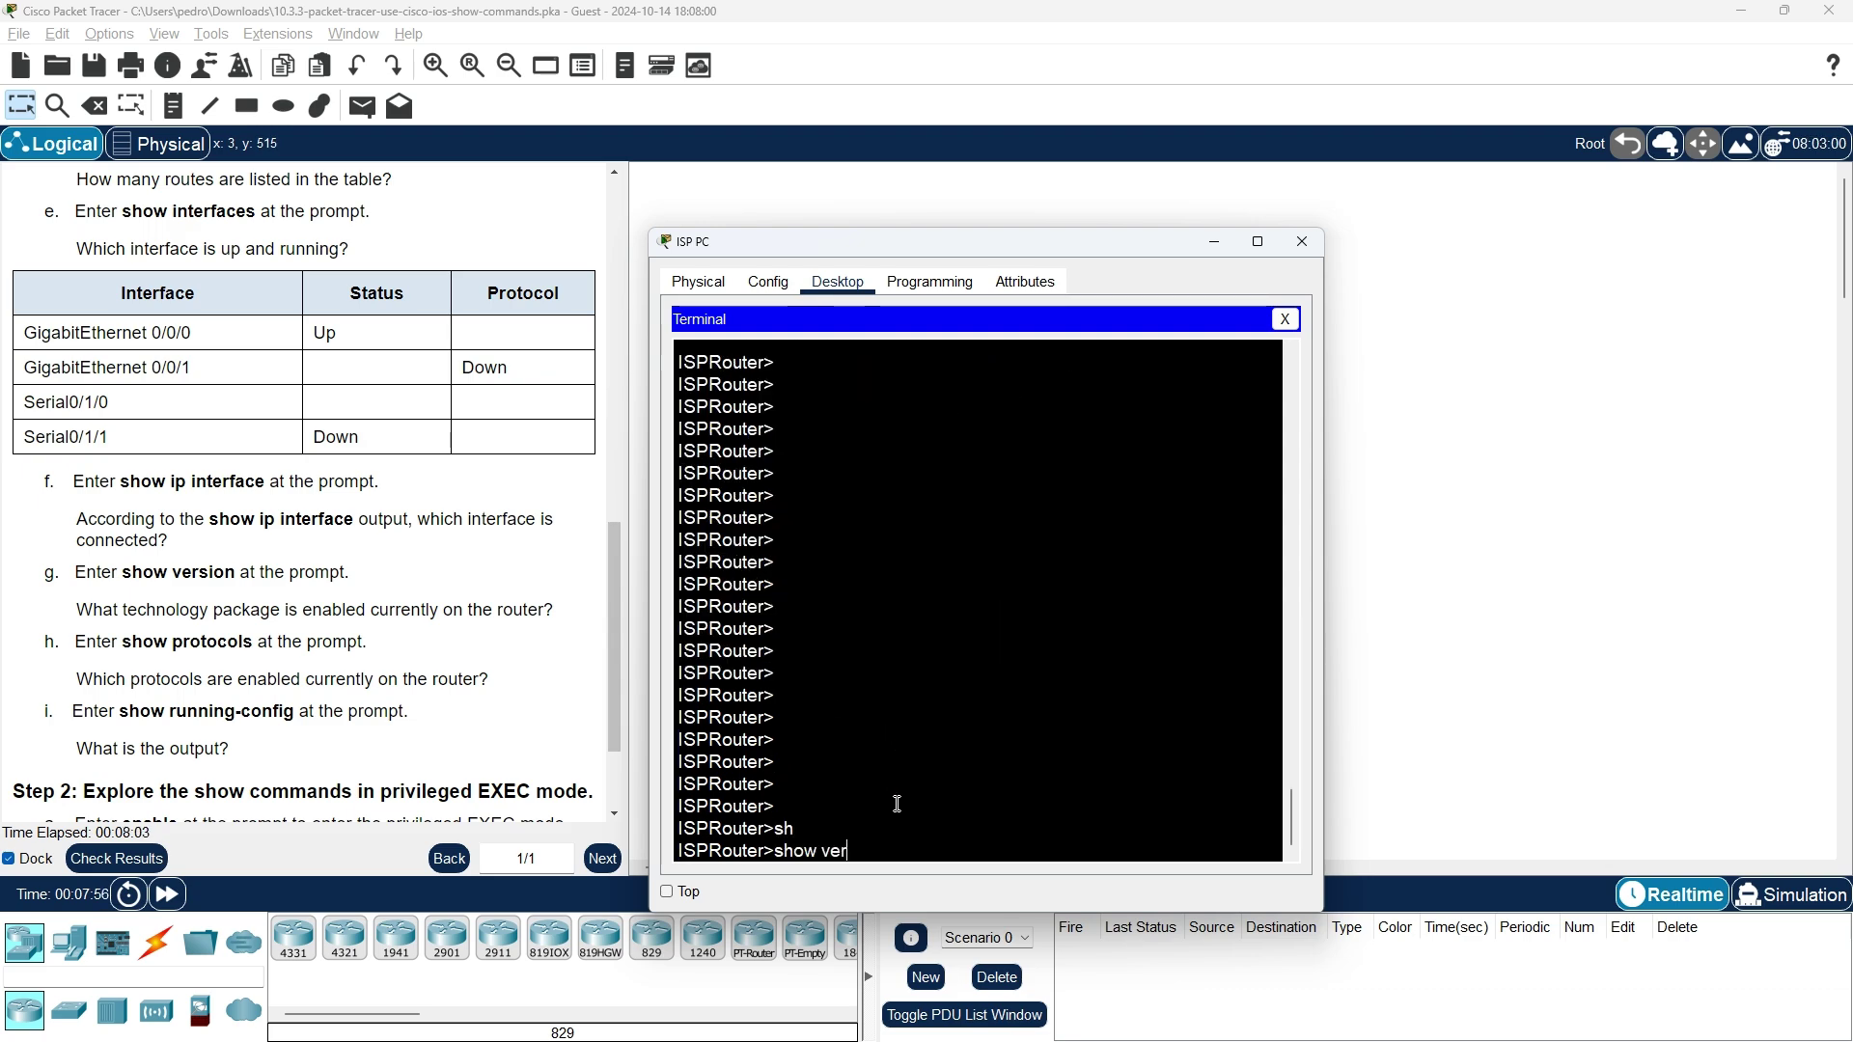
key("Tab")
key("Return")
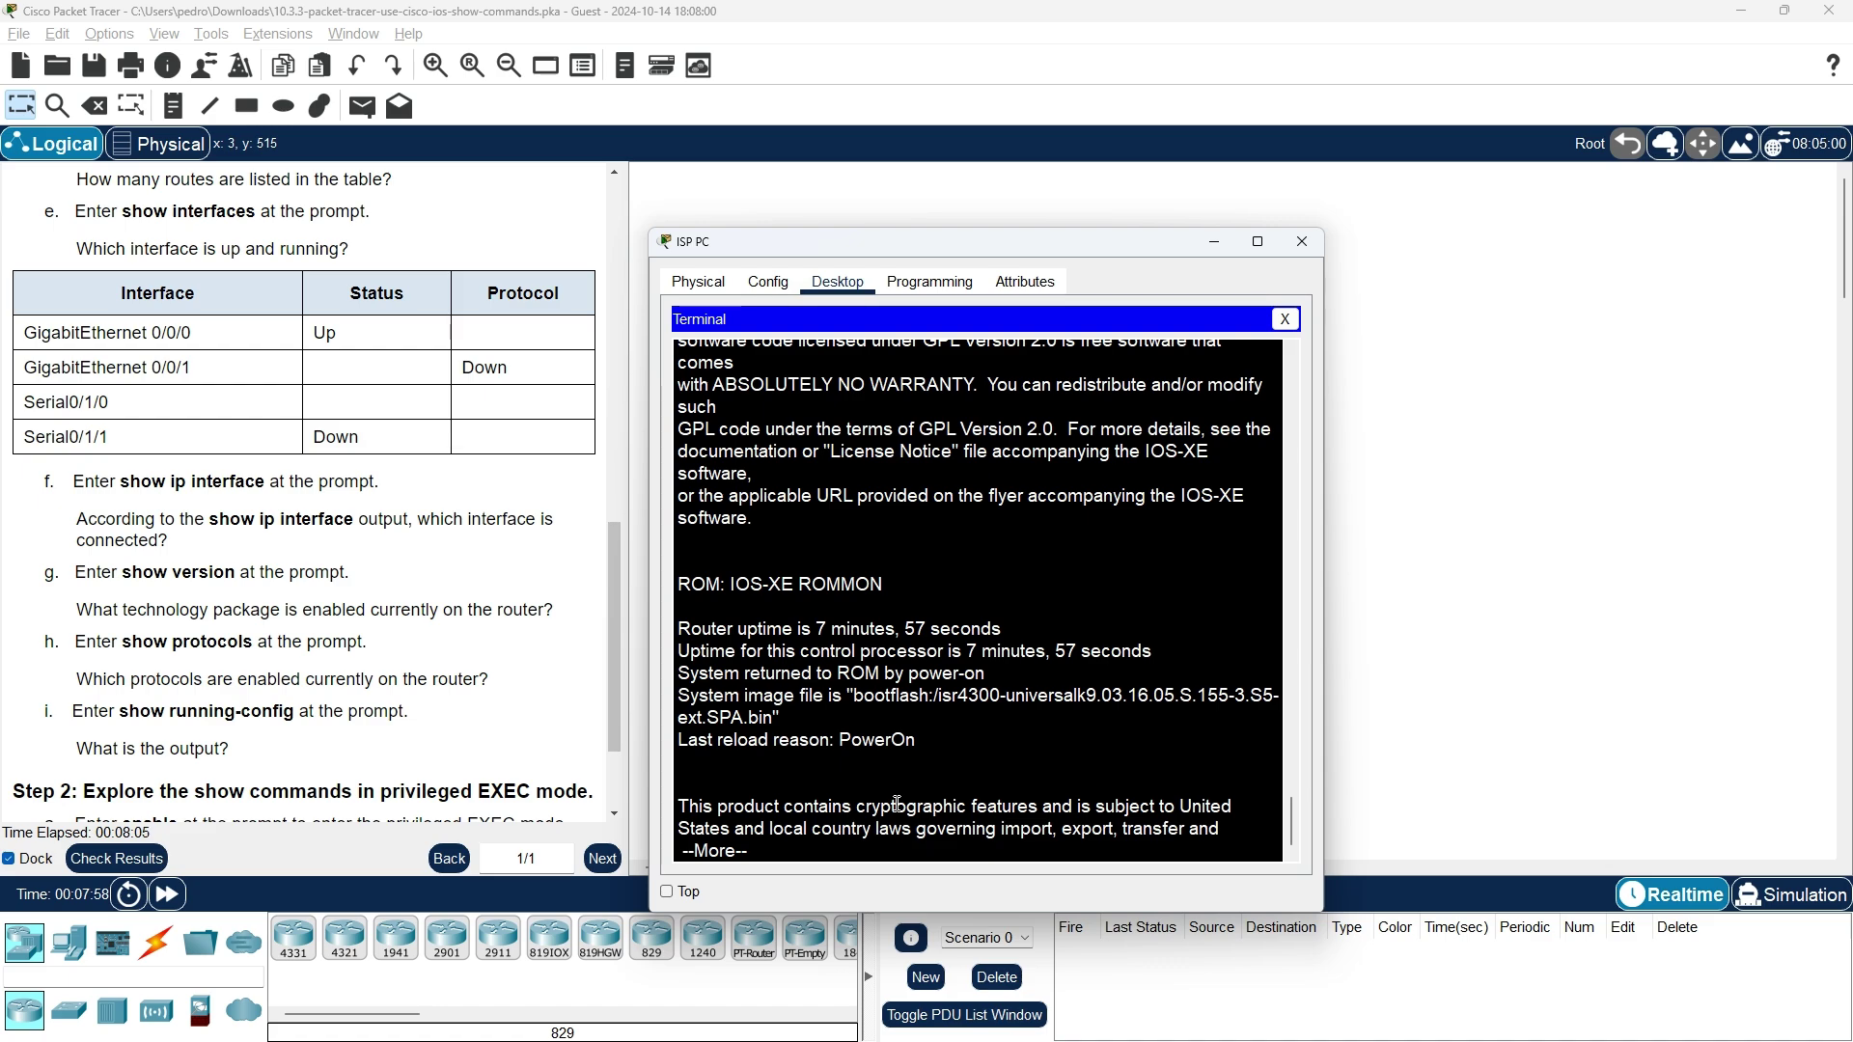
- Highlight "technology" in the package question and examine the beginning of the show version output
double_click(158, 607)
key("alt+Tab")
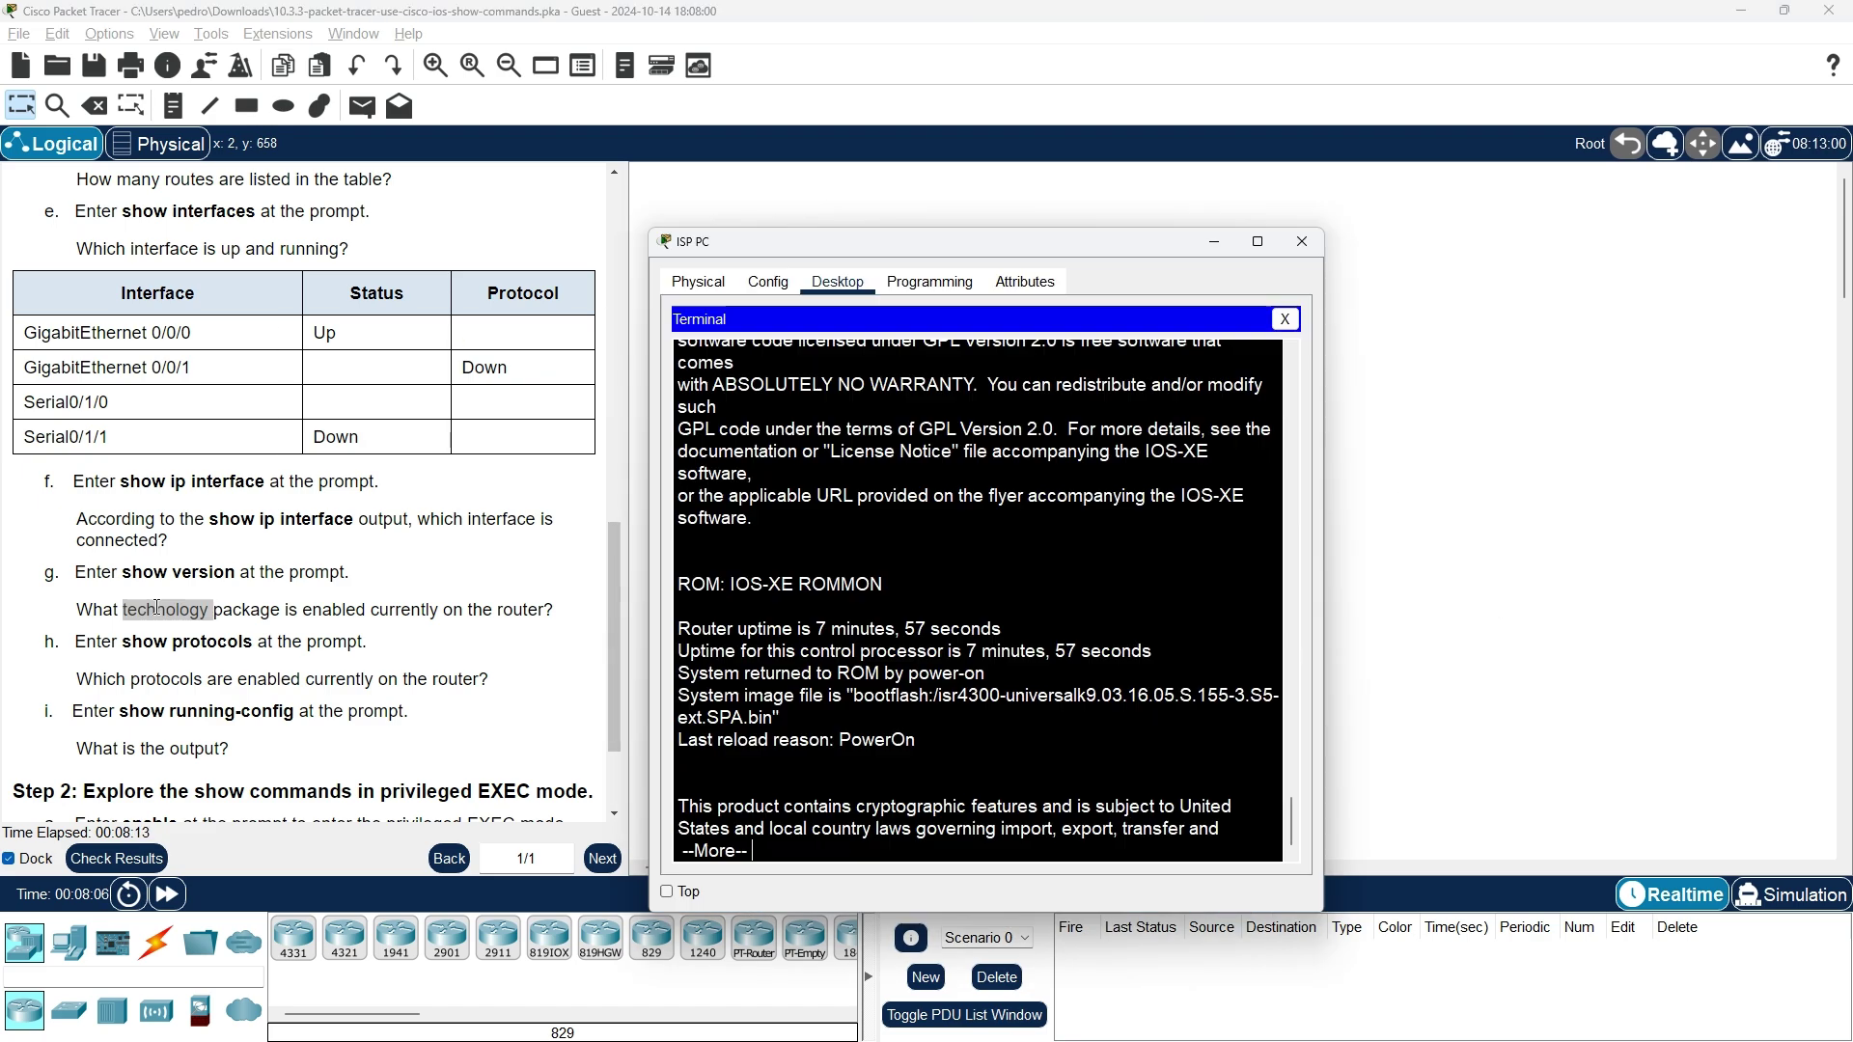
scroll(938, 650, "up", 2)
scroll(938, 649, "up", 5)
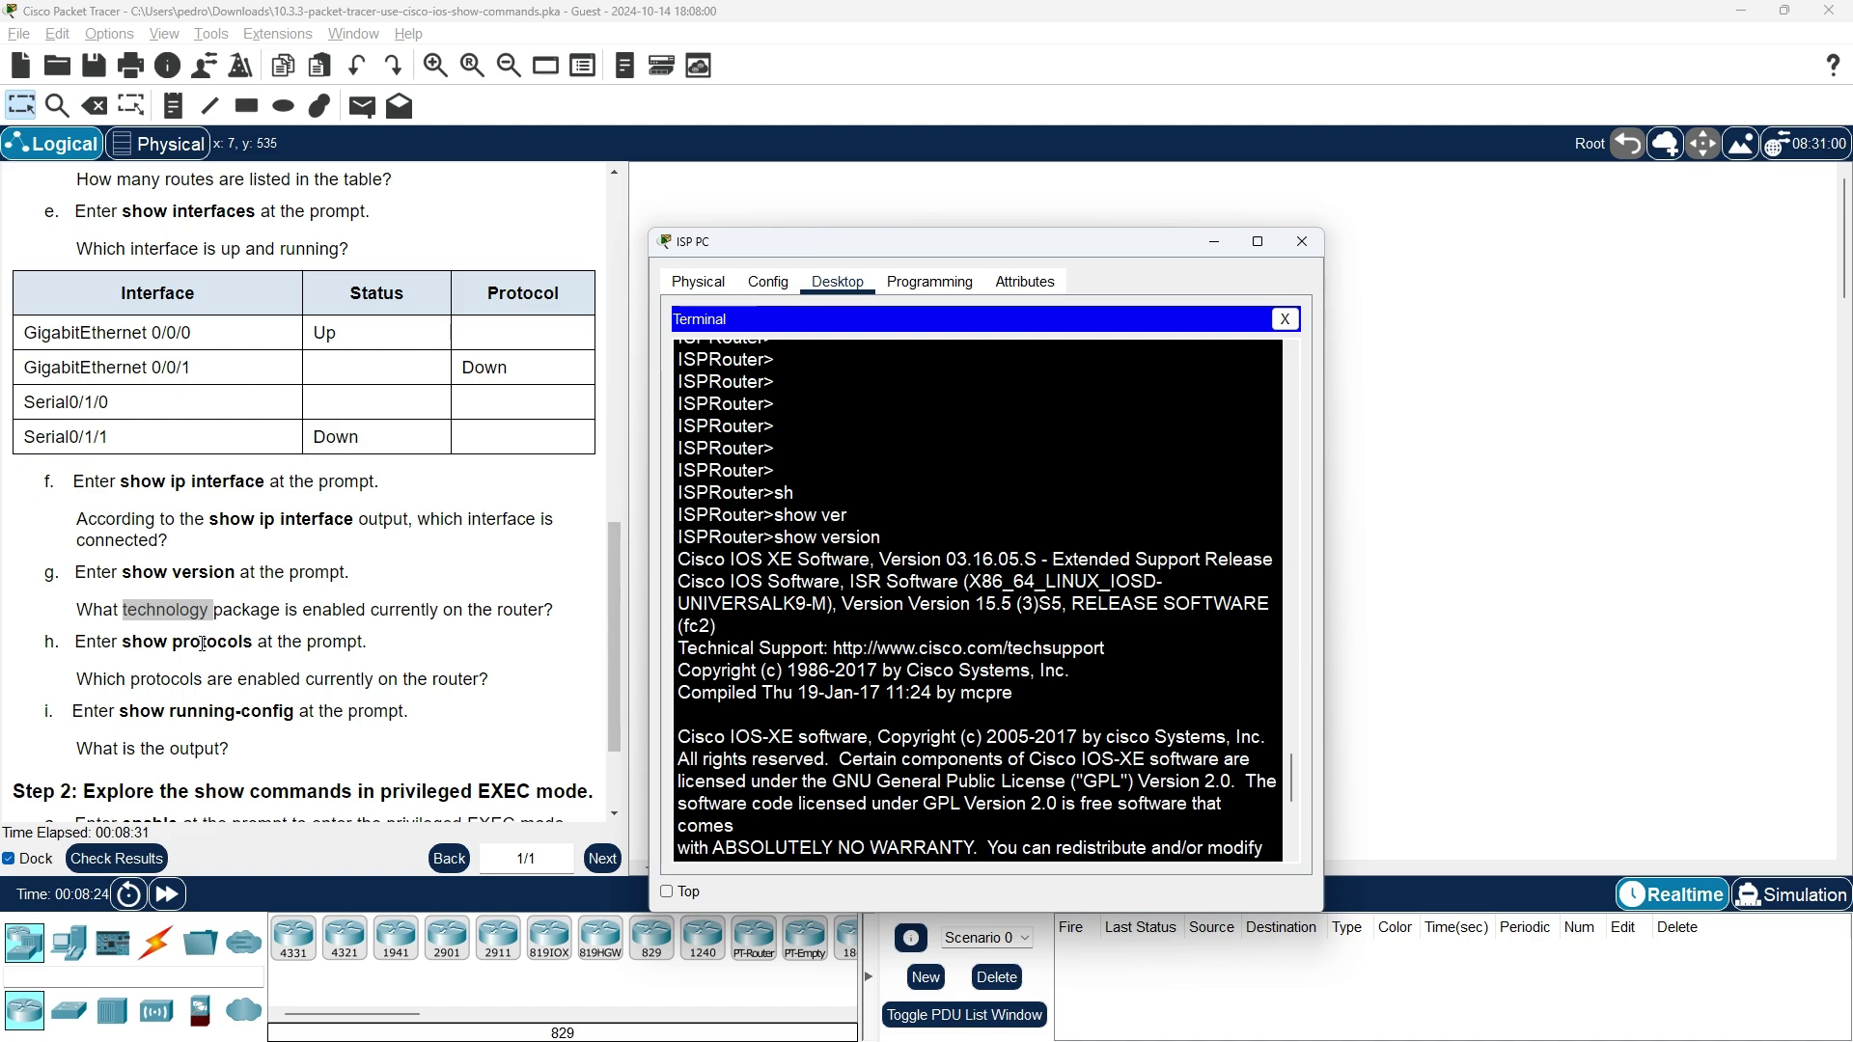
- Leave the paged version output and run show protocols on ISPRouter
left_click(1092, 739)
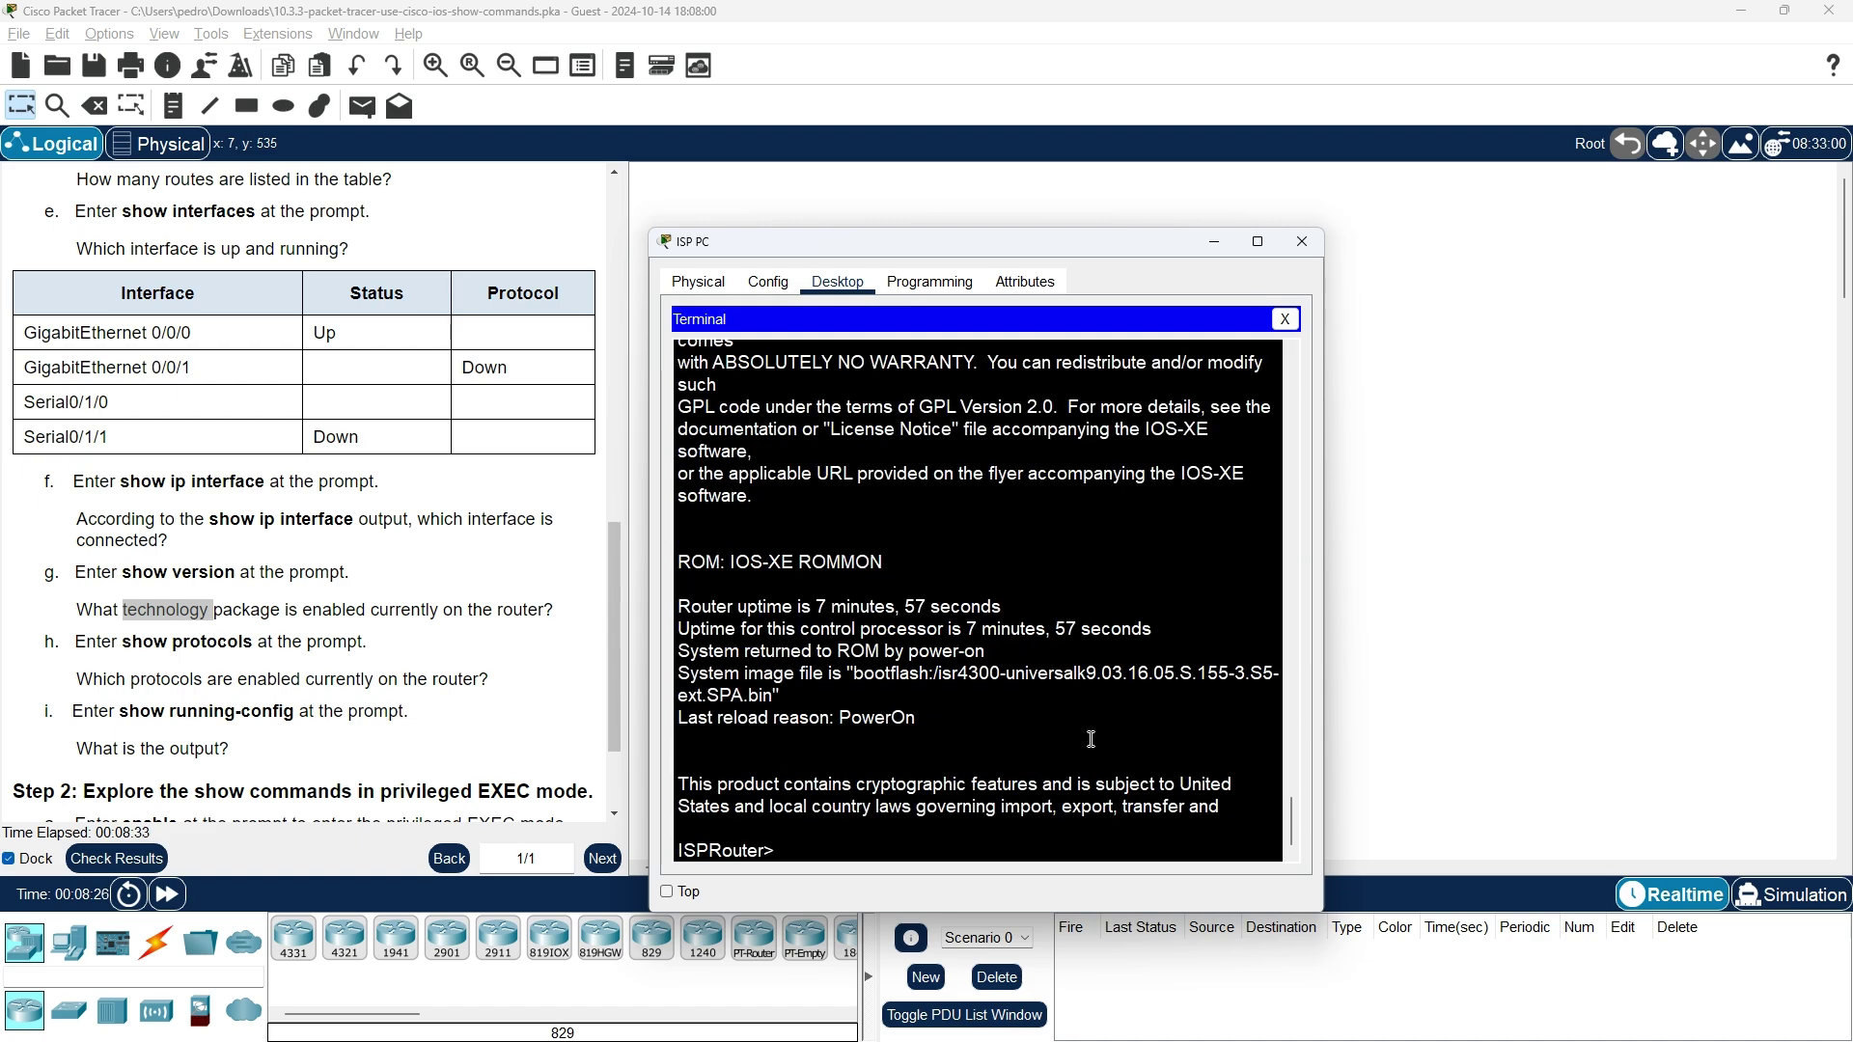
type("sh")
key("Tab")
type("pro")
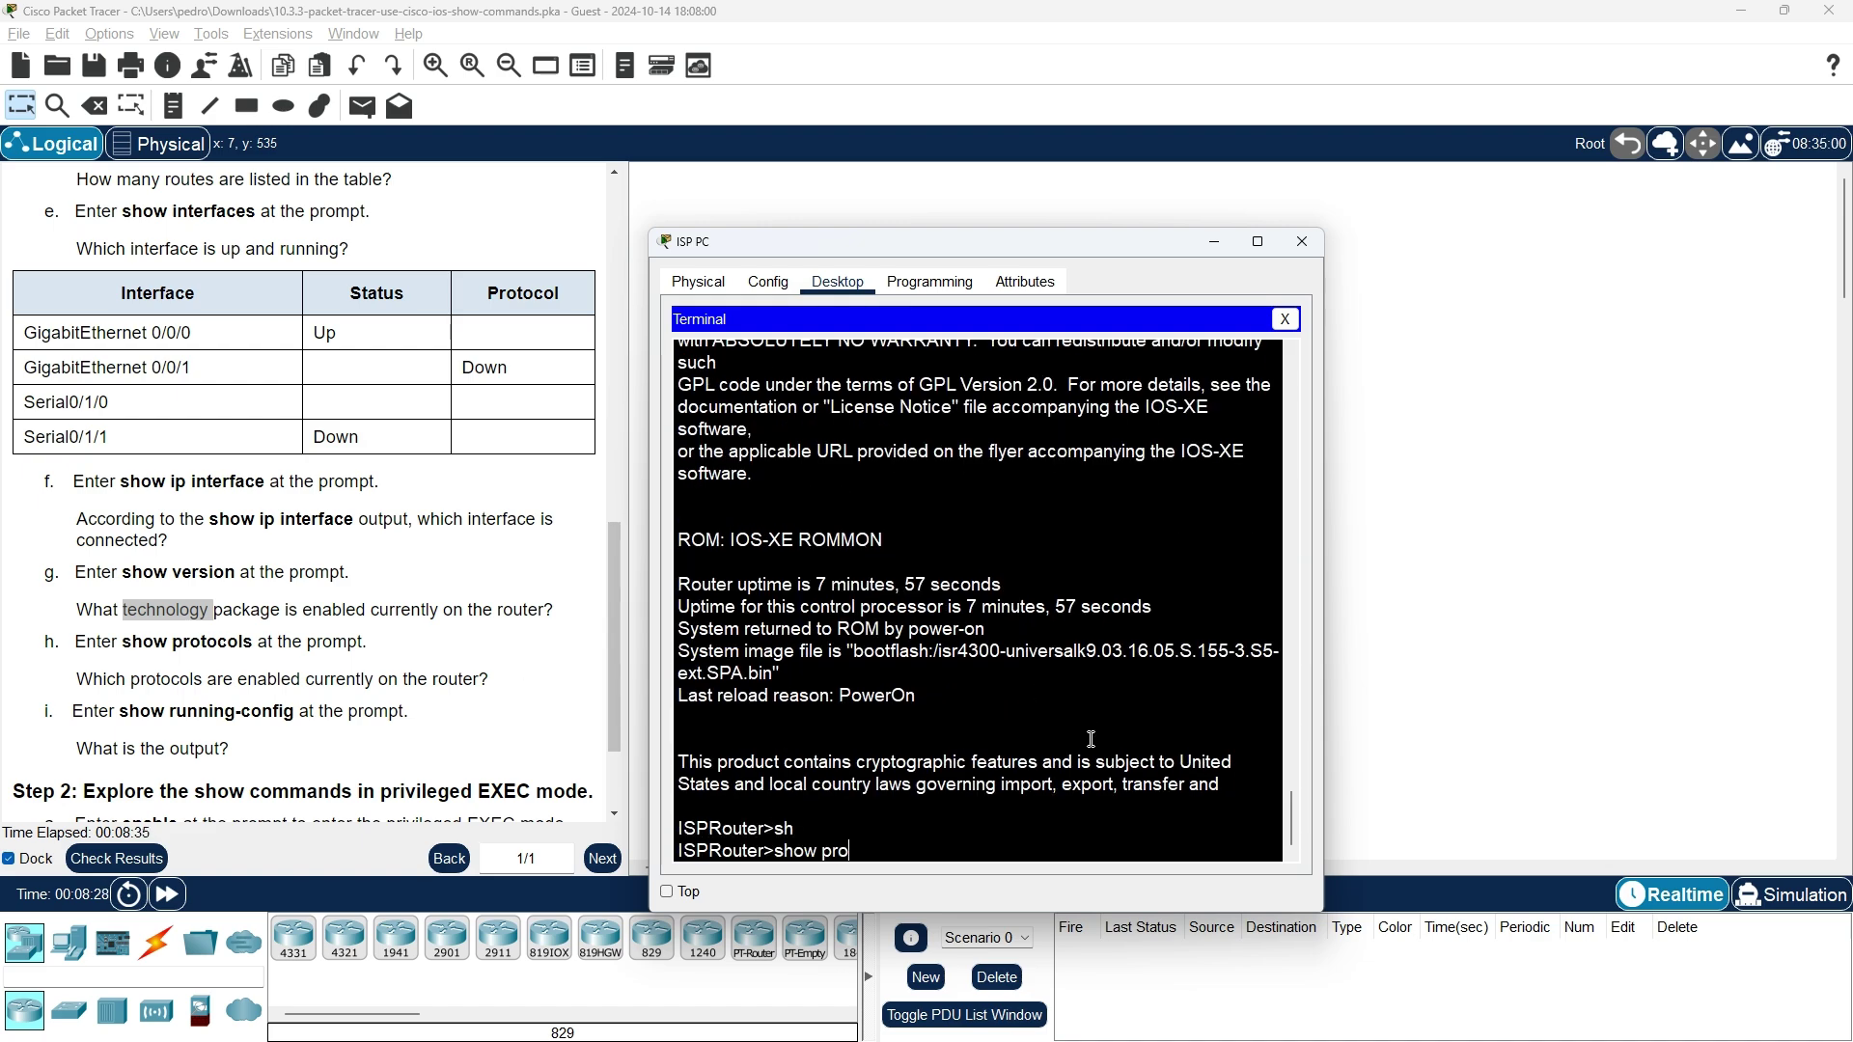
key("Tab")
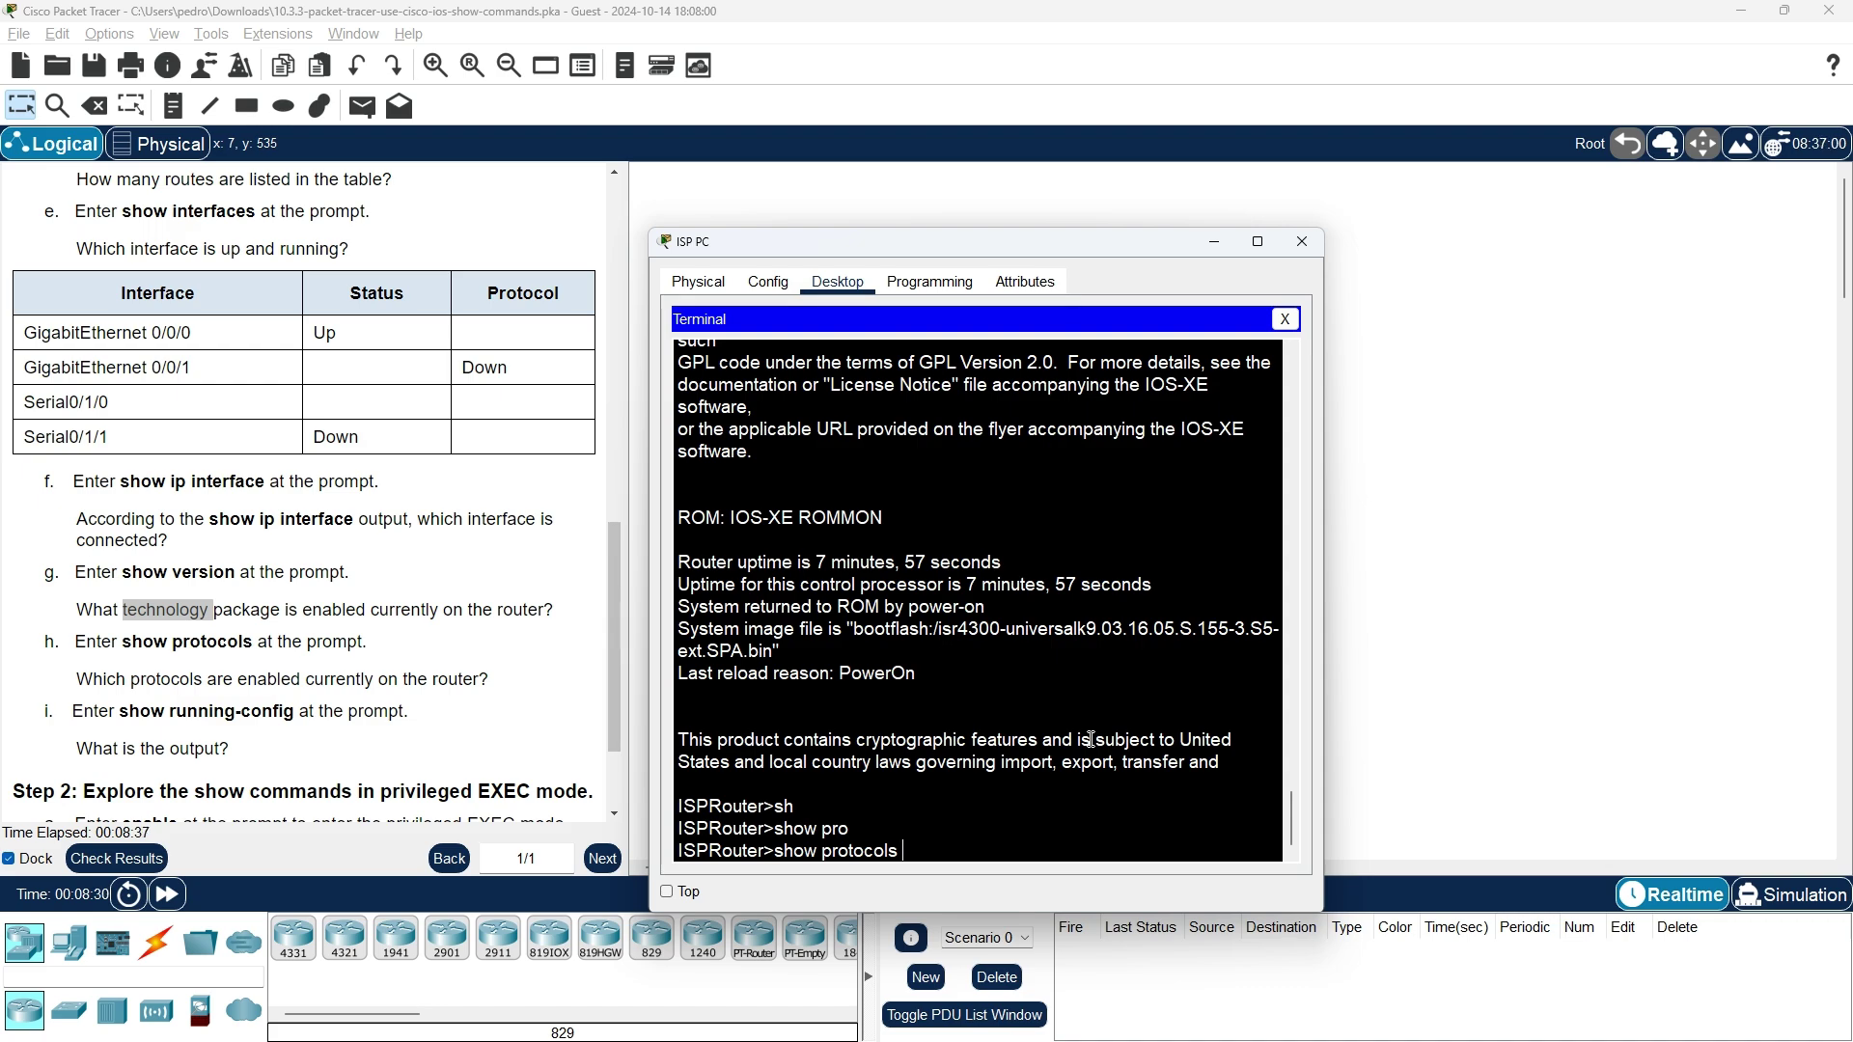
key("Return")
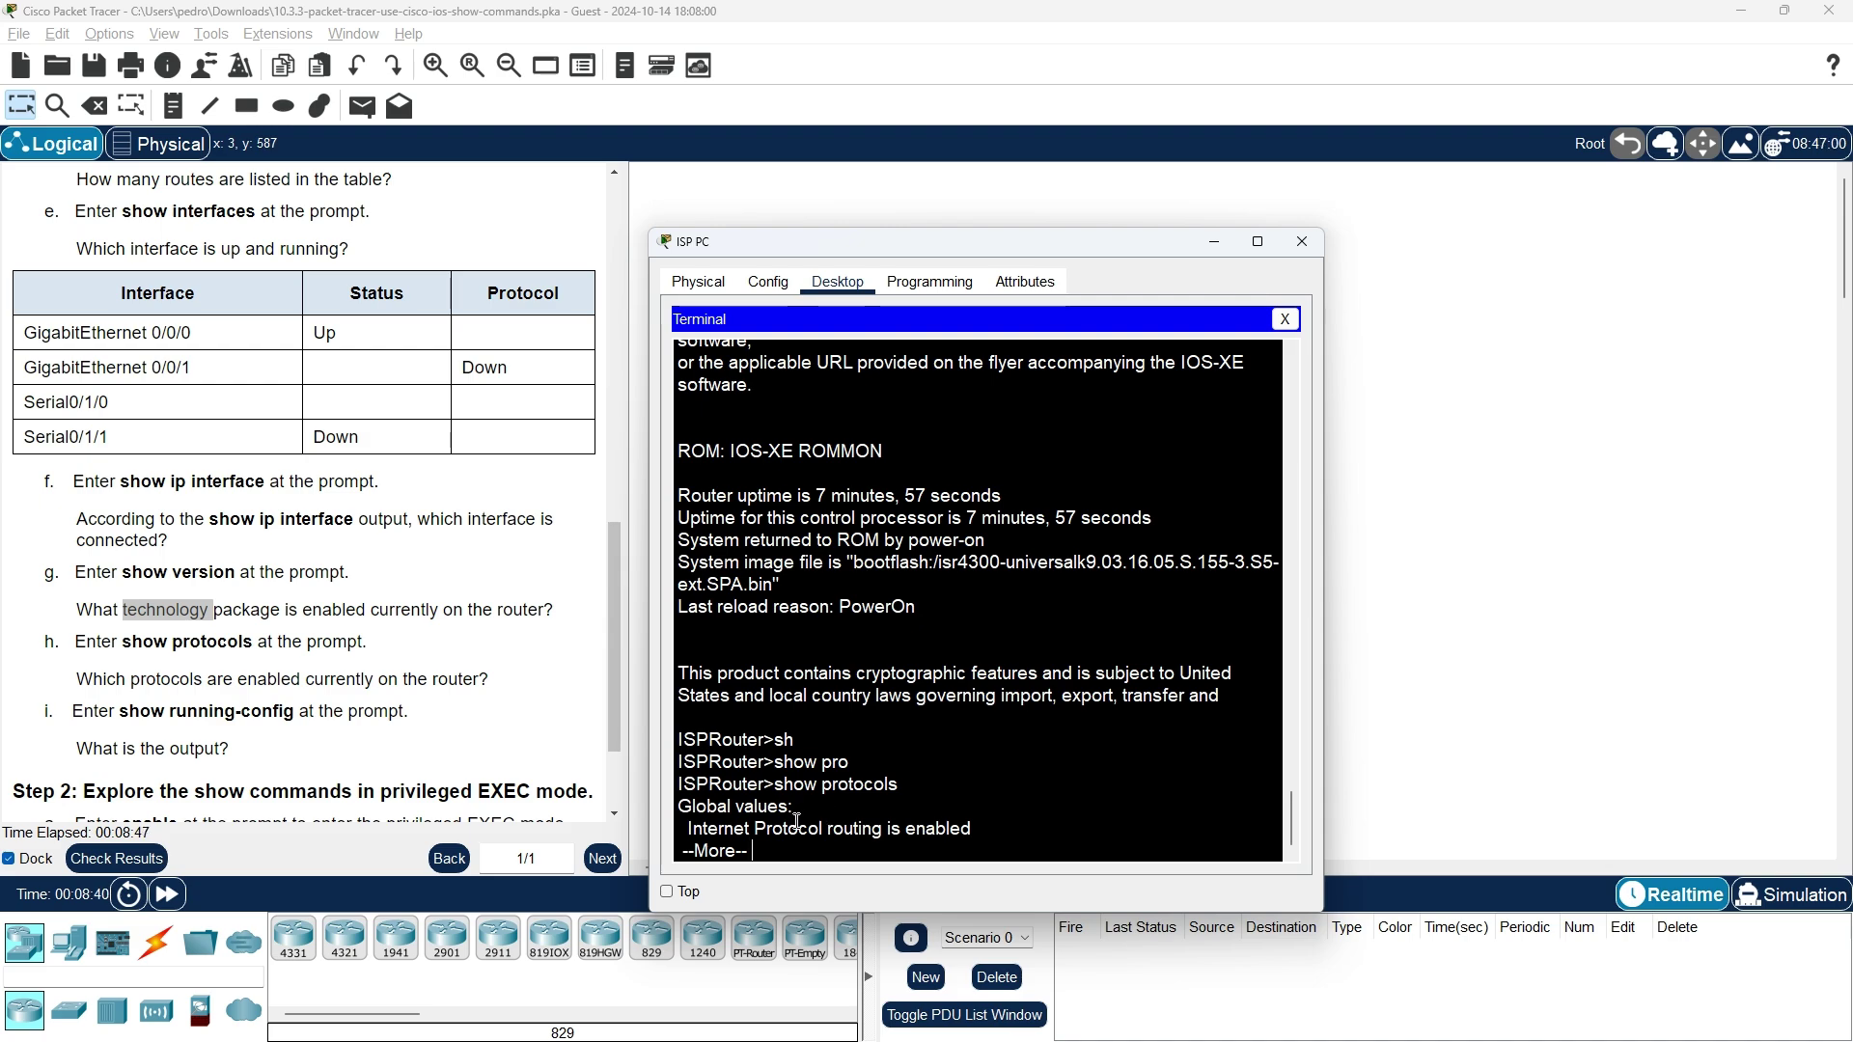
- Page through the rest of the show protocols output and highlight the prefix length of GigabitEthernet0/0/0's address
key("Return")
key("Return")
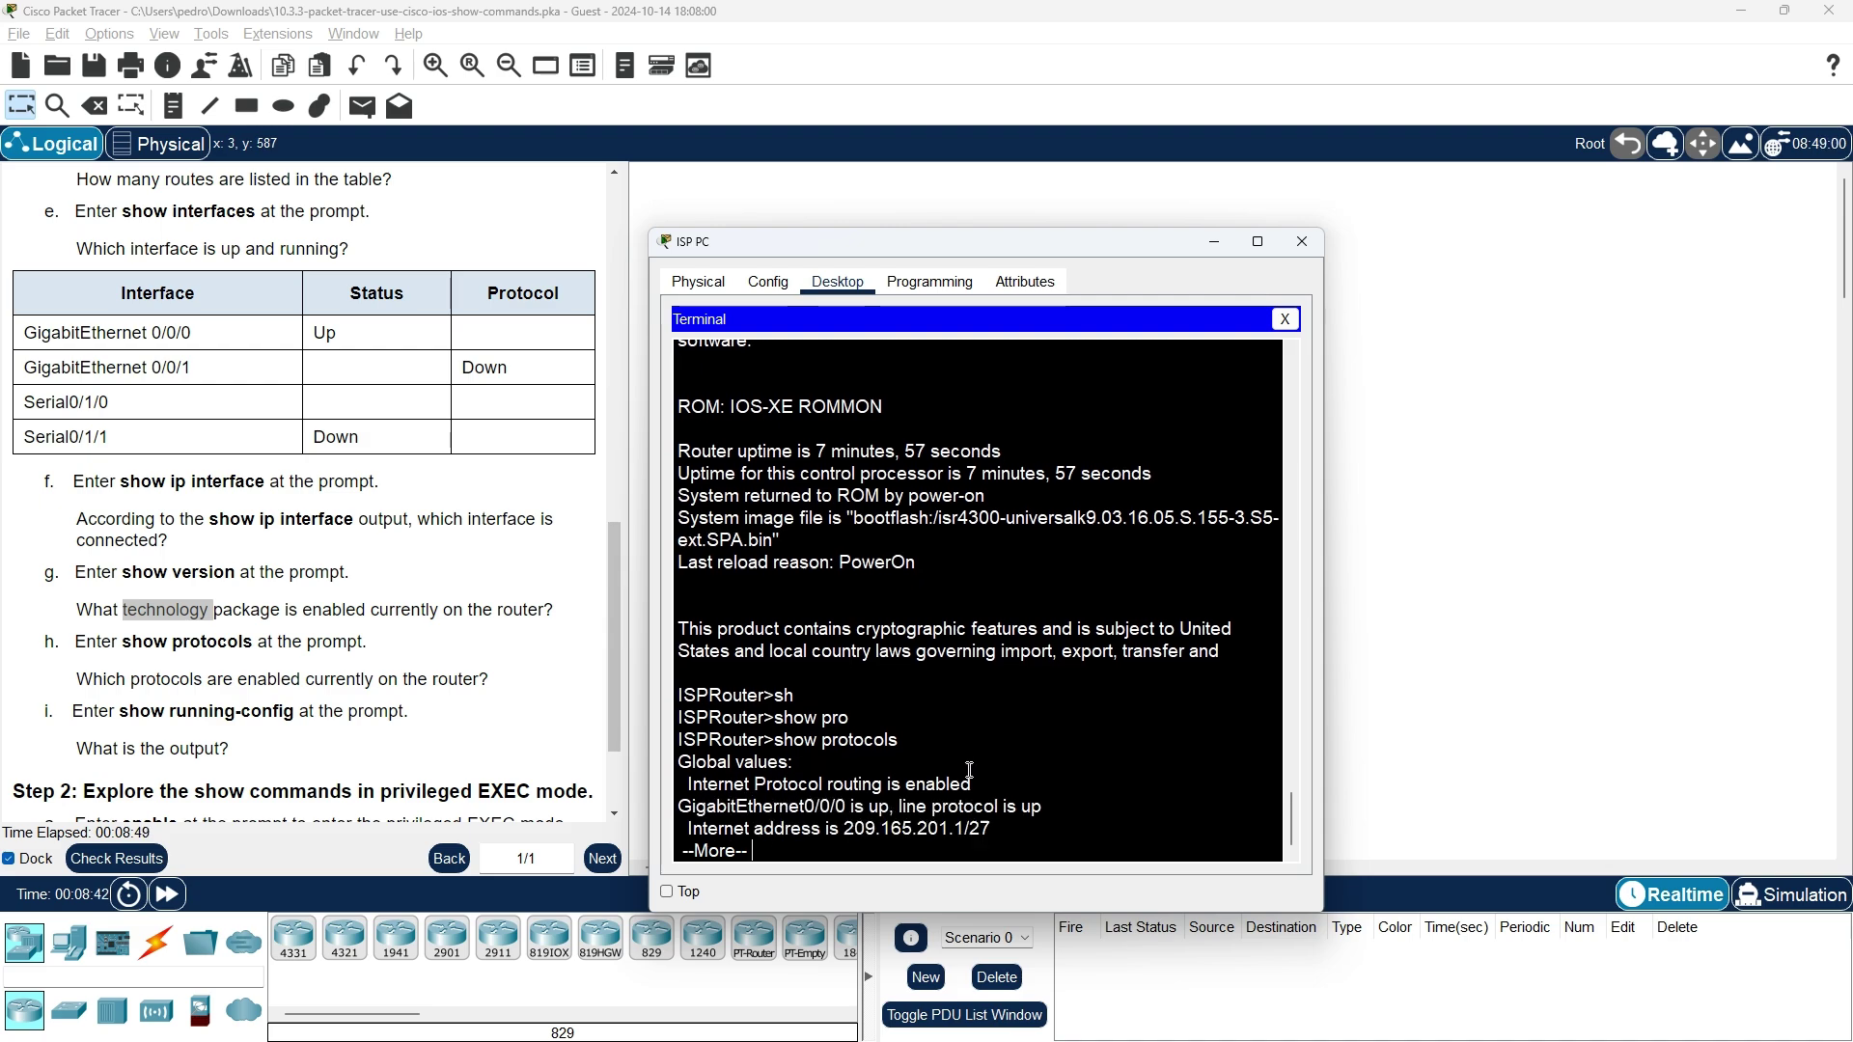
key("Return")
key("Return")
key("Return")
key("Return")
key("Return")
key("Return")
key("Return")
key("Return")
key("Return")
key("Return")
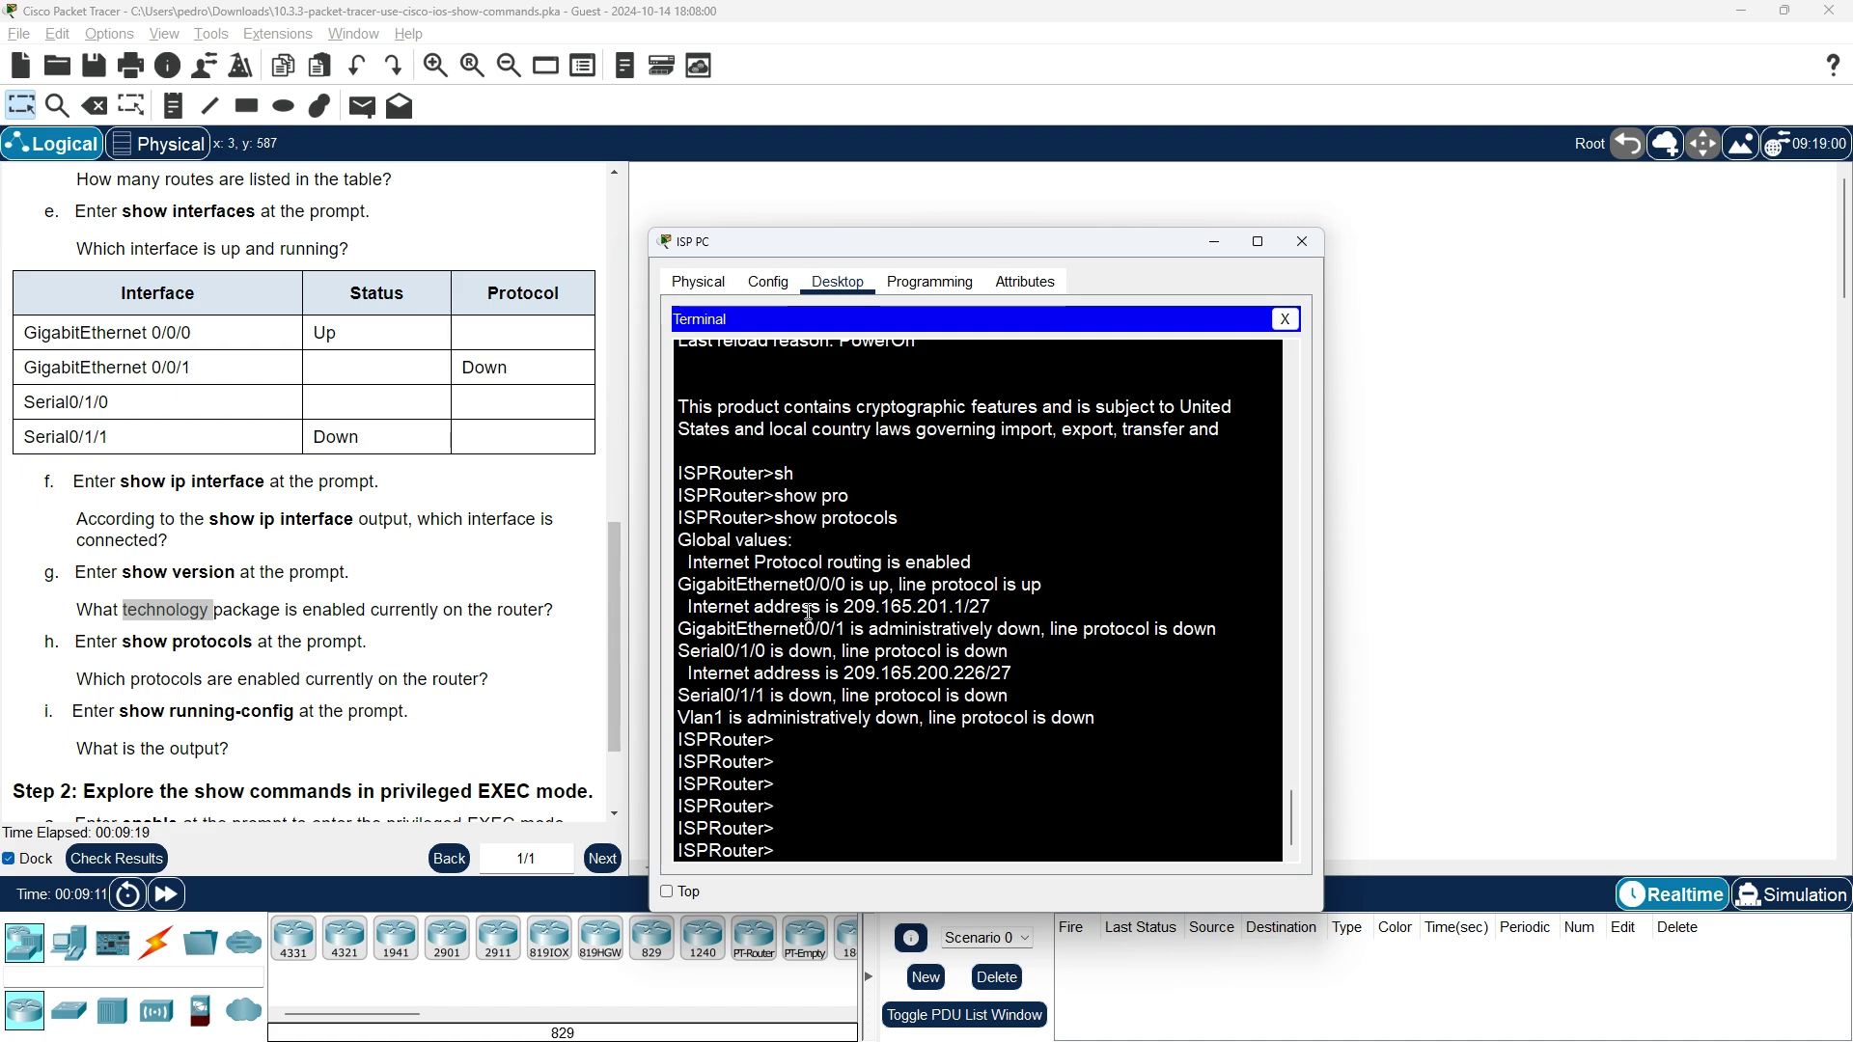
left_click_drag(843, 606, 991, 606)
left_click(1001, 605)
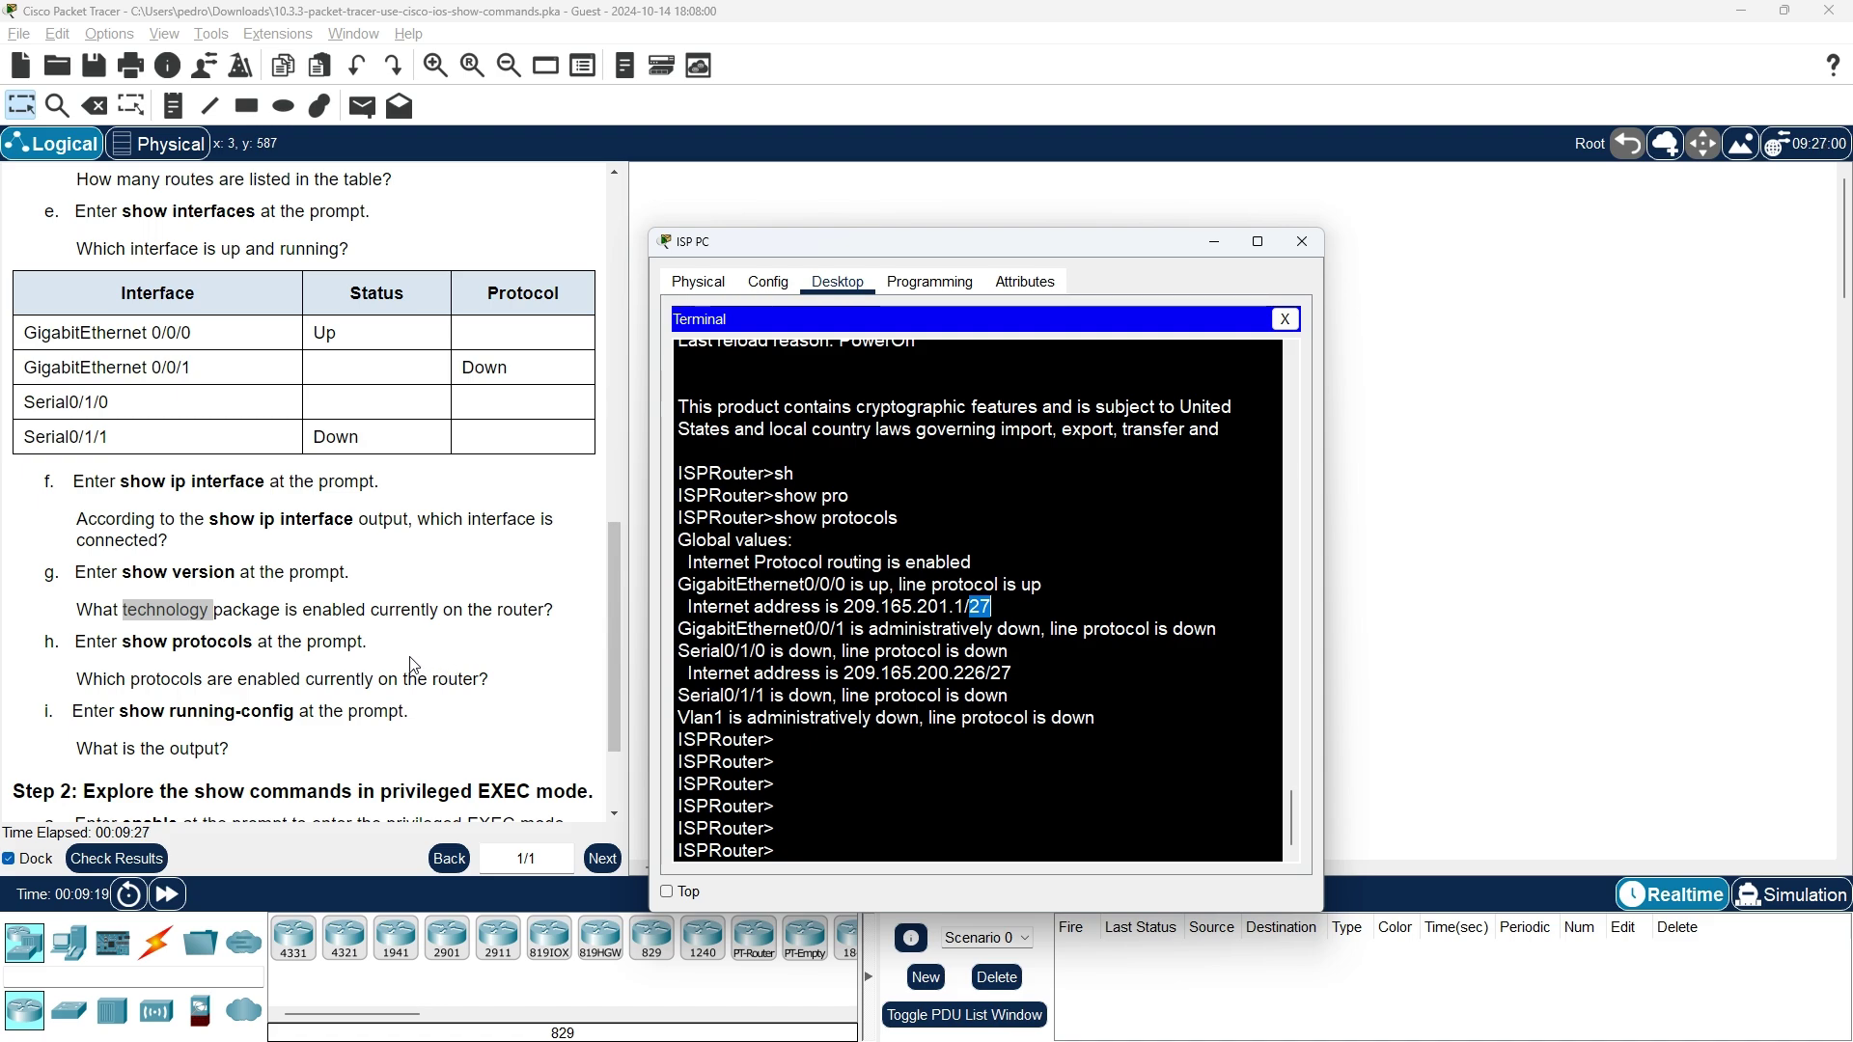
- Copy the show running-config command from the instructions and run it at ISPRouter's User EXEC prompt
scroll(357, 663, "down", 2)
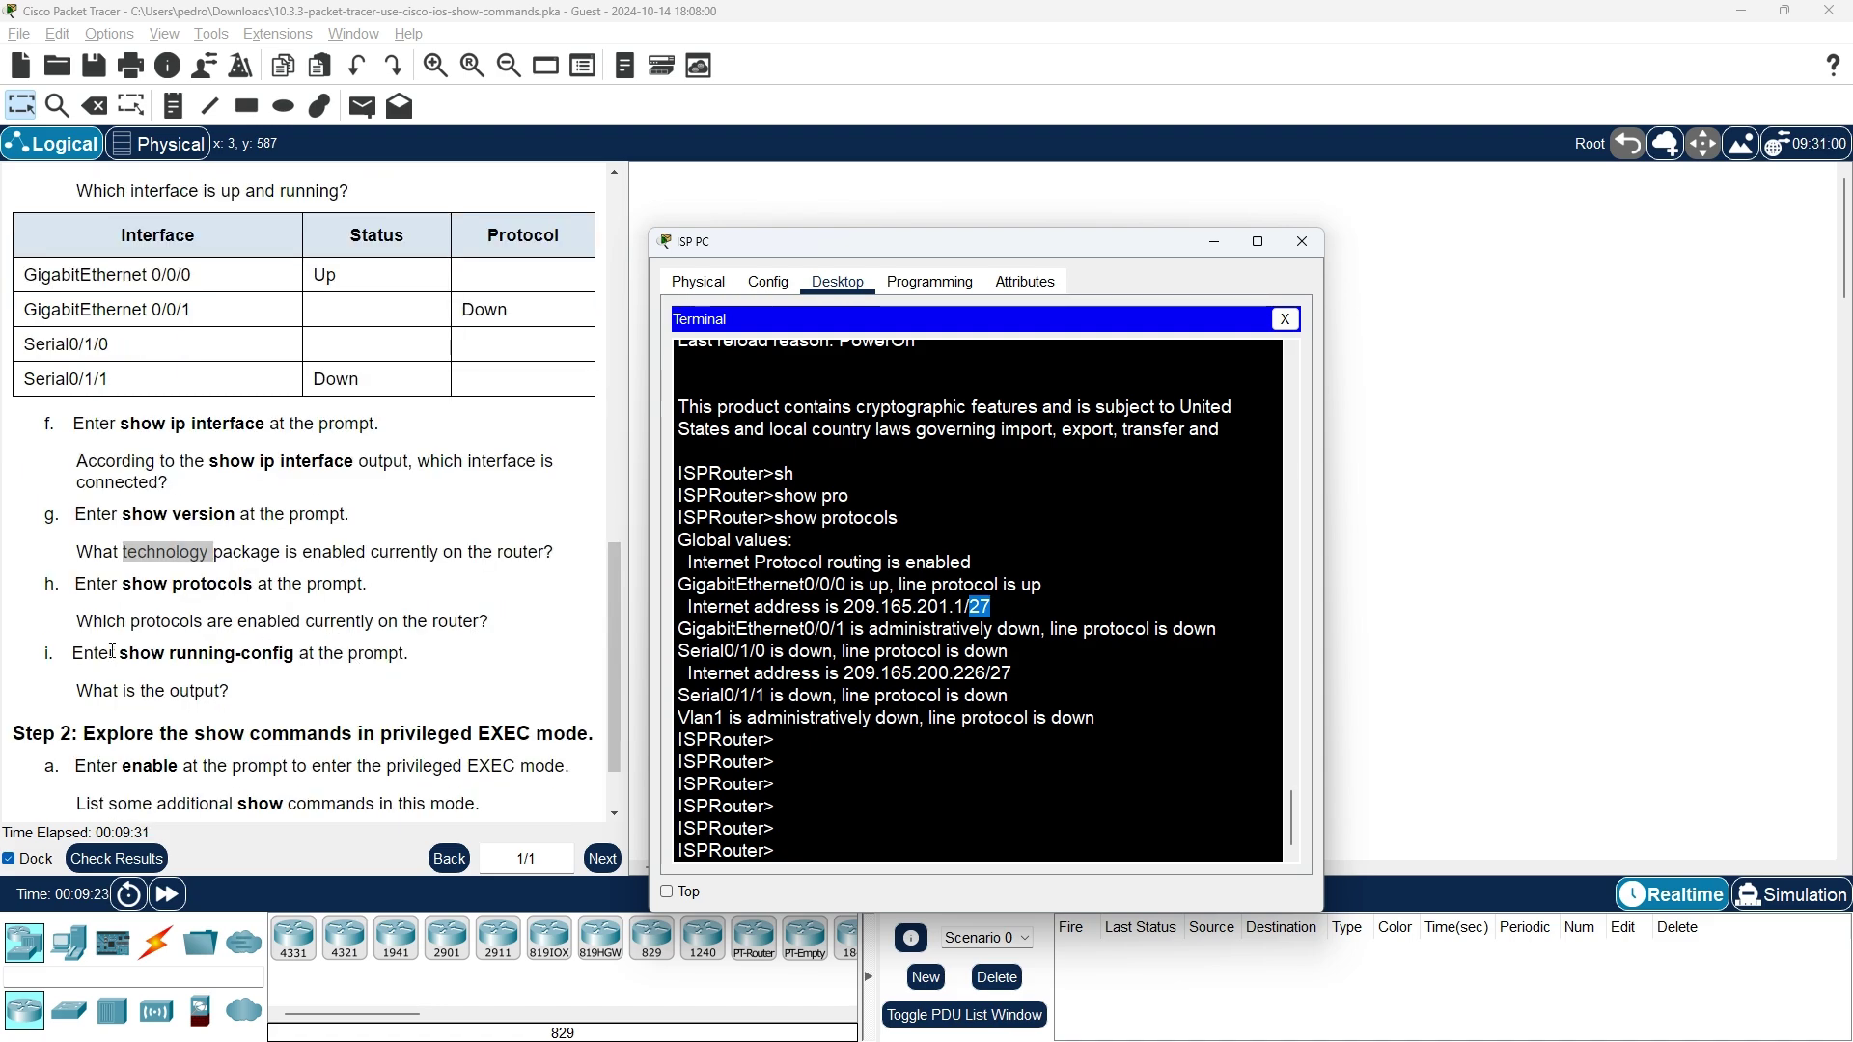
left_click_drag(114, 653, 294, 654)
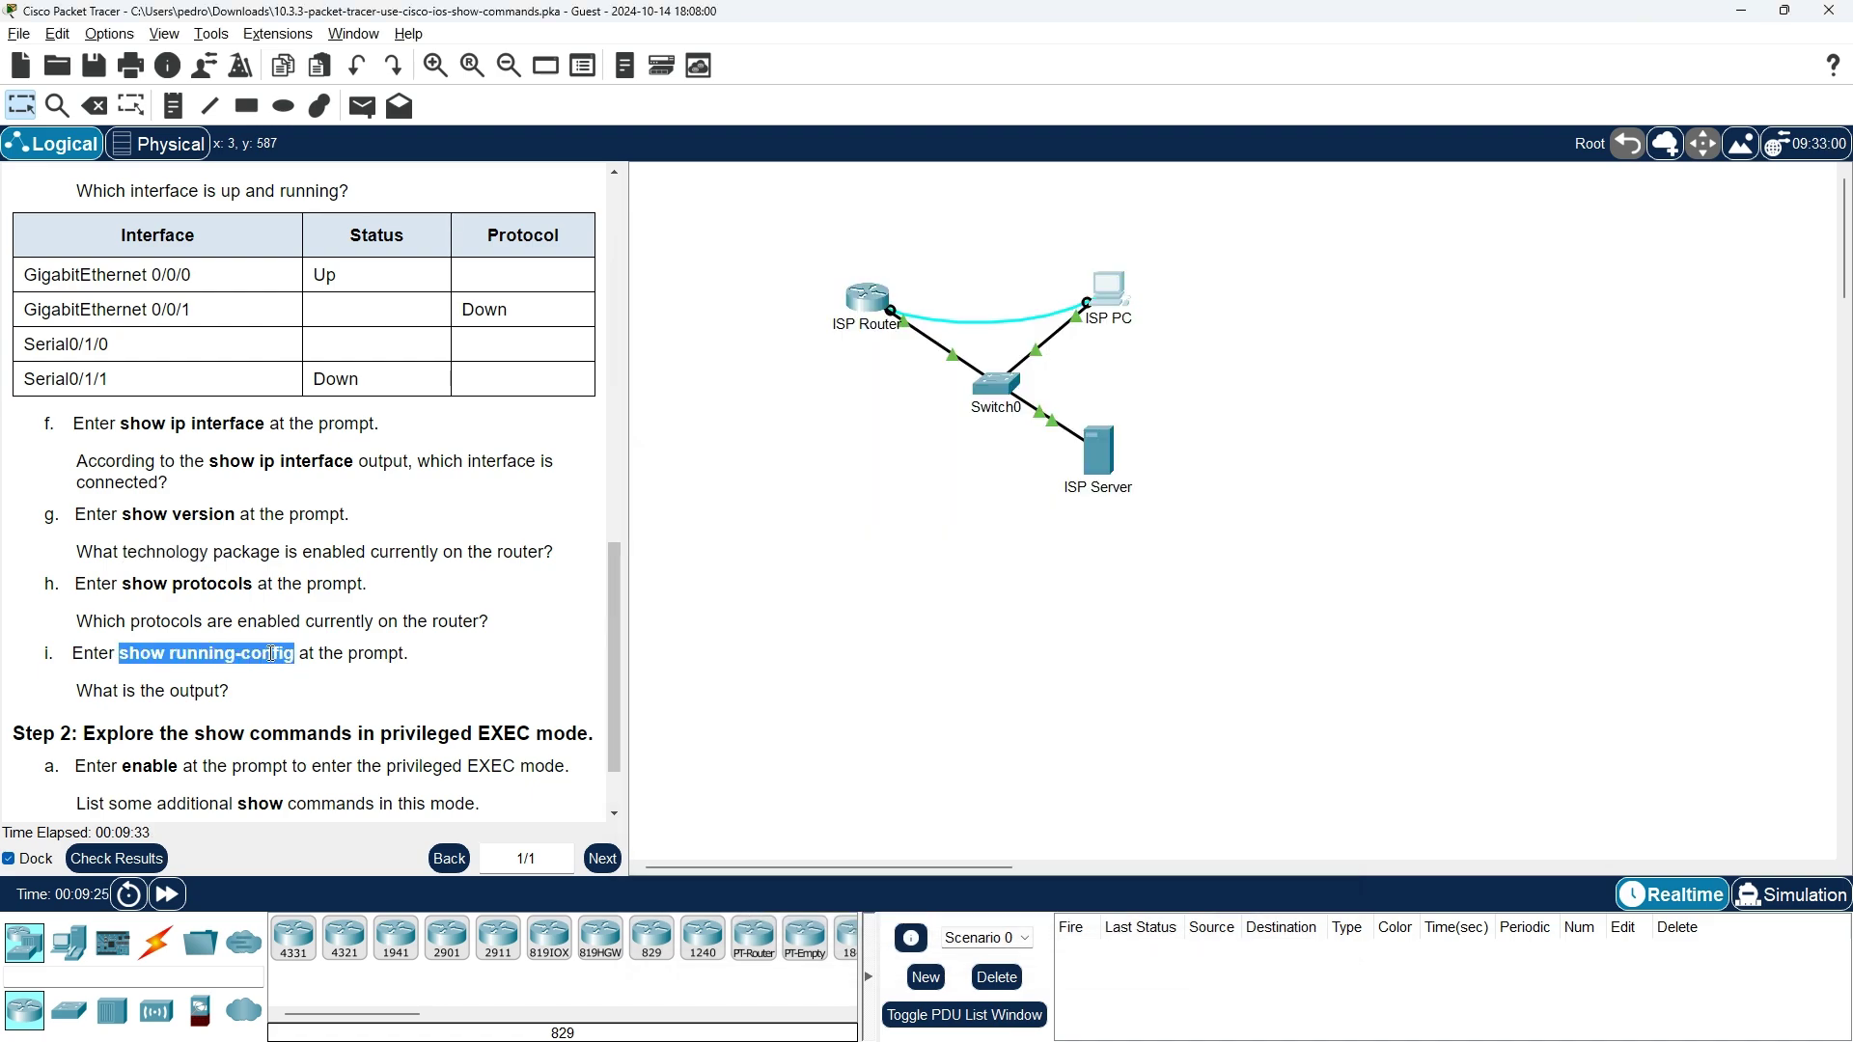
right_click(271, 653)
left_click(309, 664)
key("alt+Tab")
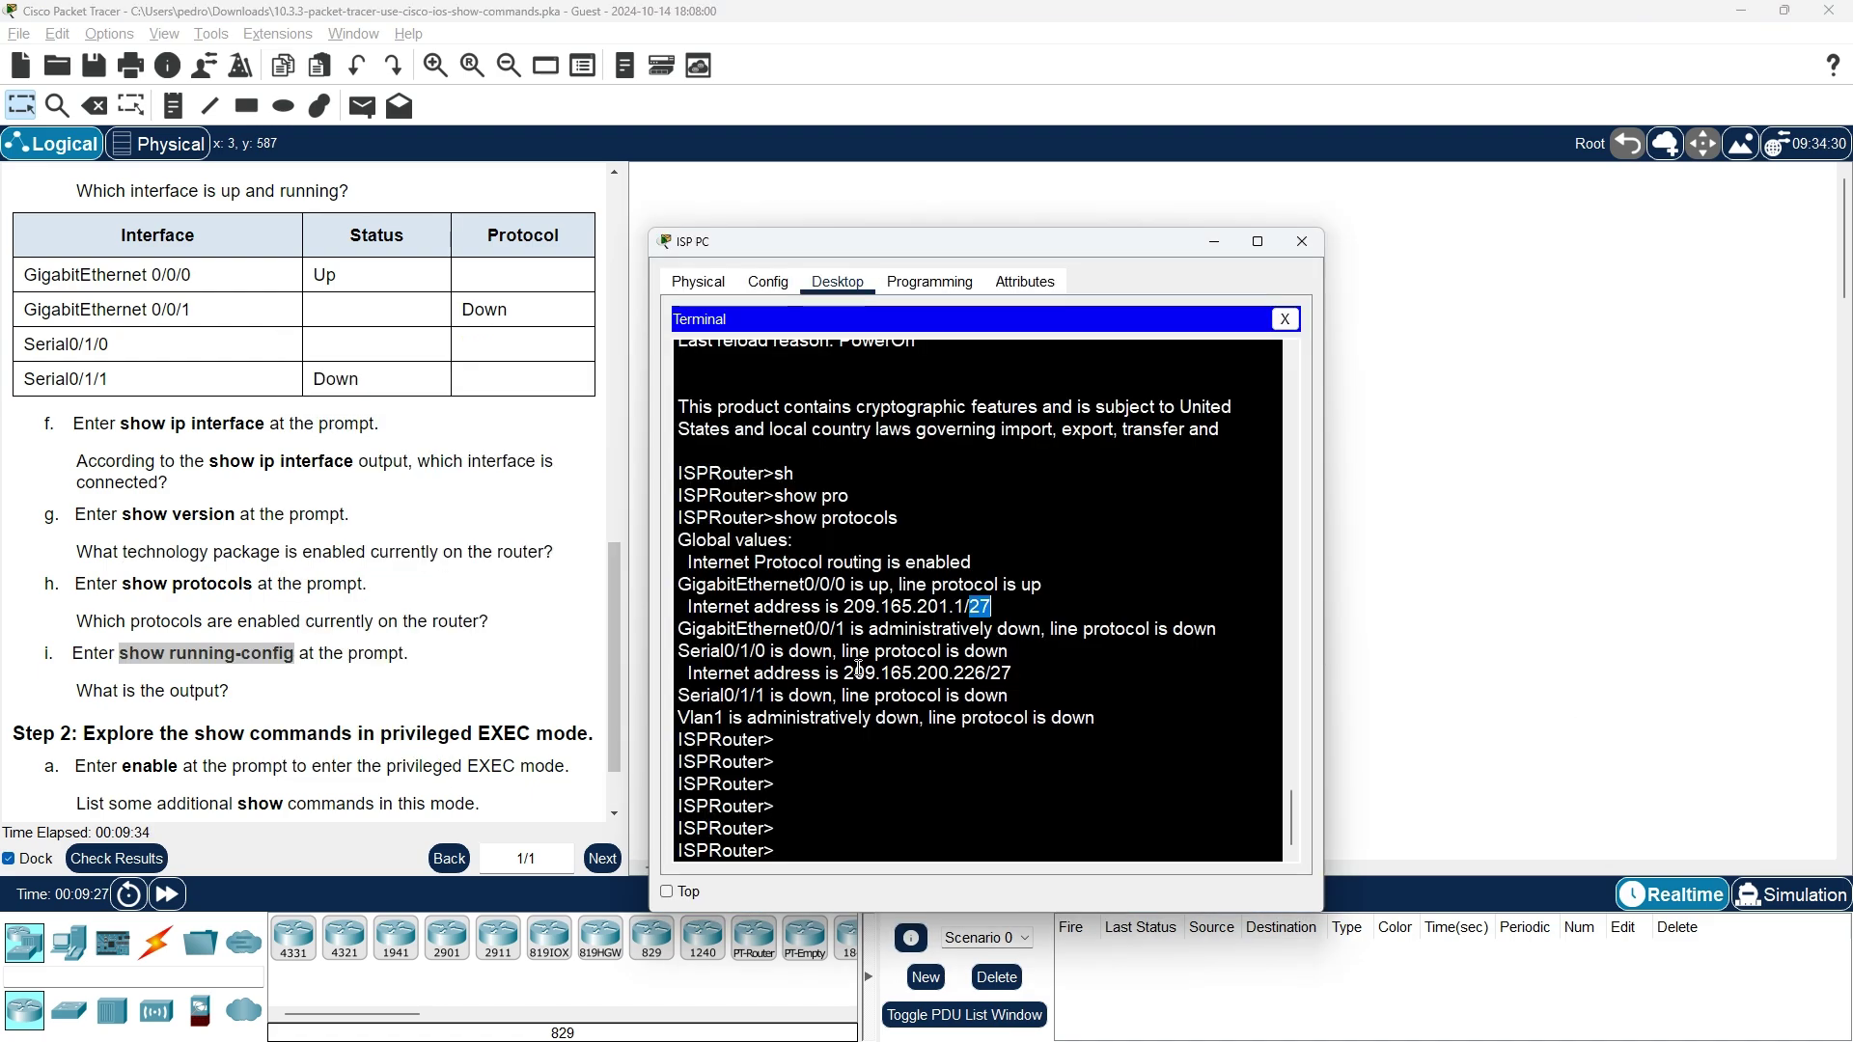
right_click(852, 835)
left_click(898, 868)
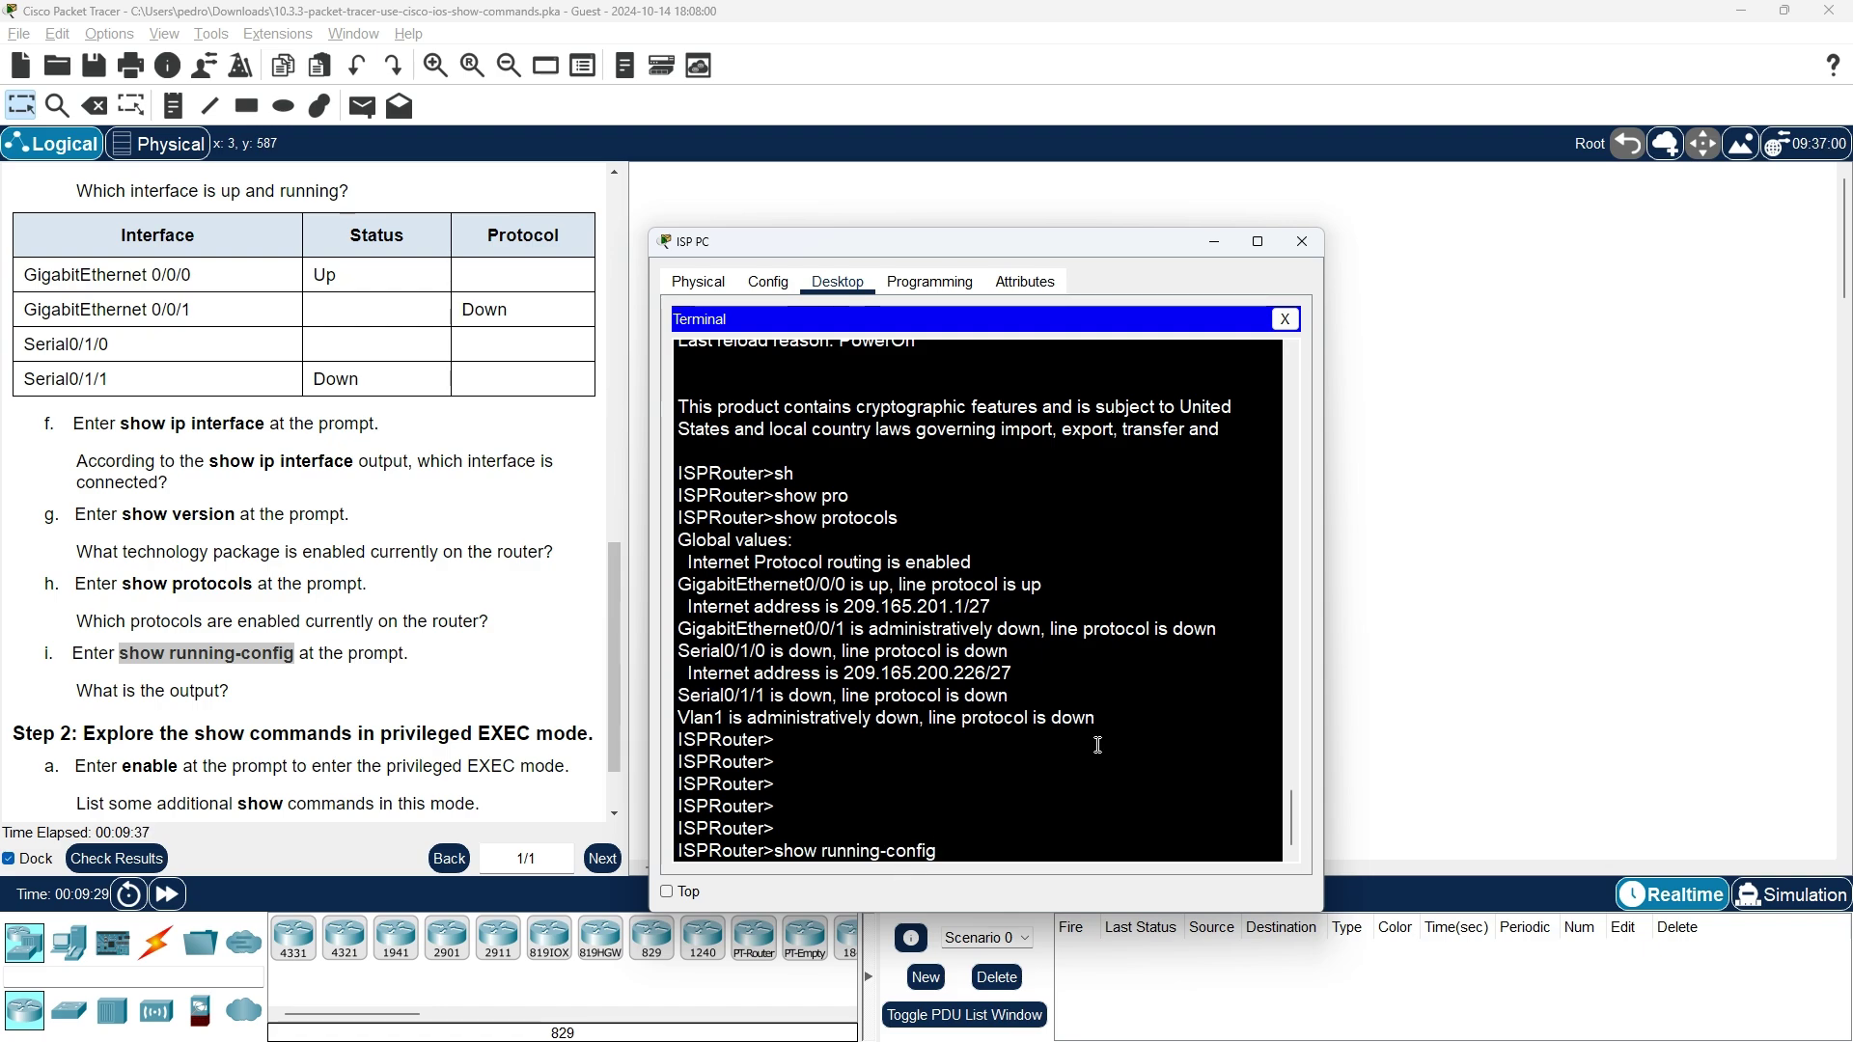
key("Return")
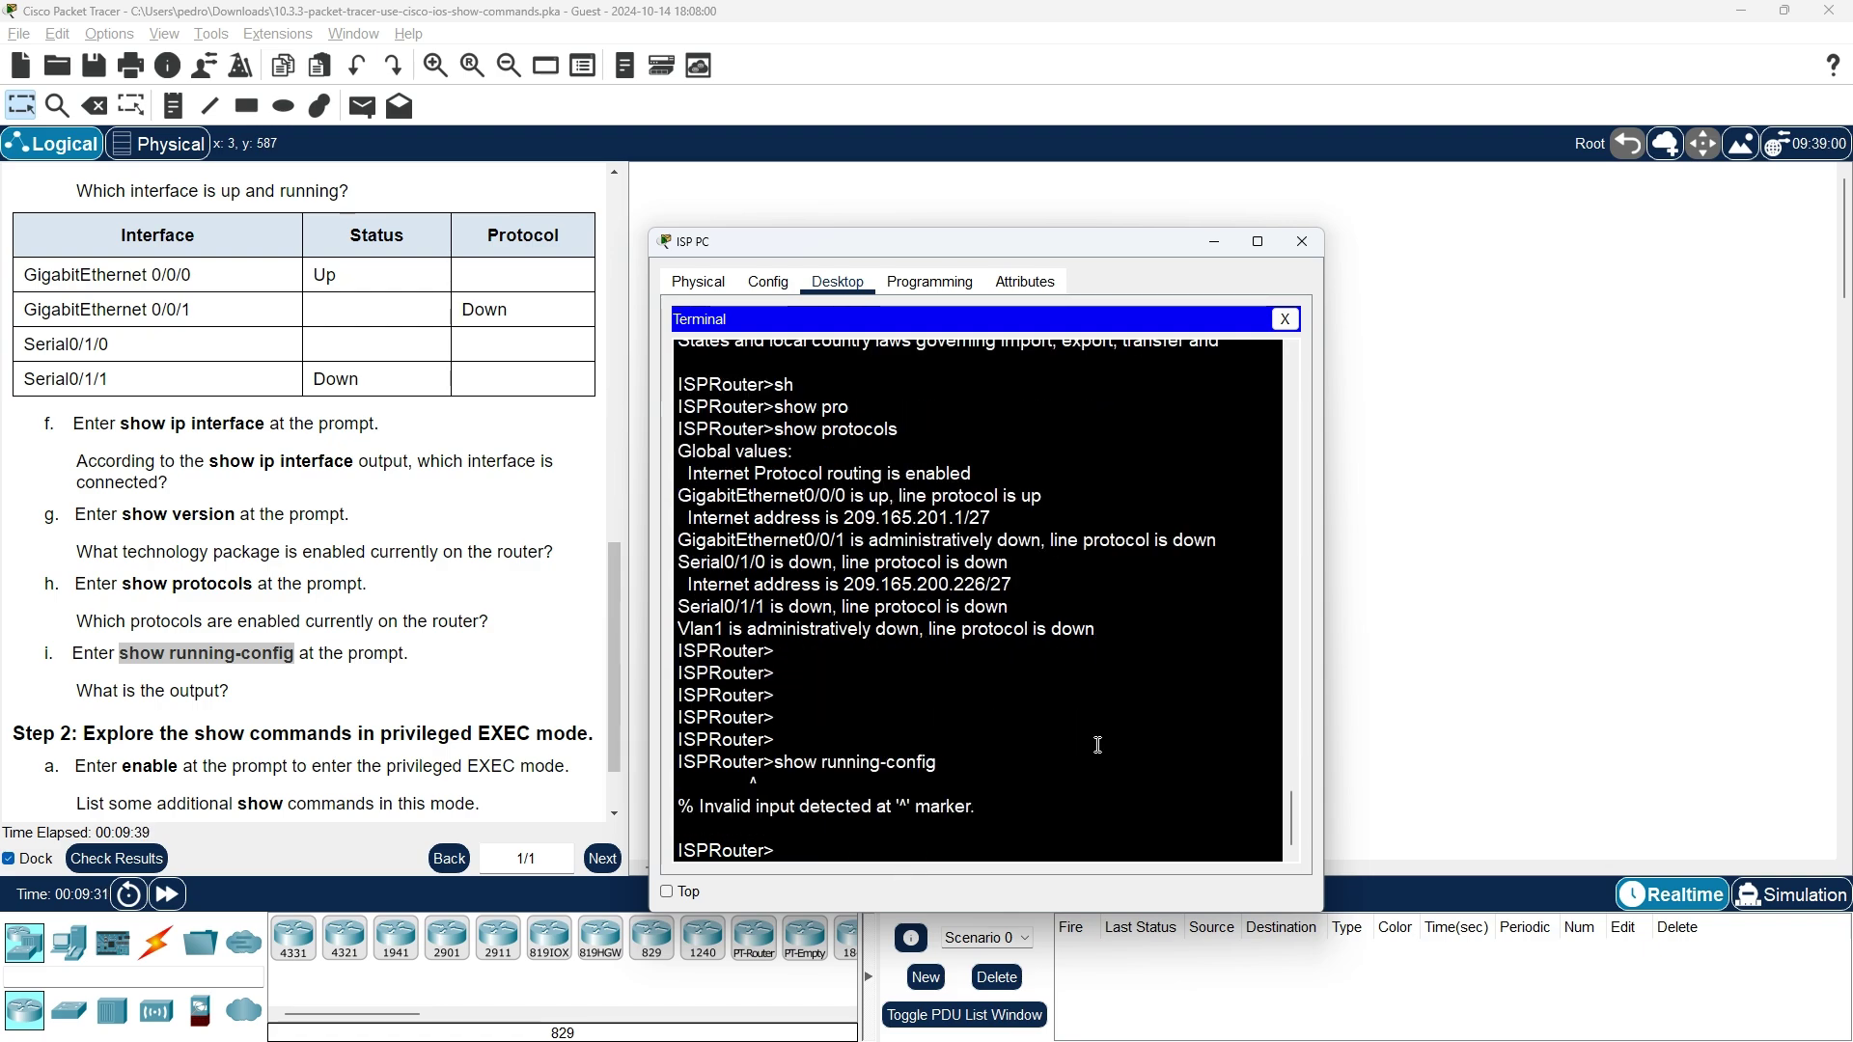
- Rerun show running-config at ISPRouter's User EXEC prompt
key("Up")
key("Return")
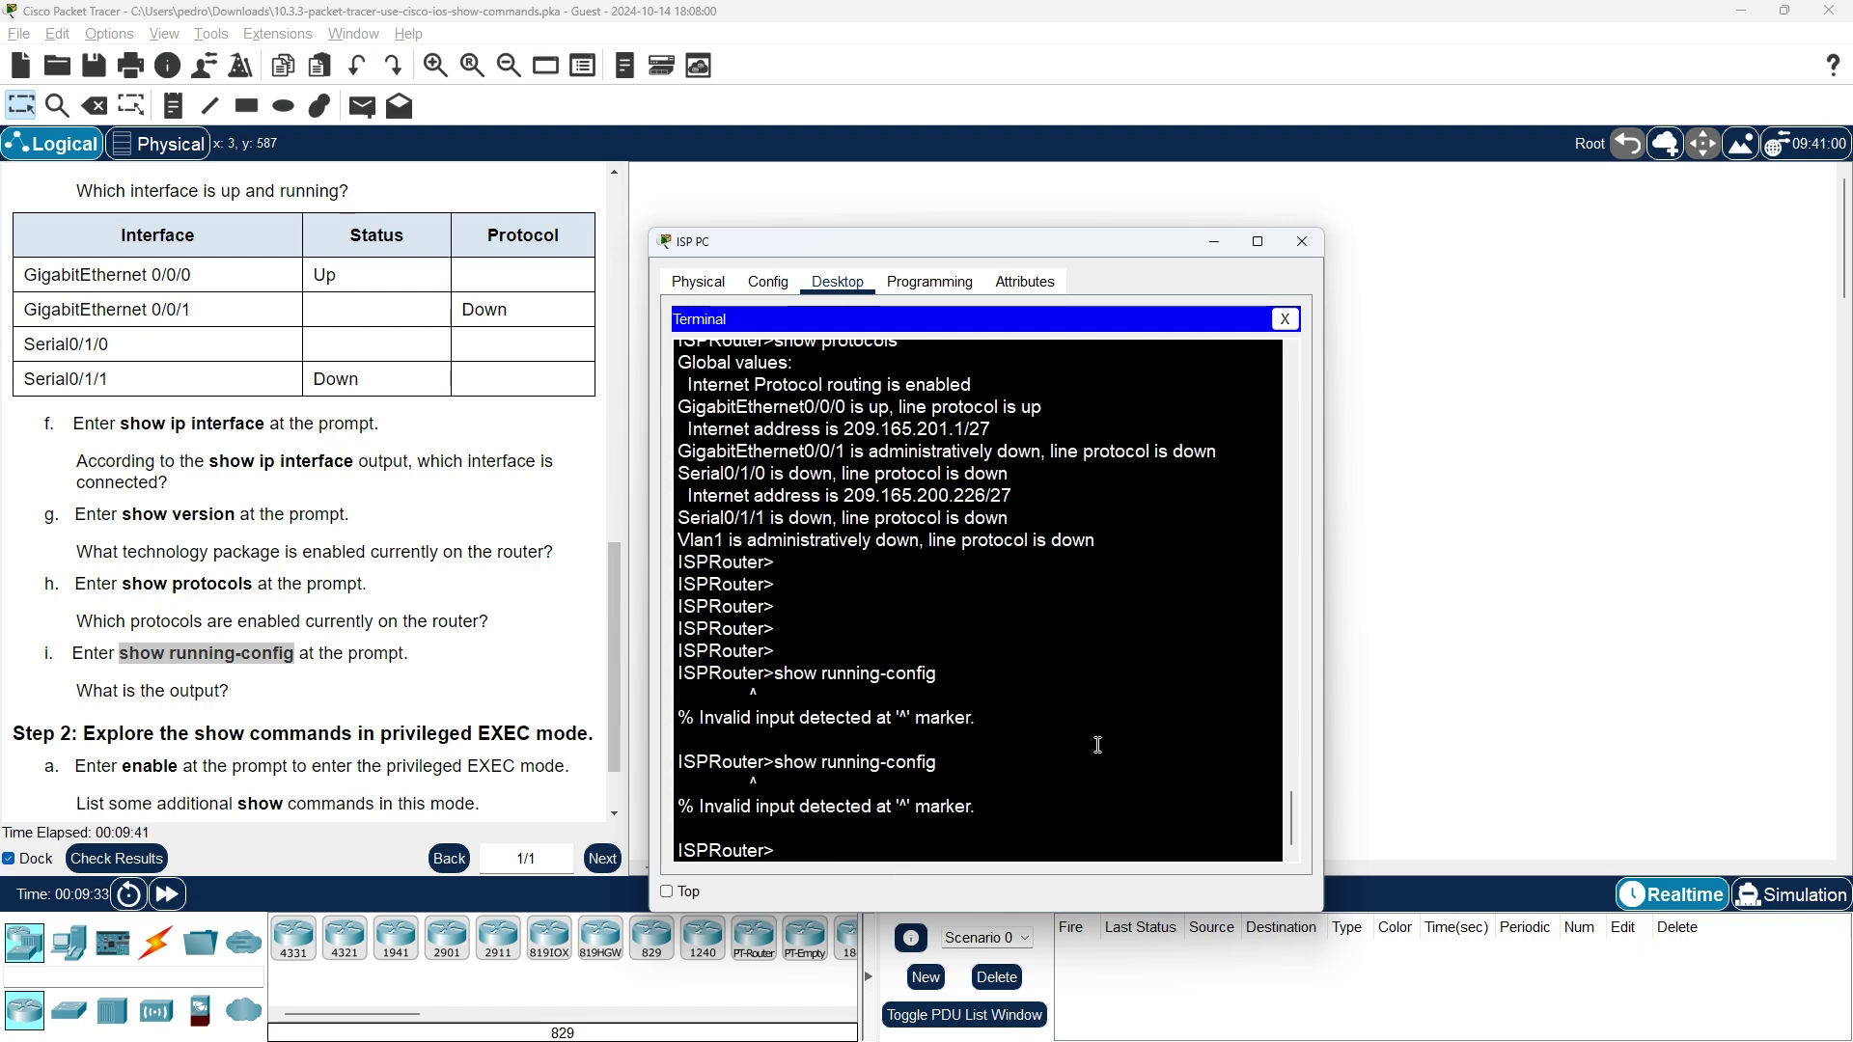
key("Return")
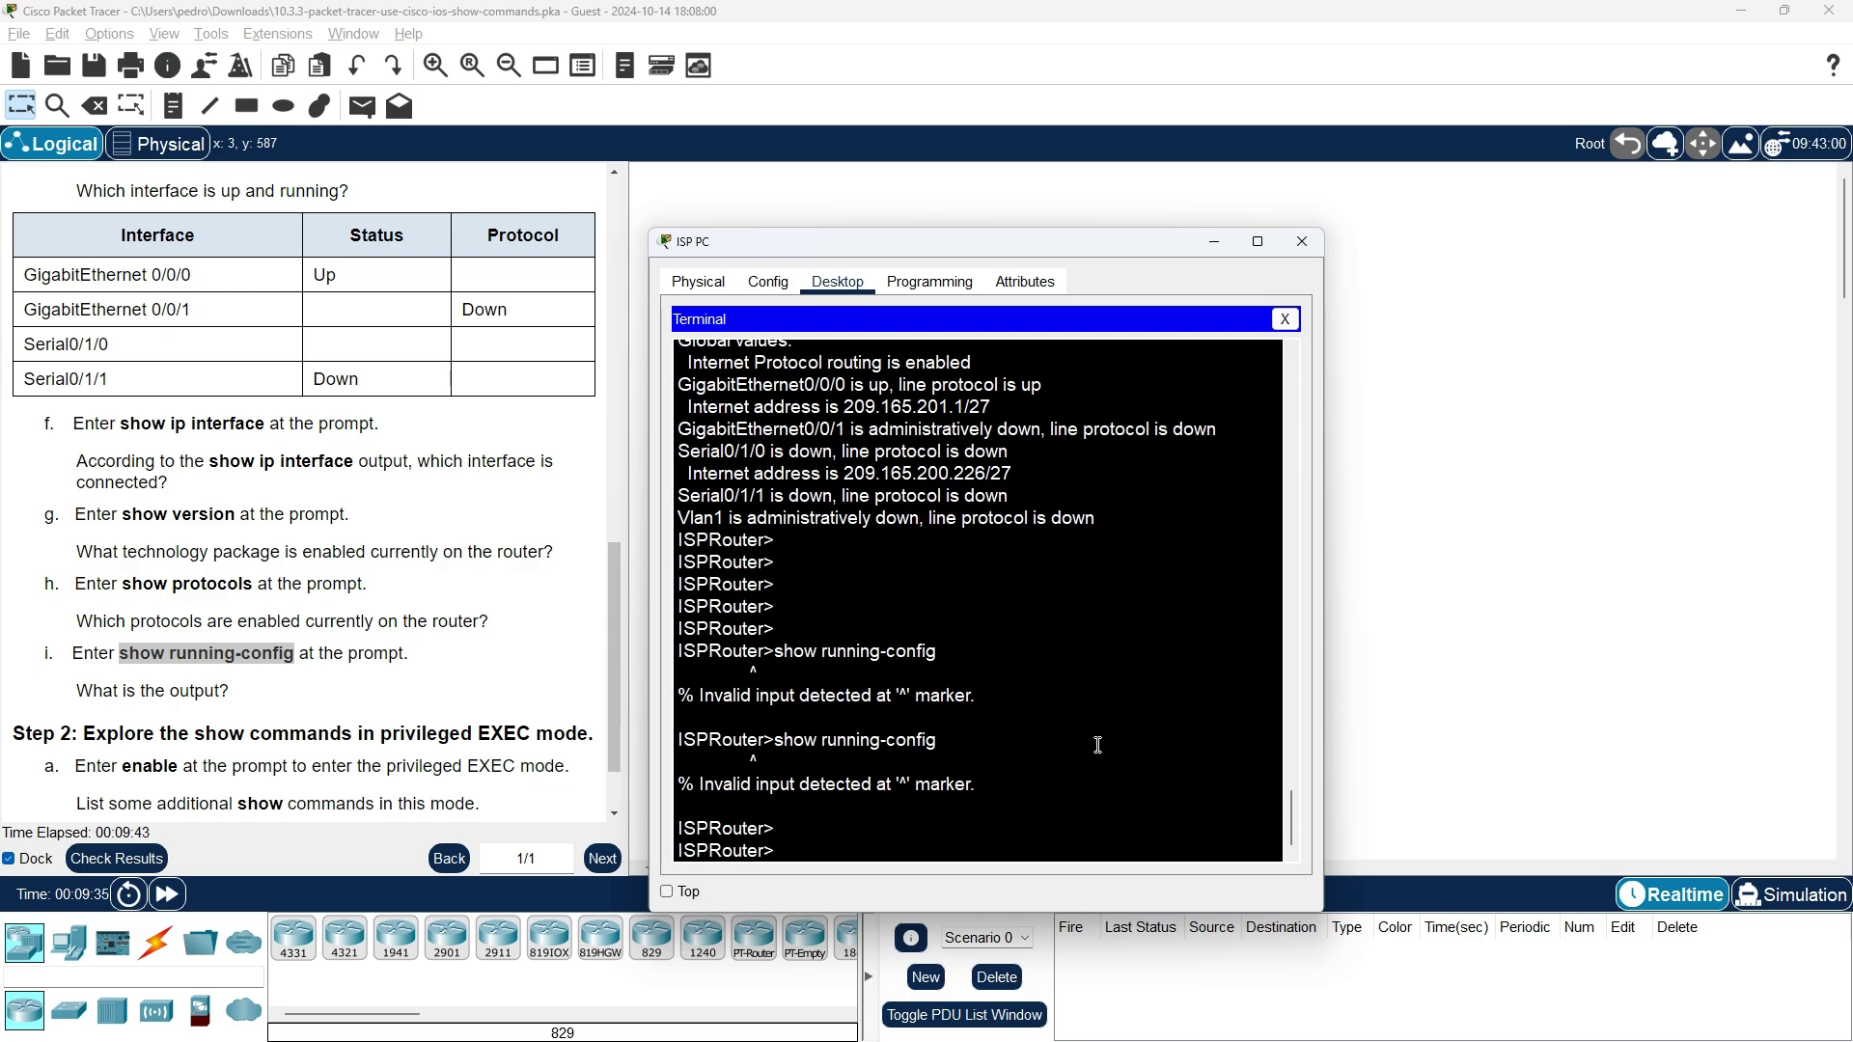
type("sh")
key("Tab")
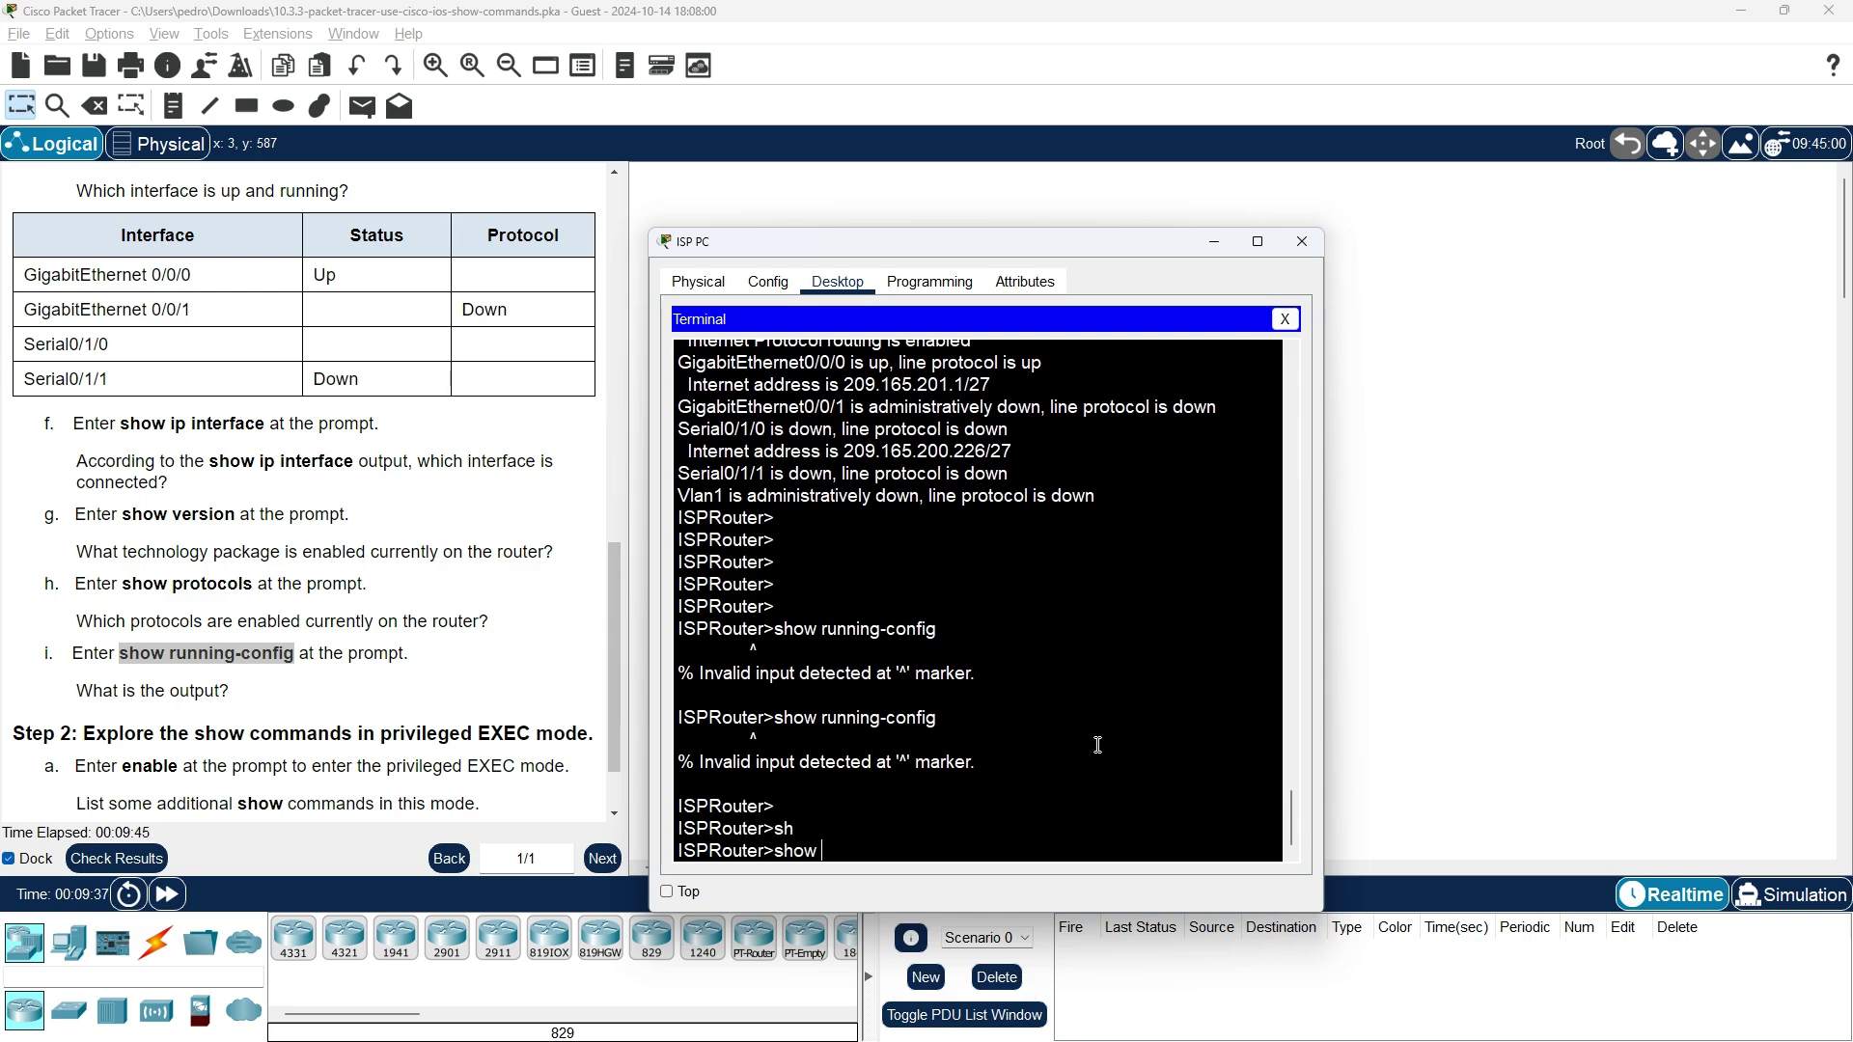
type("run")
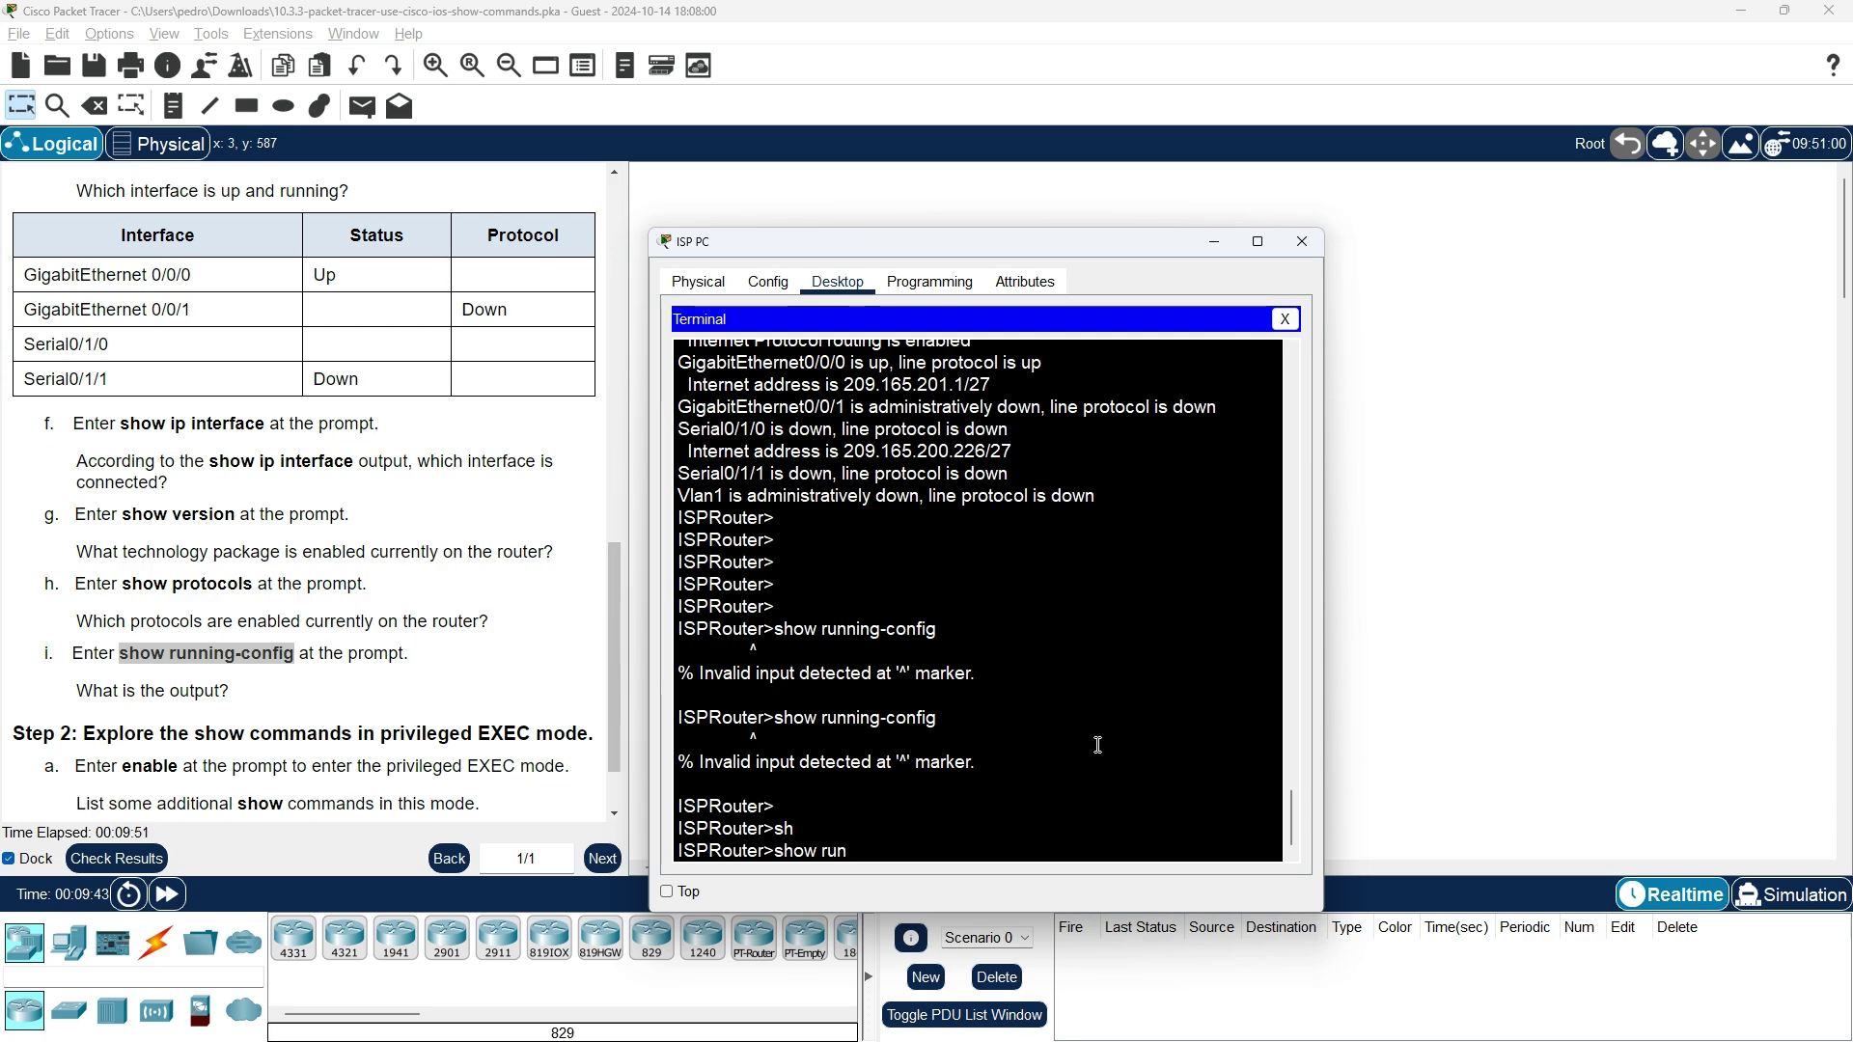
key("BackSpace")
key("BackSpace")
key("BackSpace")
key("BackSpace")
key("BackSpace")
key("BackSpace")
key("BackSpace")
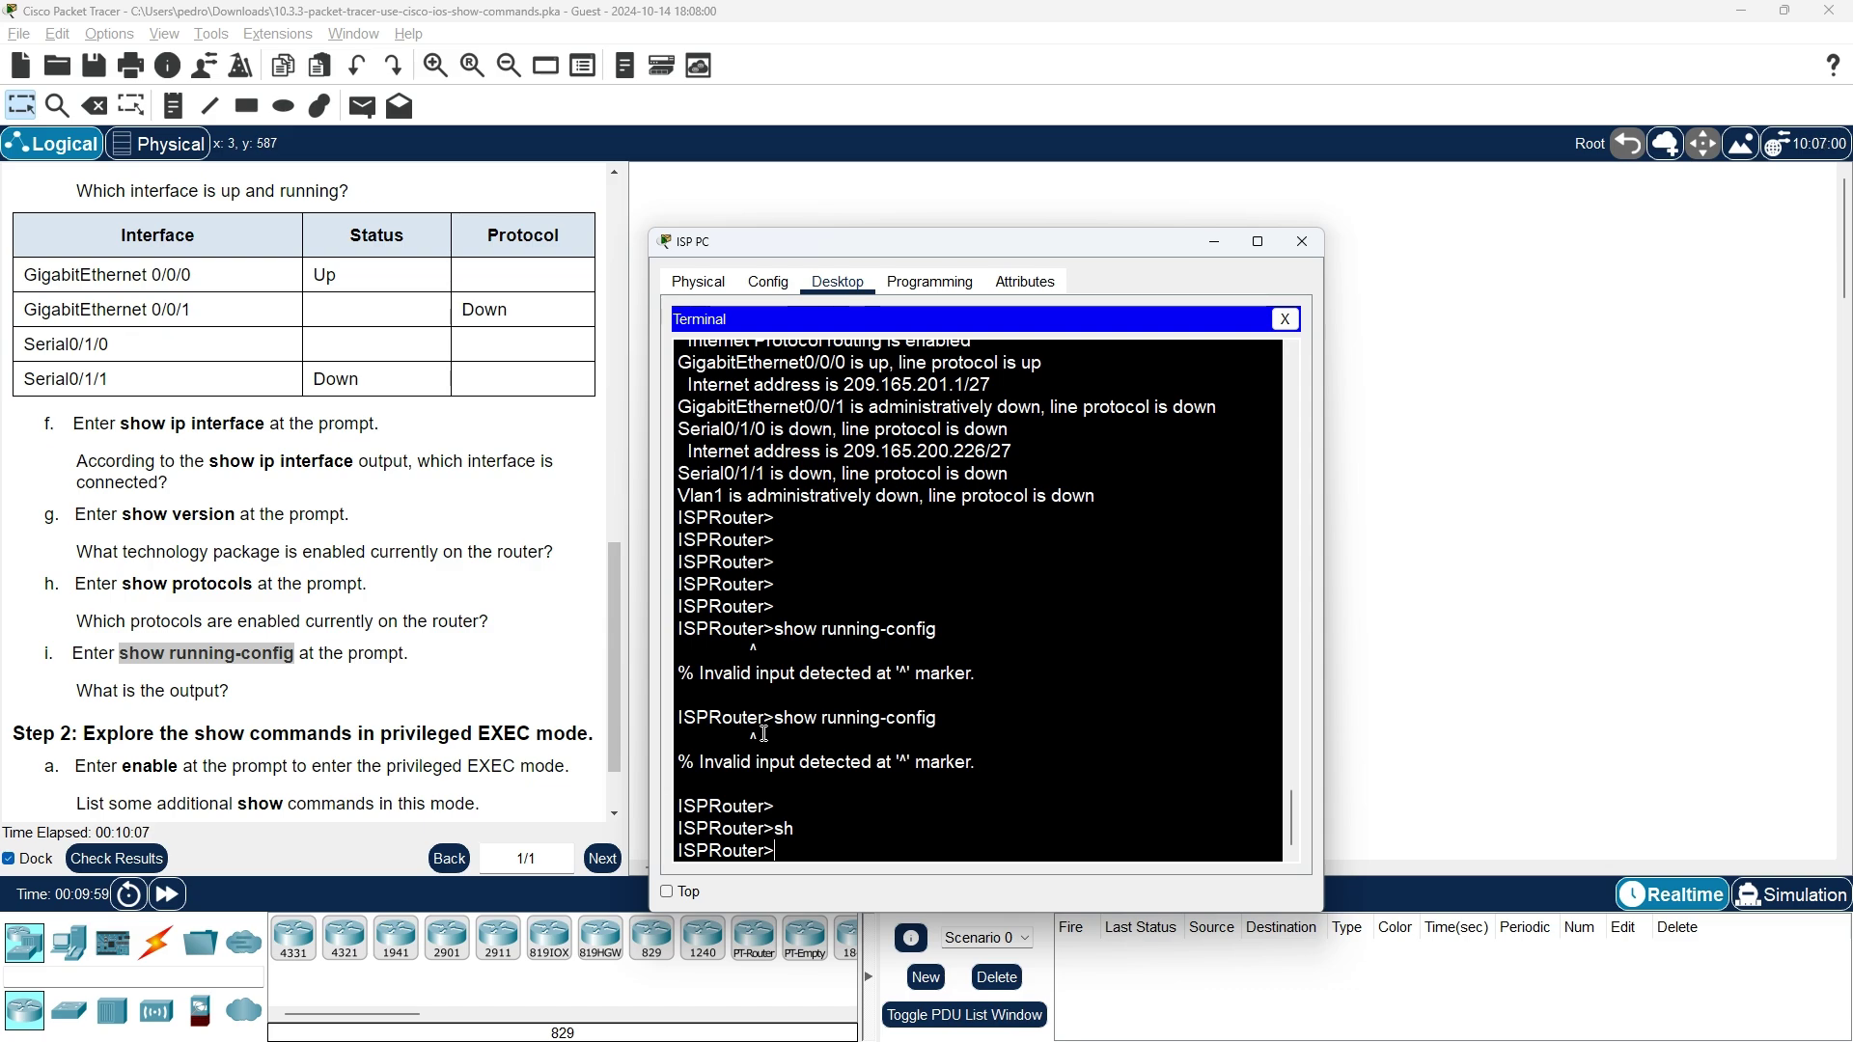
- Enter privileged EXEC mode on ISPRouter with enable and run show running-config
type("enable")
key("Return")
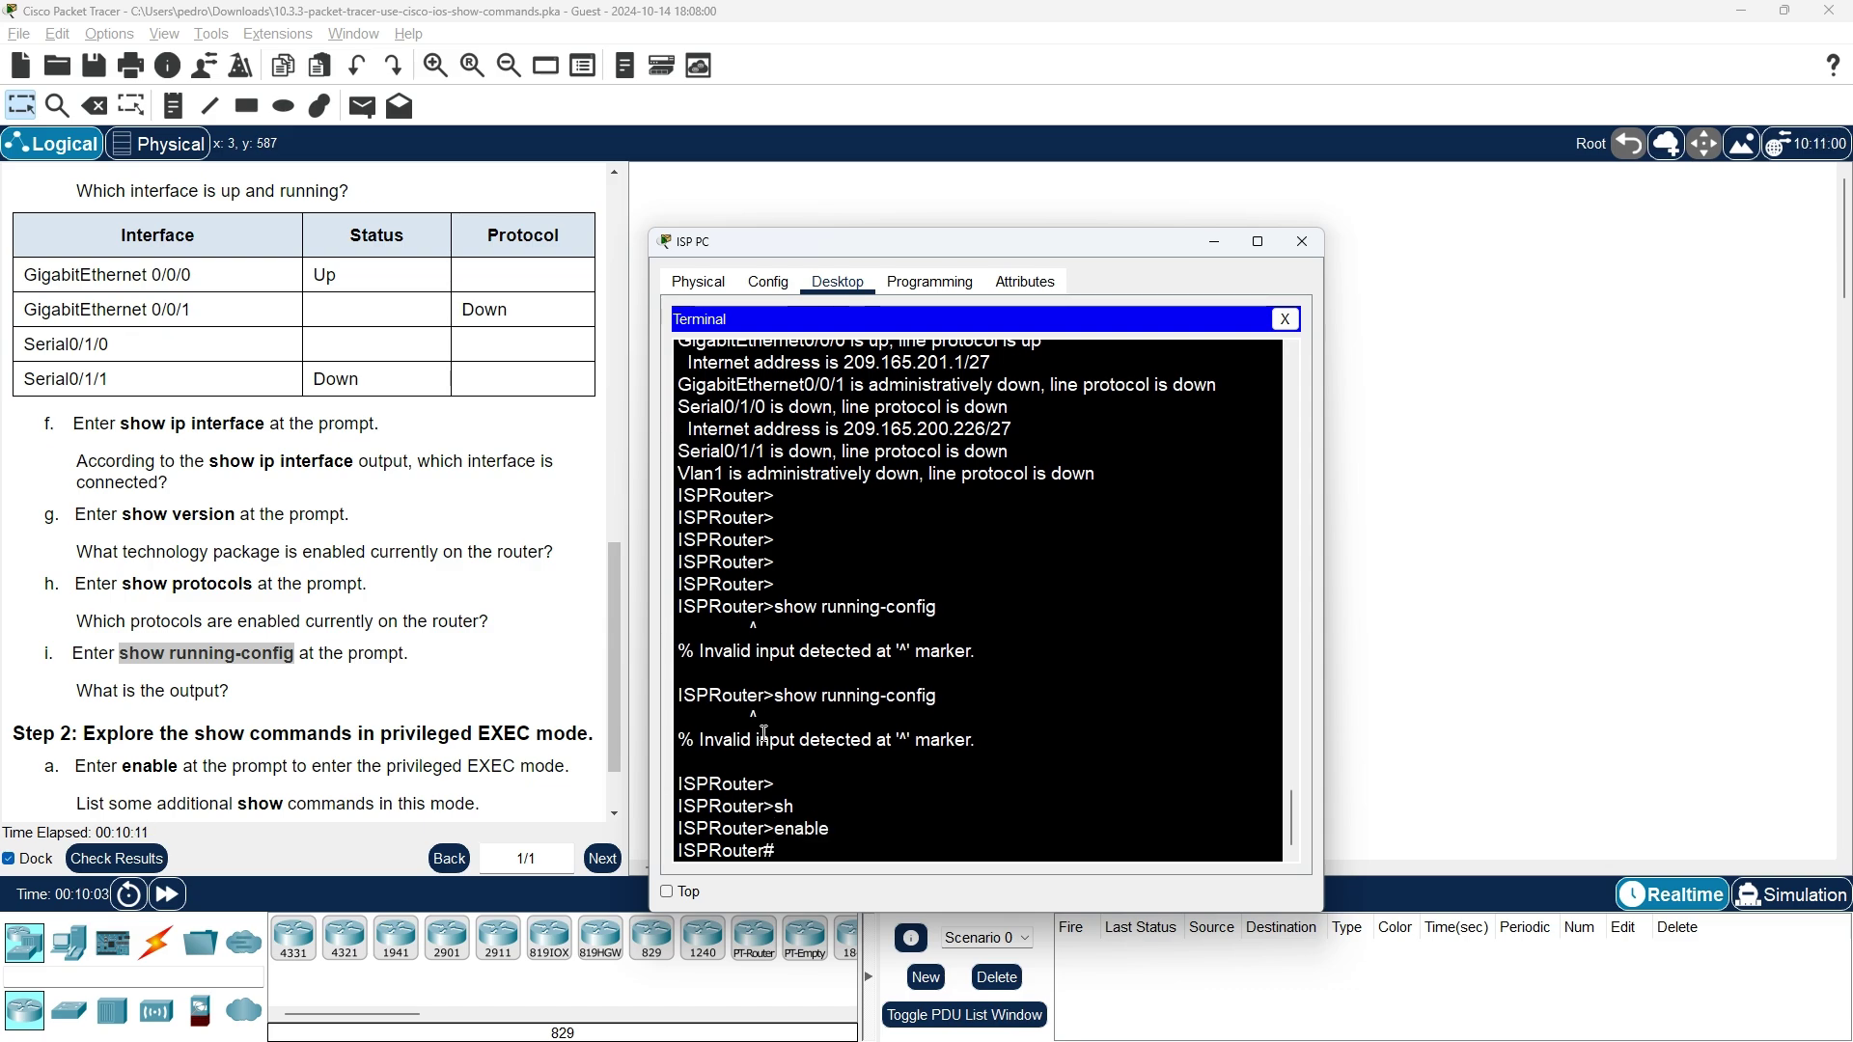
type("show running-config")
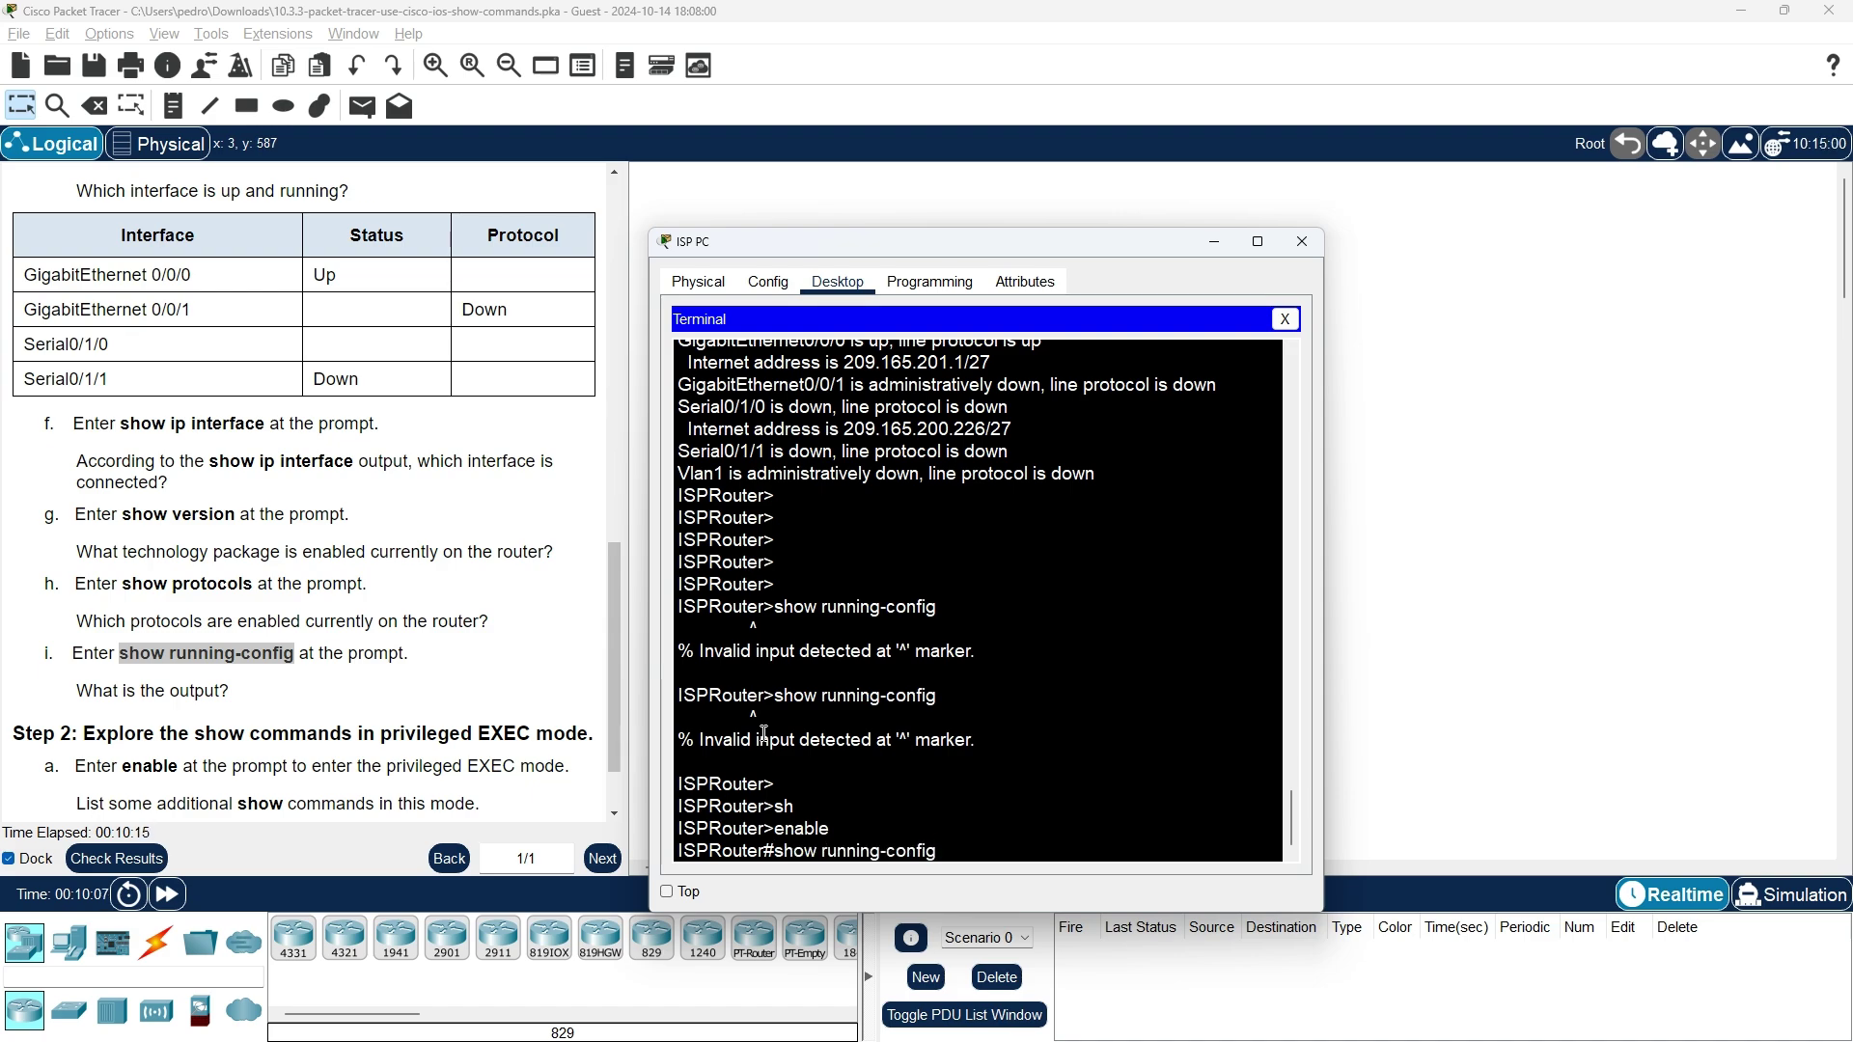
key("Return")
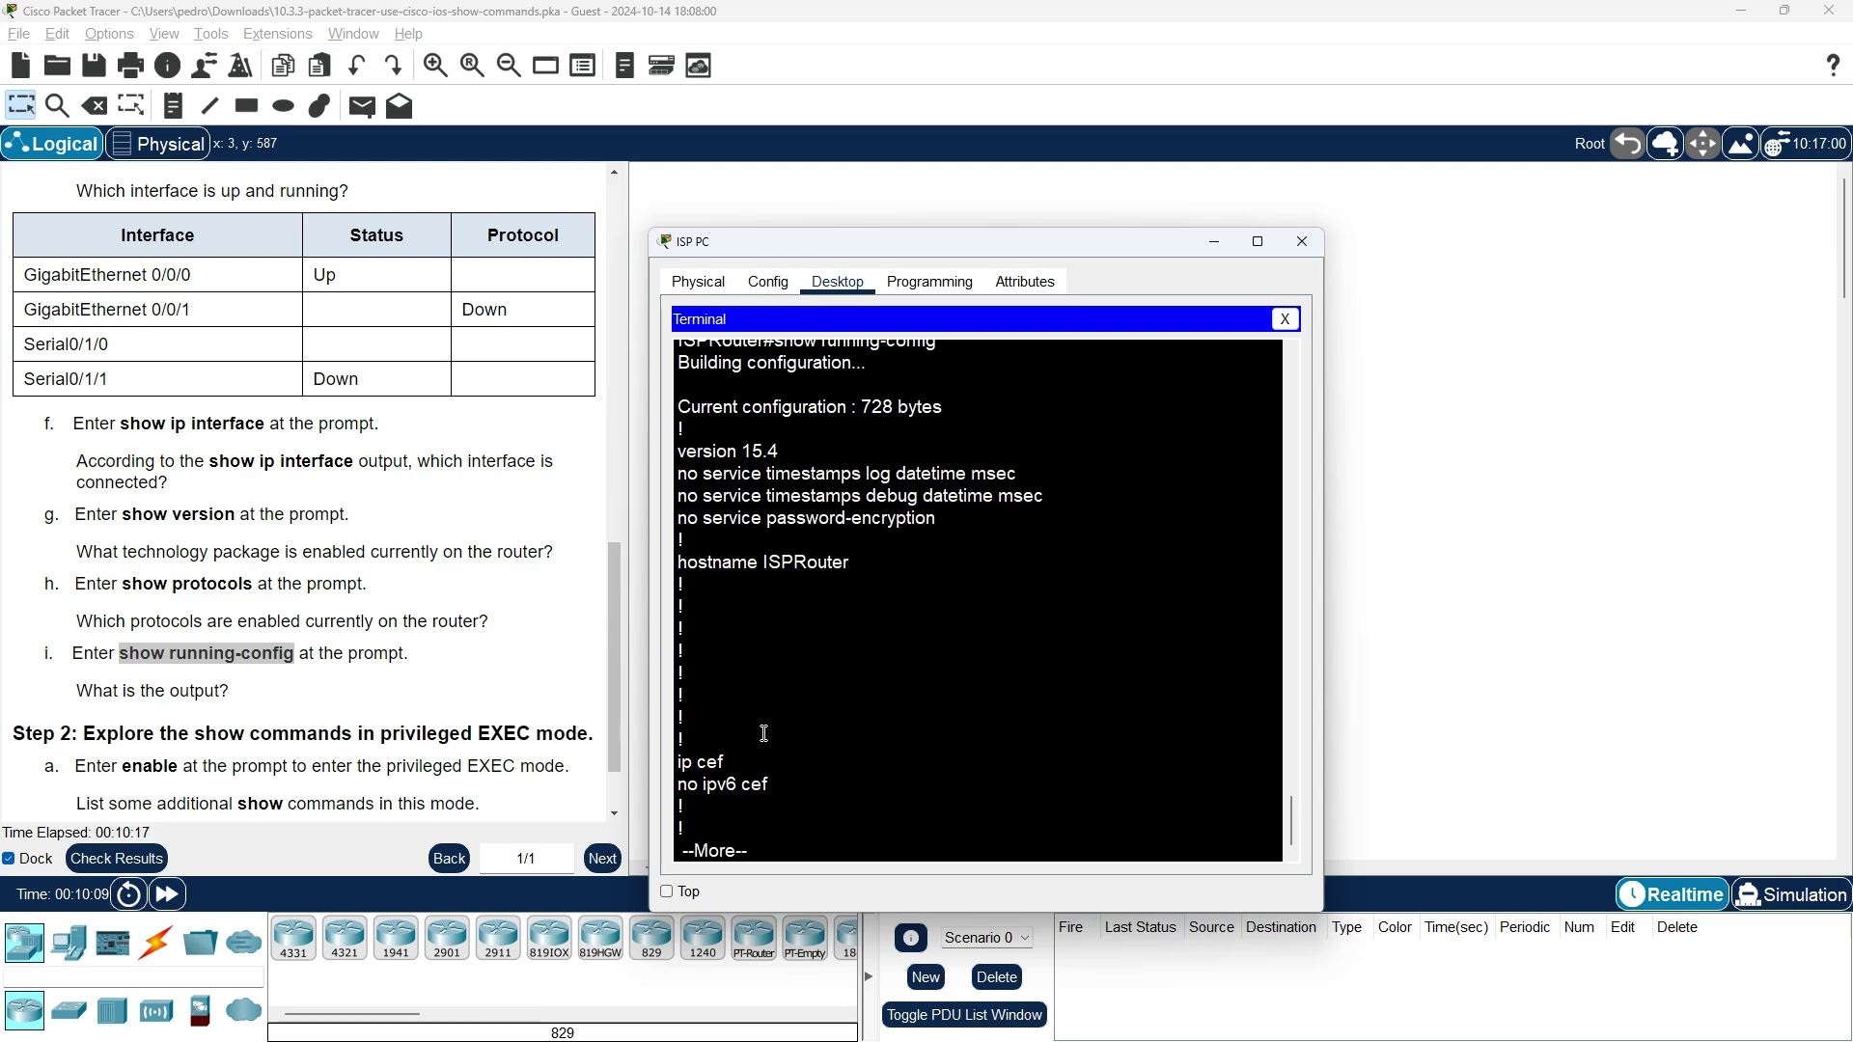
- Examine the opening of the running-config output, including the configuration size, version, service and hostname lines
scroll(924, 733, "up", 3)
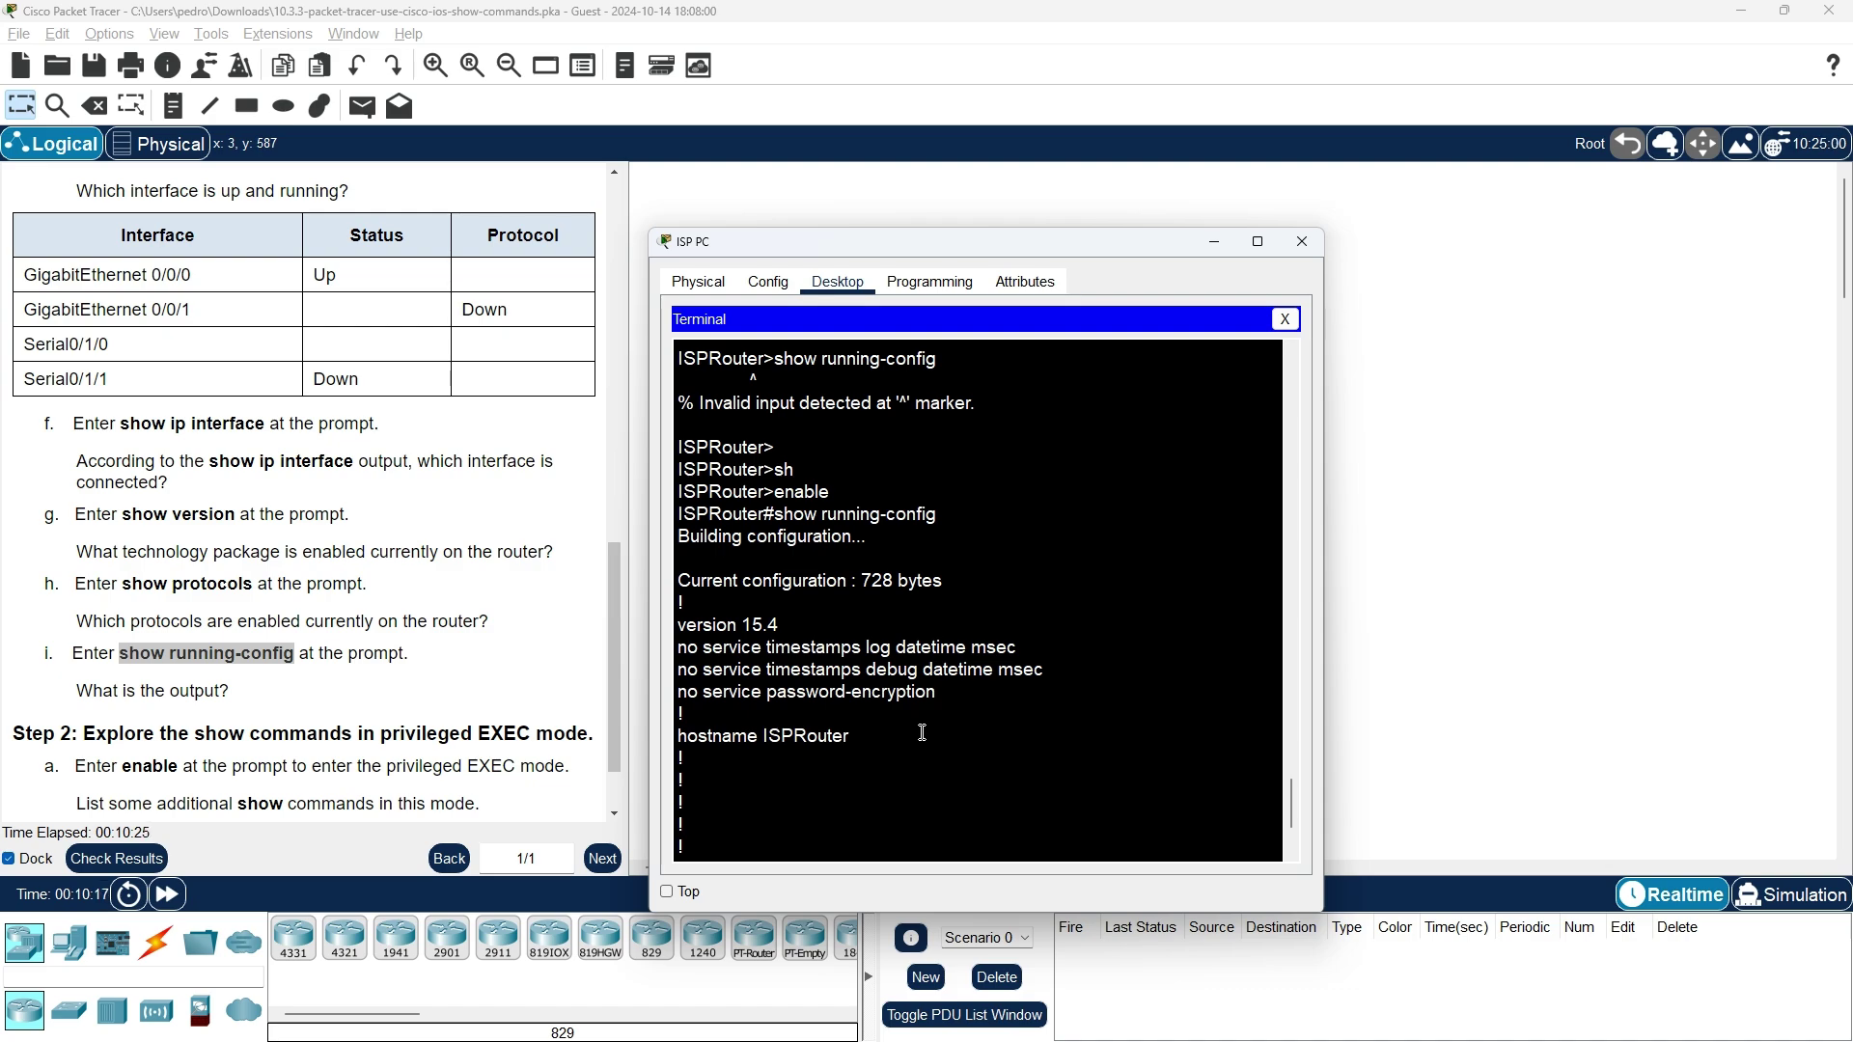
scroll(922, 733, "up", 1)
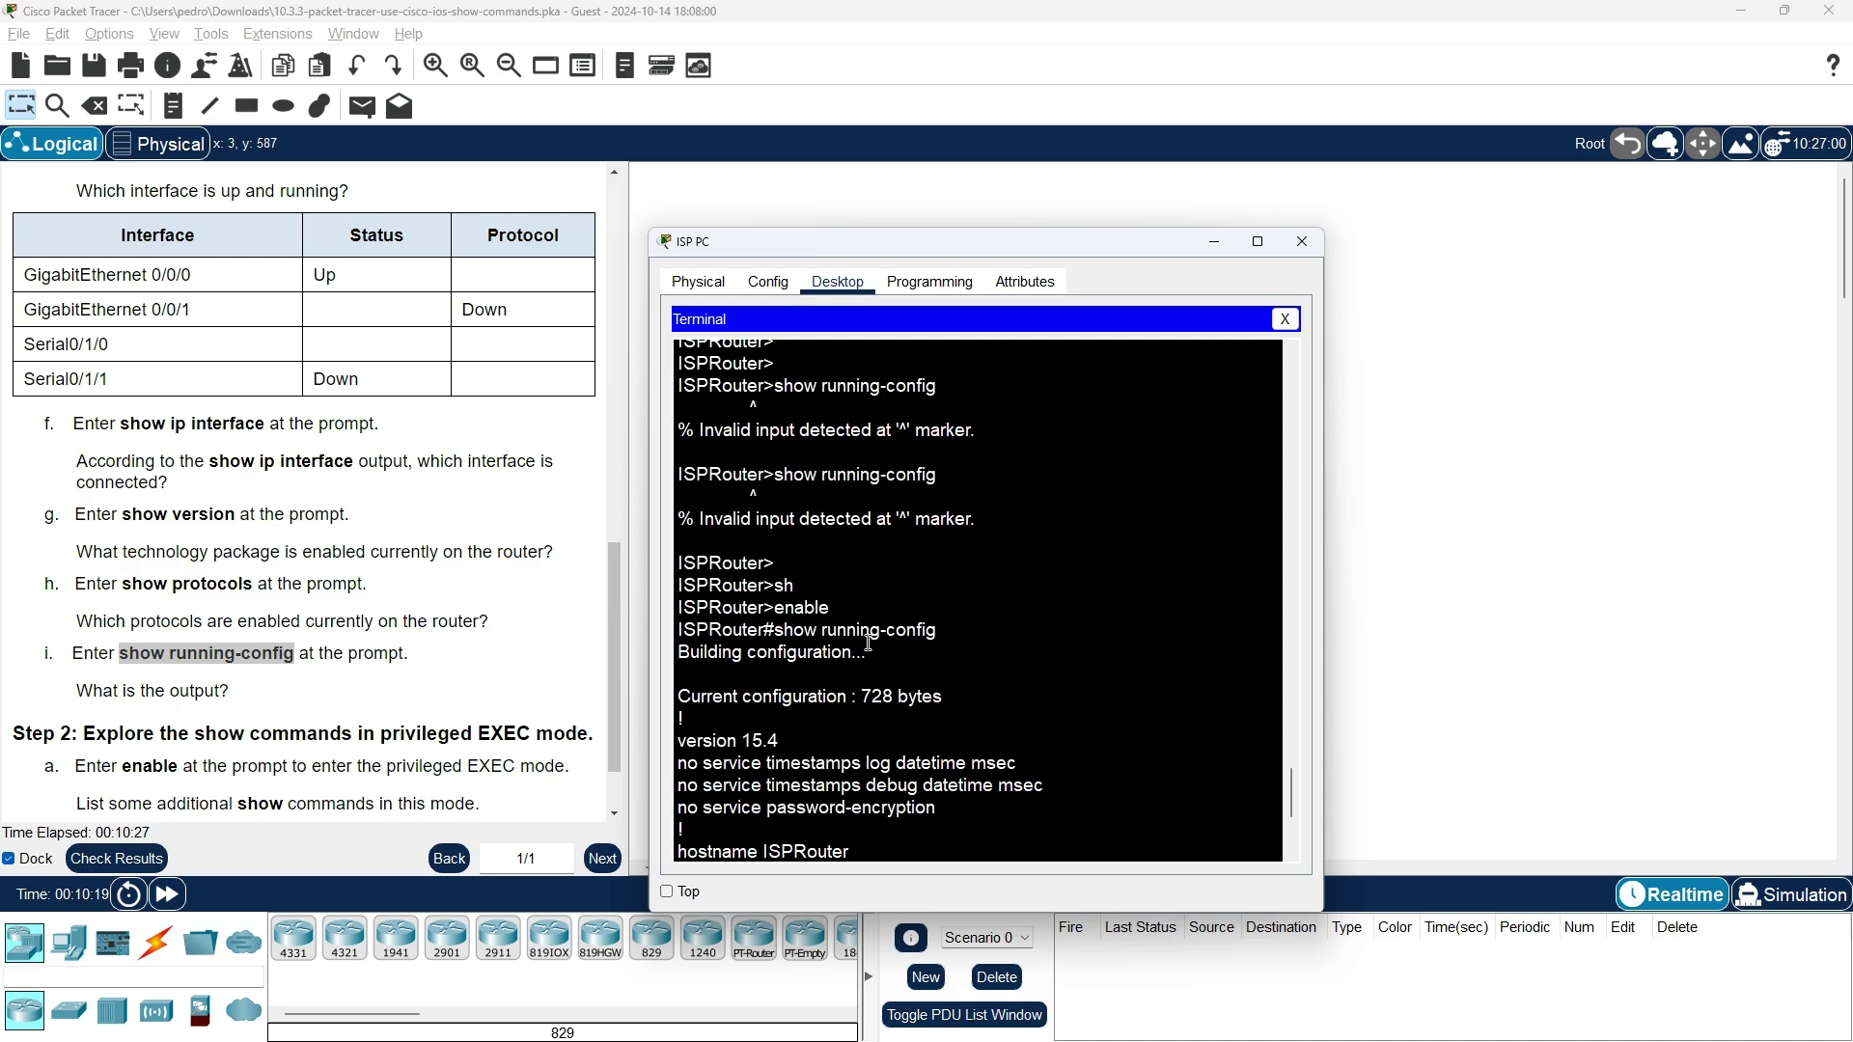
scroll(782, 618, "up", 1)
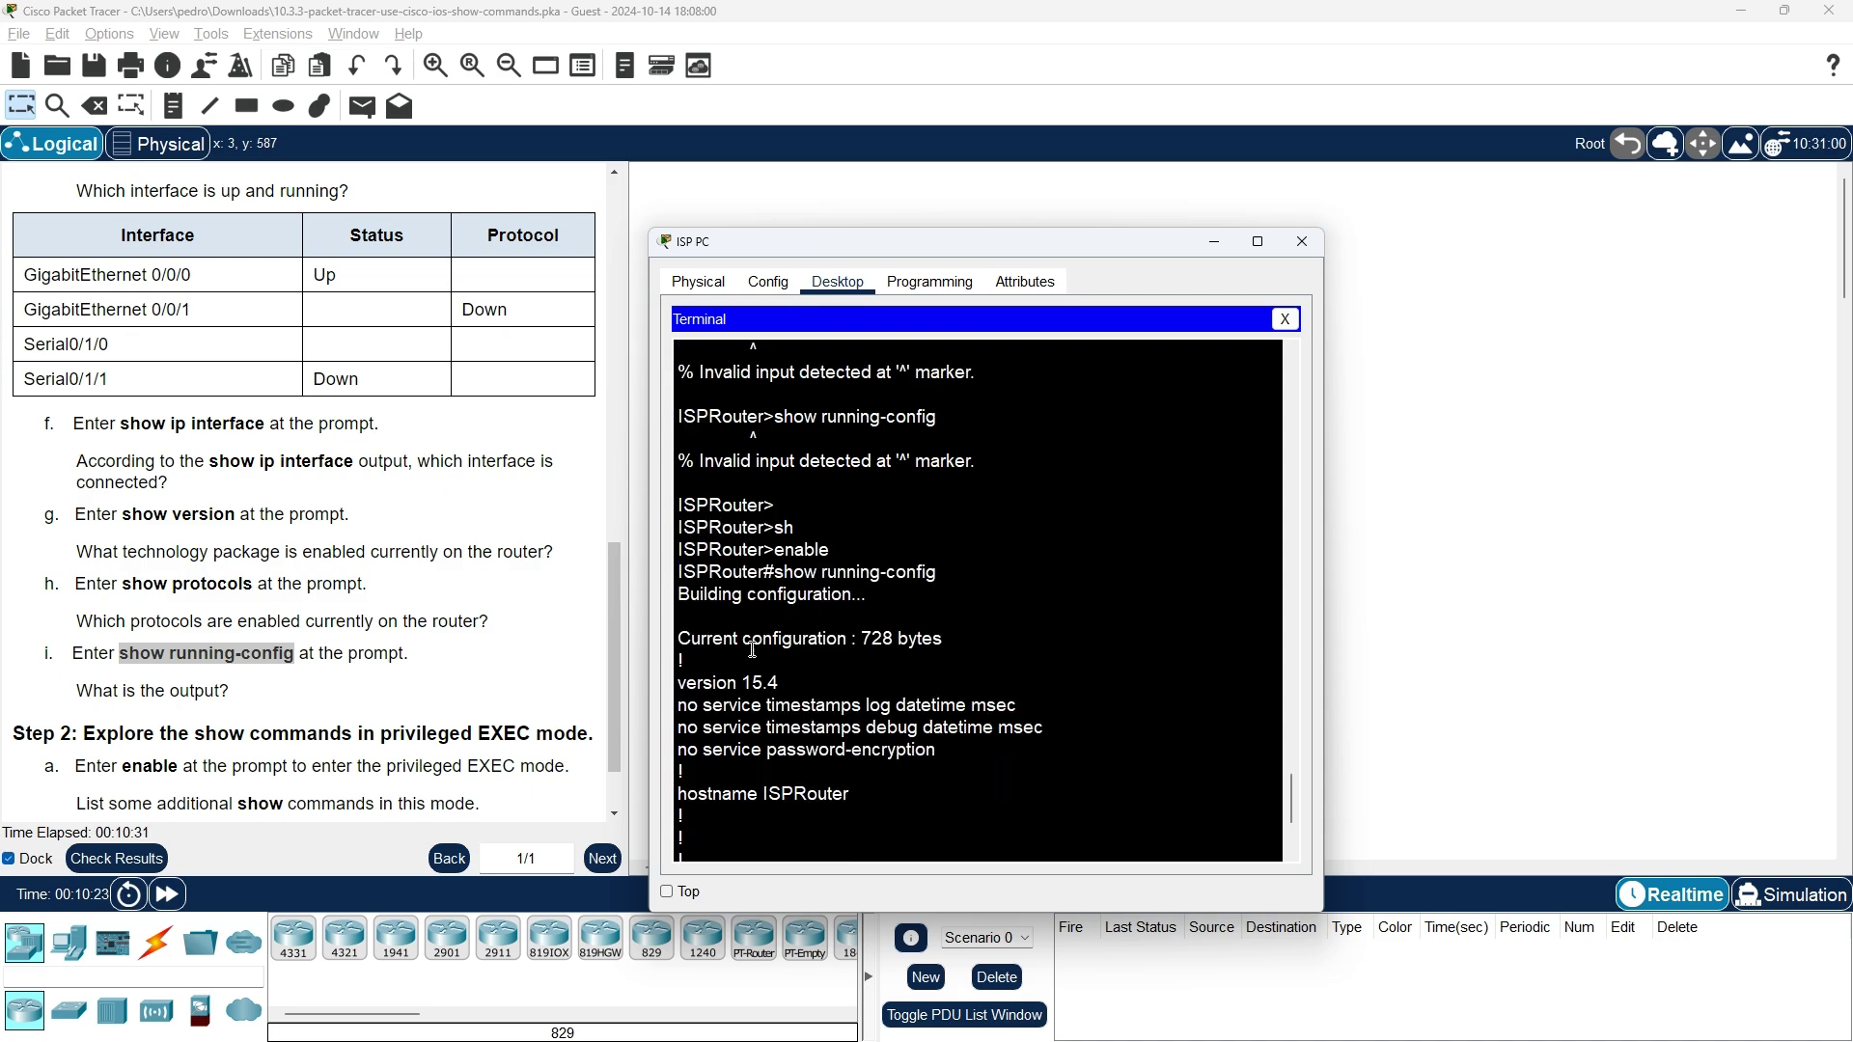
scroll(840, 644, "down", 1)
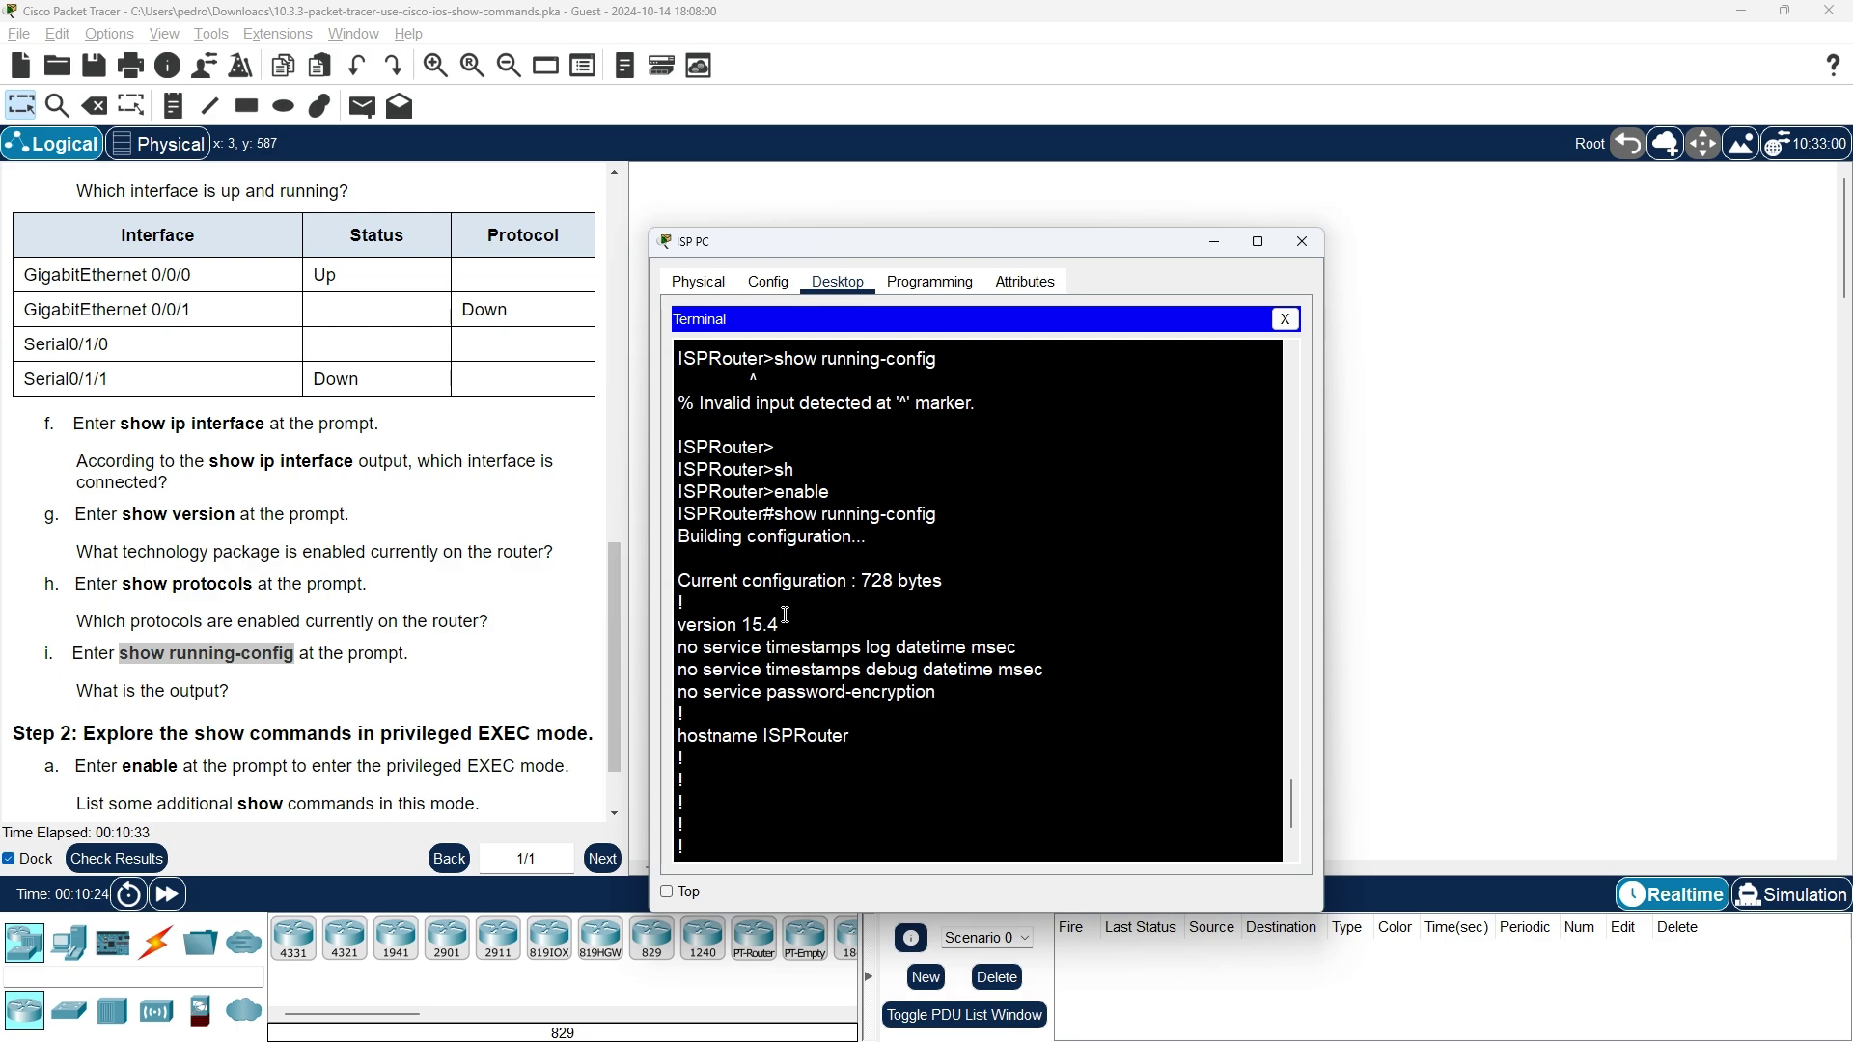
scroll(779, 617, "down", 1)
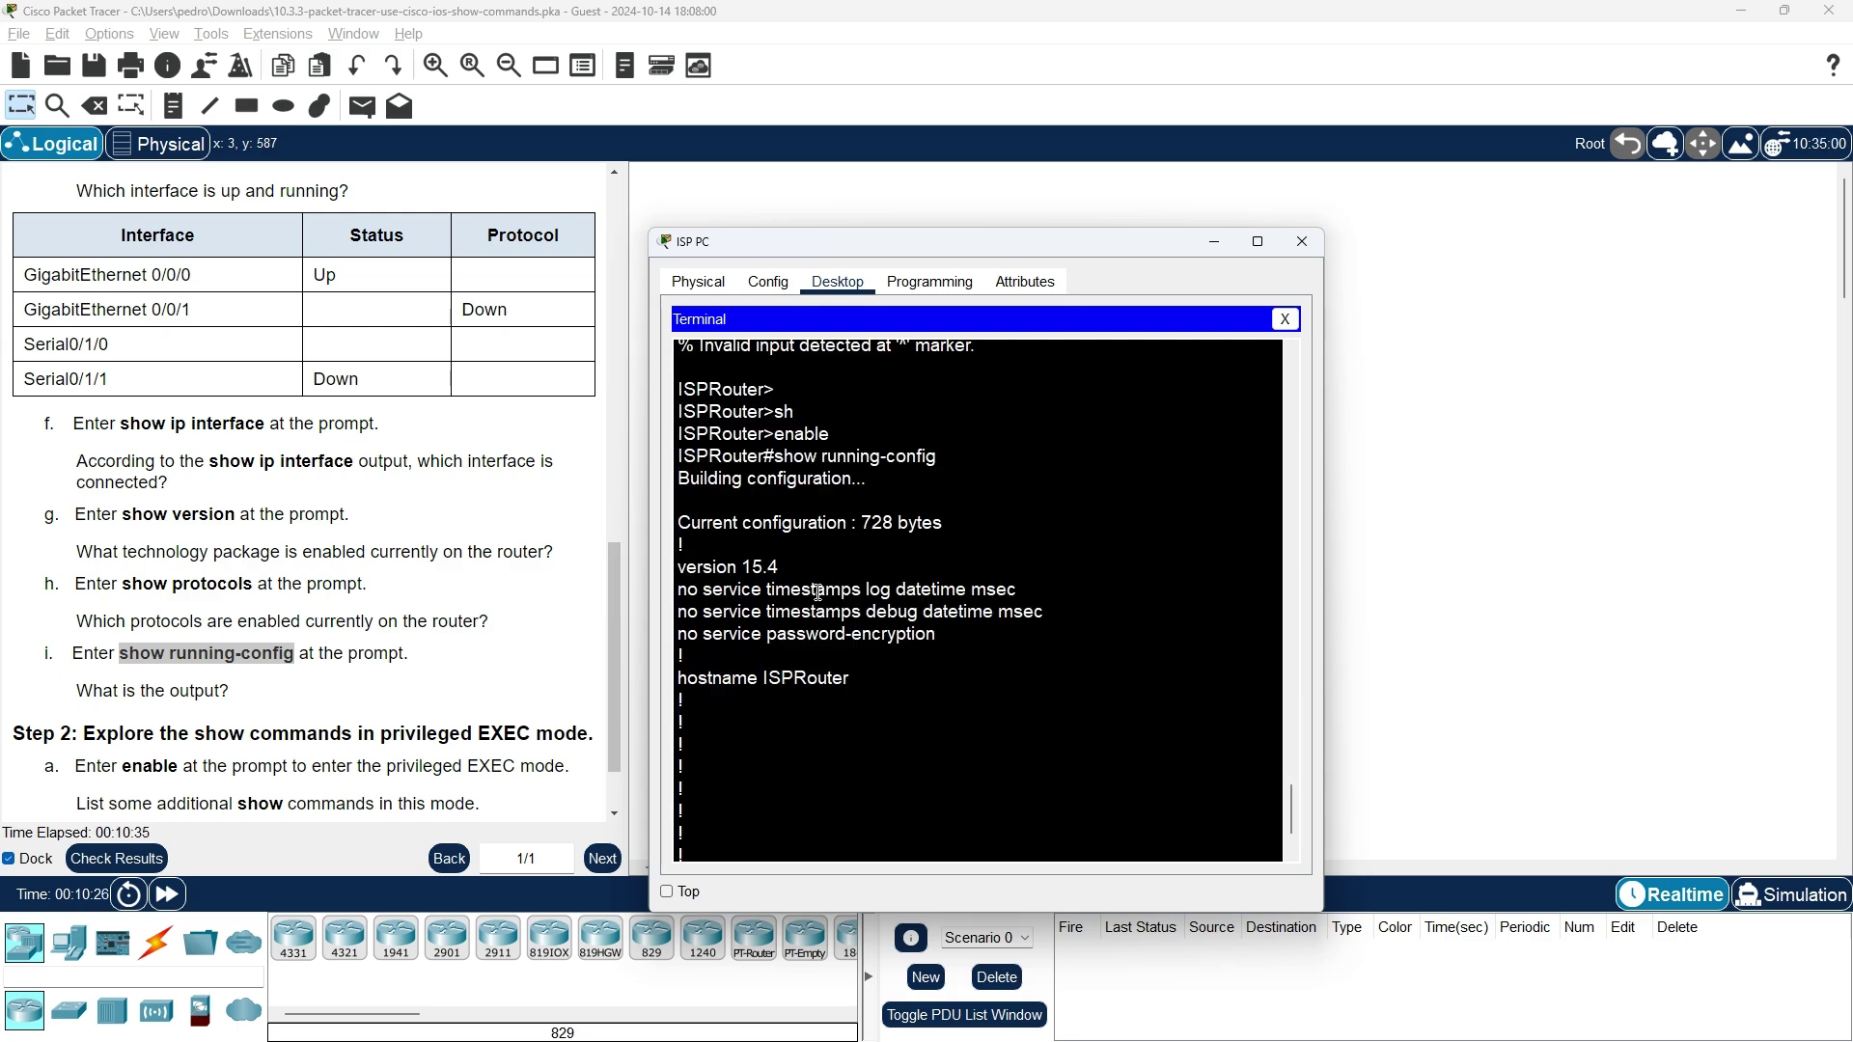
scroll(818, 592, "down", 2)
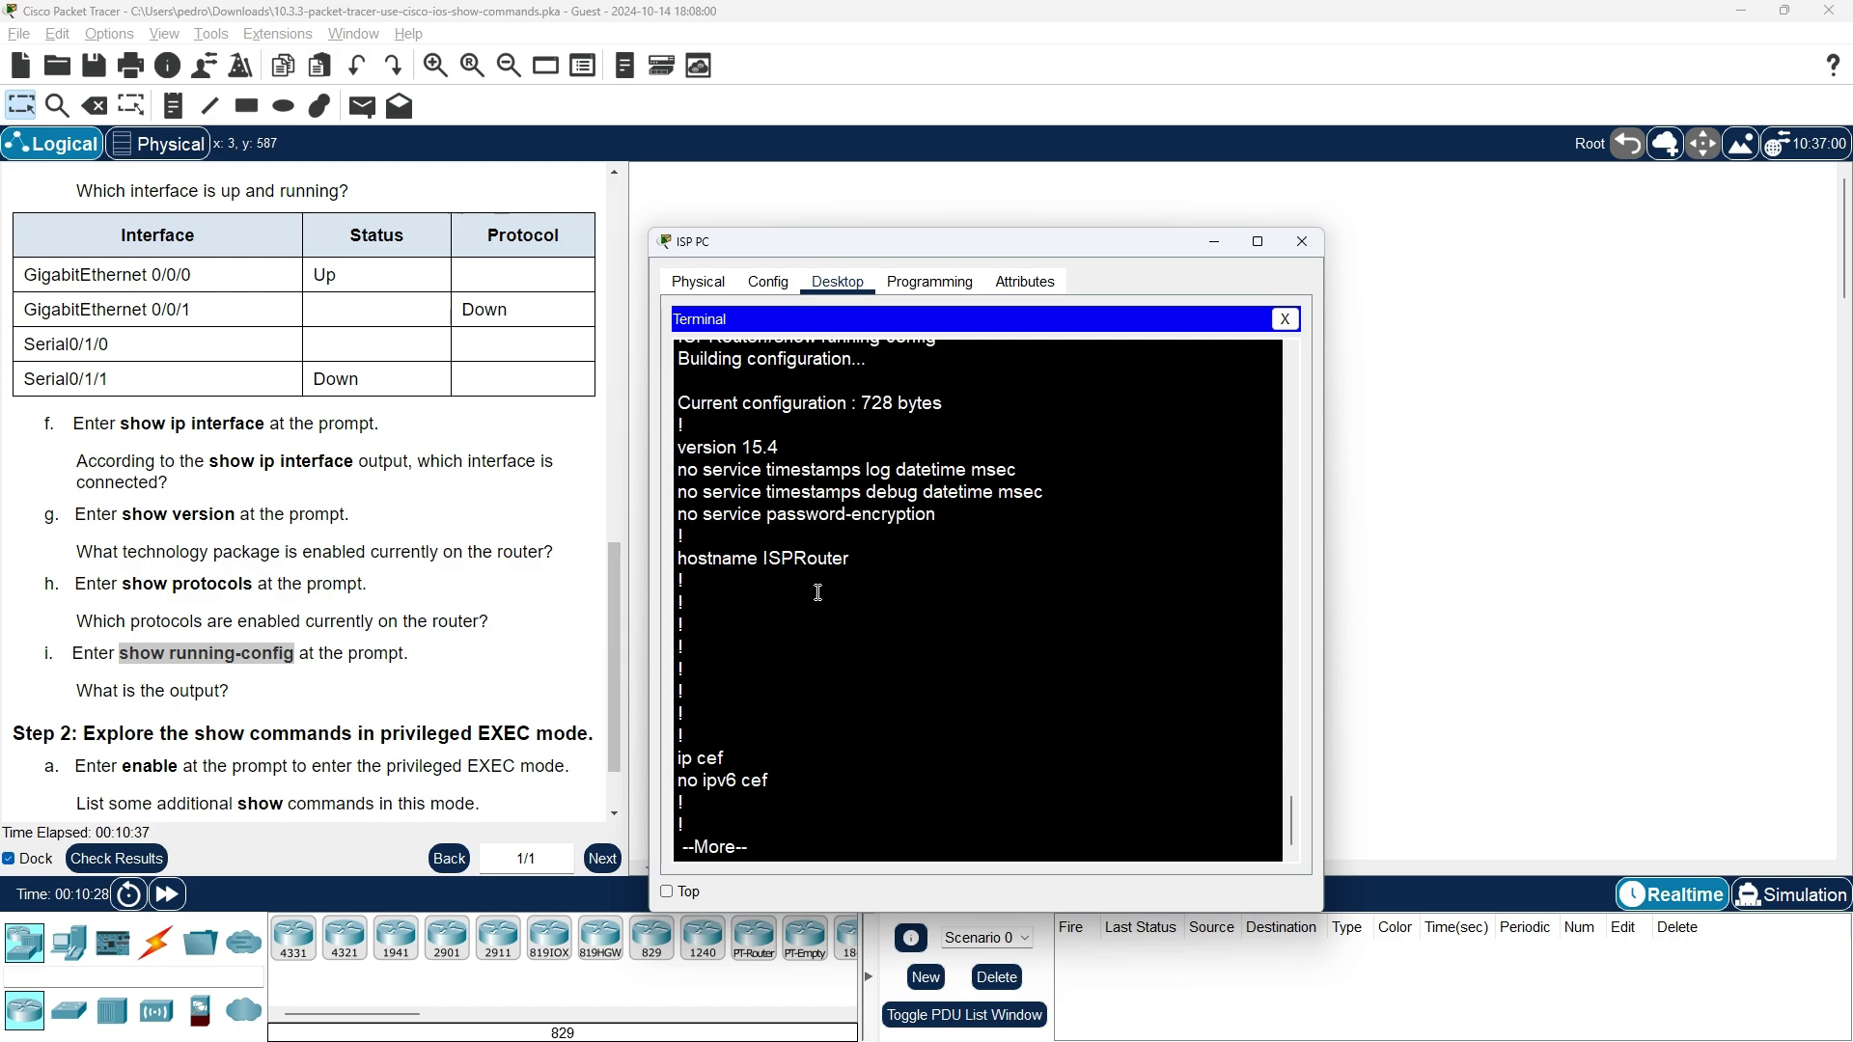
- Page through the running-config output as far as the Serial0/1/1 section and quit the paged listing
key("space")
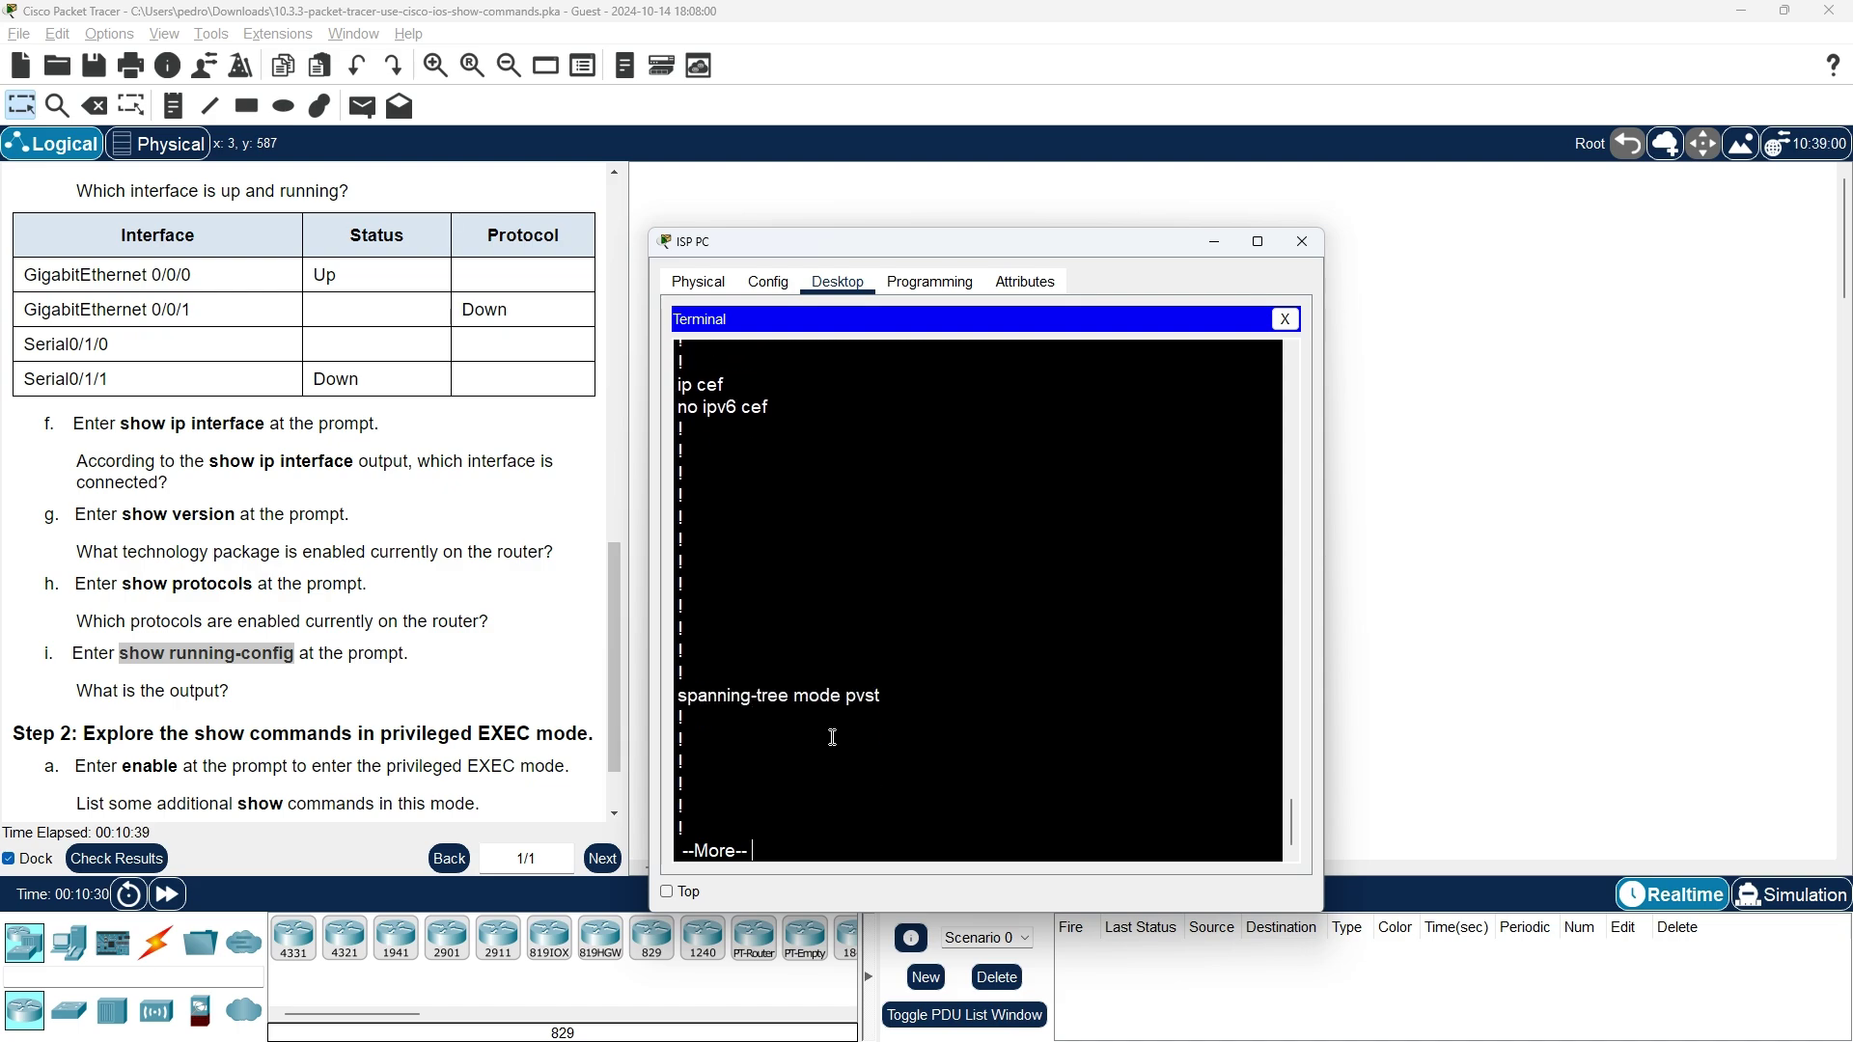
key("Return")
key("Return")
key("Return")
key("Return")
key("Return")
key("Return")
key("Return")
key("Return")
key("Return")
key("Return")
key("Return")
key("Return")
key("Return")
key("Return")
key("Return")
key("Return")
key("Return")
type("q")
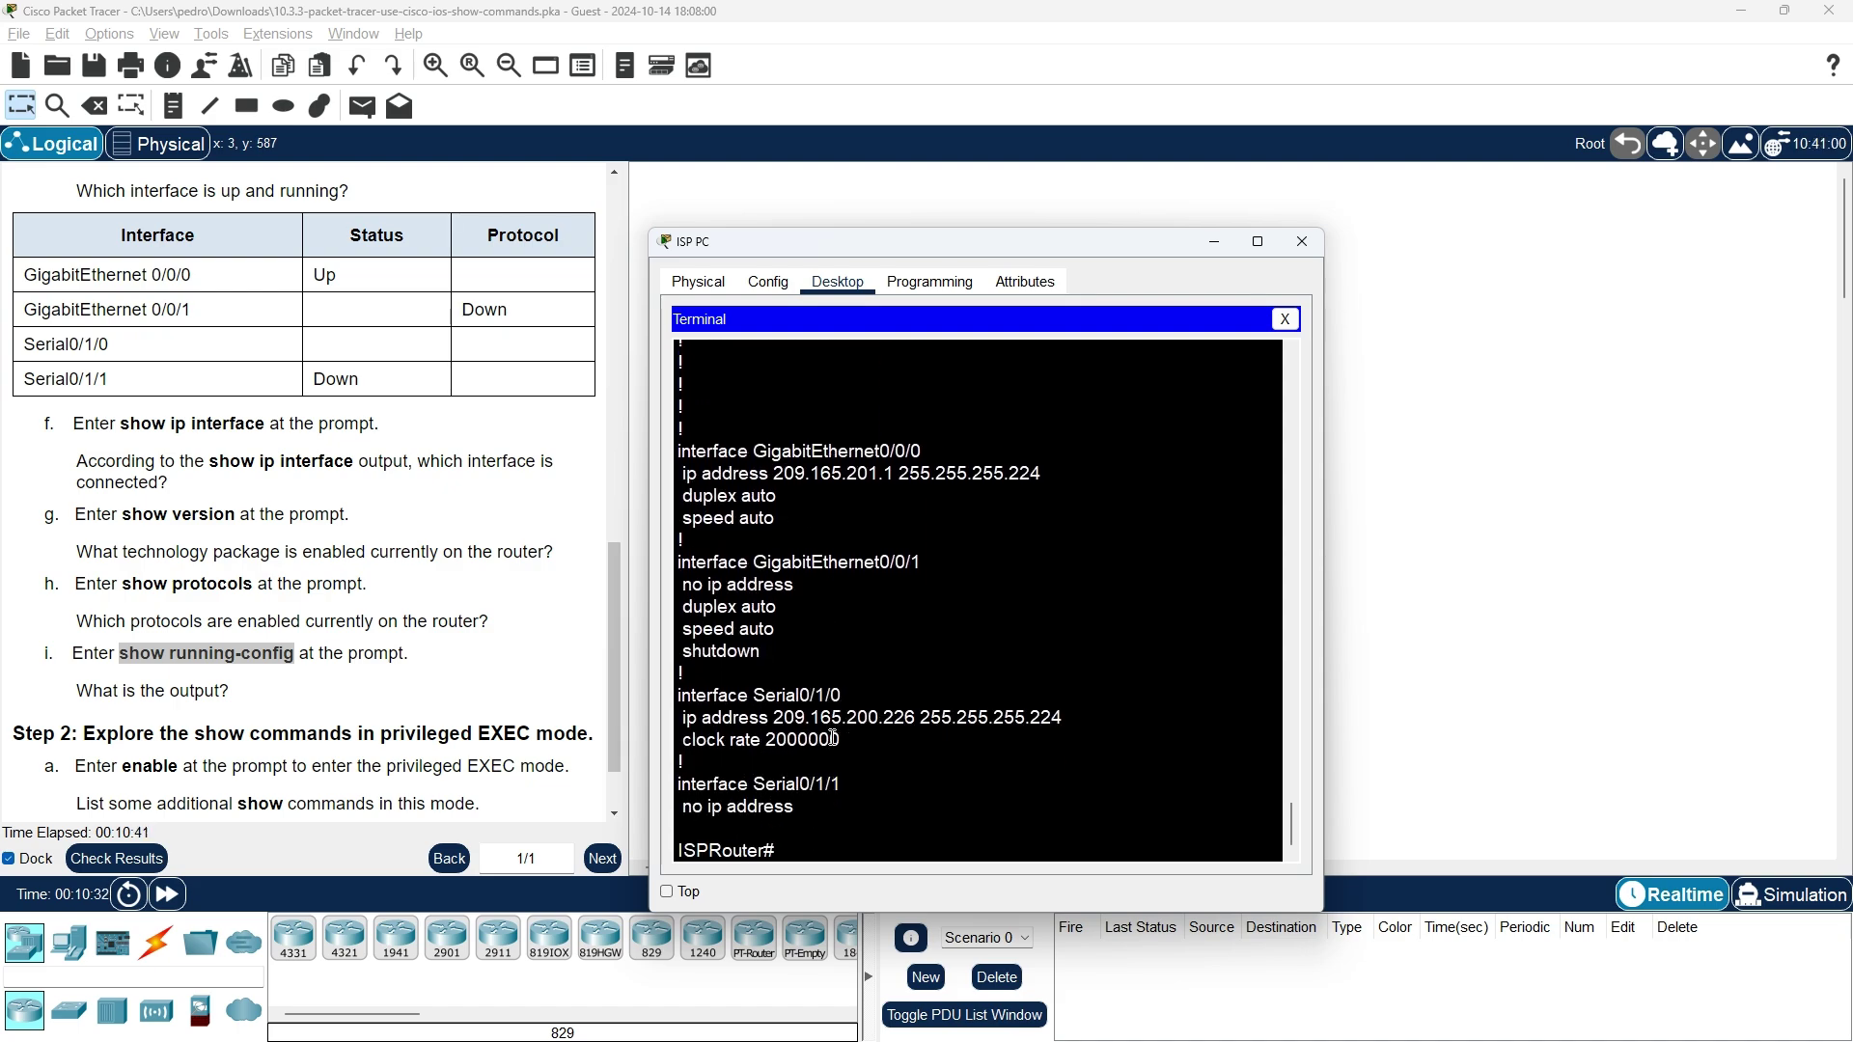
- Exit the privileged EXEC session and reopen the console at ISPRouter's User EXEC prompt
type("exit")
key("Return")
key("Return")
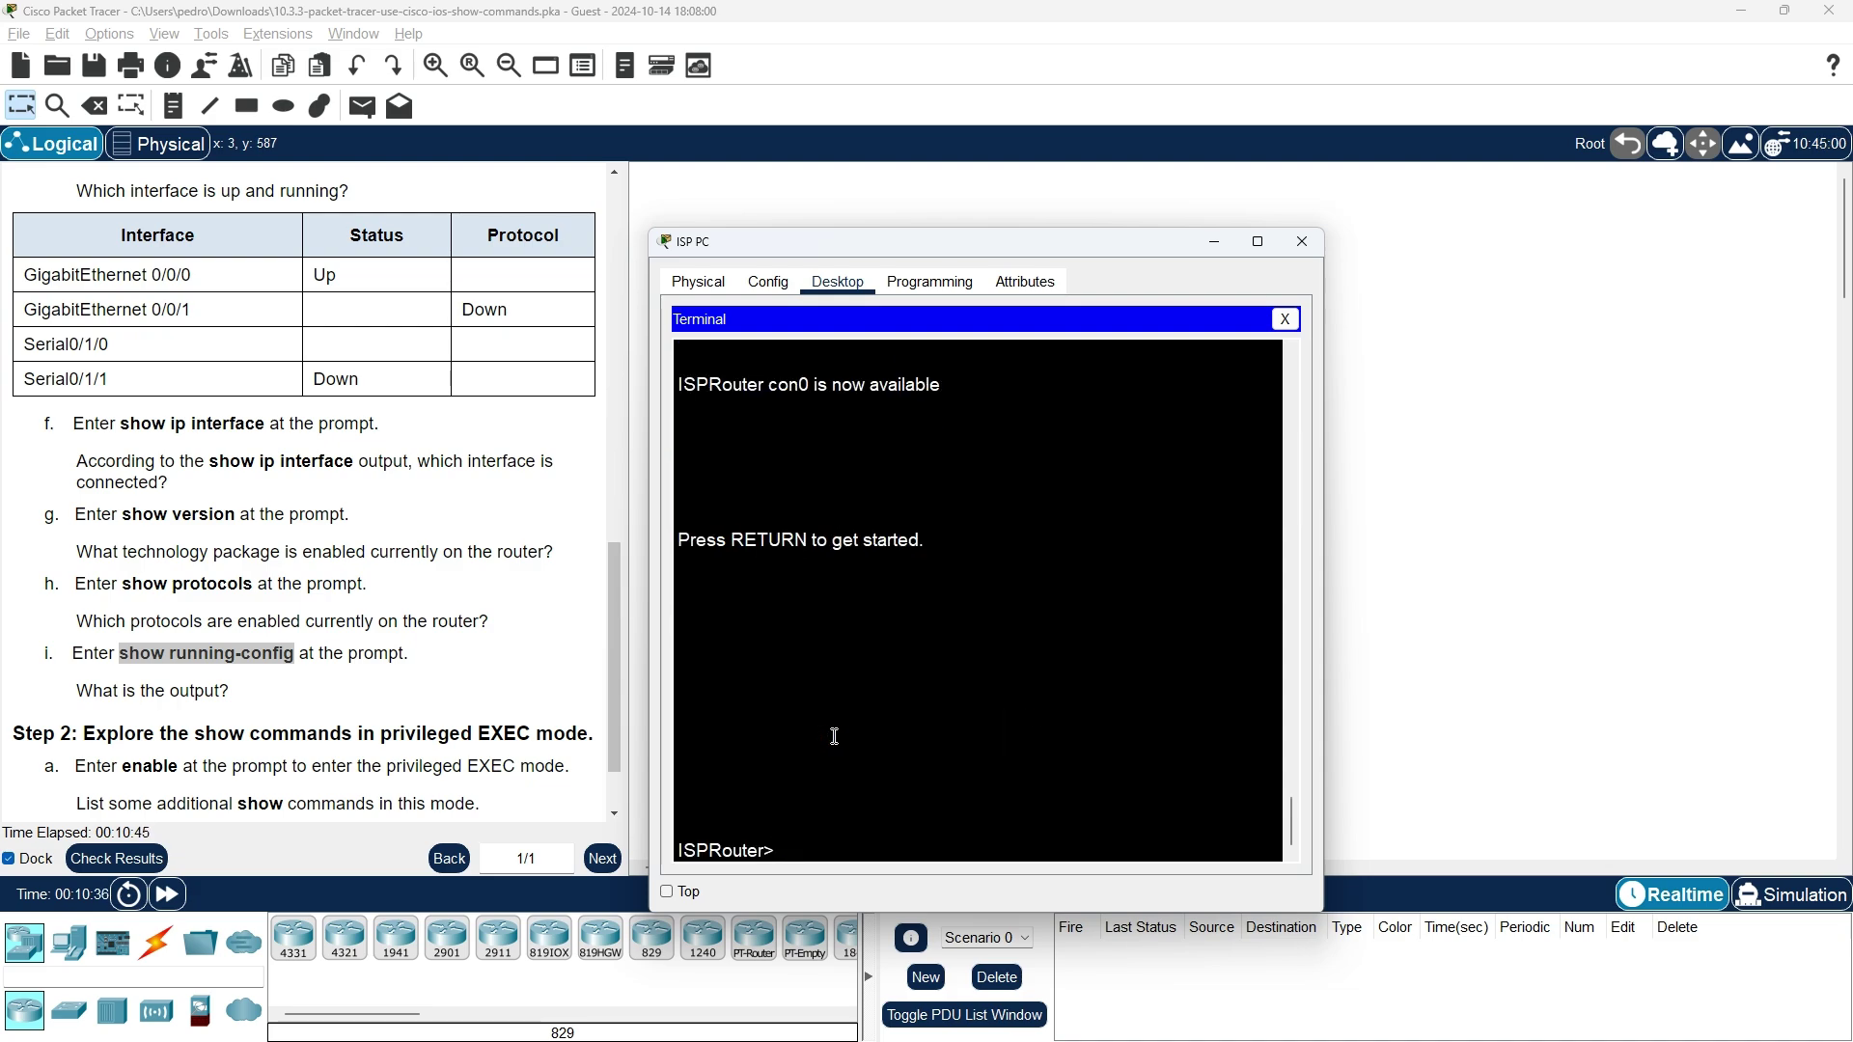
- Bring Step 2 of the instructions fully into view and run enable on ISPRouter
scroll(125, 696, "down", 2)
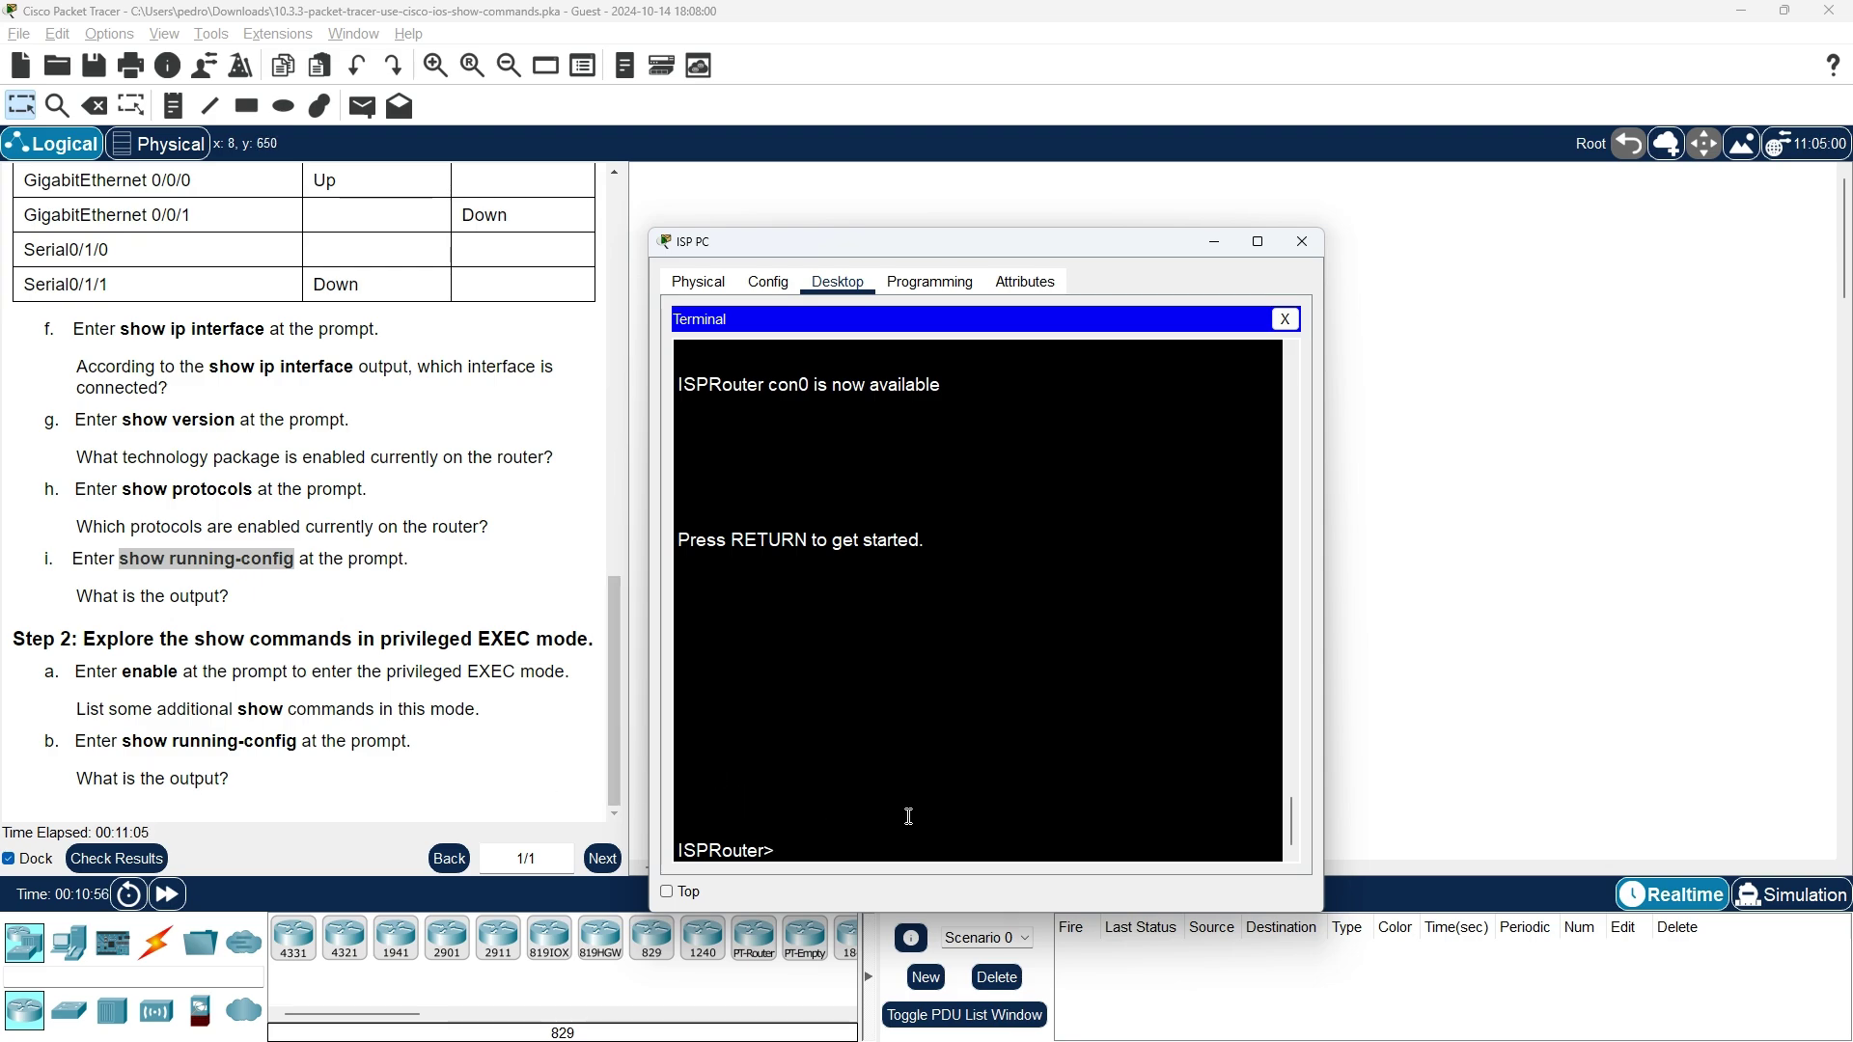
type("enable")
key("Return")
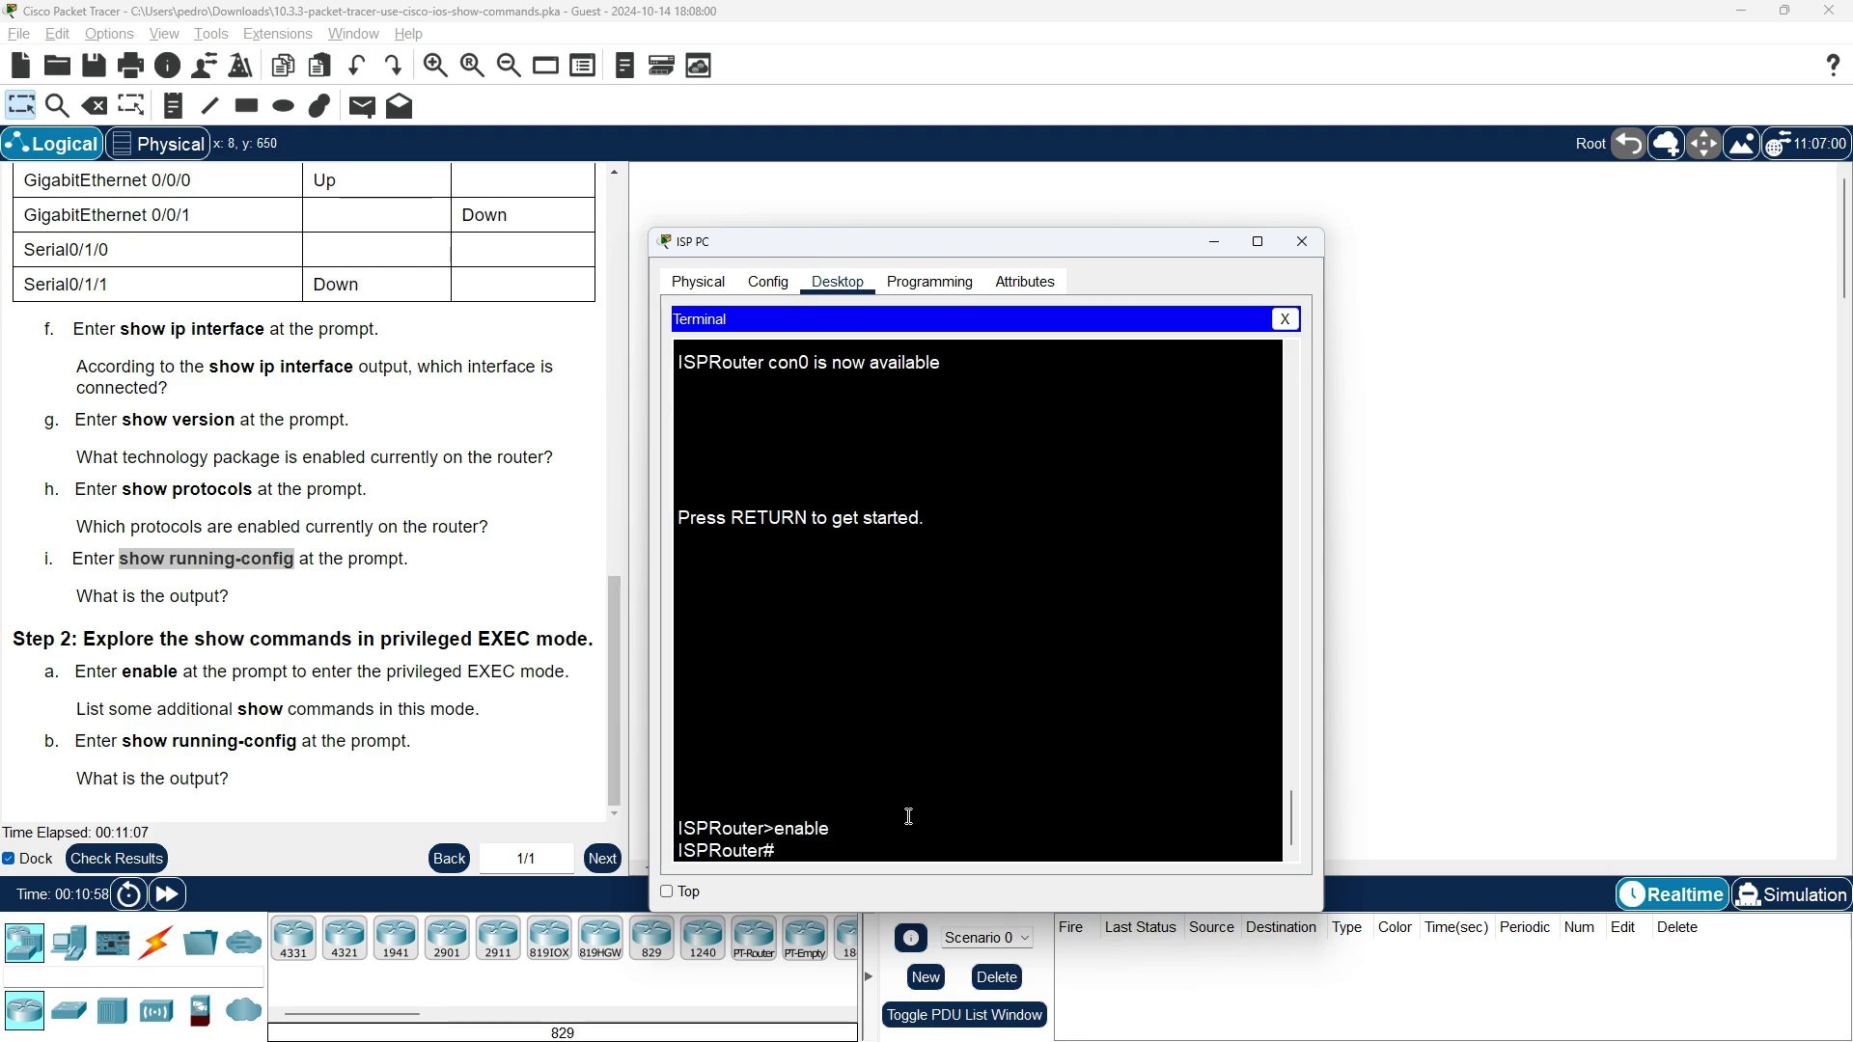
- Discard the recalled enable command and run show running-config at the privileged EXEC prompt
key("Up")
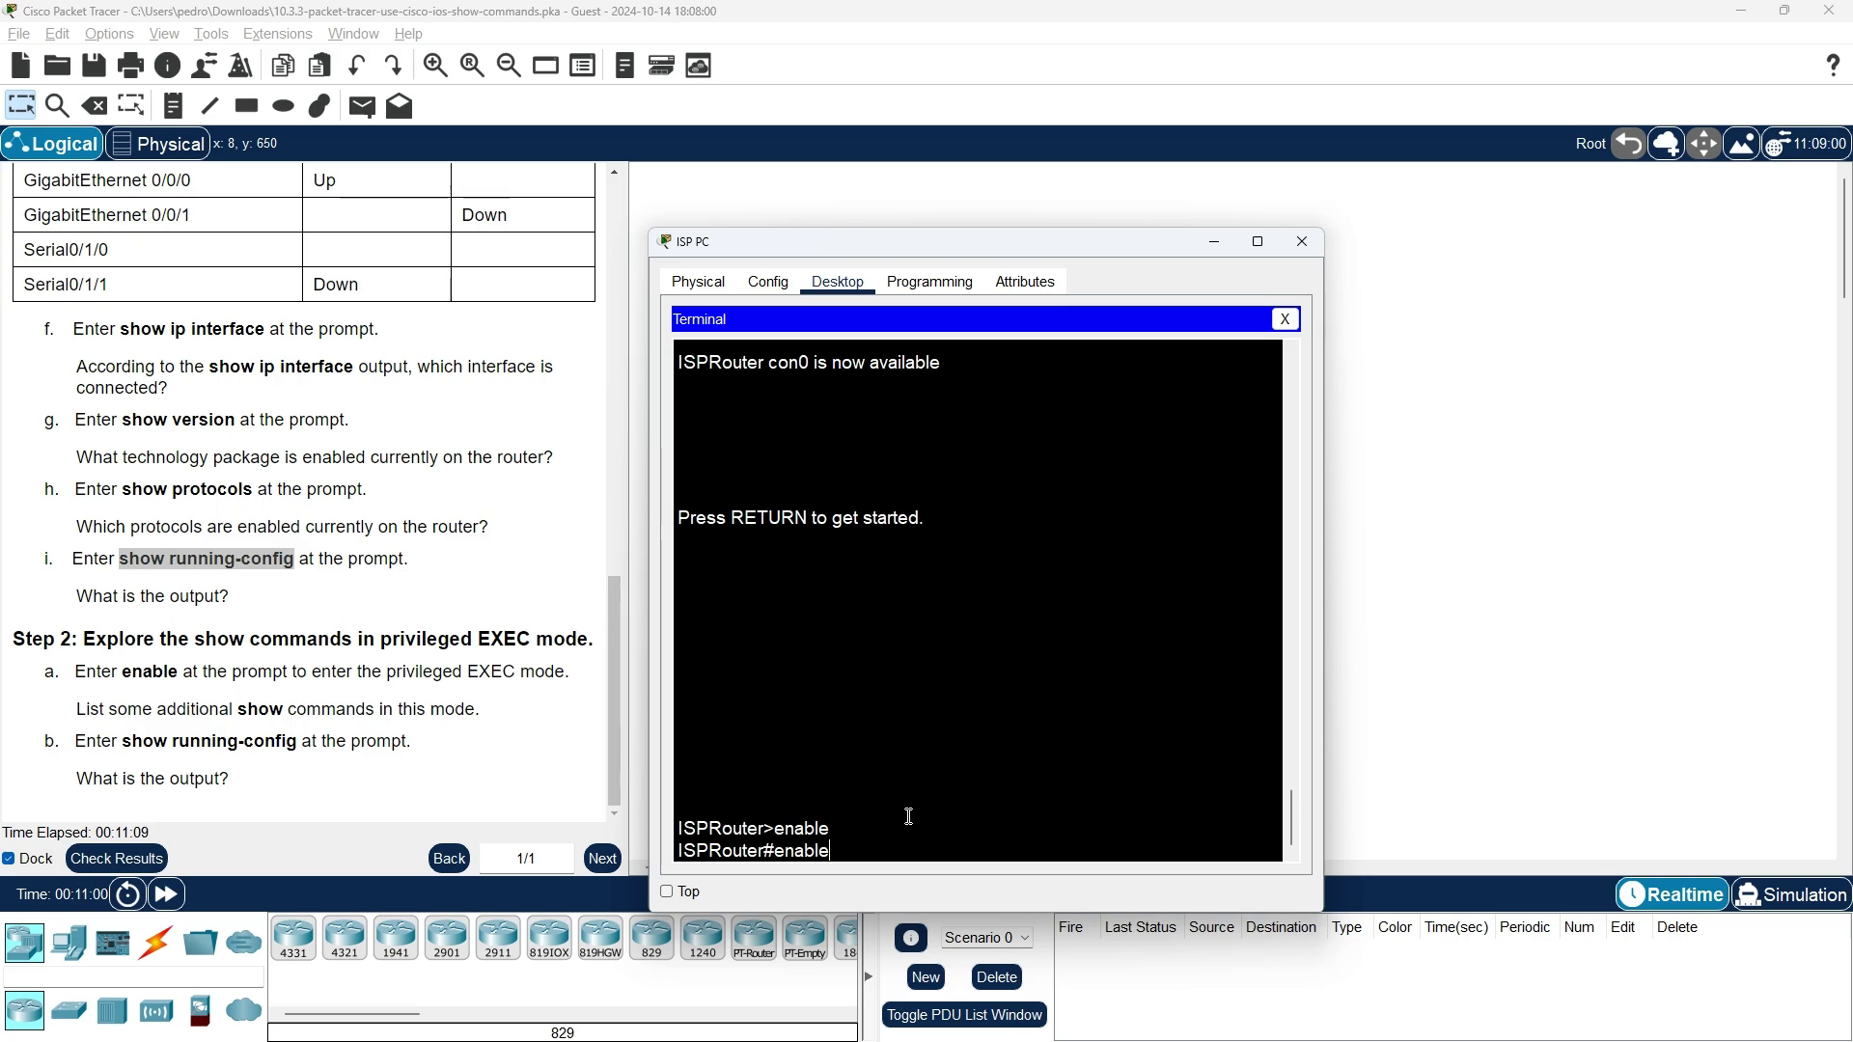
key("BackSpace")
key("BackSpace")
key("BackSpace")
key("BackSpace")
key("BackSpace")
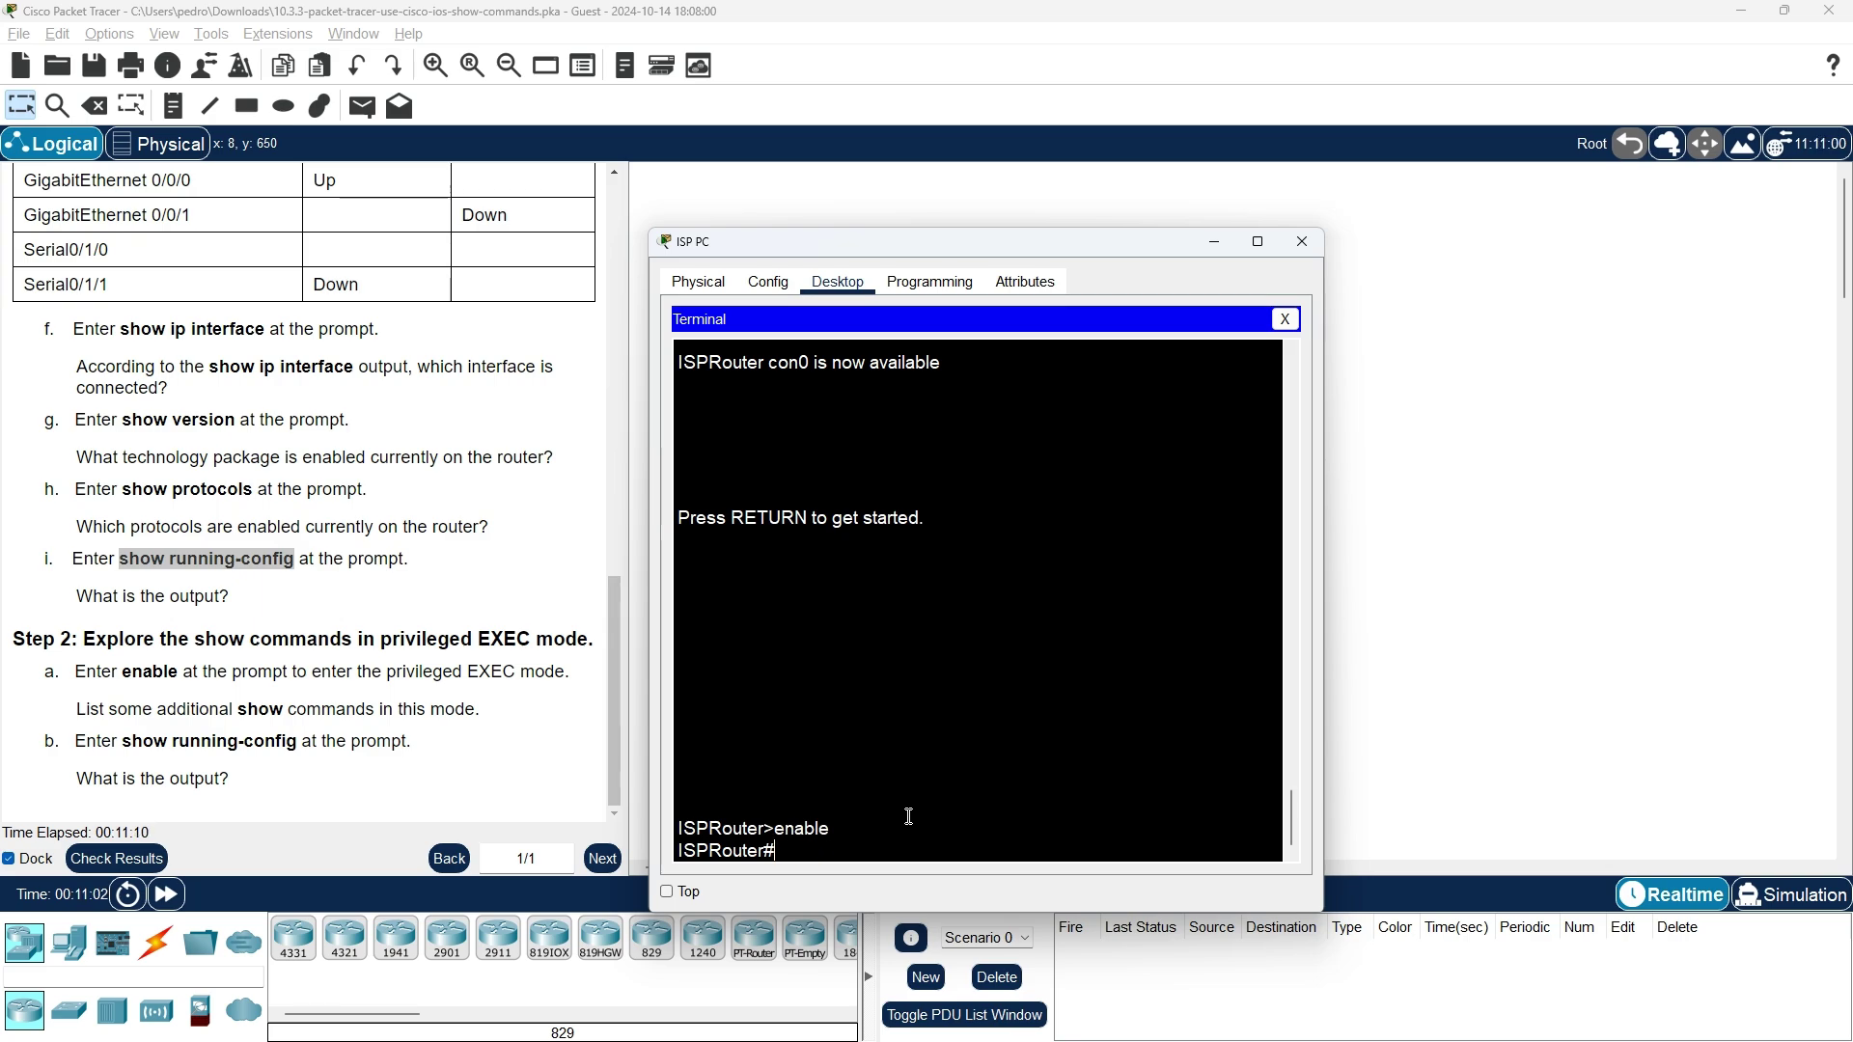
type("sho")
key("Tab")
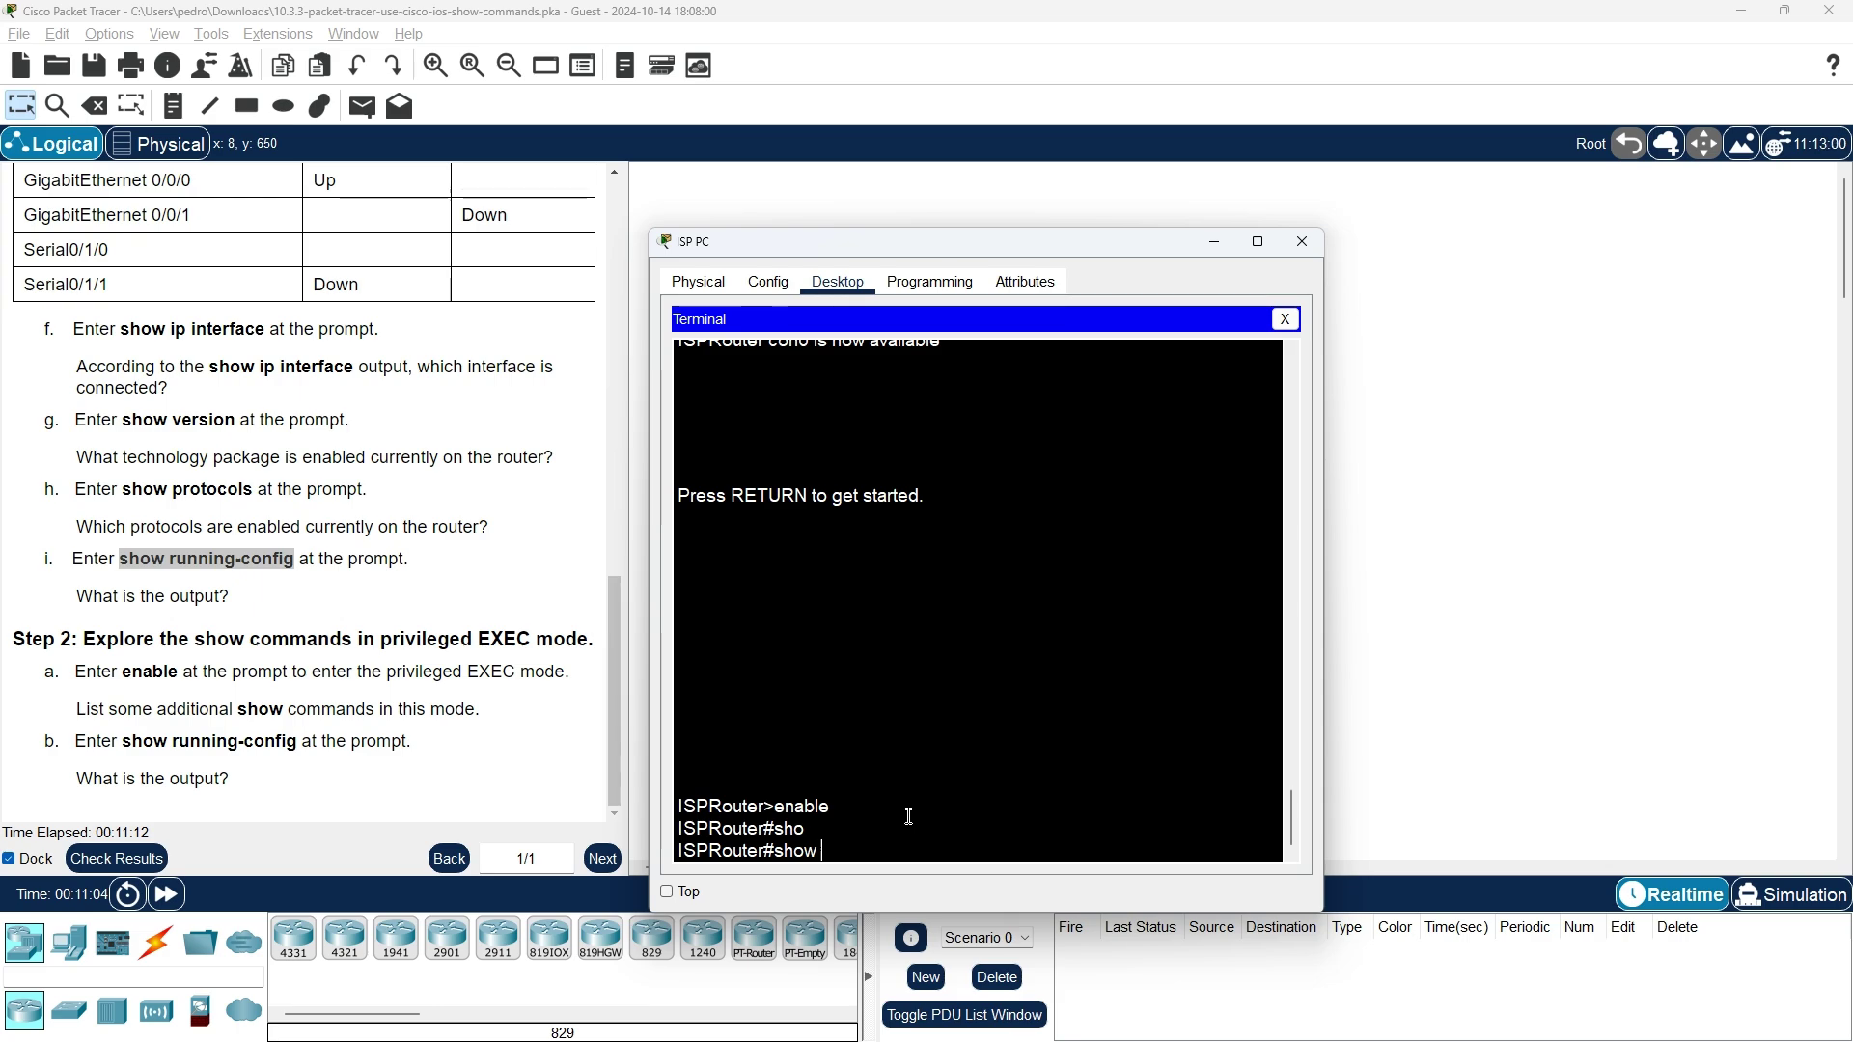
type("ru")
key("Tab")
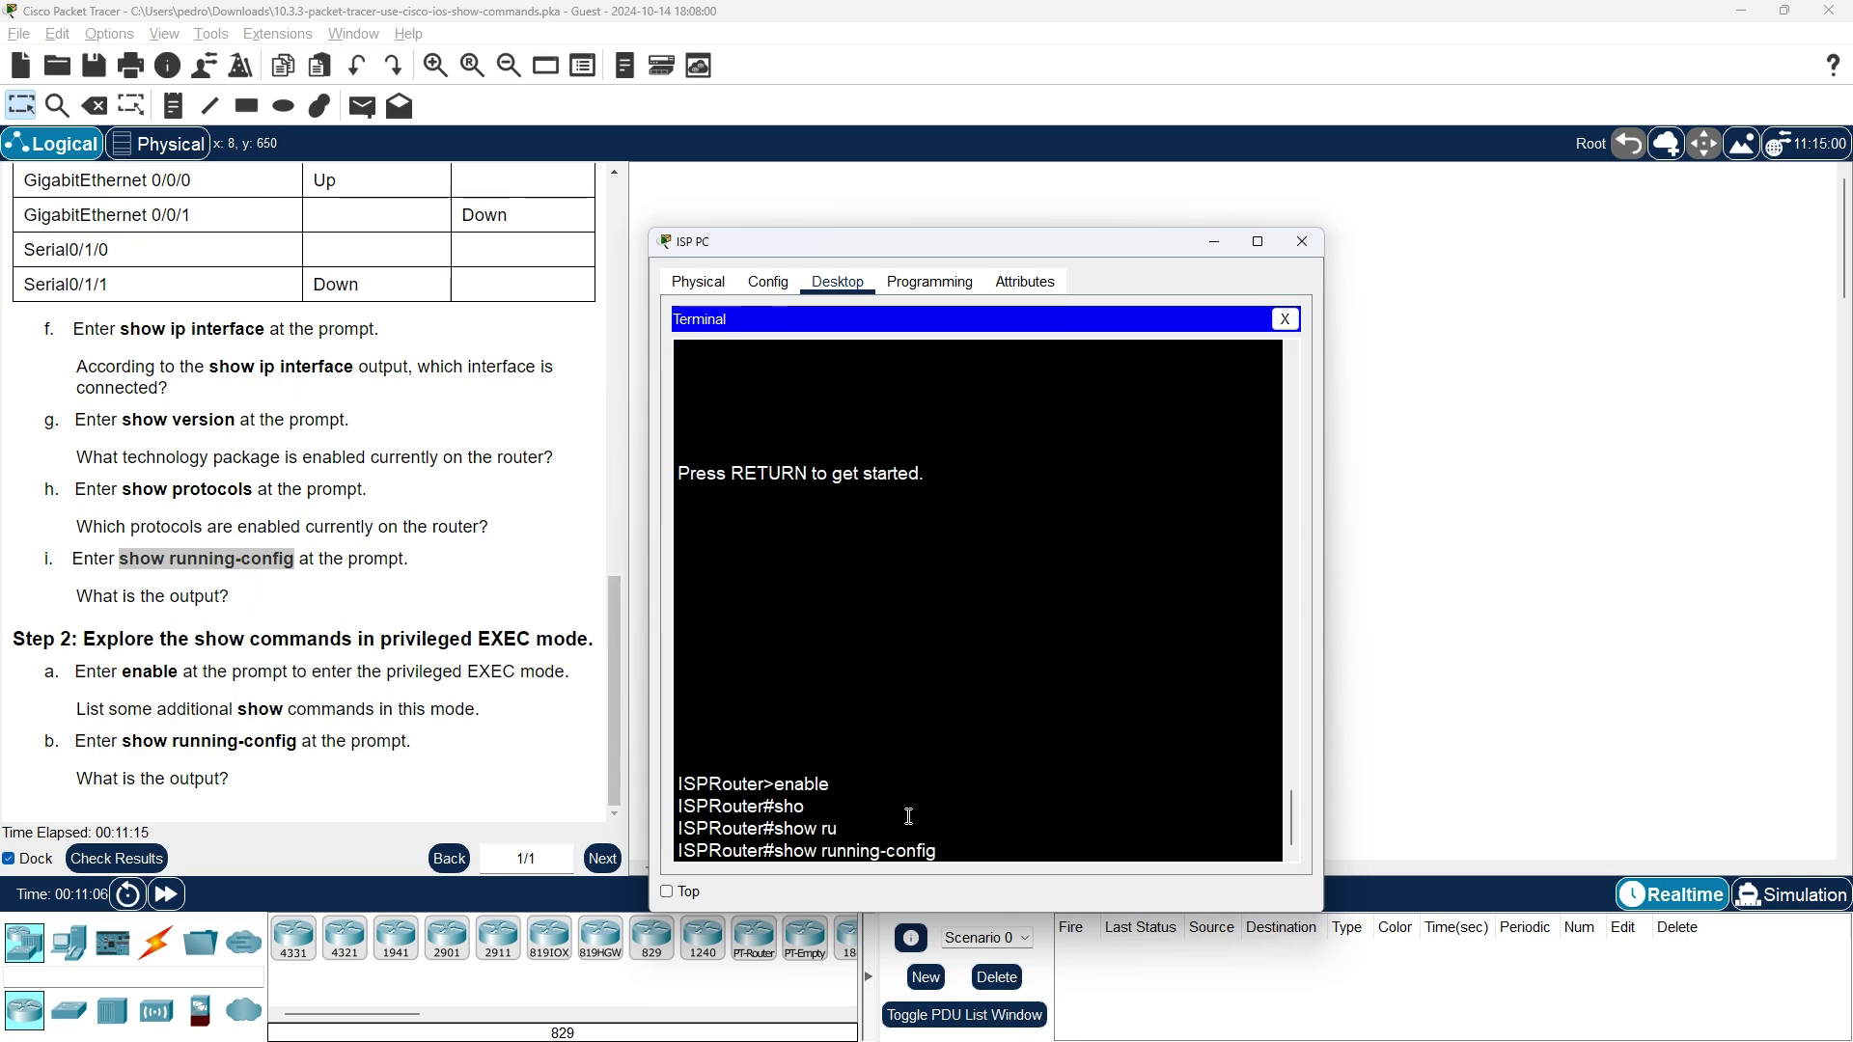
key("Return")
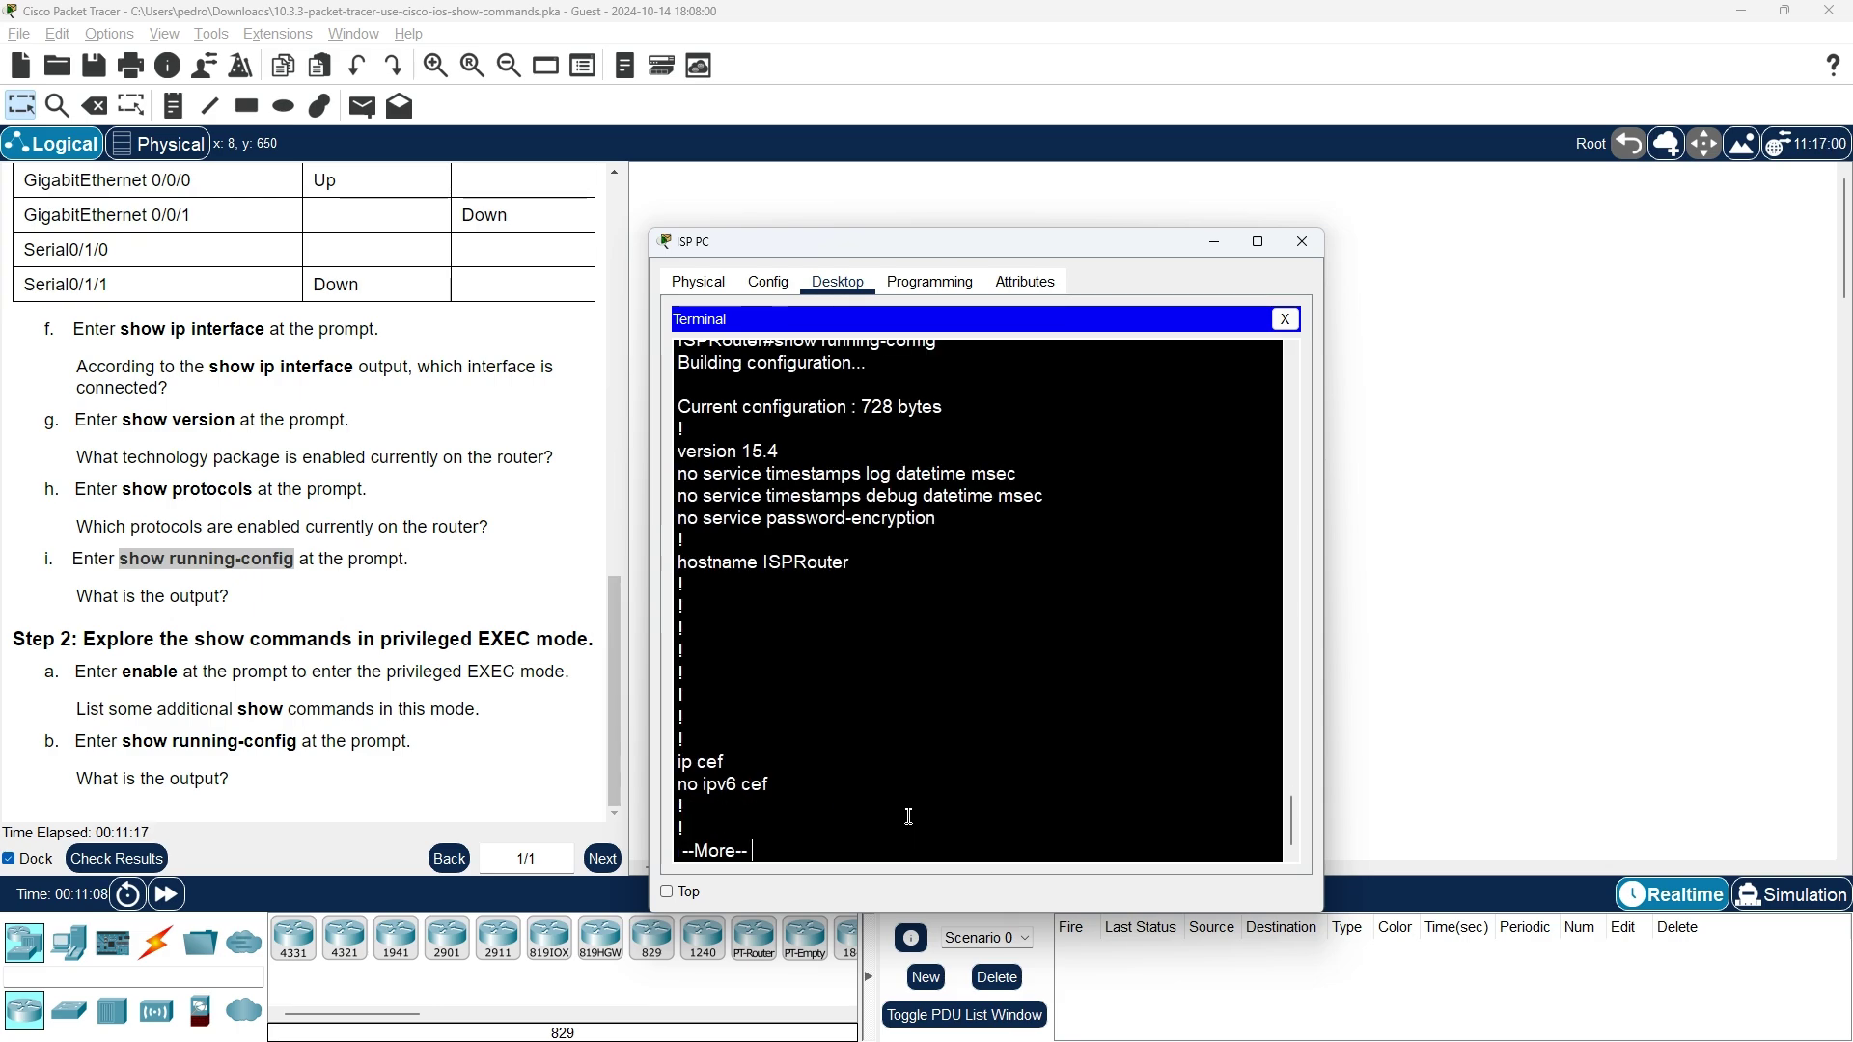
- Page through the rest of the running-config output until the privileged EXEC prompt returns
key("space")
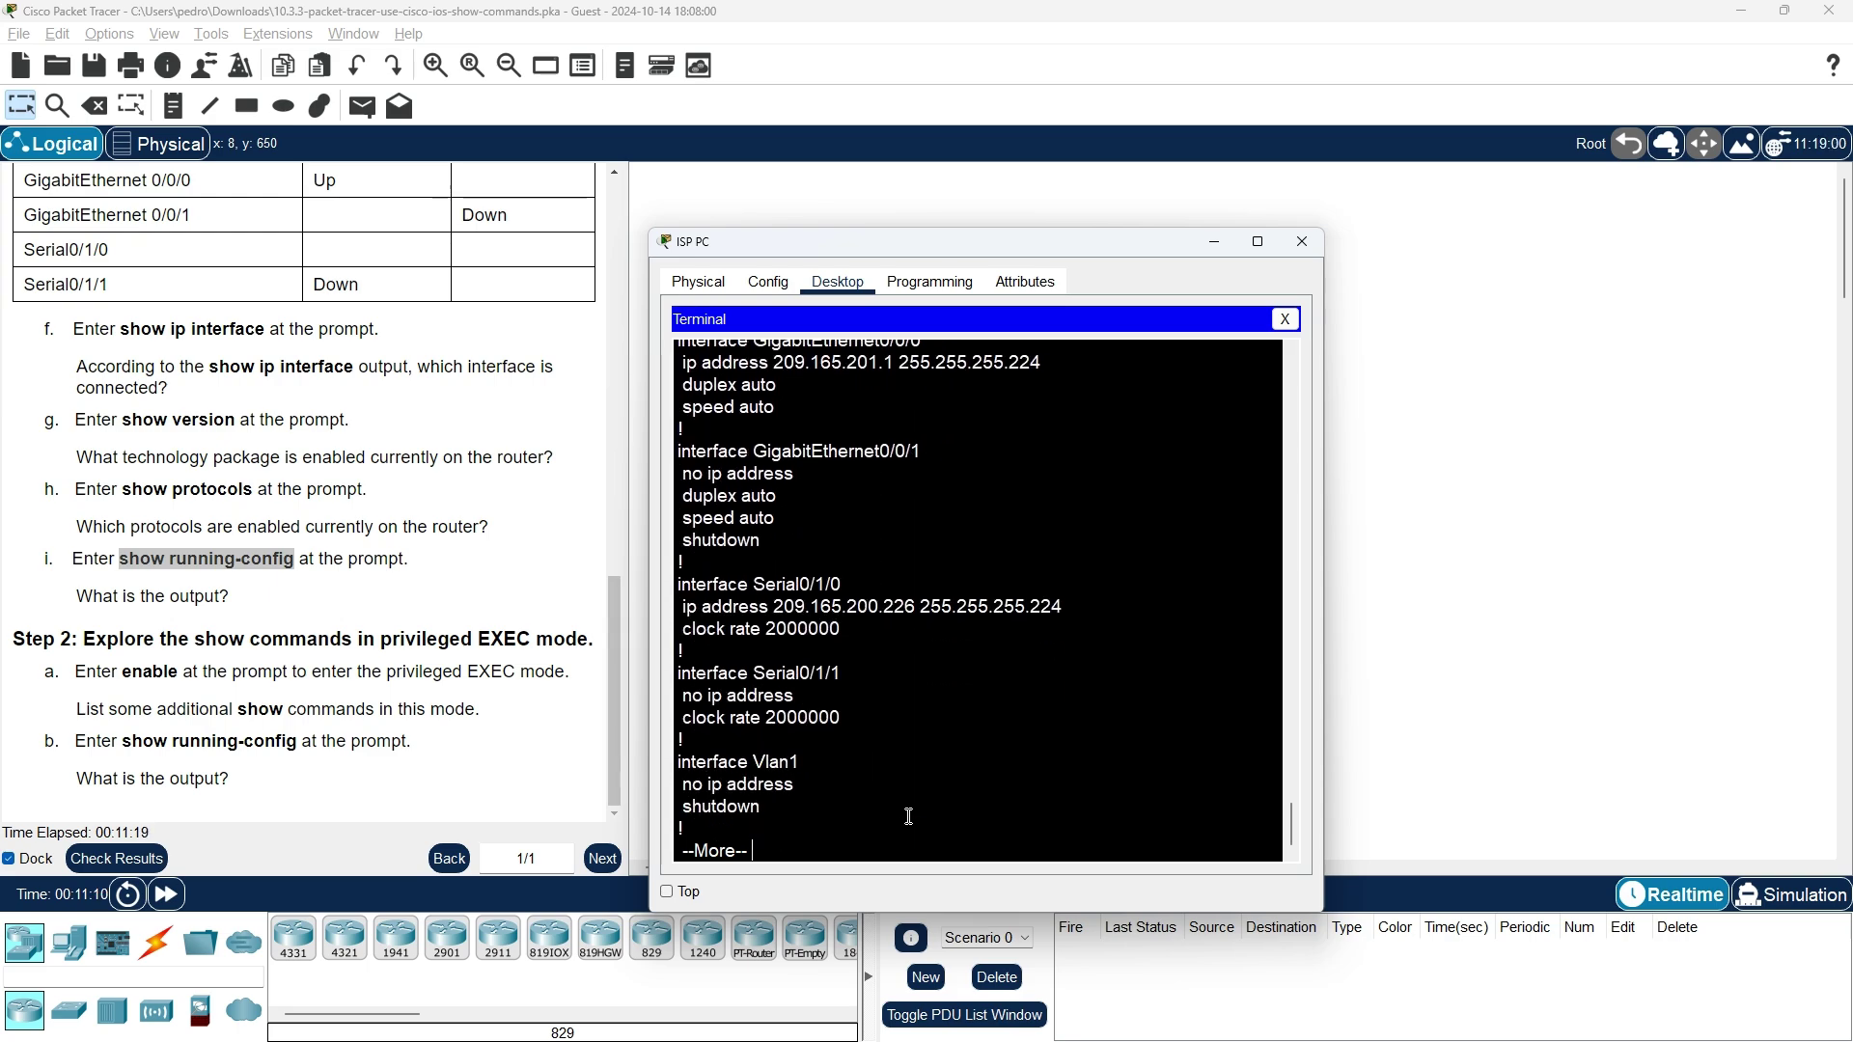
key("Return")
key("Return")
key("Return")
key("Return")
key("Return")
key("Return")
key("Return")
key("Return")
key("Return")
key("Return")
key("Return")
key("Return")
key("Return")
key("Return")
key("Return")
key("Return")
key("Return")
key("Return")
key("Return")
key("Return")
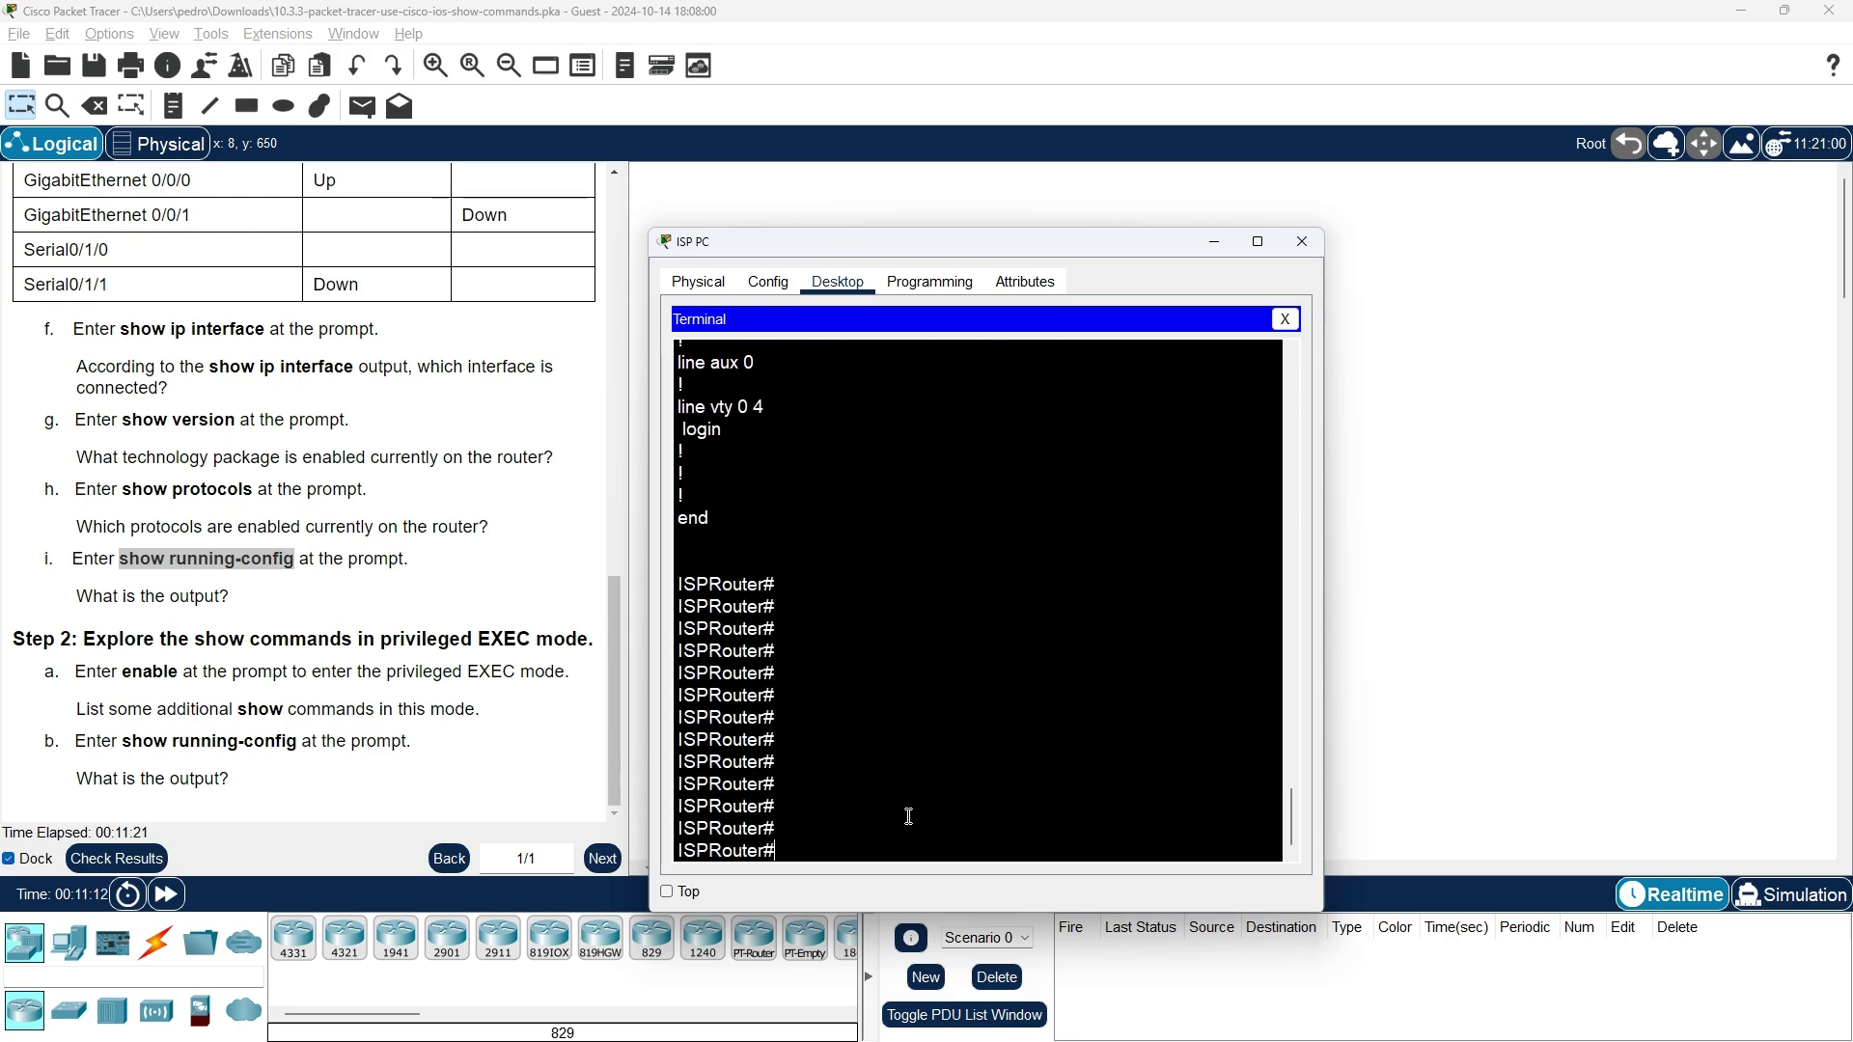
key("Return")
key("Return")
key("Return")
key("Return")
key("Return")
- Go back to the start of the running-config output and examine the version, service, hostname and cef lines
scroll(897, 821, "up", 10)
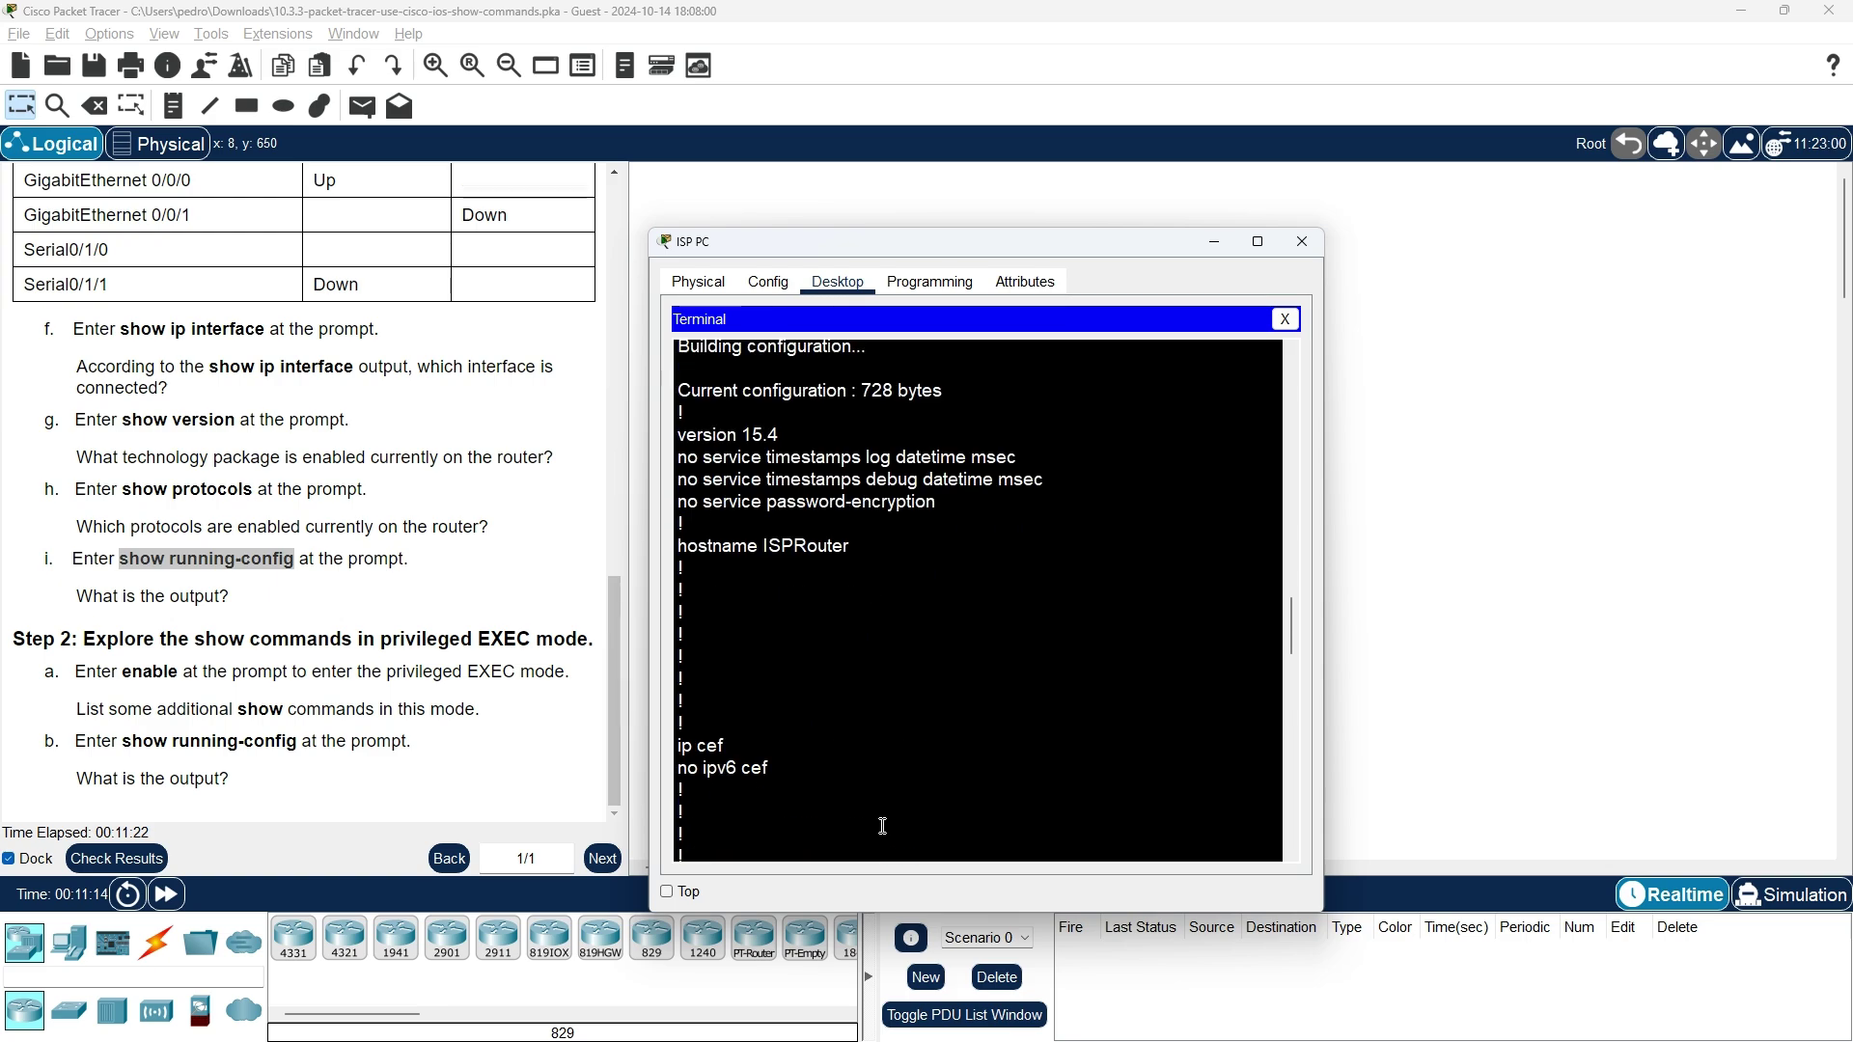
scroll(883, 827, "down", 1)
scroll(883, 827, "up", 2)
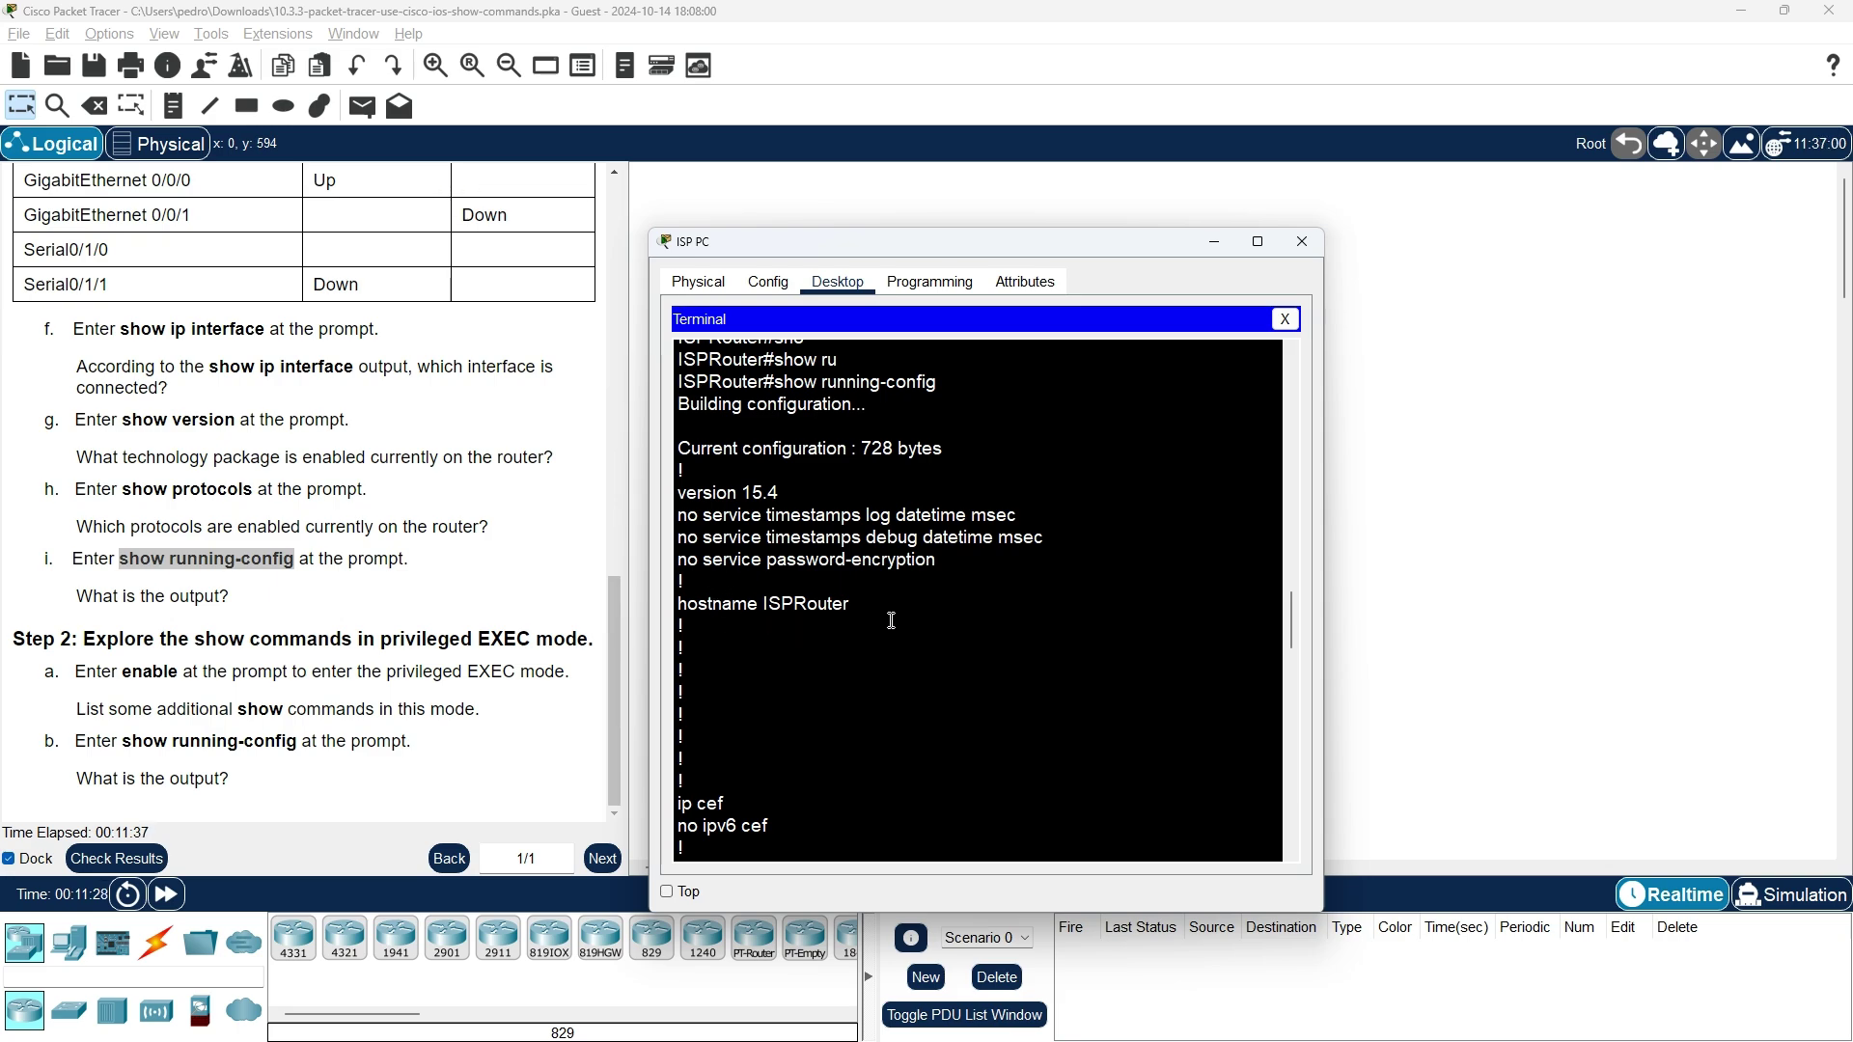
scroll(892, 621, "down", 3)
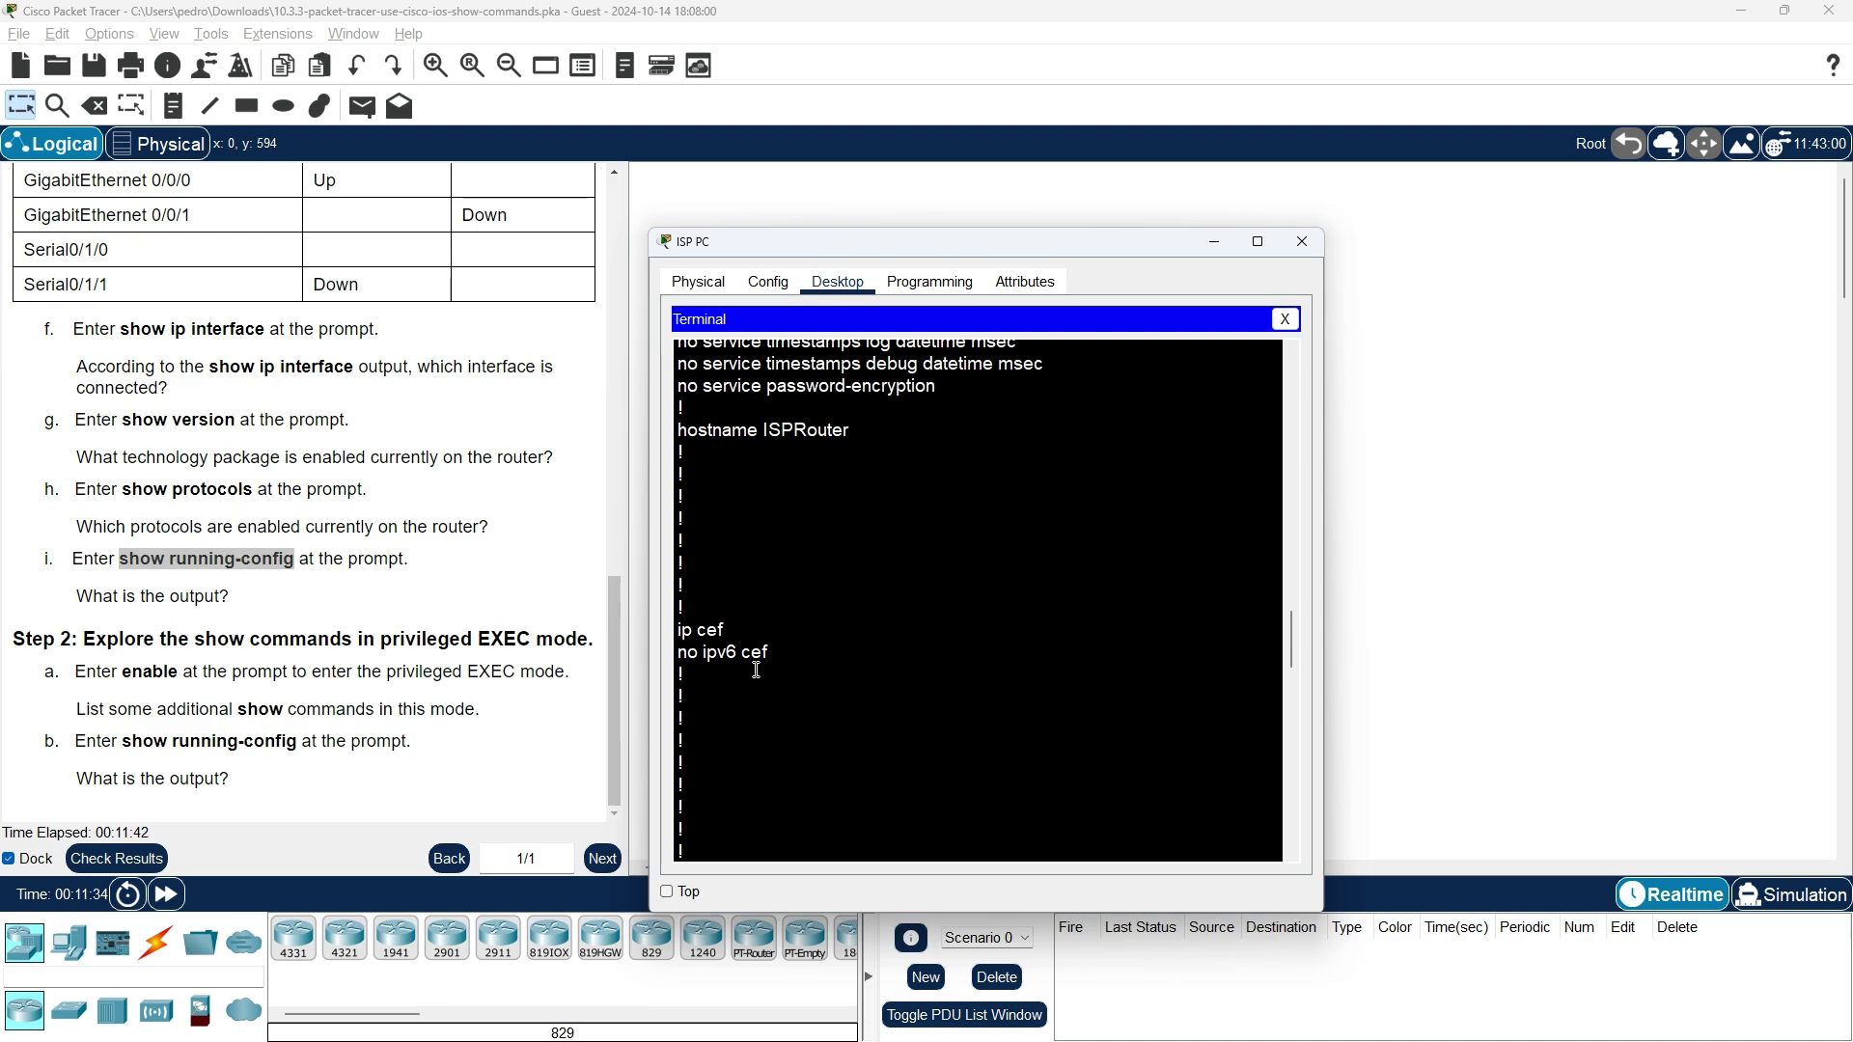
- Examine the spanning-tree mode and the GigabitEthernet, Serial and Vlan1 interface sections of the running configuration
scroll(757, 670, "down", 5)
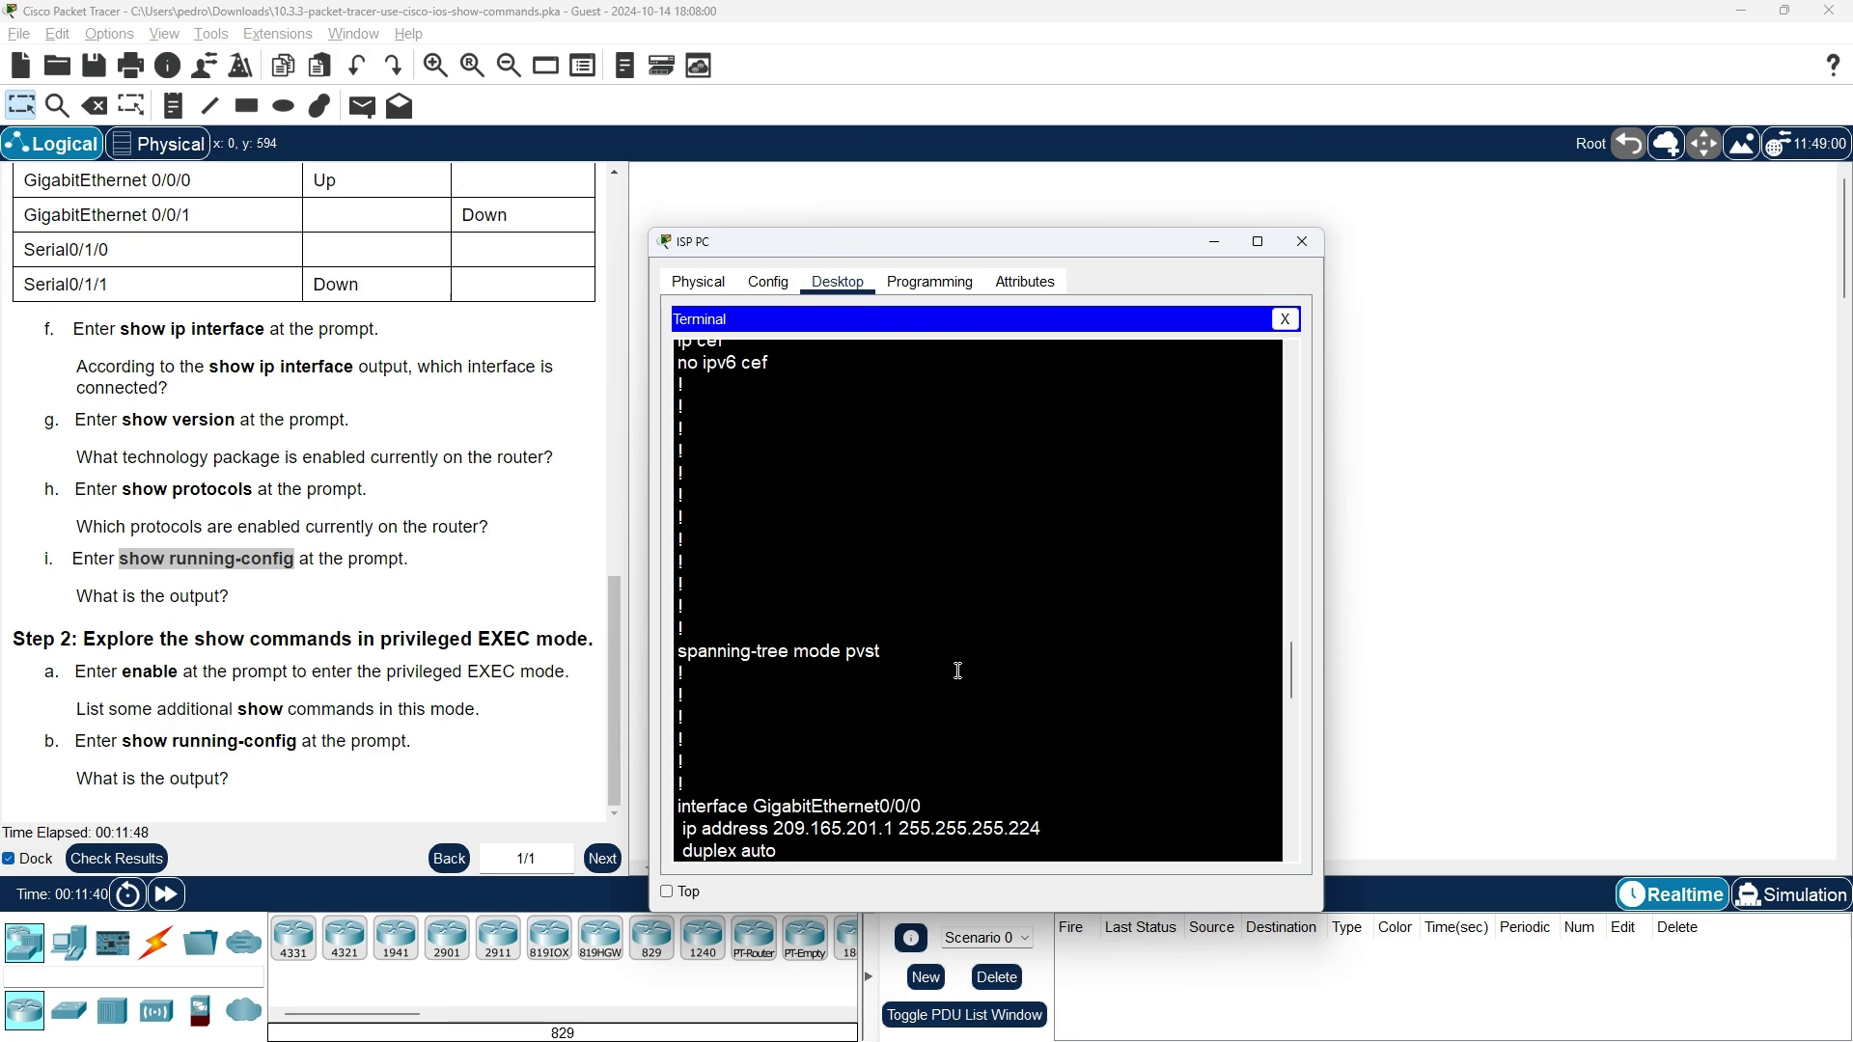
scroll(958, 671, "down", 2)
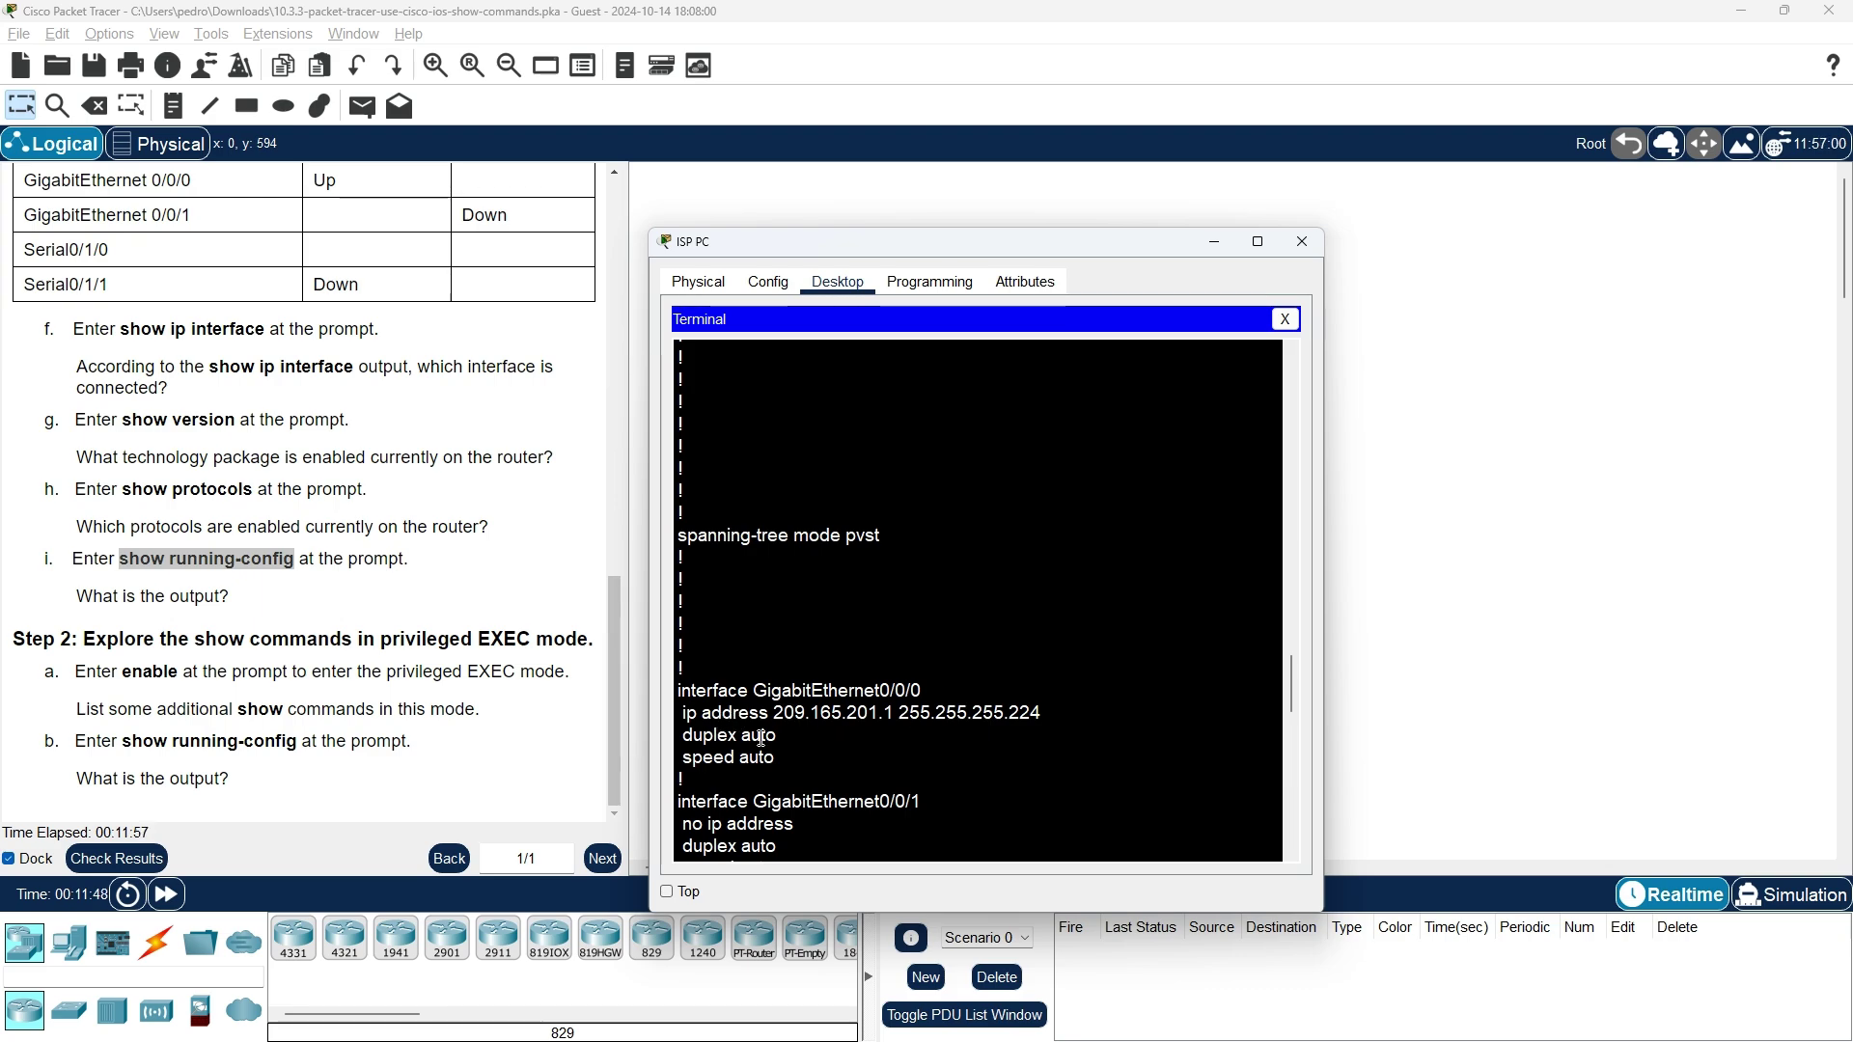
scroll(989, 762, "down", 2)
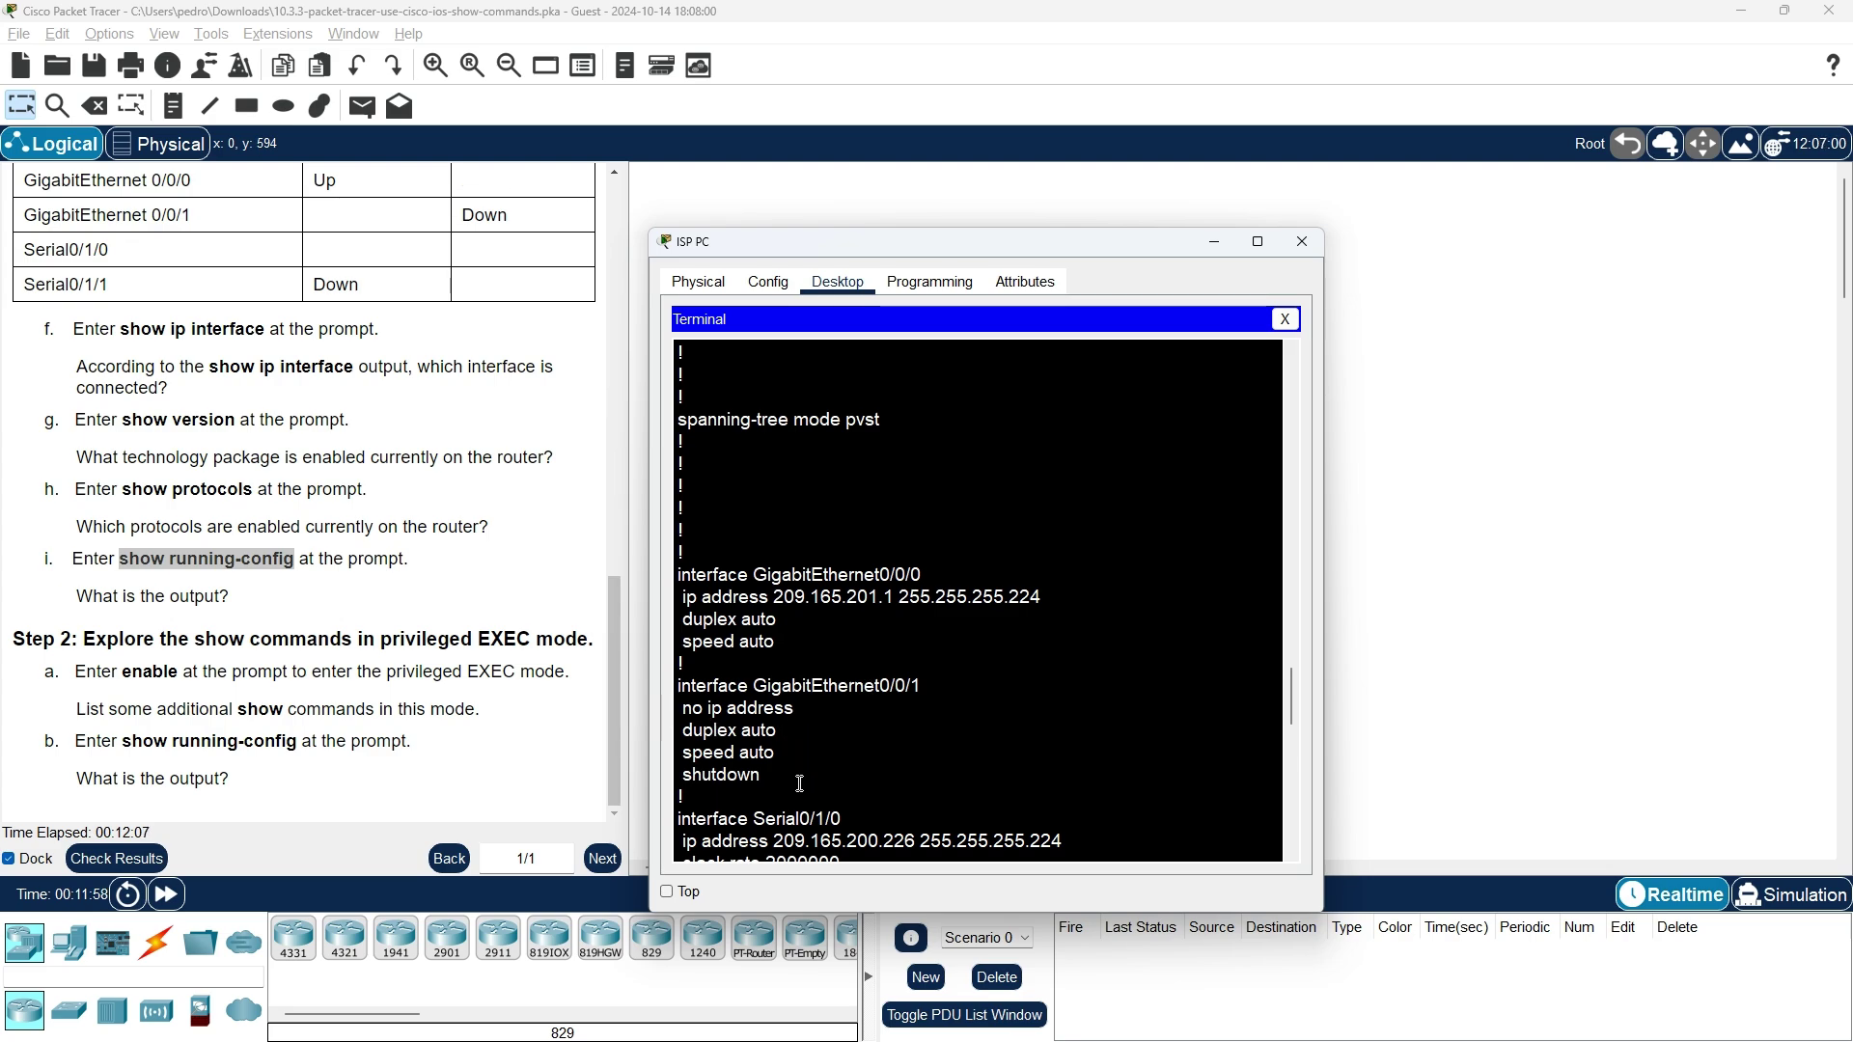
scroll(1062, 751, "down", 2)
scroll(1059, 748, "down", 1)
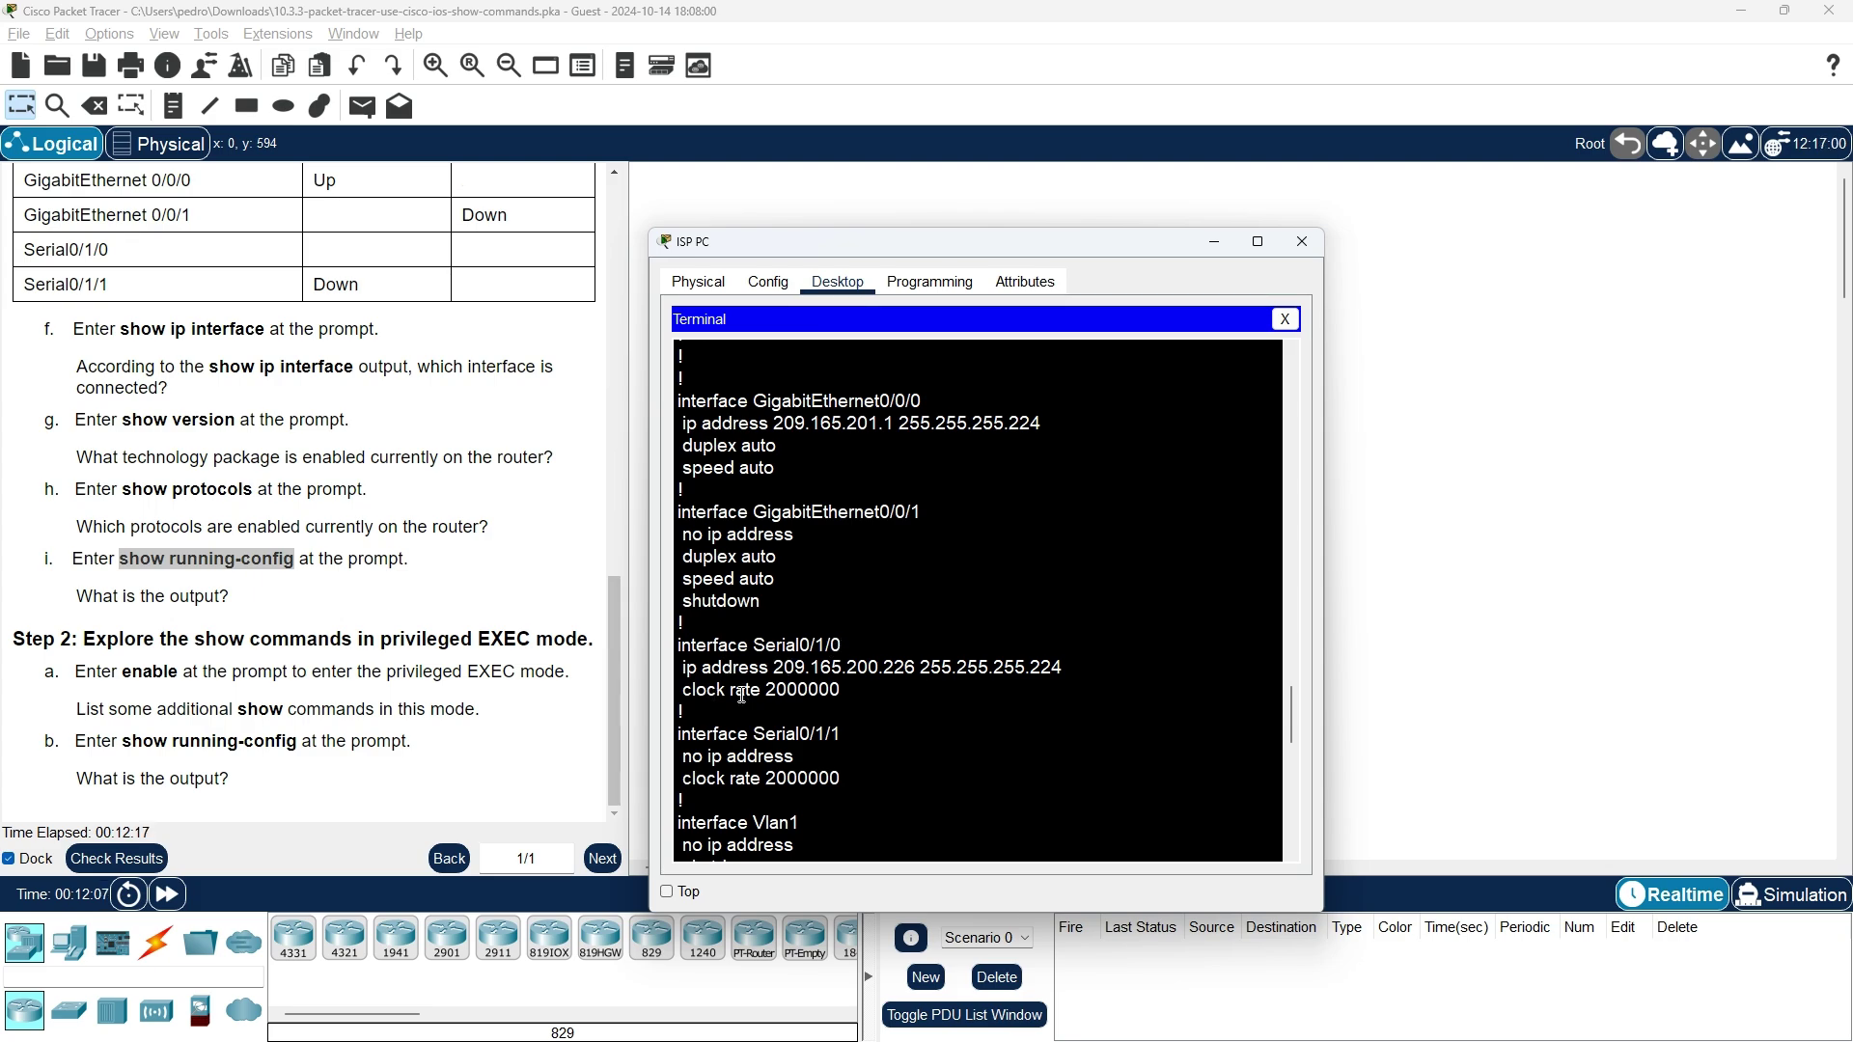
scroll(767, 687, "down", 2)
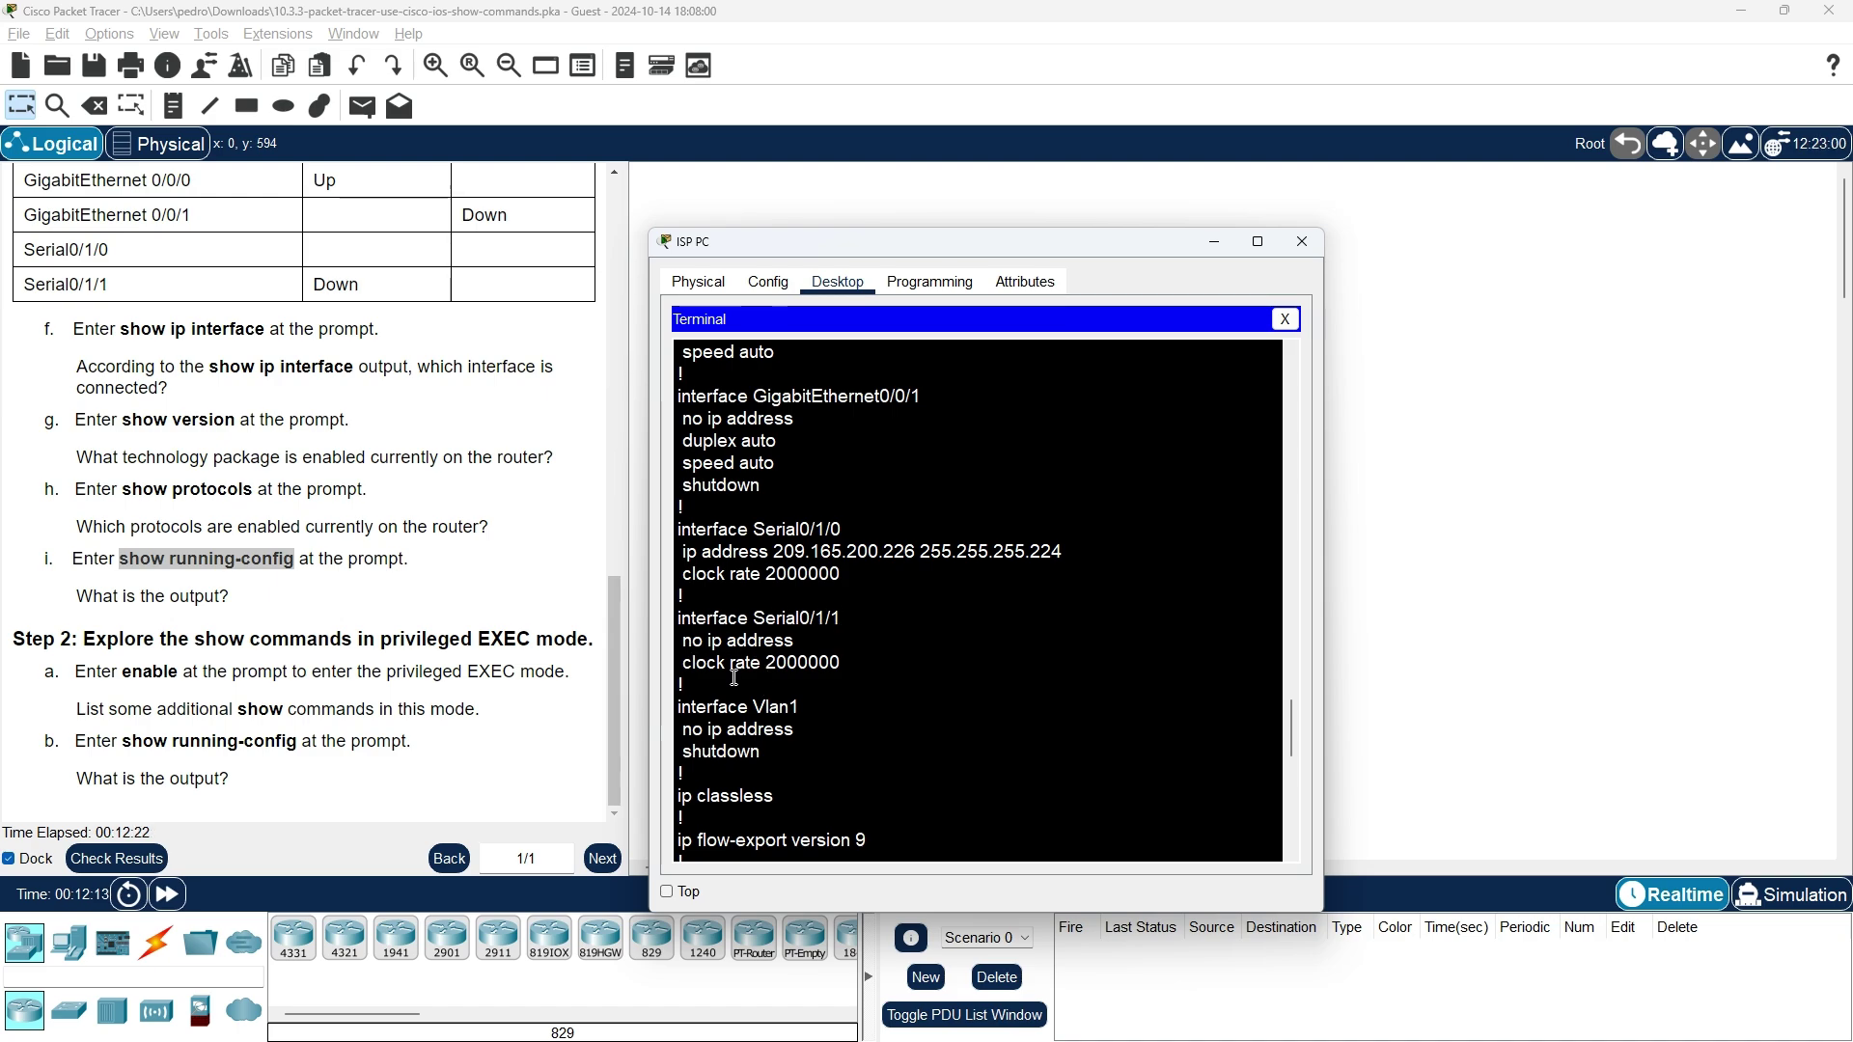
scroll(780, 670, "down", 1)
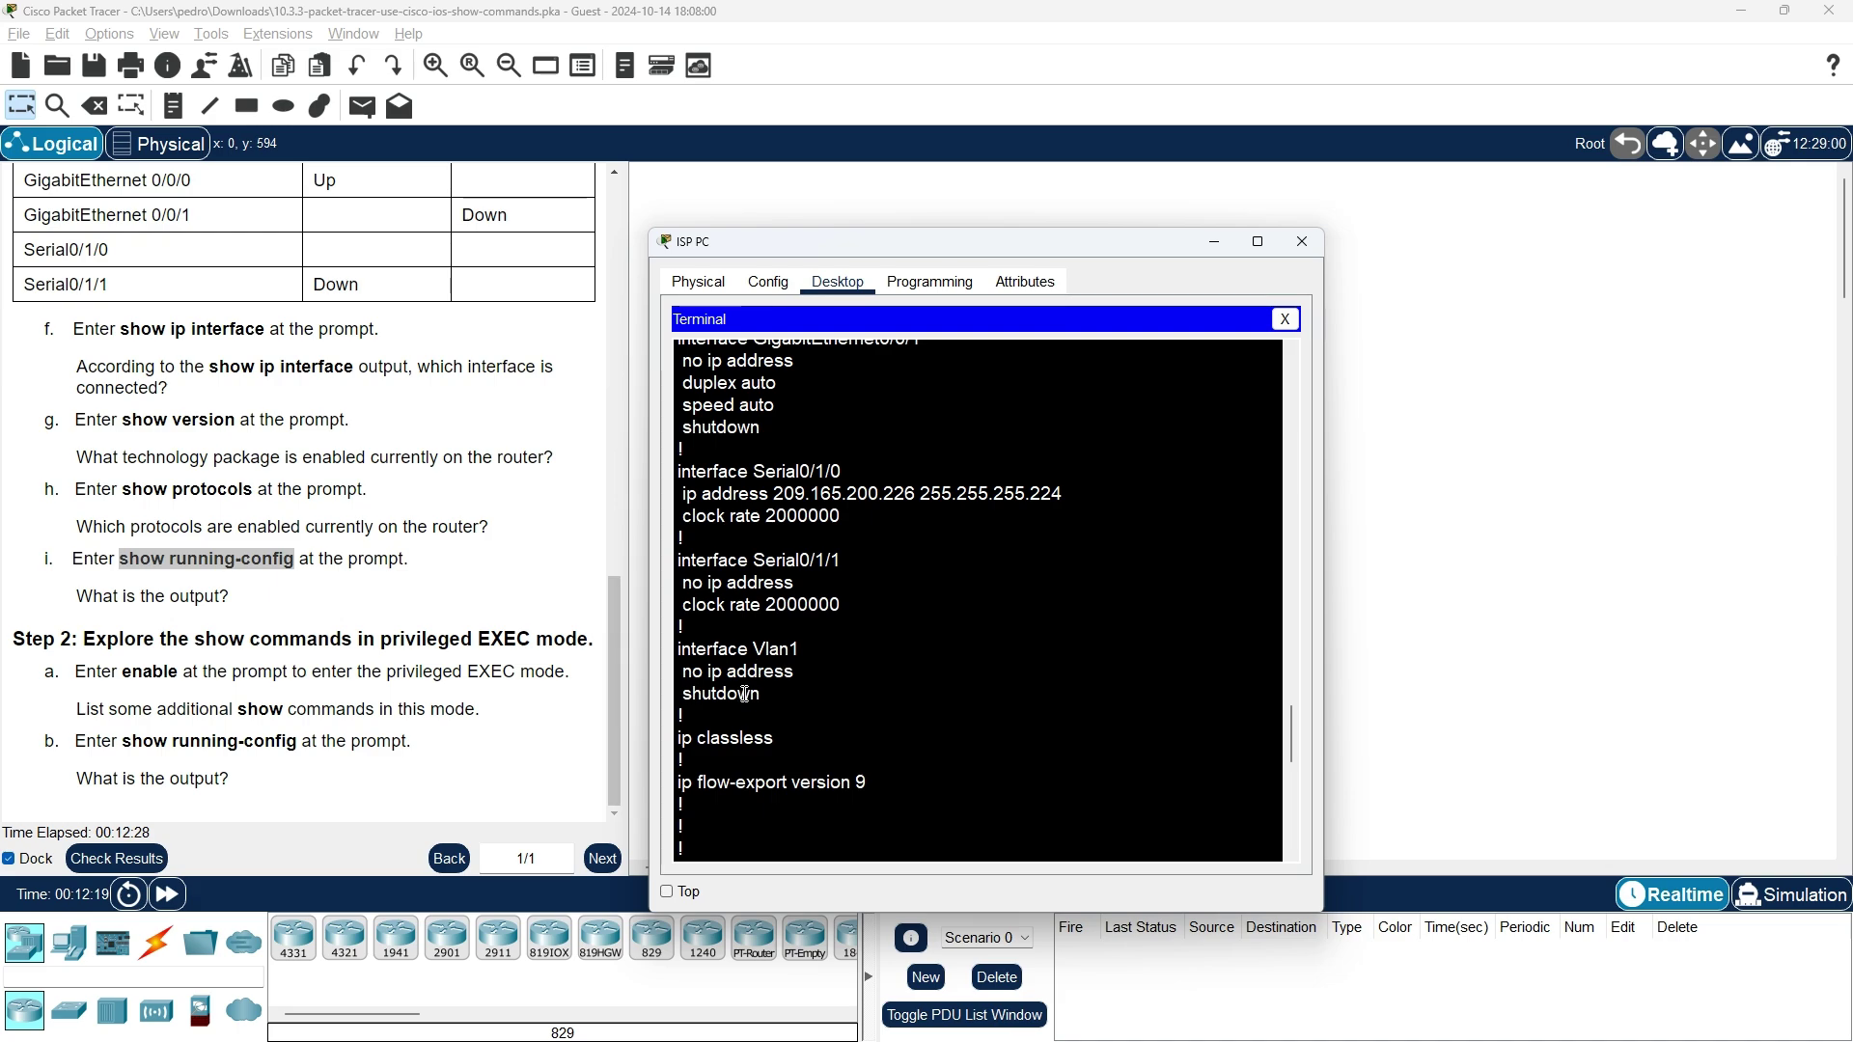
scroll(834, 694, "down", 4)
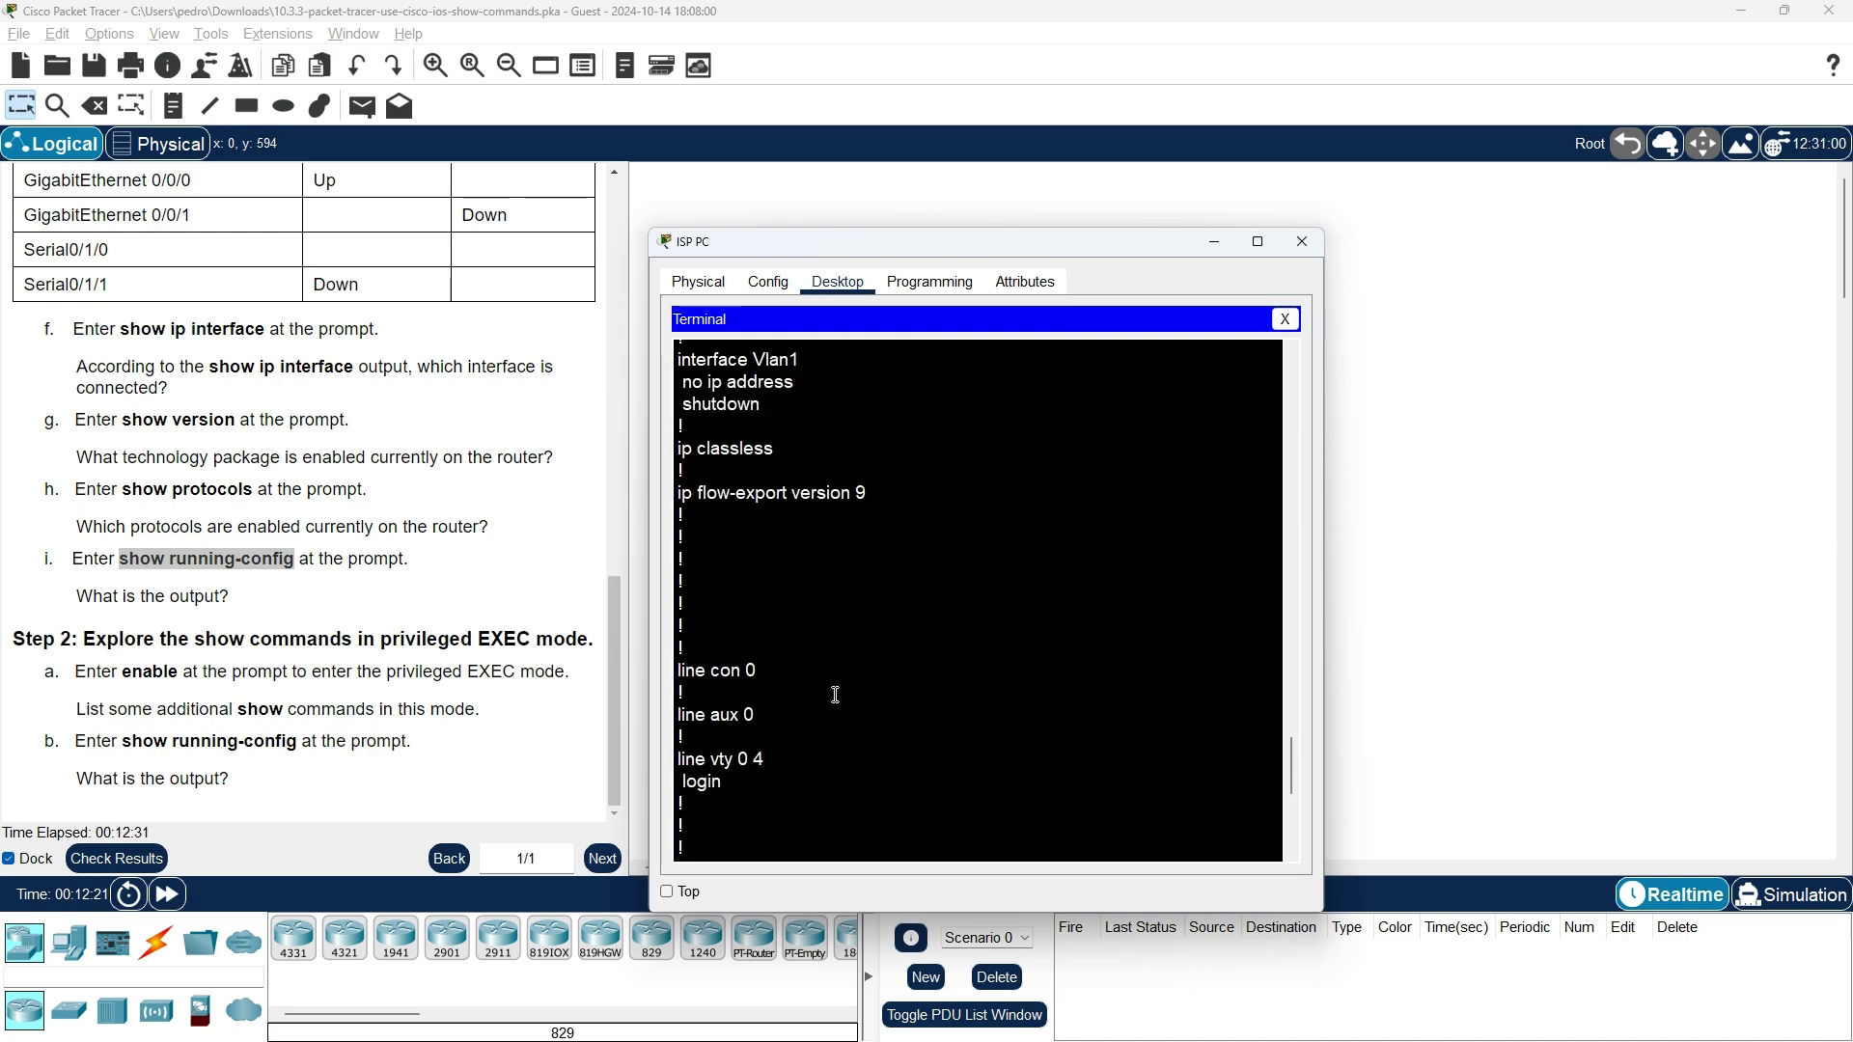
- Examine the console, auxiliary and vty line sections of the running configuration, and return to the beginning of the activity instructions
key("Return")
key("Return")
key("Return")
key("Return")
key("Return")
key("Return")
key("Return")
key("Return")
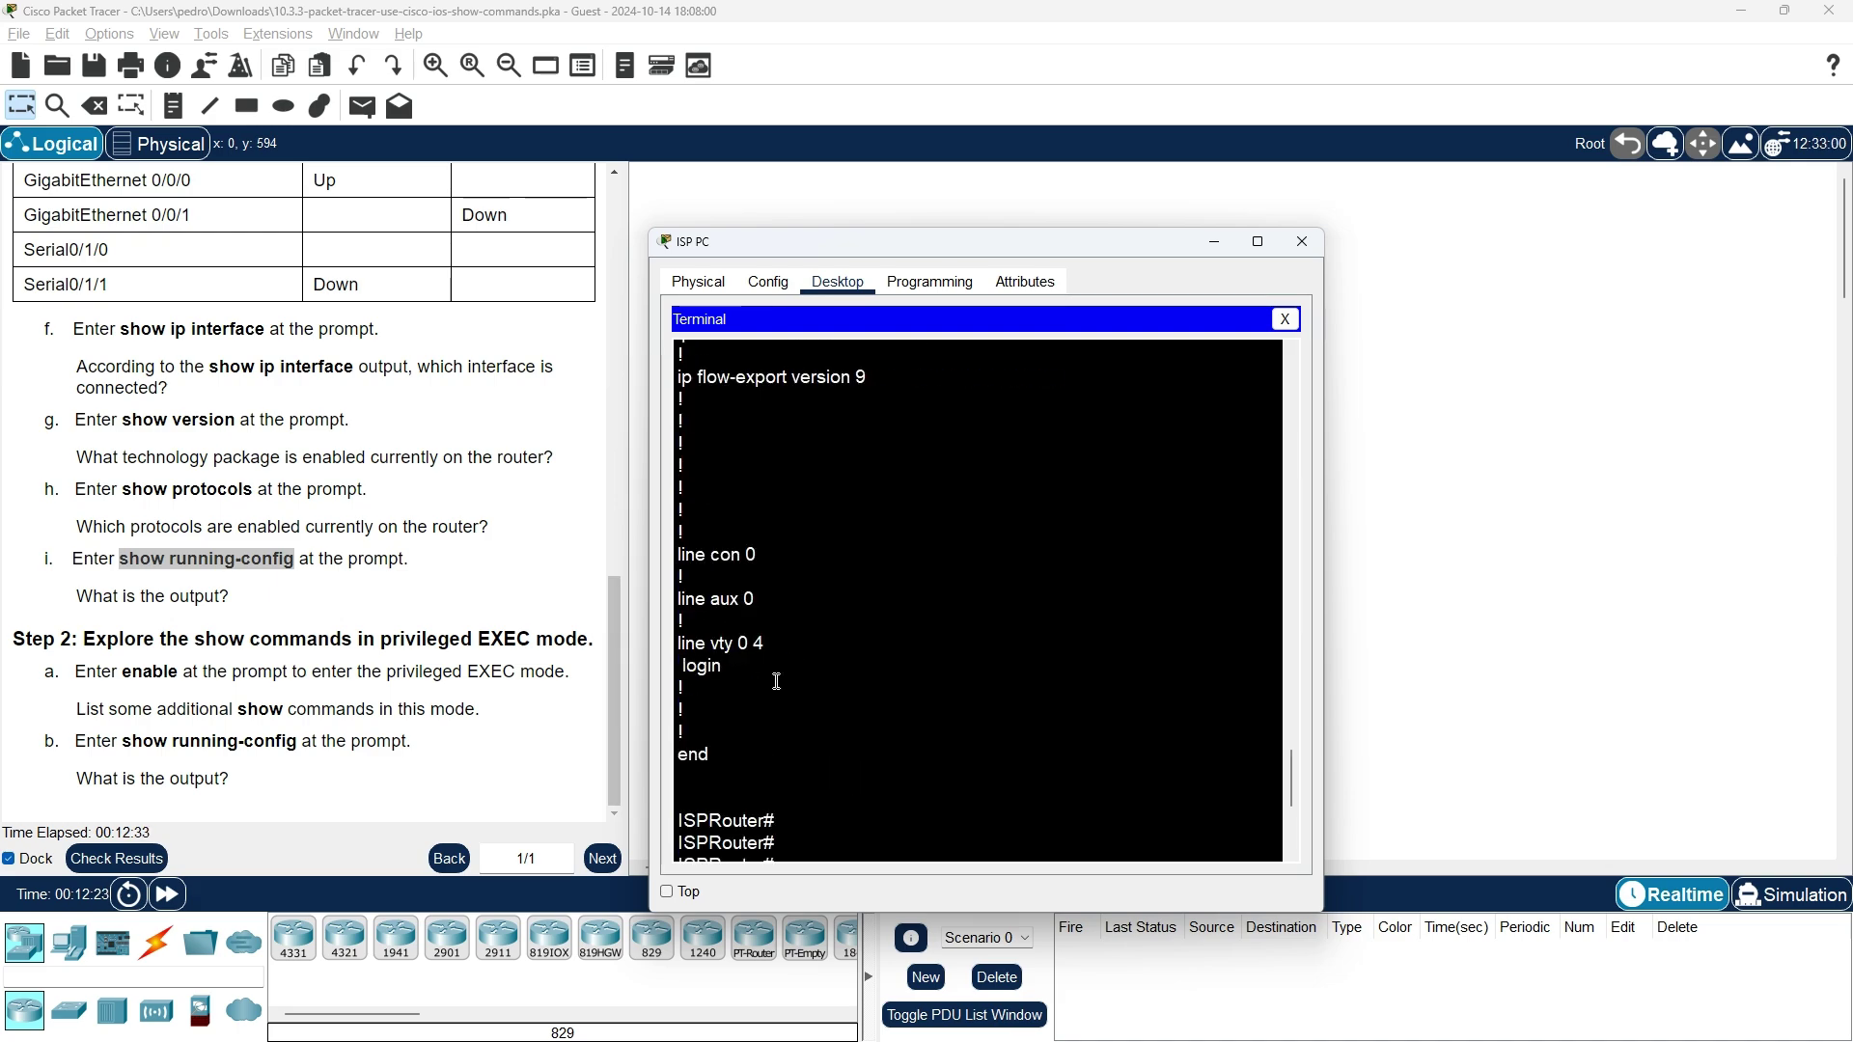
scroll(772, 680, "up", 1)
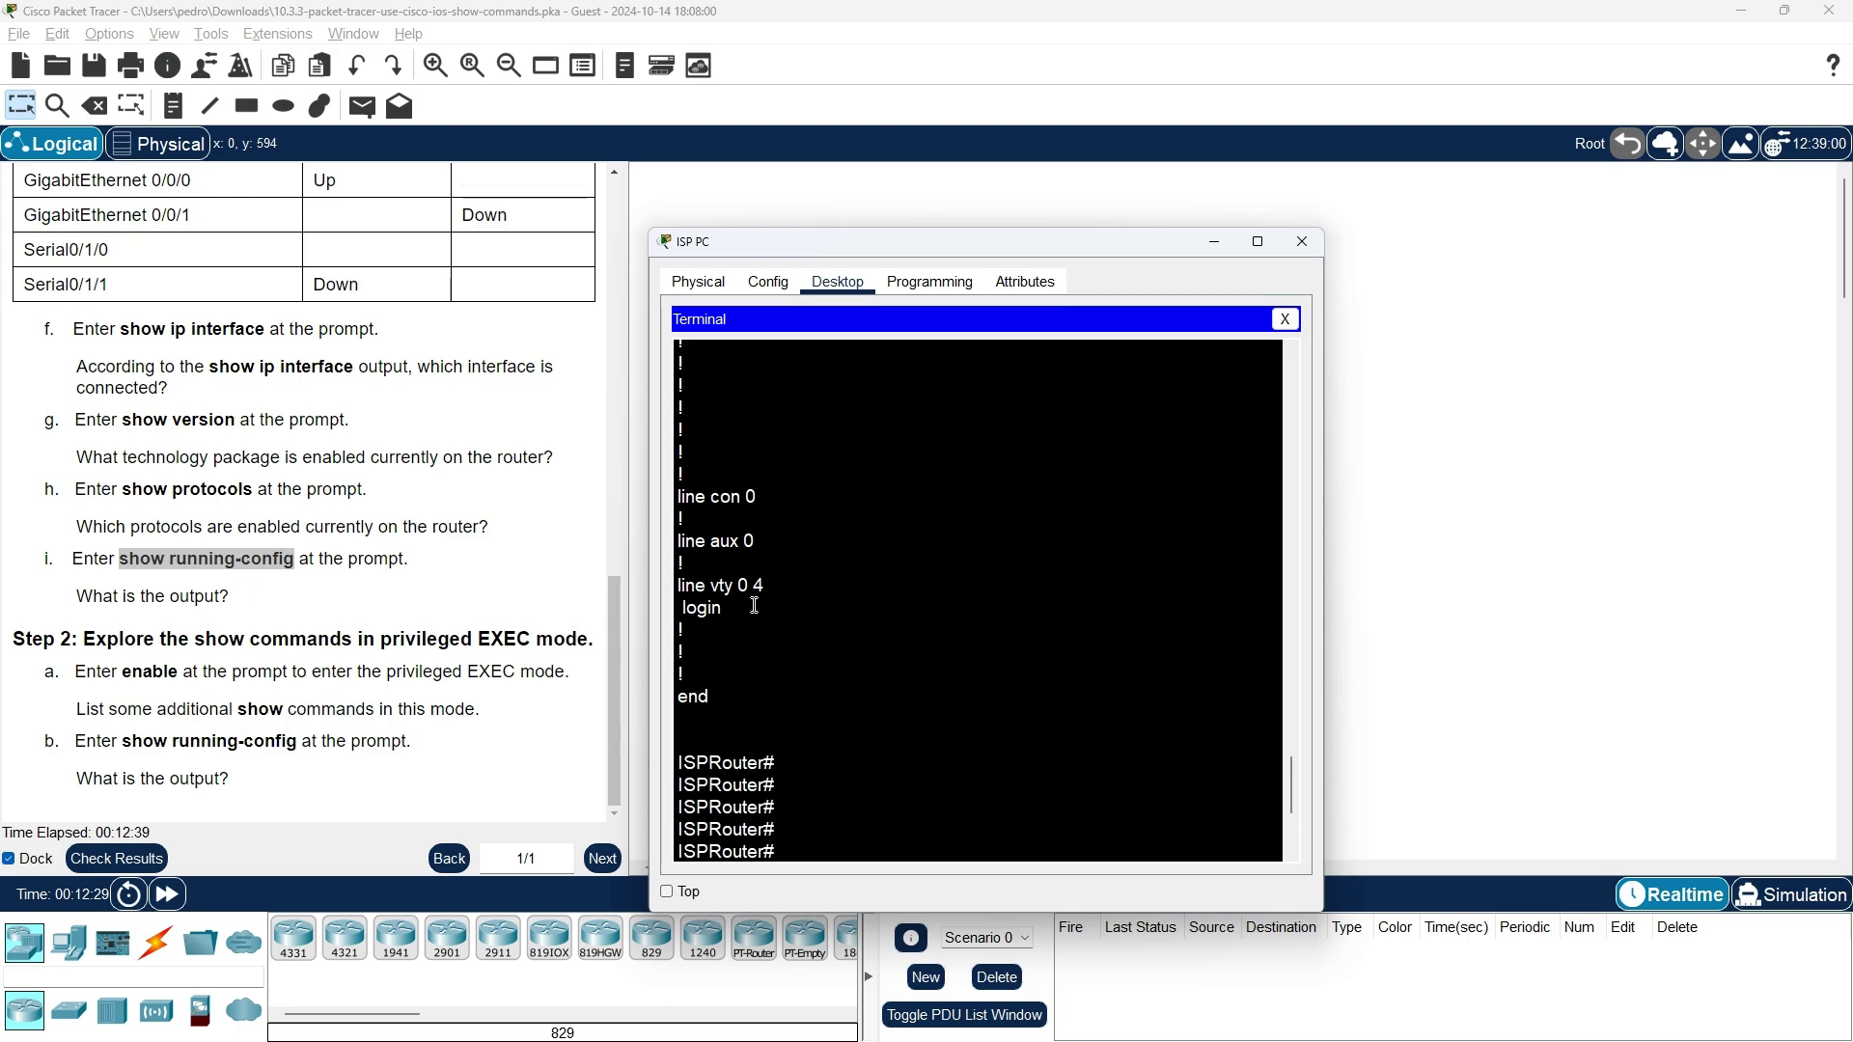
scroll(757, 610, "down", 2)
scroll(760, 616, "down", 3)
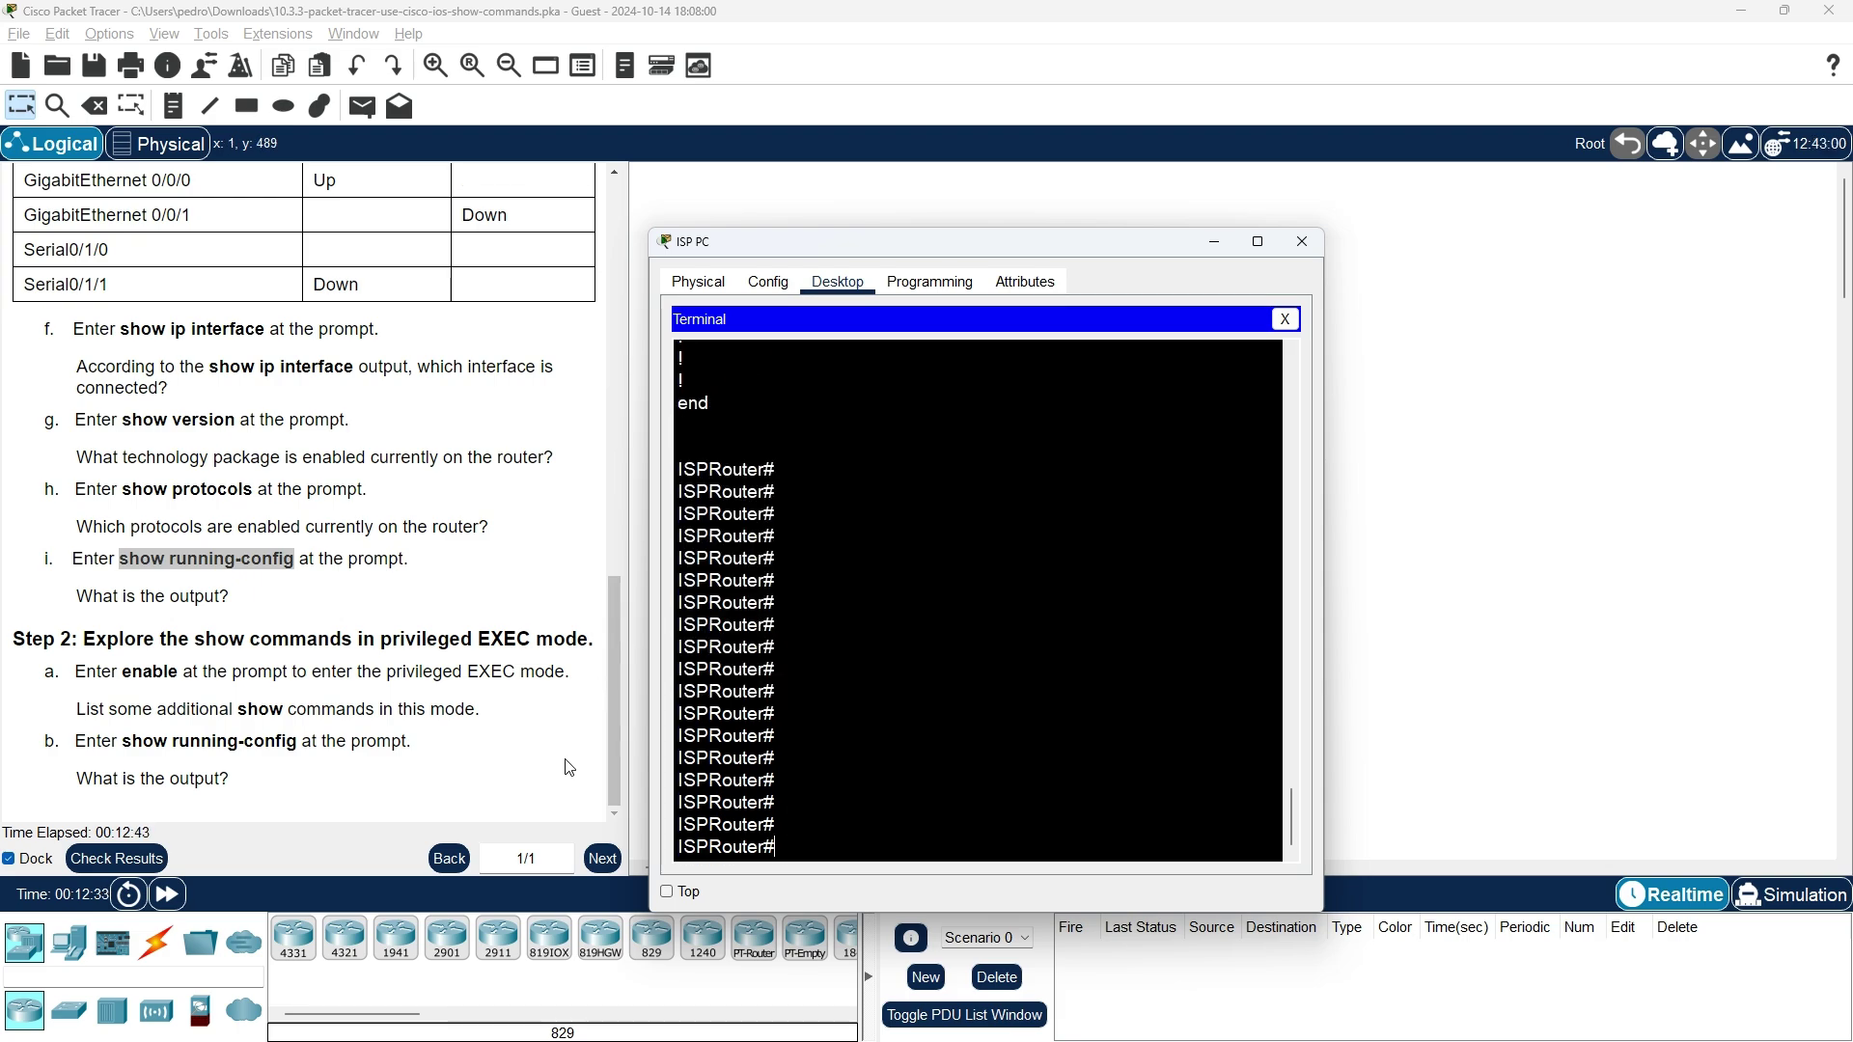
left_click_drag(613, 743, 656, 272)
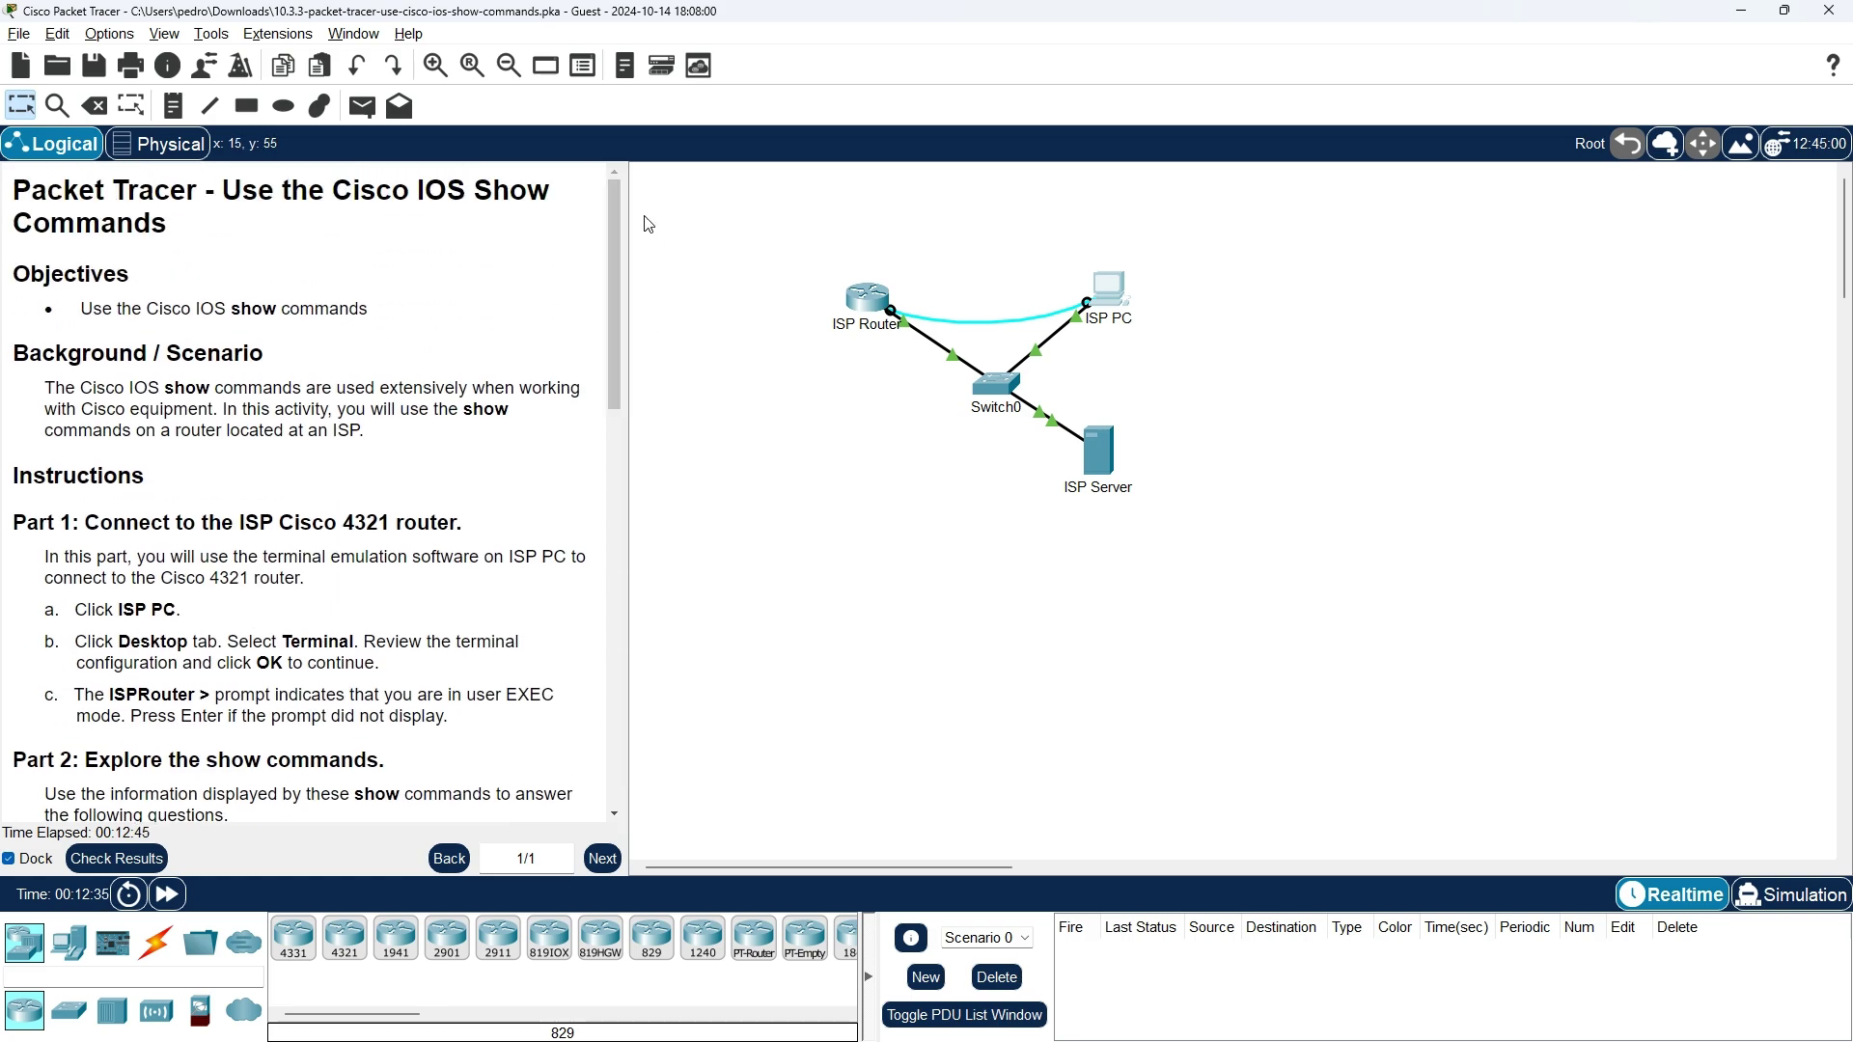